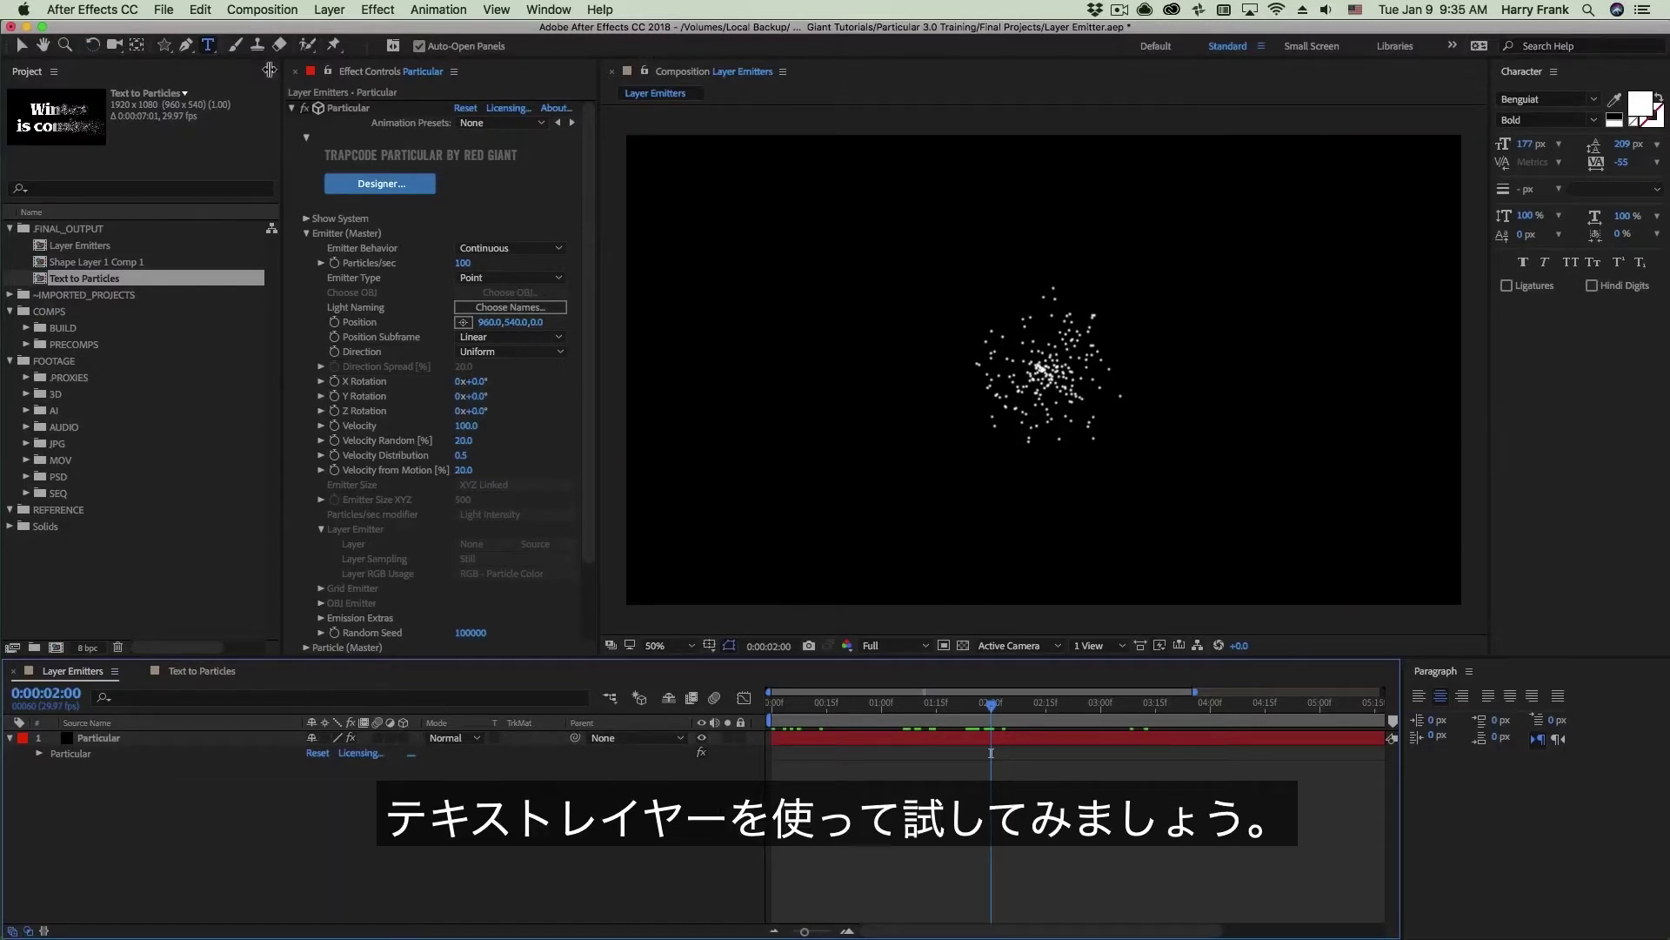
# Step: Add a text layer reading "Text" and move it to the centre of the composition
pyautogui.click(820, 314)
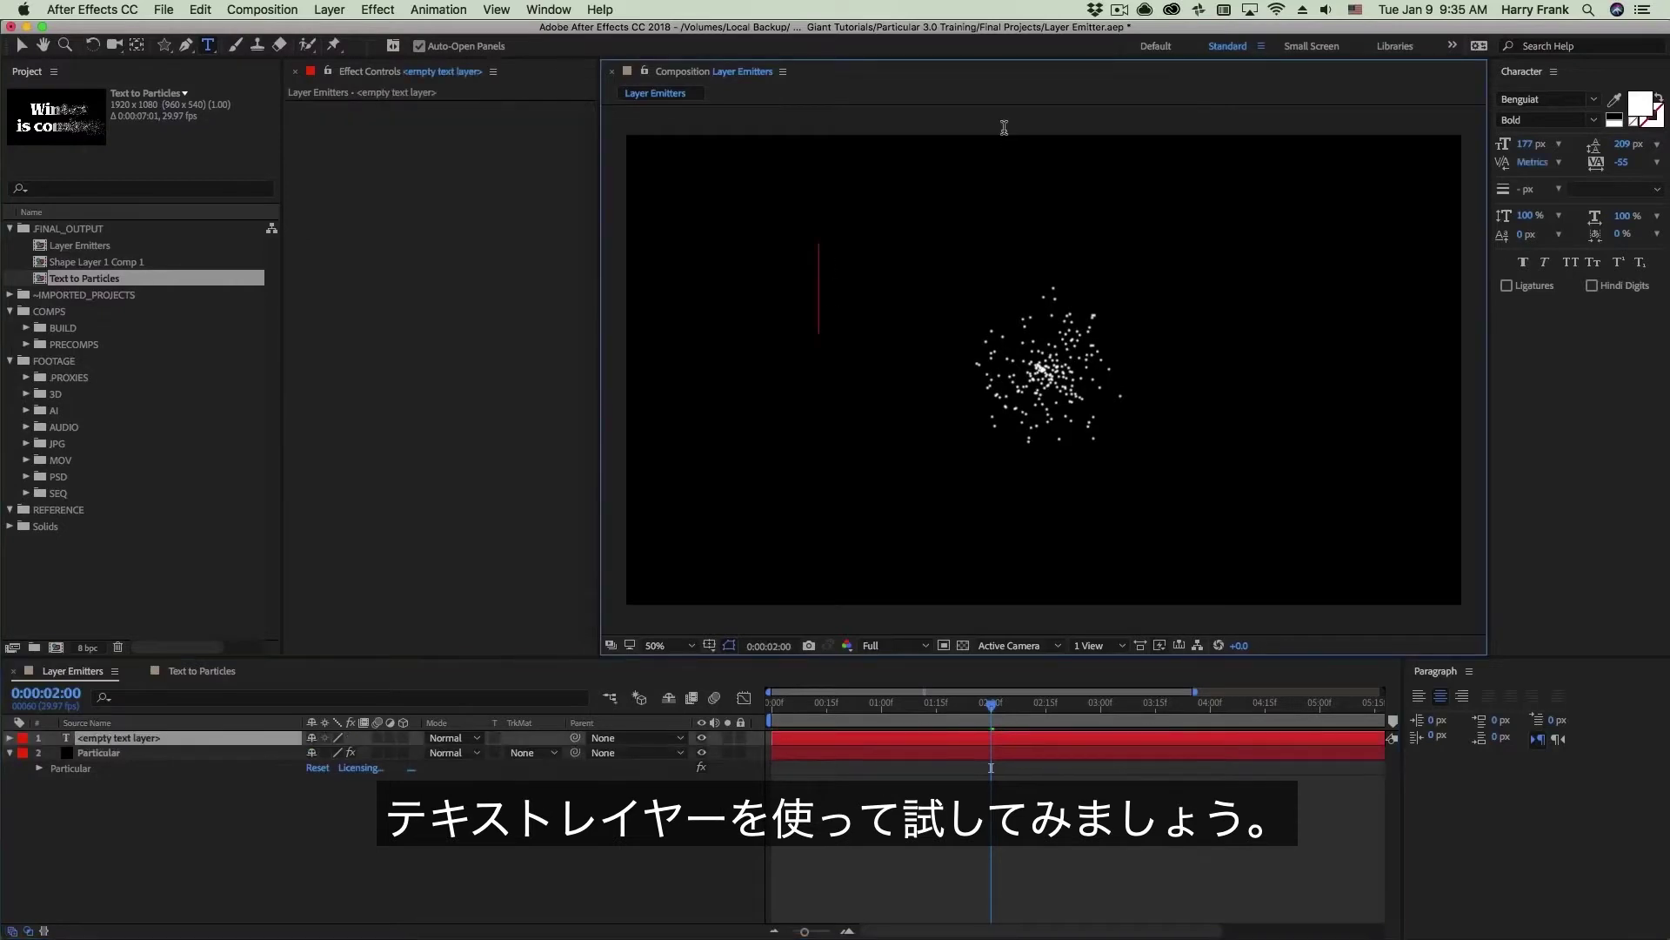
pyautogui.write('Text')
pyautogui.press('super+Return')
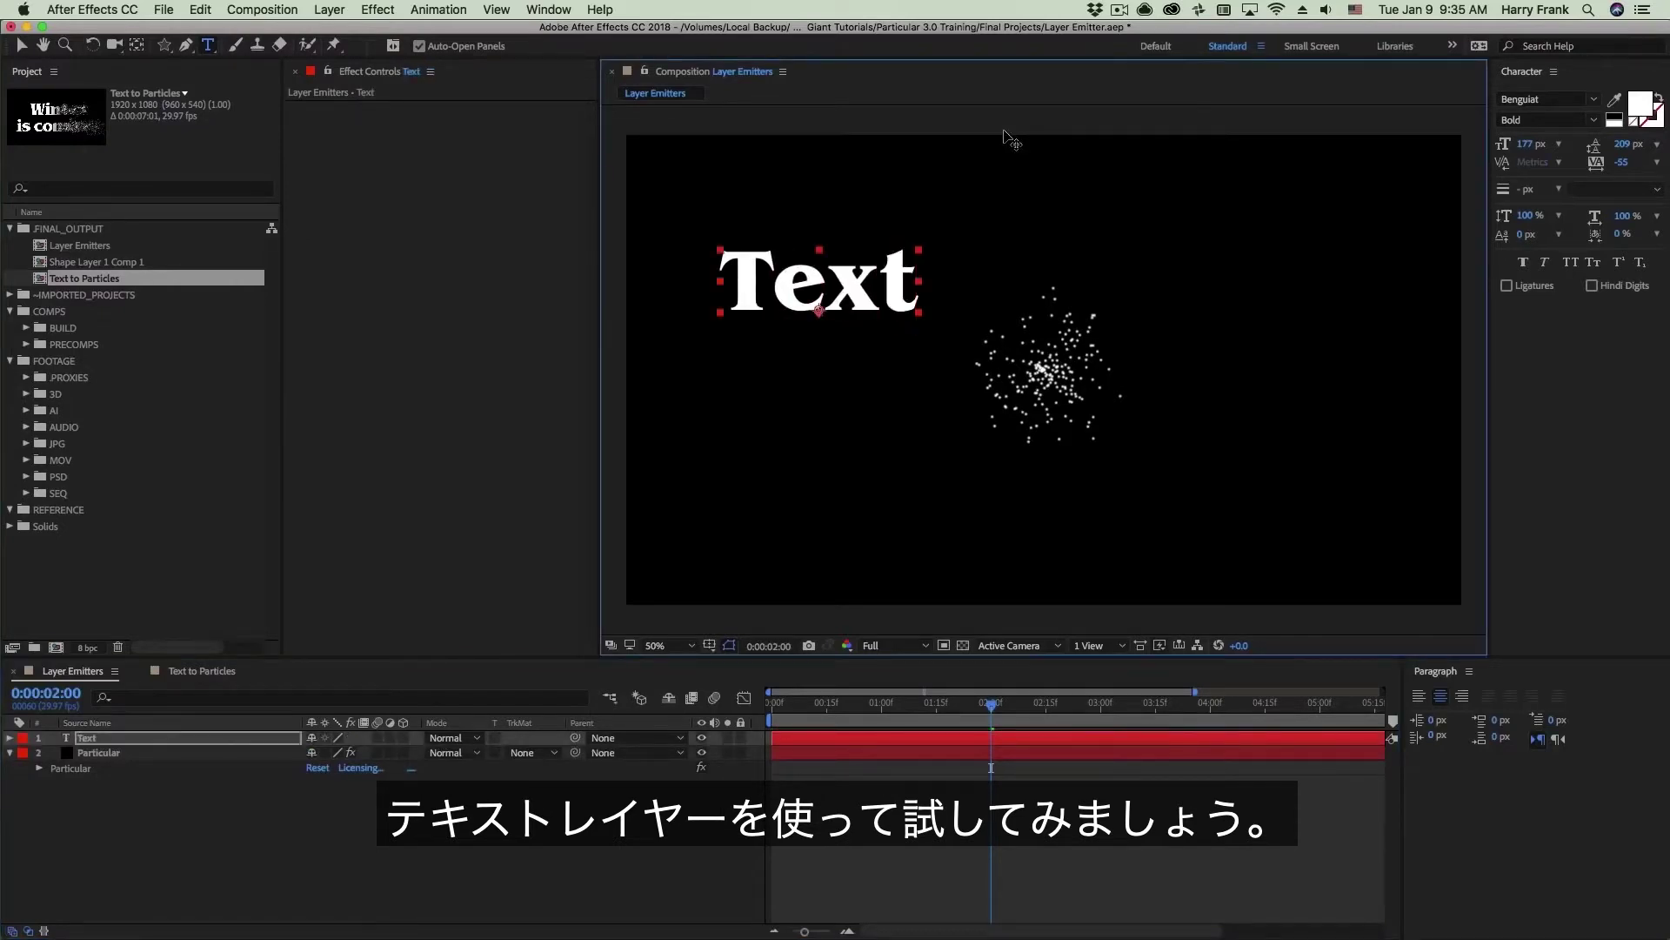
pyautogui.press('v')
pyautogui.moveTo(841, 310); pyautogui.dragTo(1059, 372)
pyautogui.press("'")
pyautogui.press("'")
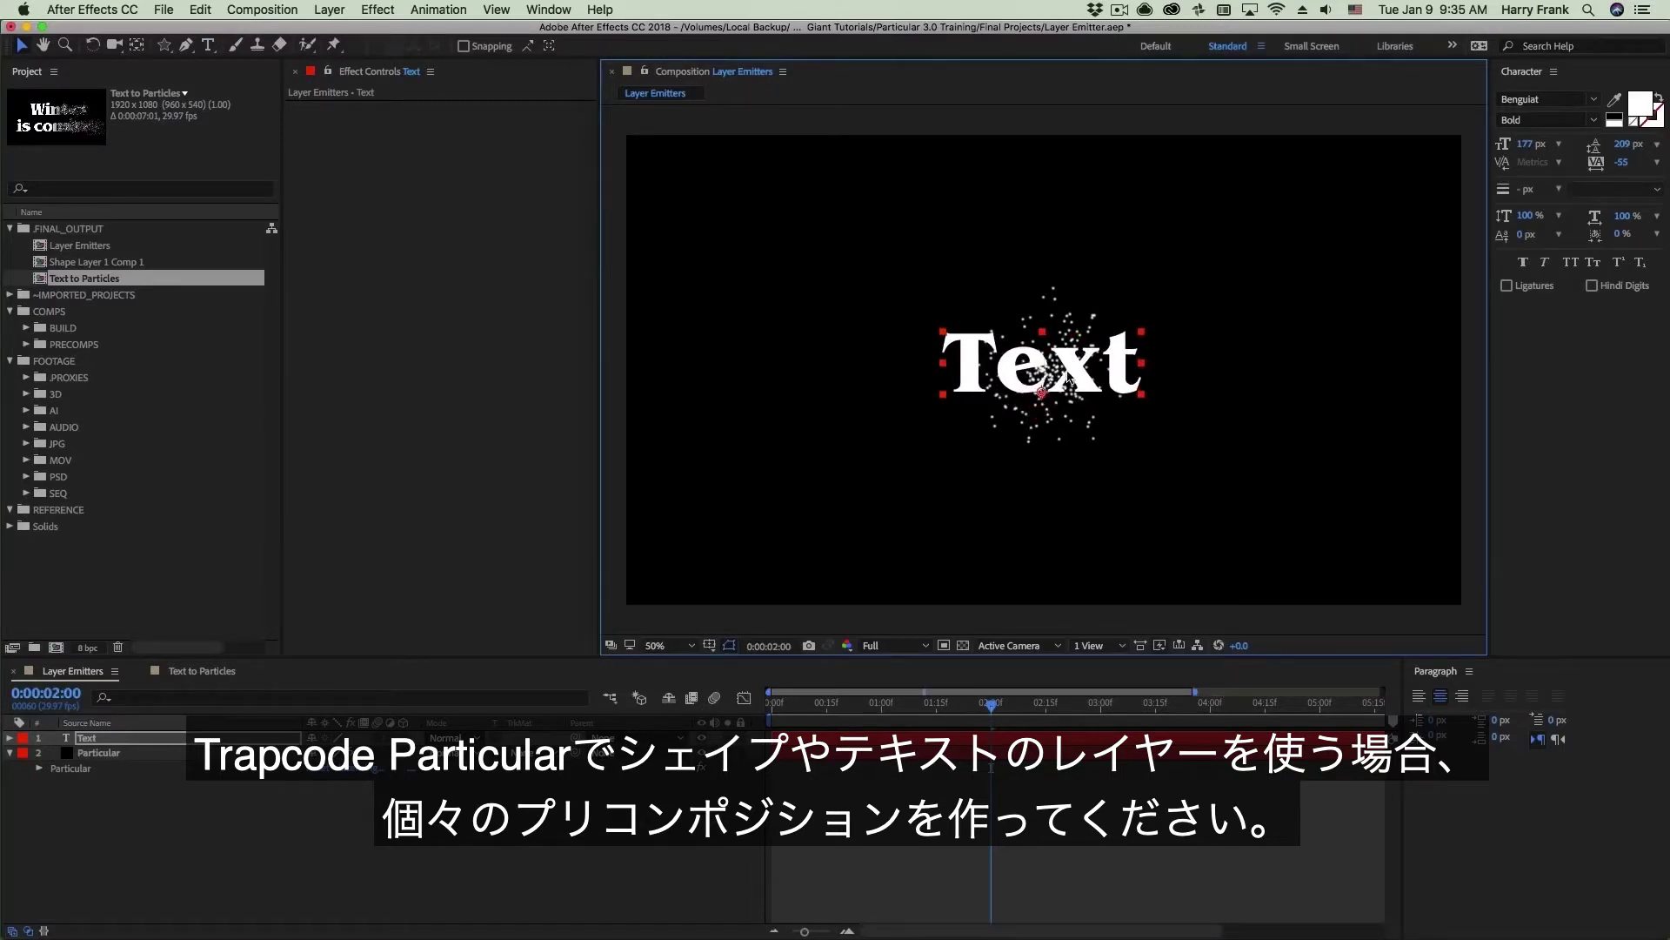
# Step: Enlarge the text to 352 px and shift it down to re-centre it in the frame
pyautogui.click(1522, 142)
pyautogui.moveTo(1521, 143); pyautogui.dragTo(1618, 142)
pyautogui.moveTo(1048, 387); pyautogui.dragTo(1045, 417)
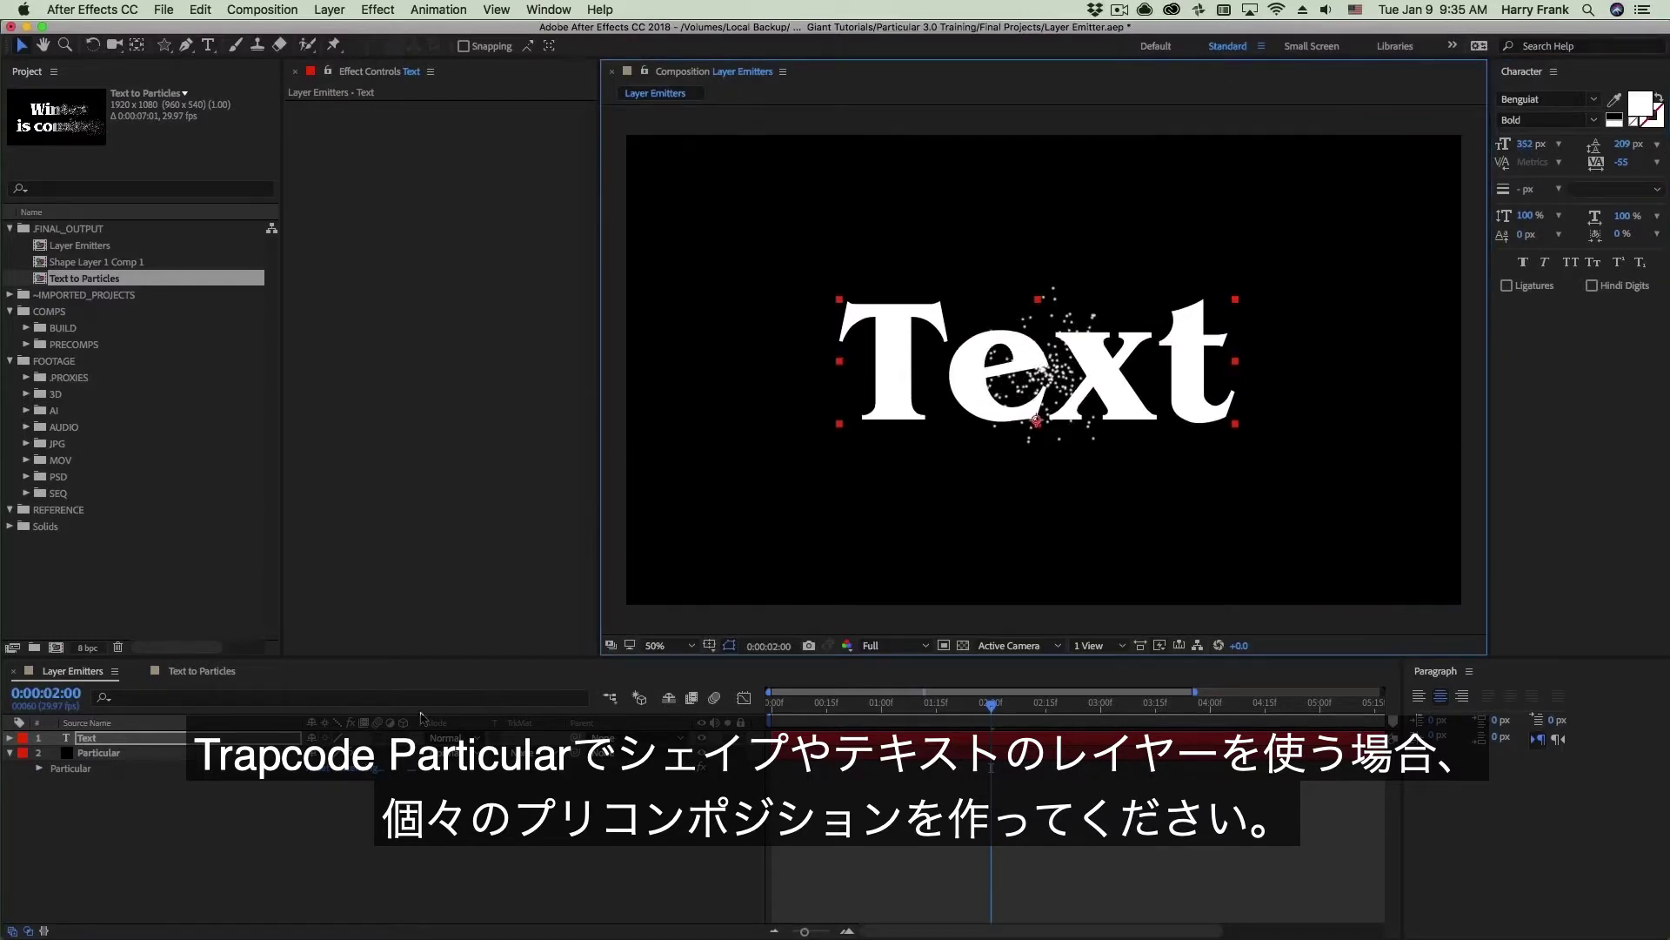
# Step: Pre-compose the text layer as Text Comp 1 and tilt the resulting layer in 3D
pyautogui.press('super+shift+c')
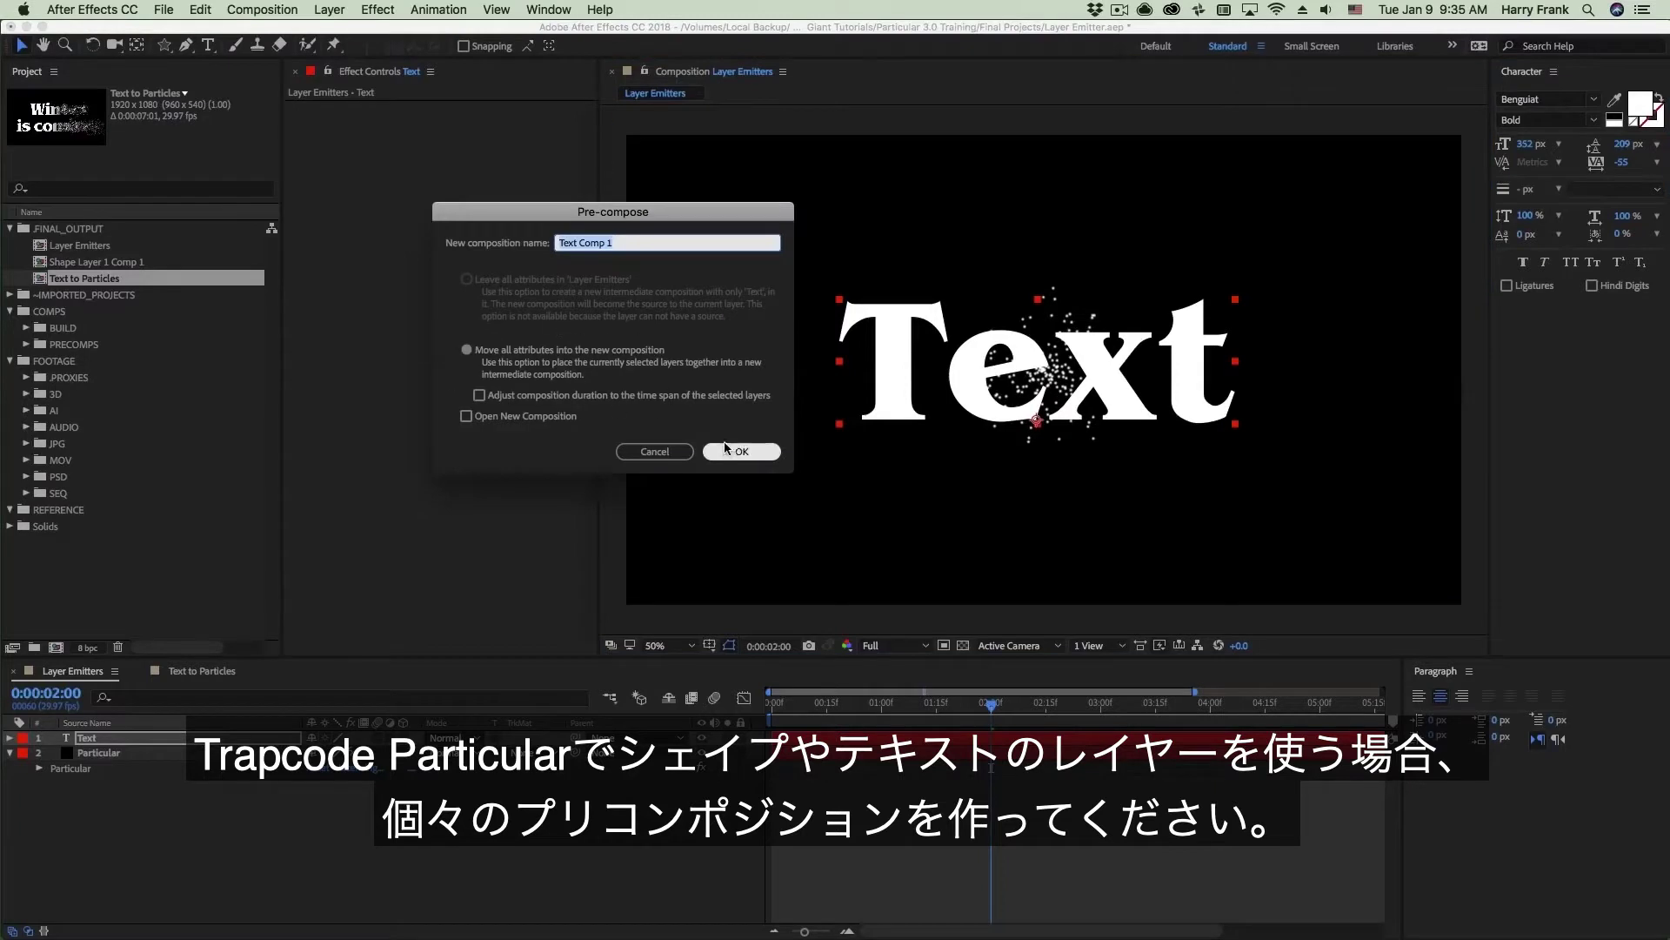
pyautogui.press('Return')
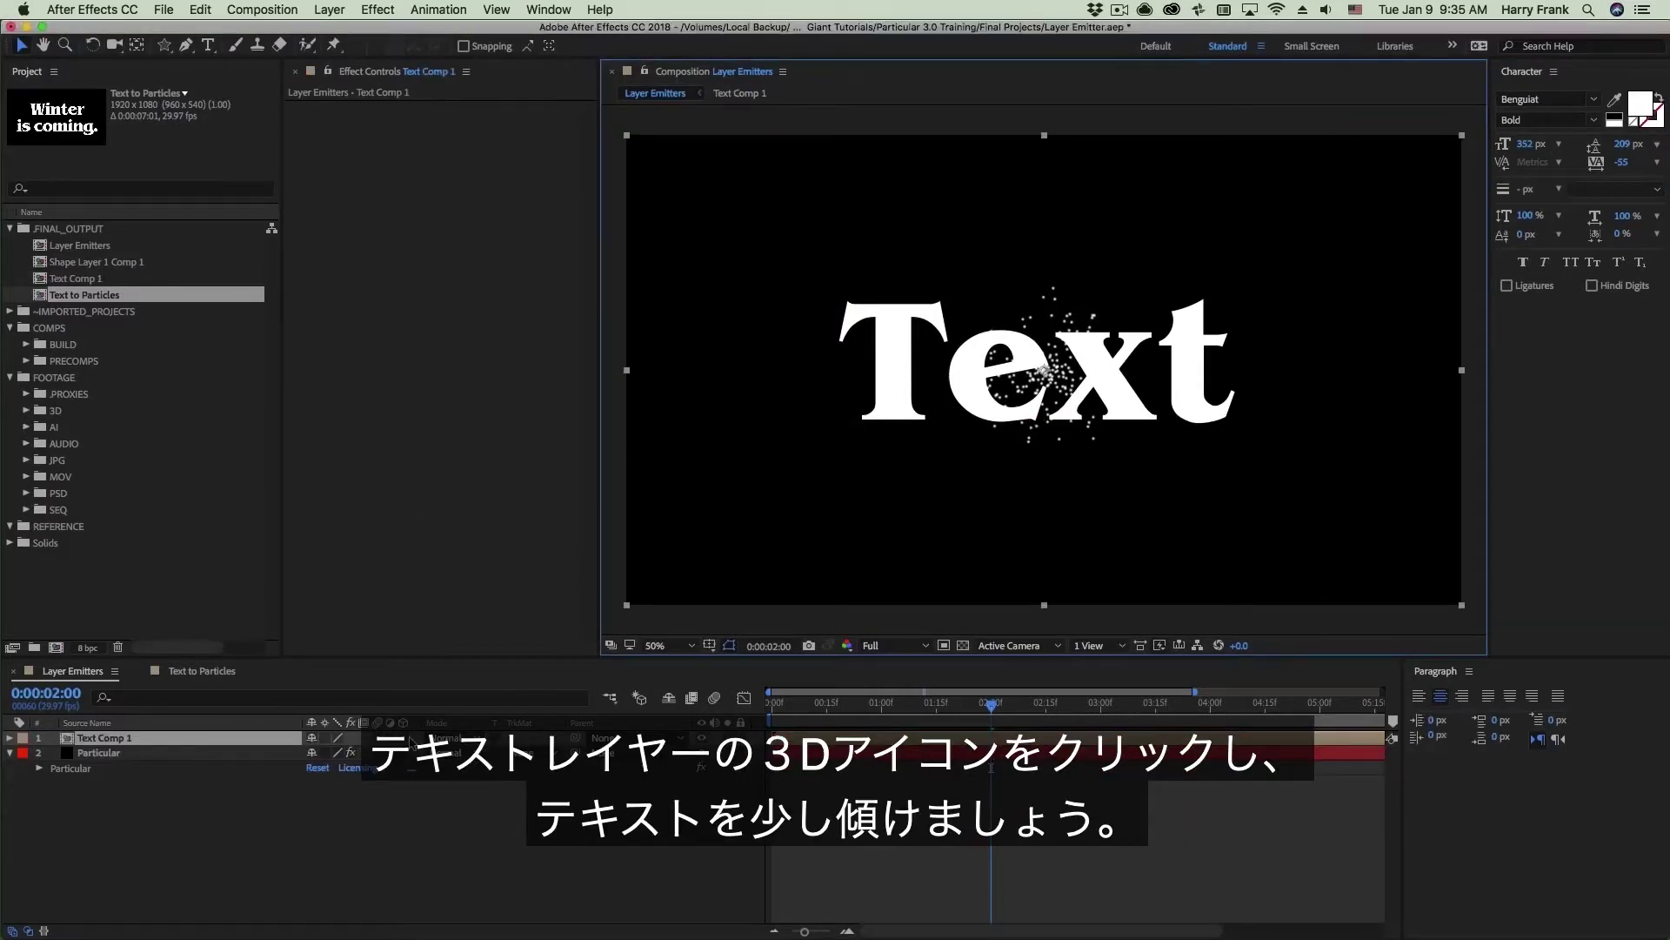
pyautogui.click(403, 737)
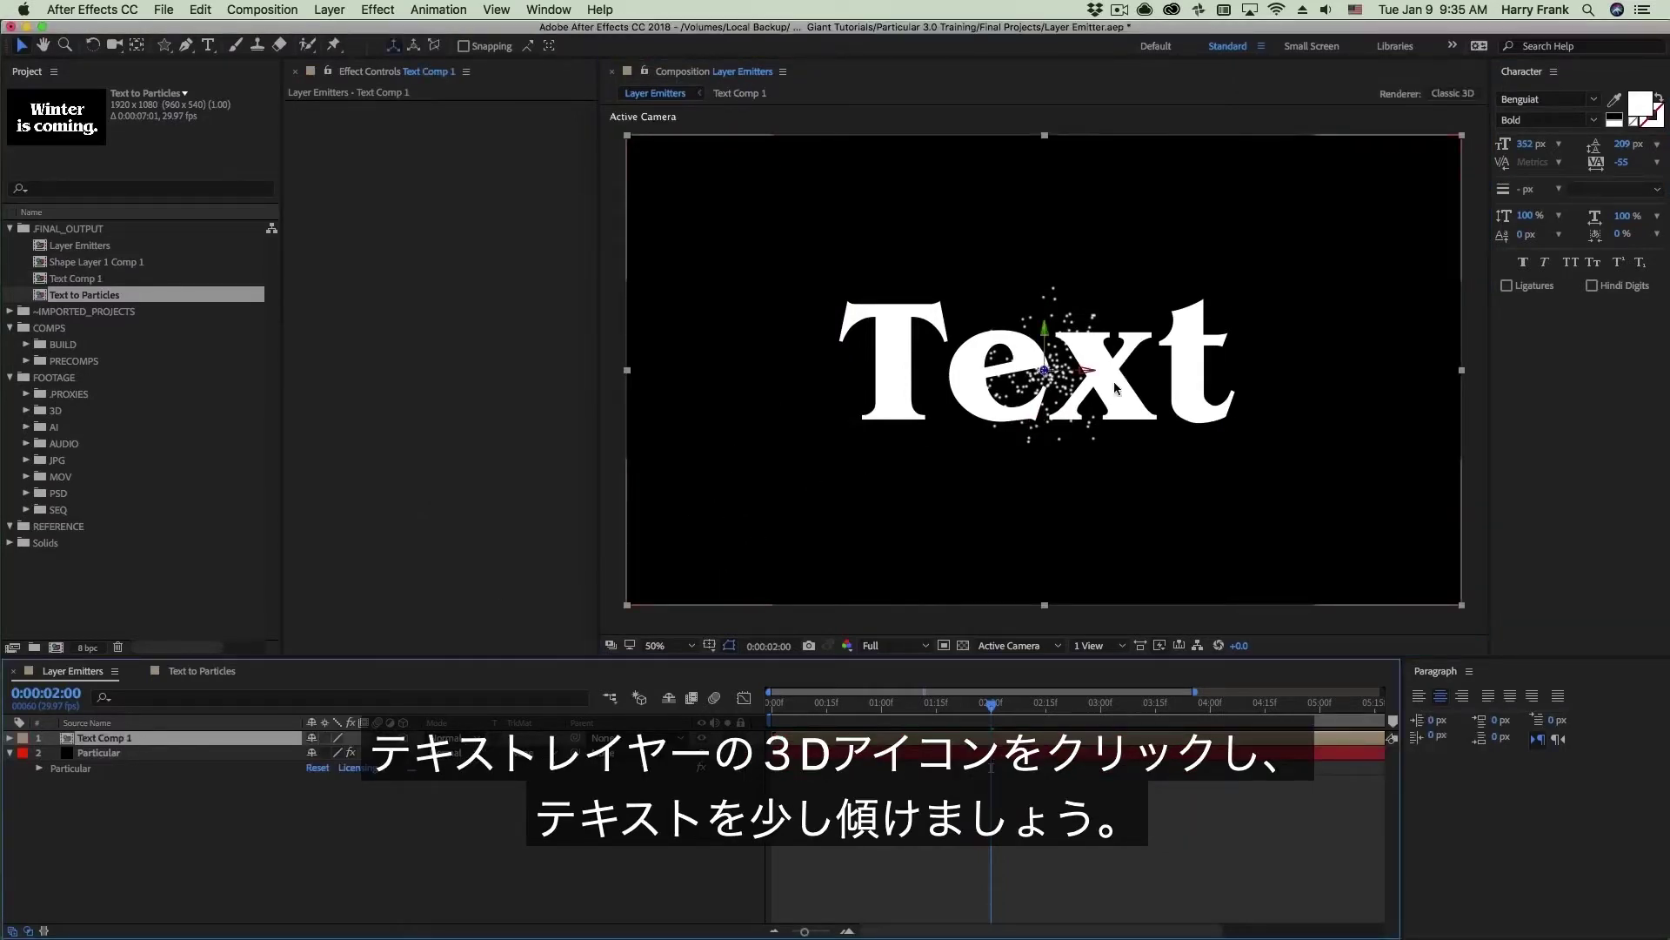
pyautogui.press('w')
pyautogui.moveTo(1114, 381); pyautogui.dragTo(1012, 381)
pyautogui.press('v')
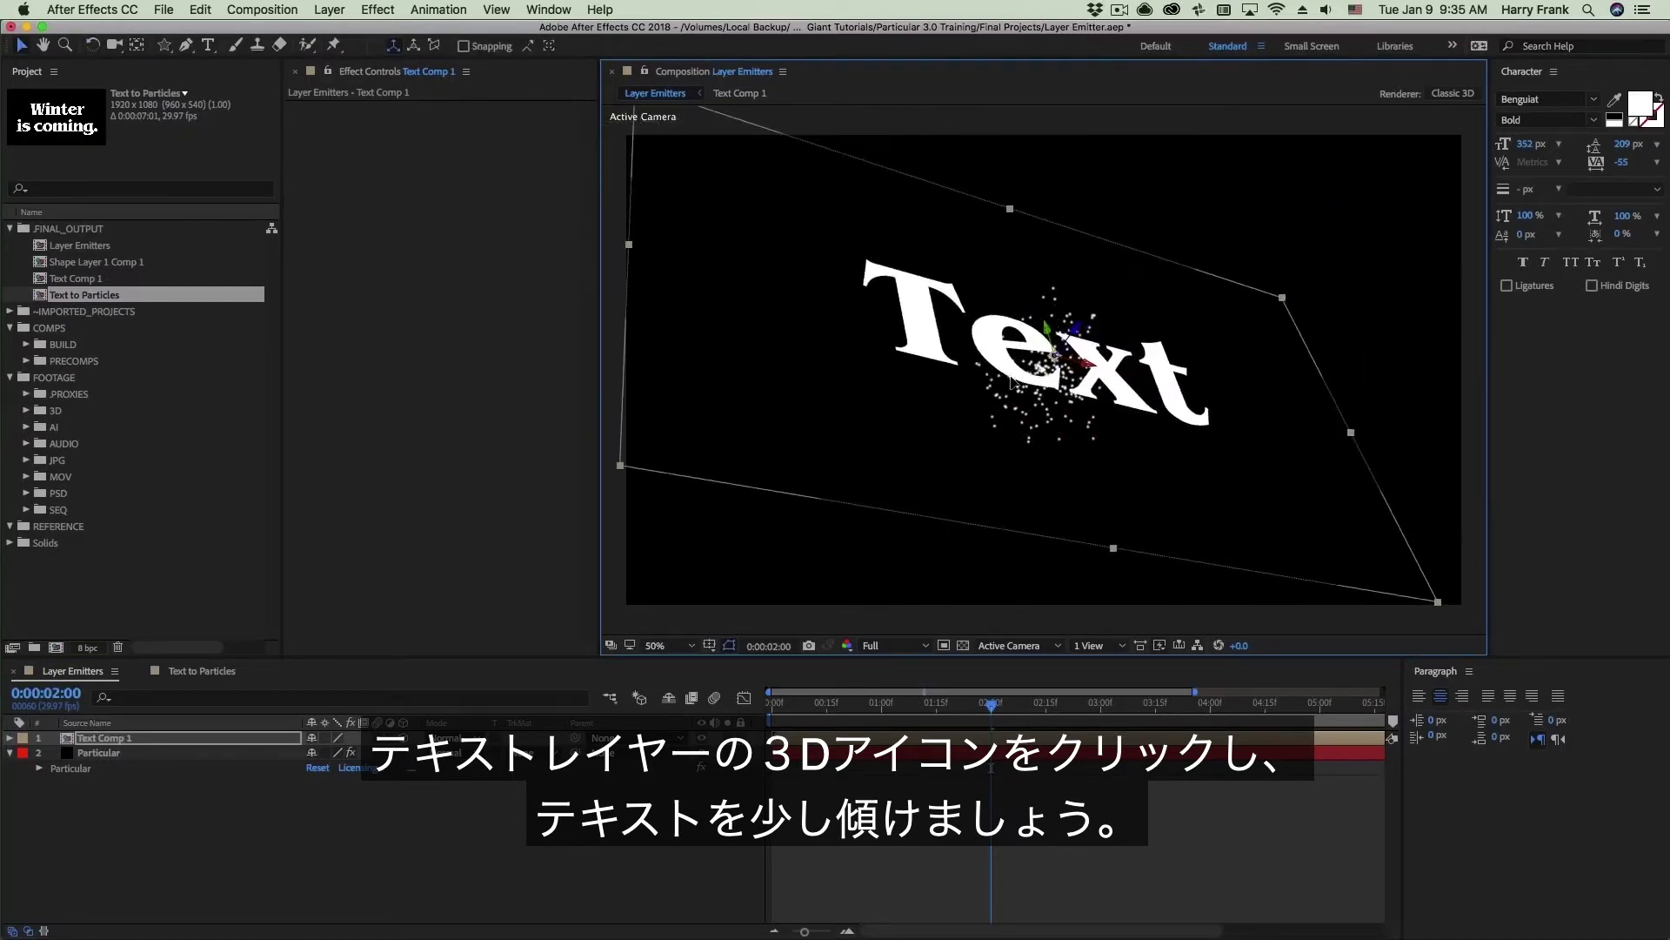
# Step: Set the Particular effect's Emitter Type to Layer and choose Text Comp 1 as its emitter layer
pyautogui.click(83, 770)
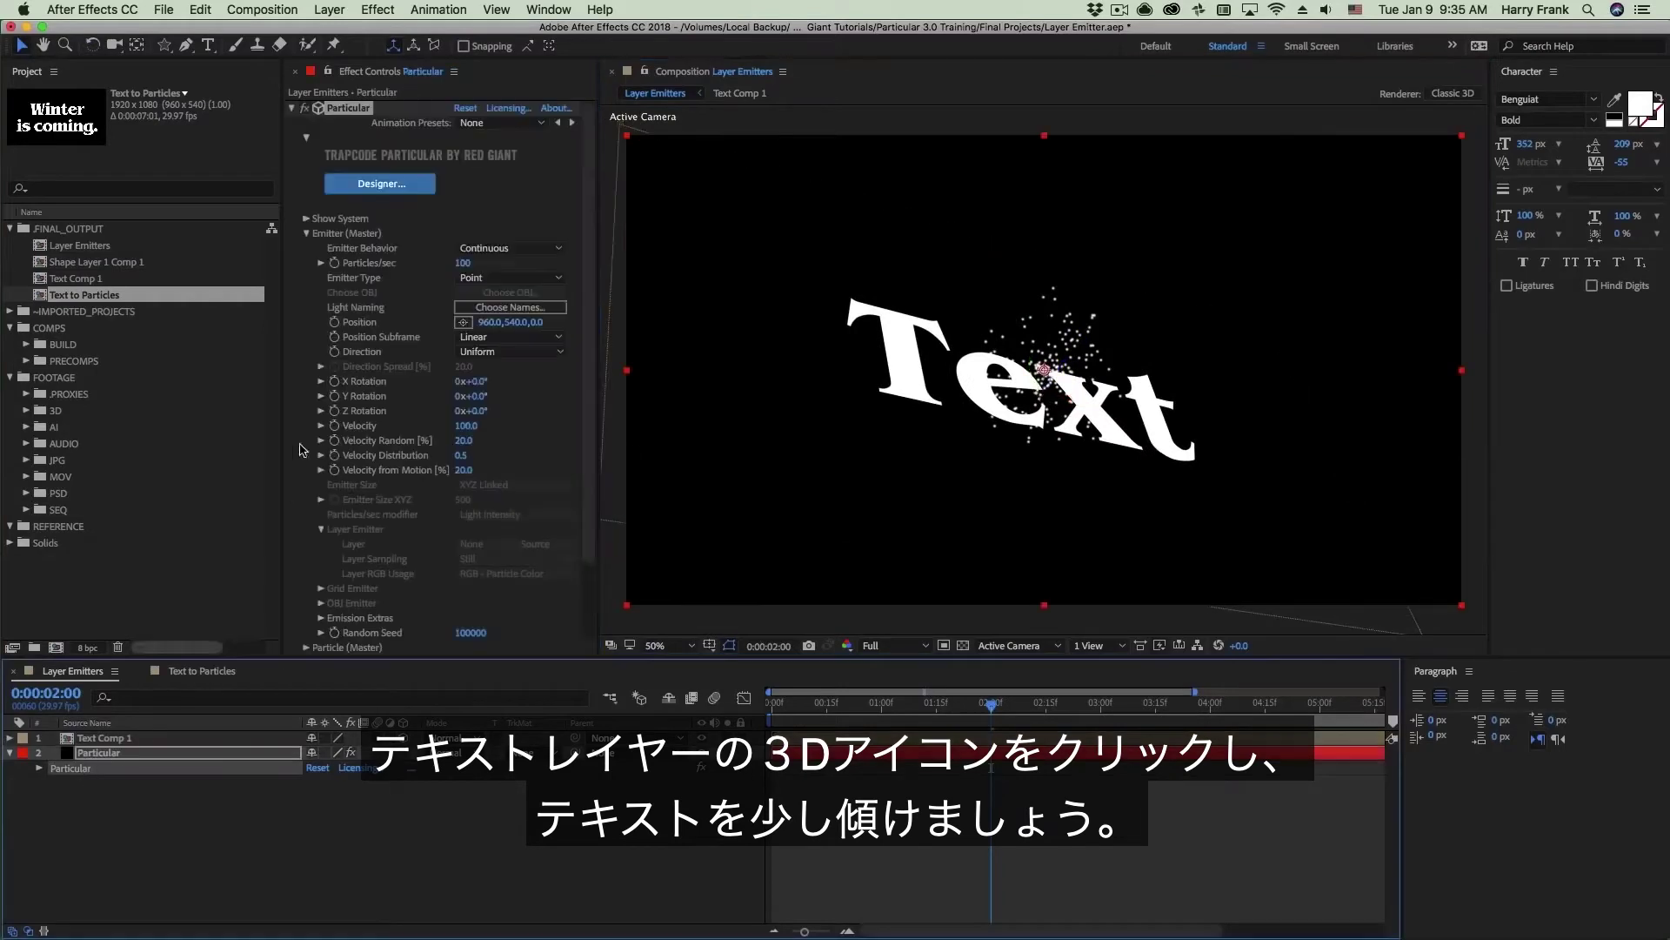
pyautogui.click(480, 278)
pyautogui.click(488, 378)
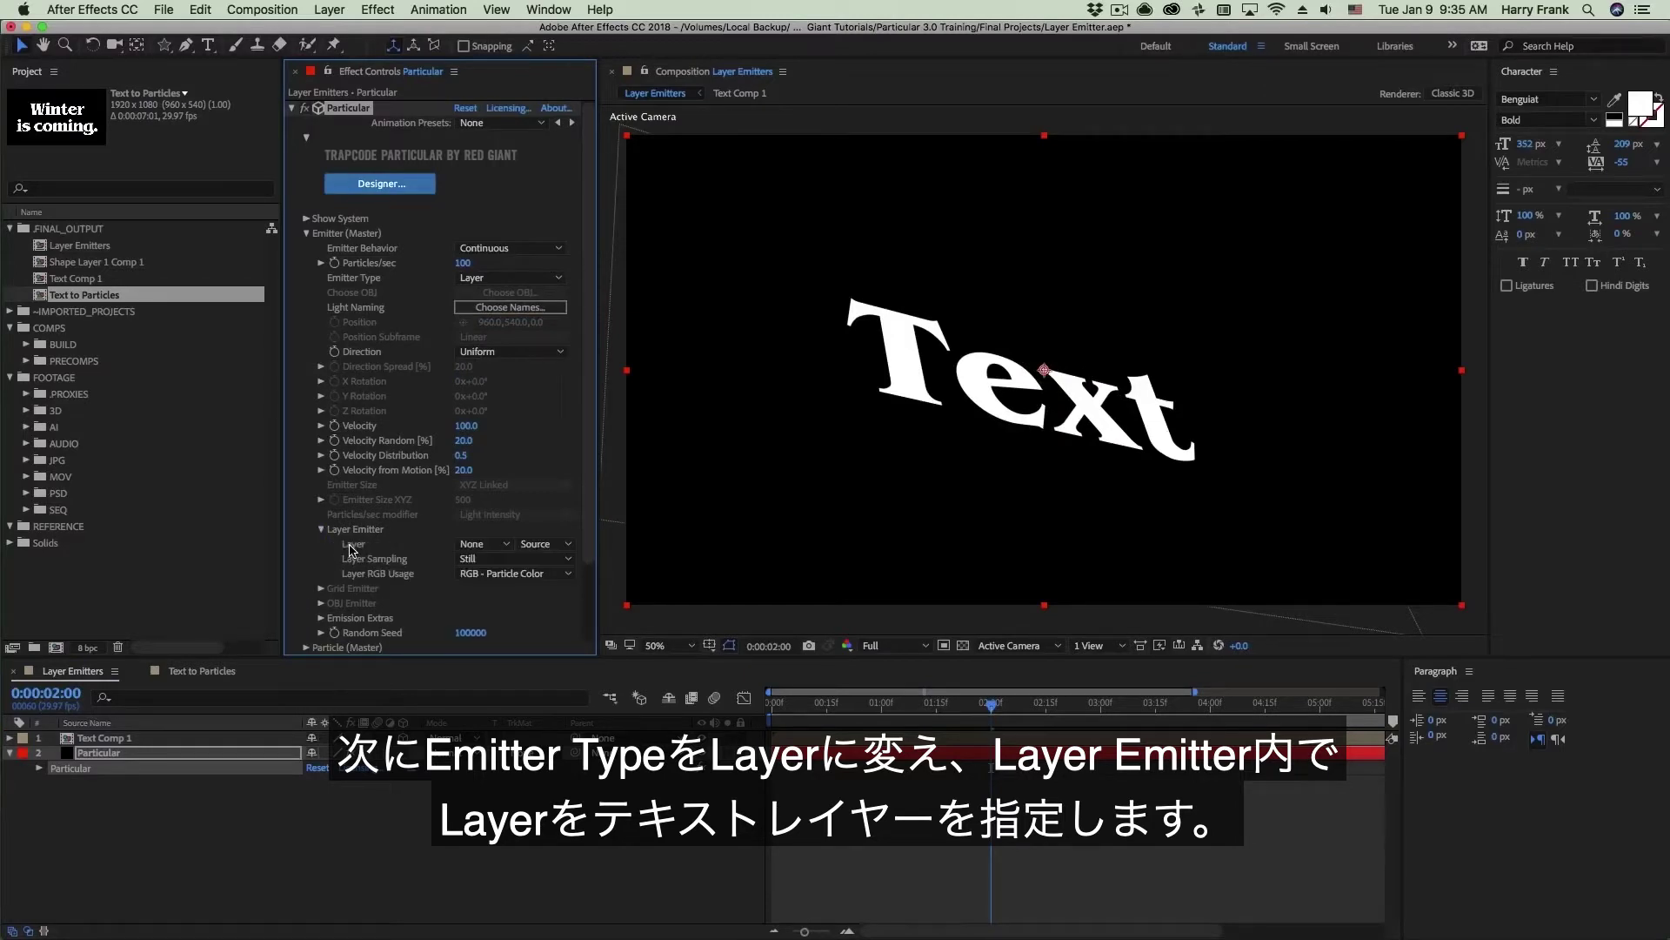
pyautogui.click(470, 543)
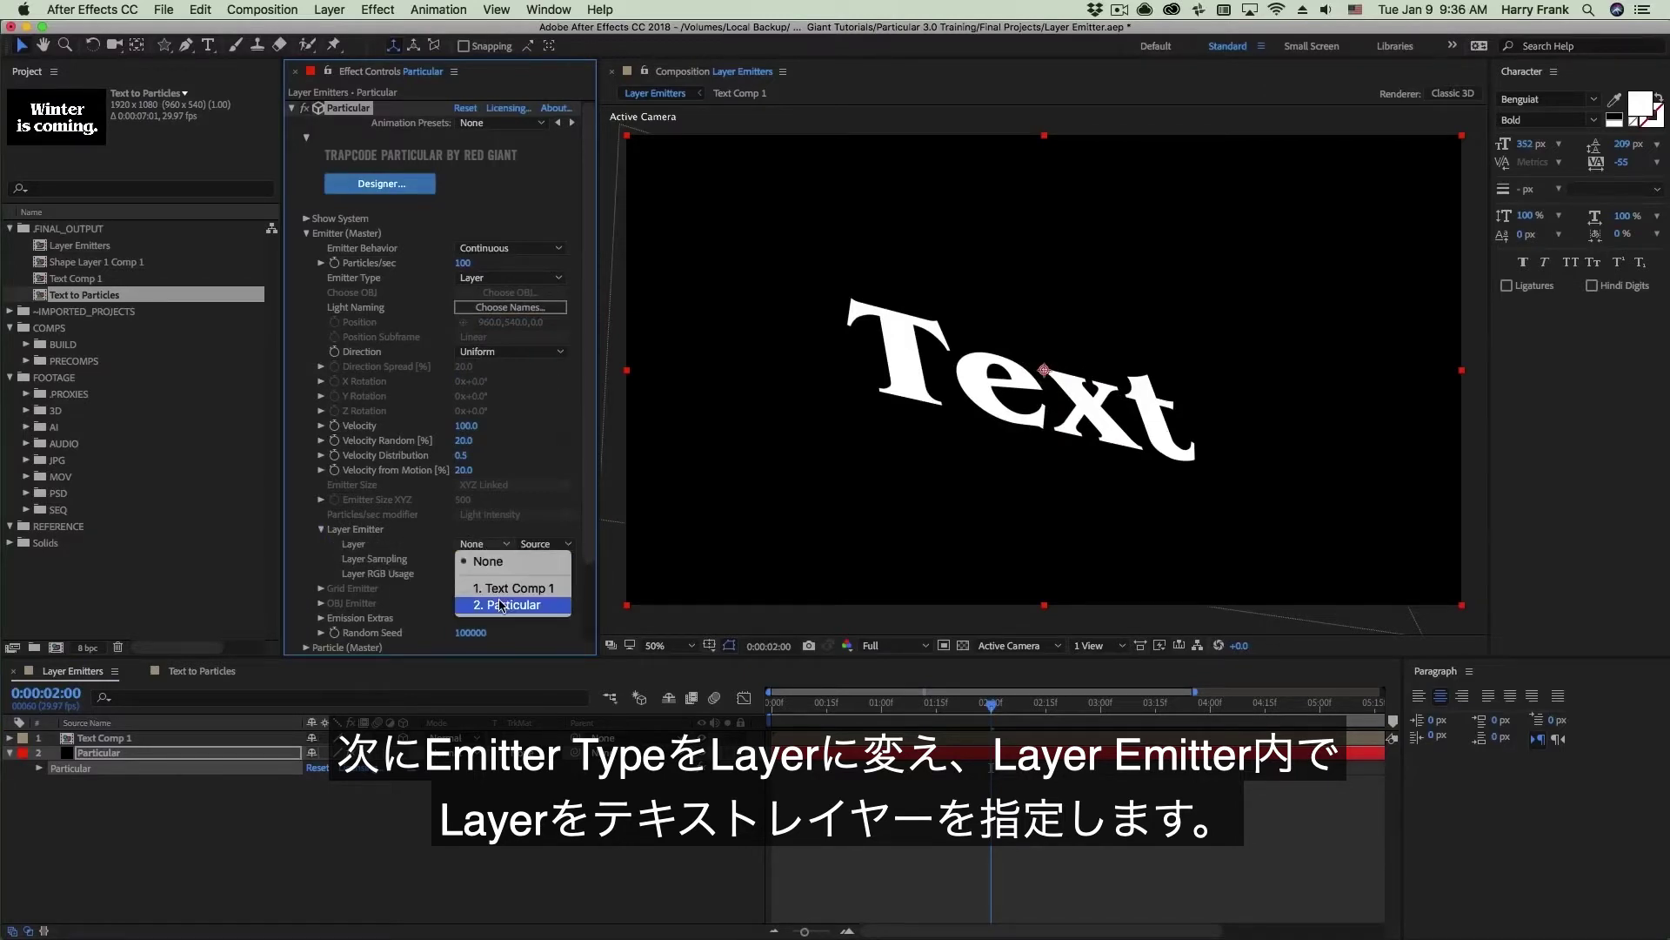
pyautogui.click(502, 588)
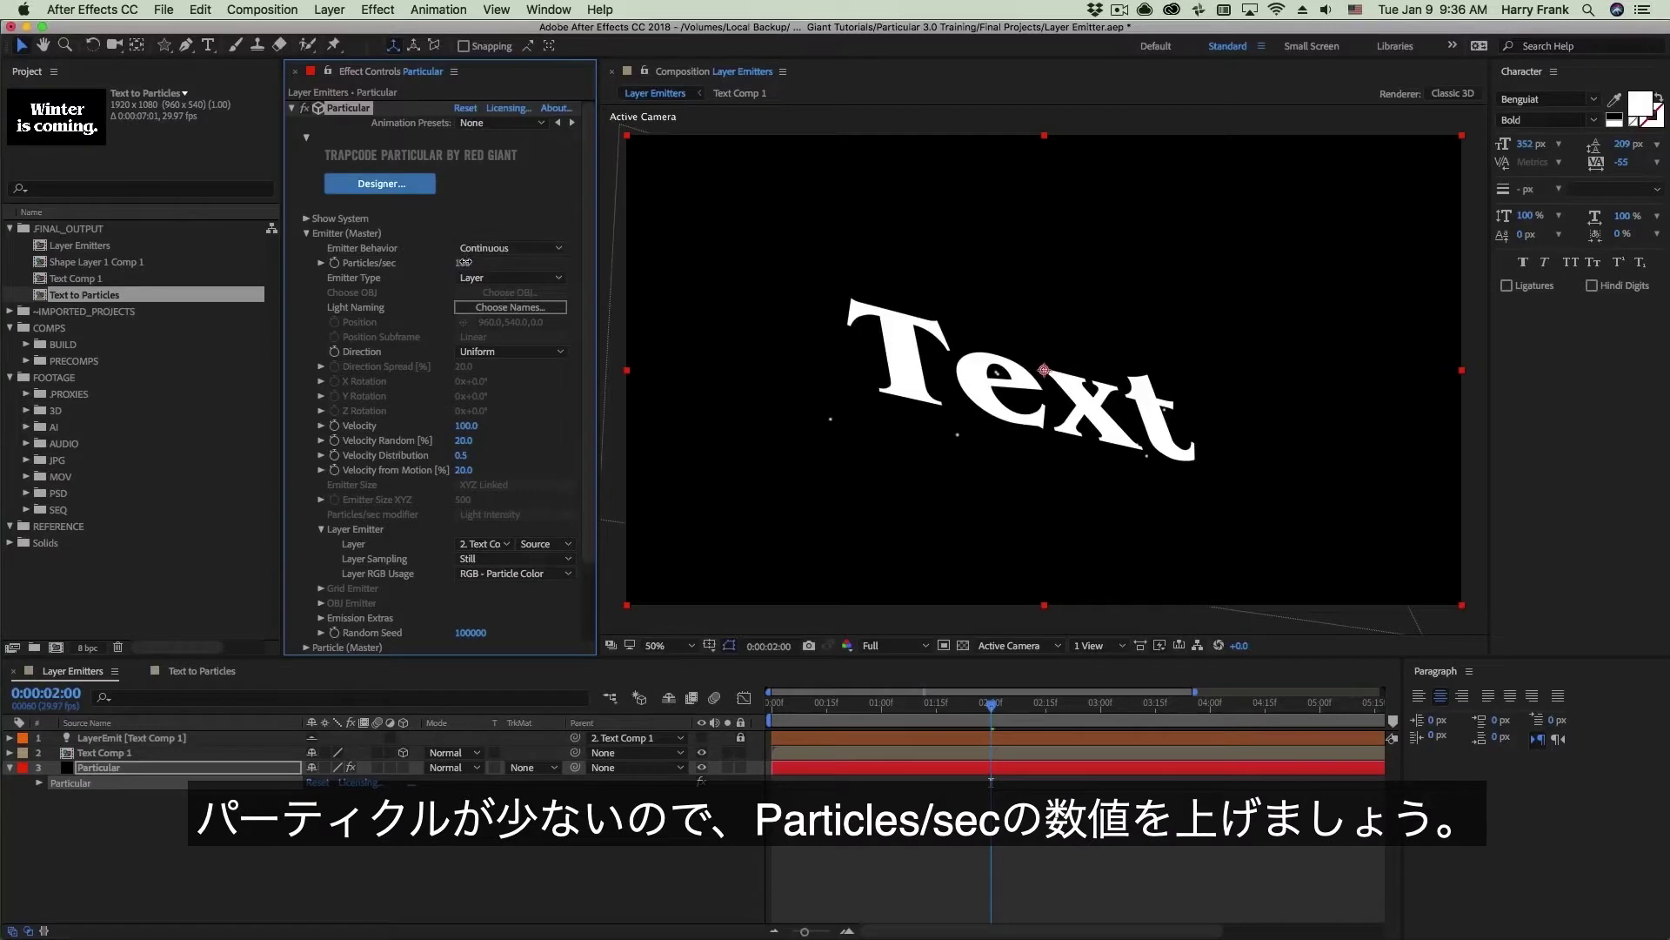
# Step: Raise the emitter's Particles/sec to 28190
pyautogui.moveTo(602, 254); pyautogui.dragTo(778, 254)
pyautogui.moveTo(1040, 259); pyautogui.dragTo(1208, 277)
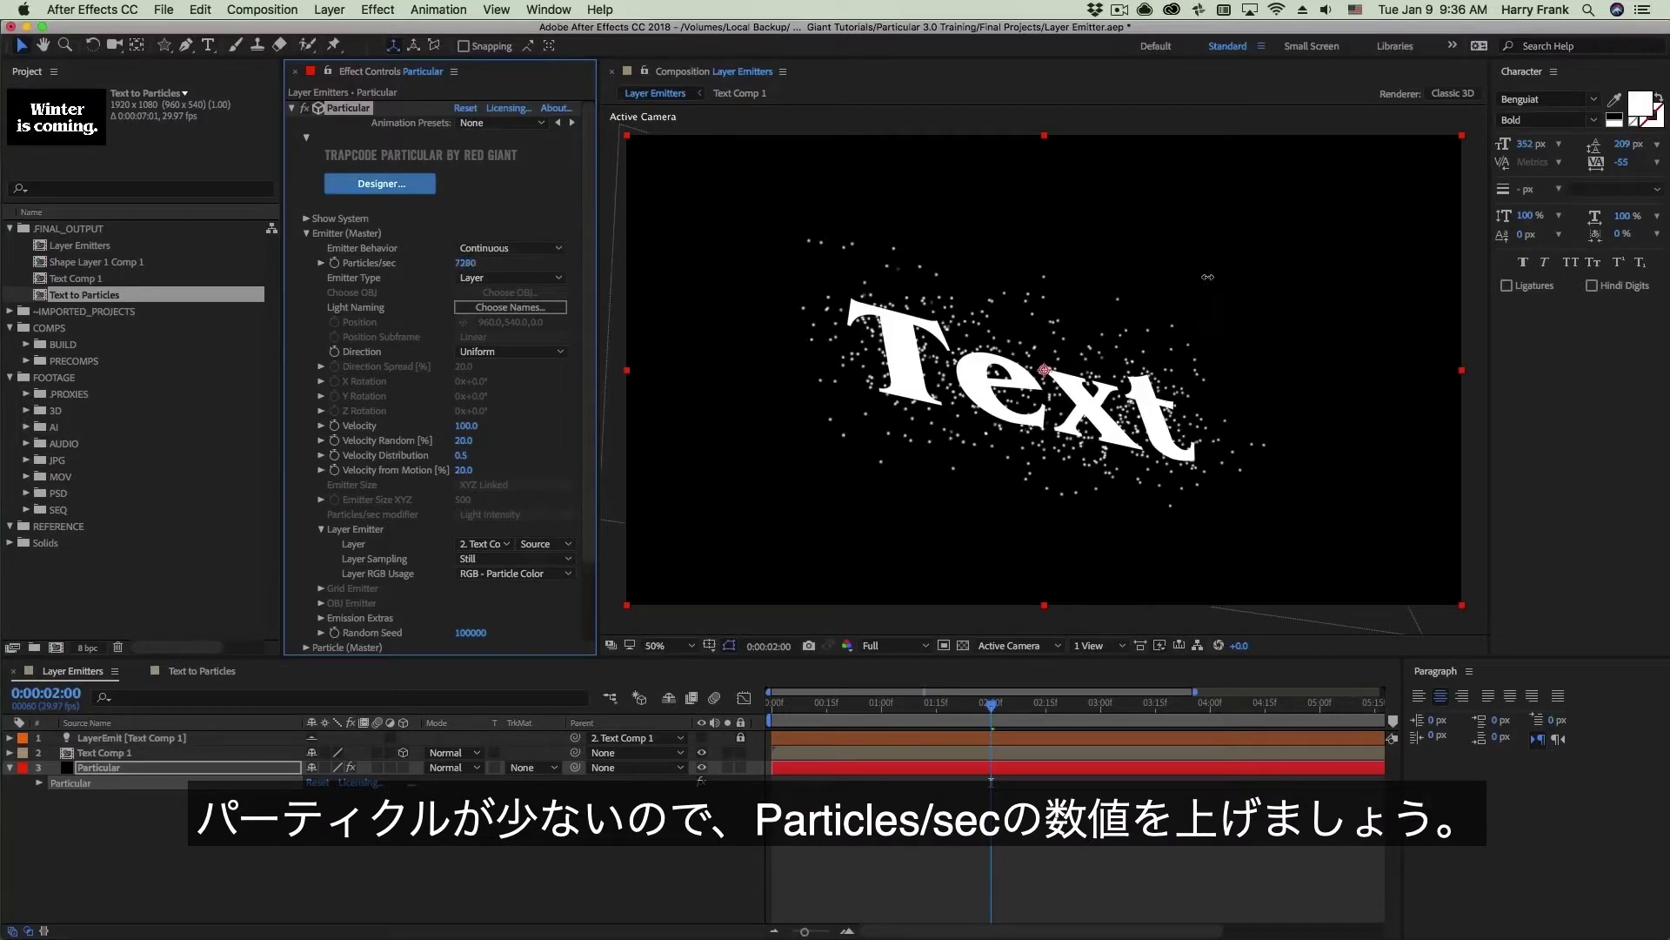
pyautogui.moveTo(500, 263); pyautogui.dragTo(727, 267)
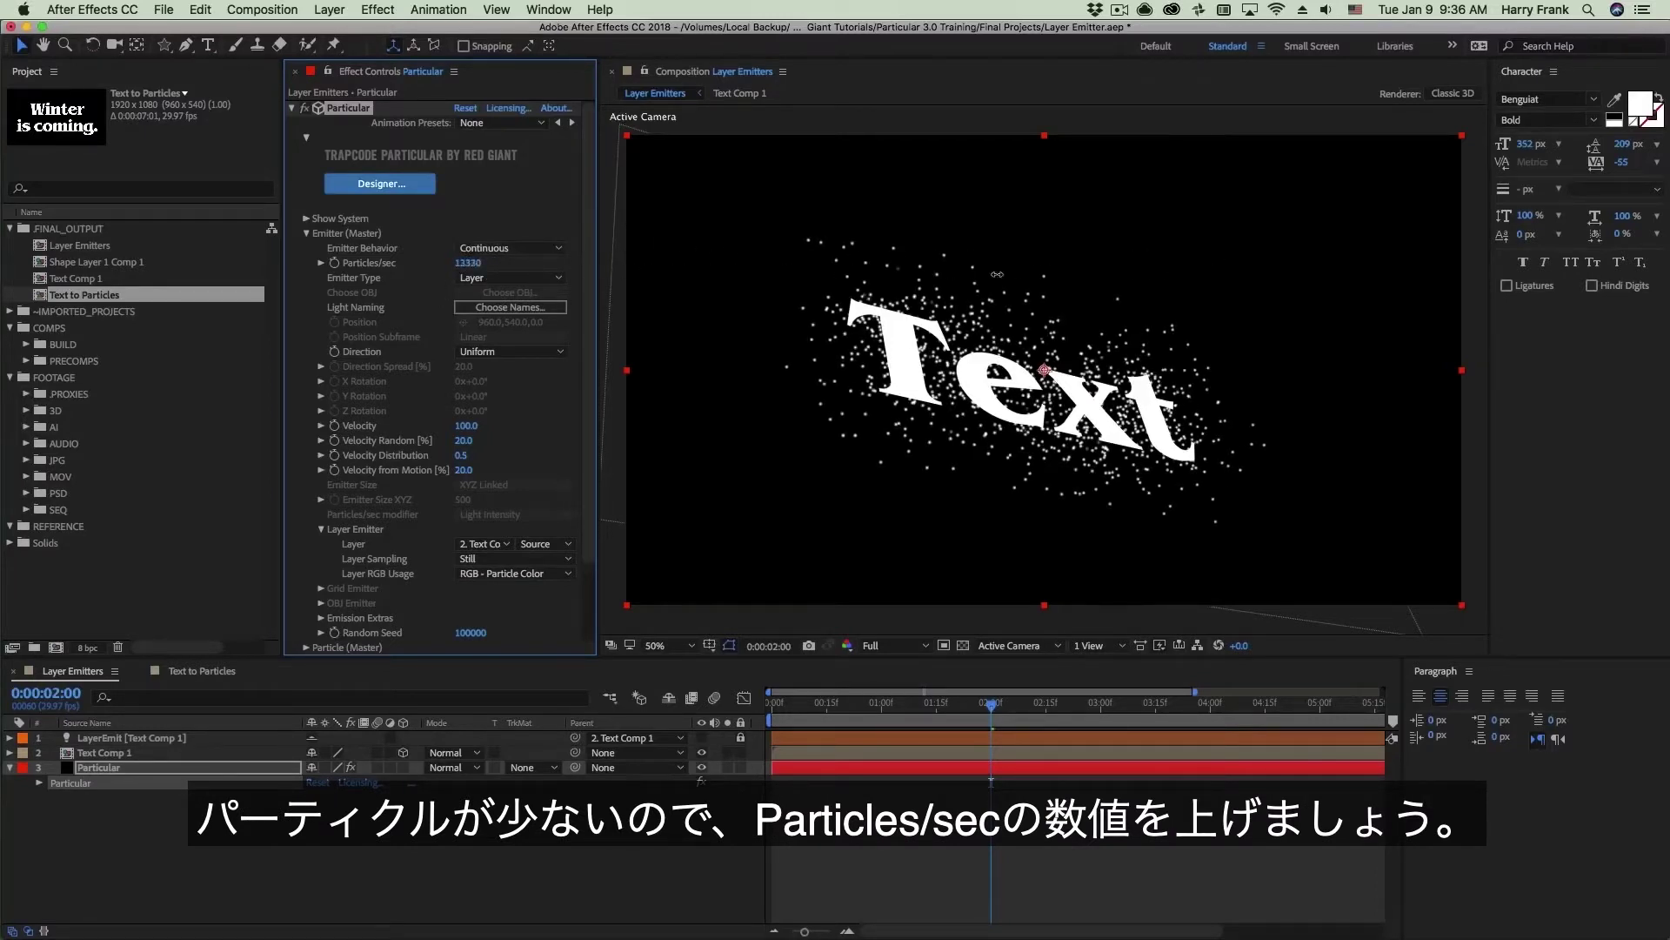
pyautogui.moveTo(997, 275); pyautogui.dragTo(488, 264)
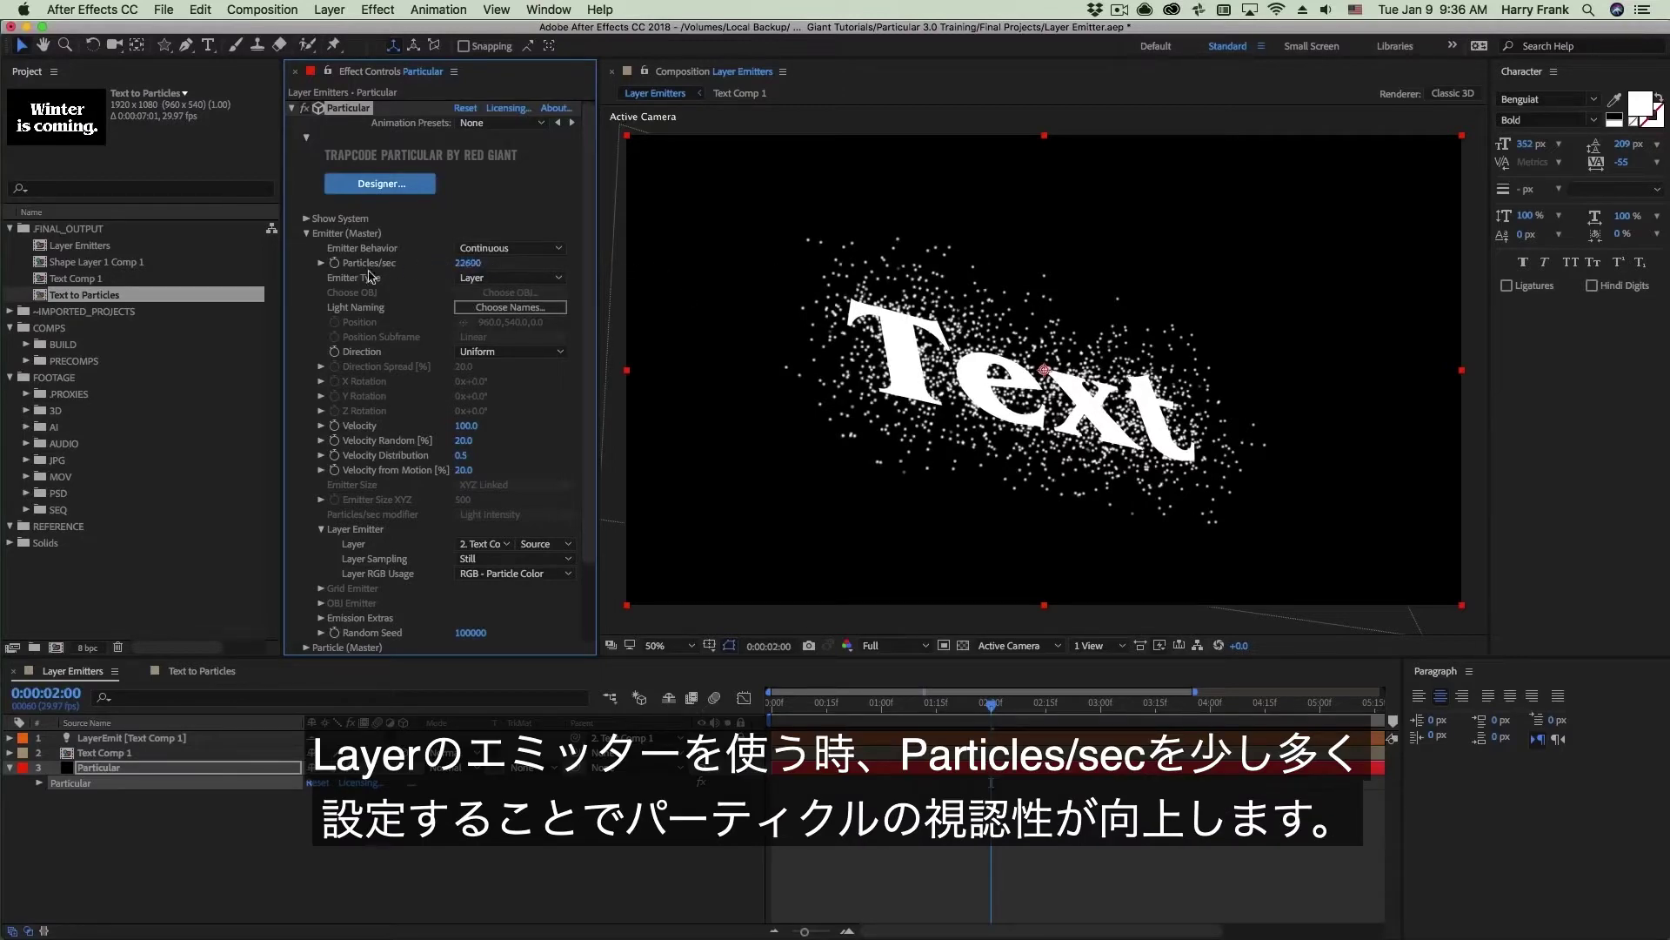
pyautogui.moveTo(468, 263); pyautogui.dragTo(857, 357)
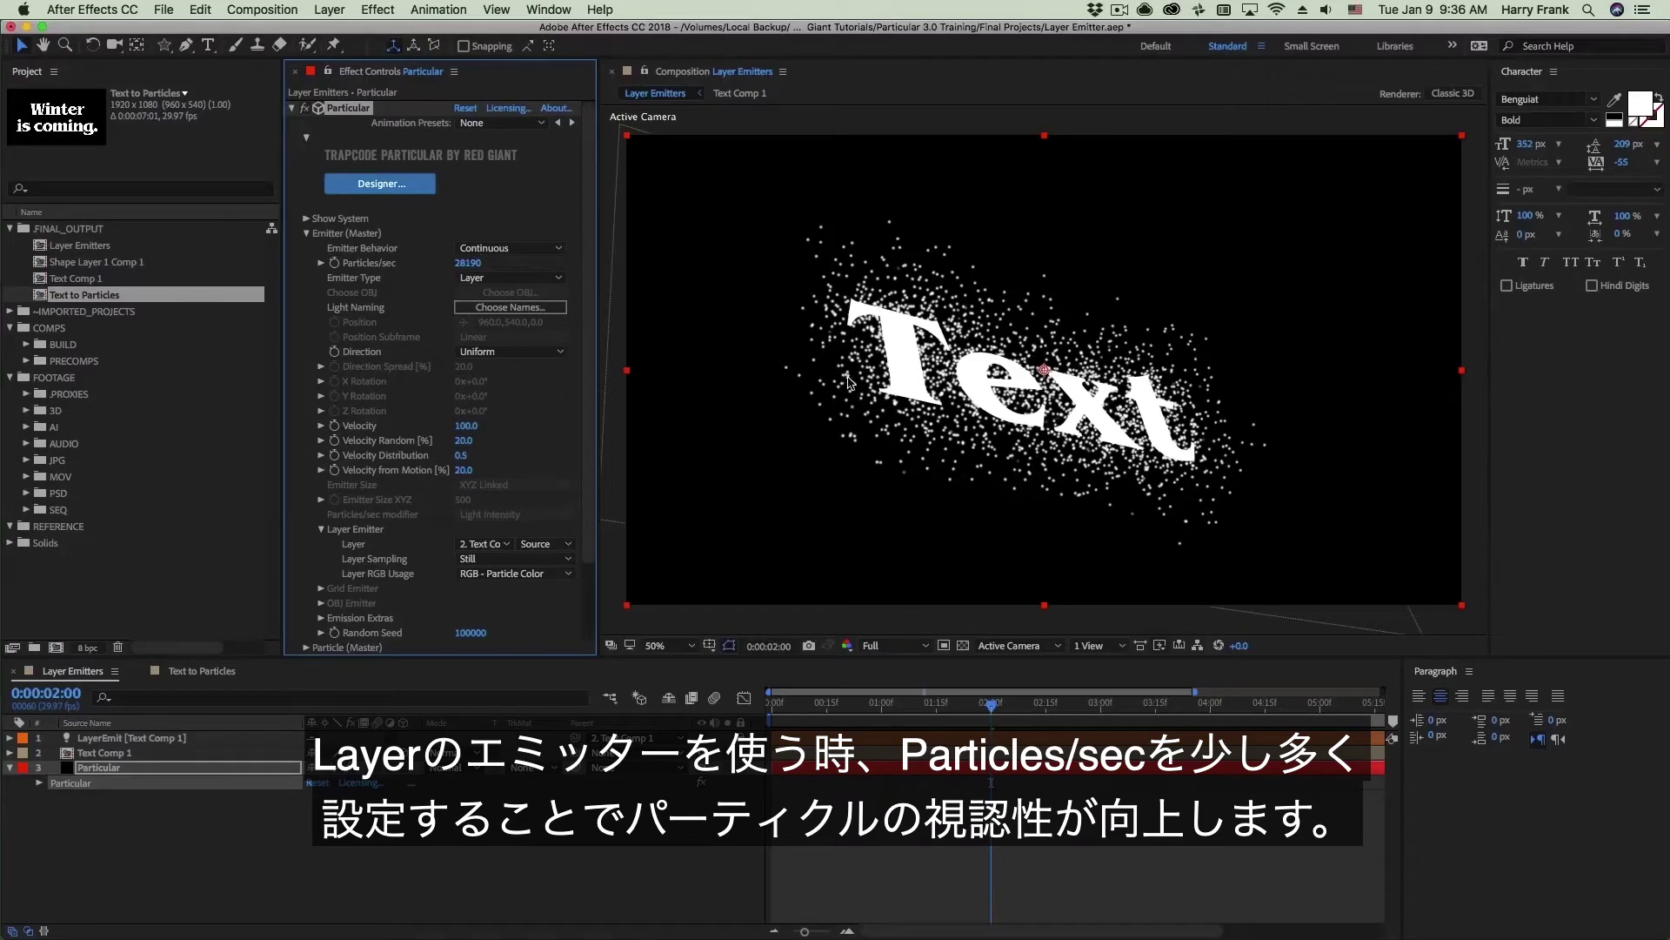
# Step: Rotate the Text Comp 1 layer in 3D to new orientations to compare the emission direction of the particles
pyautogui.press('w')
pyautogui.moveTo(945, 454); pyautogui.dragTo(861, 361)
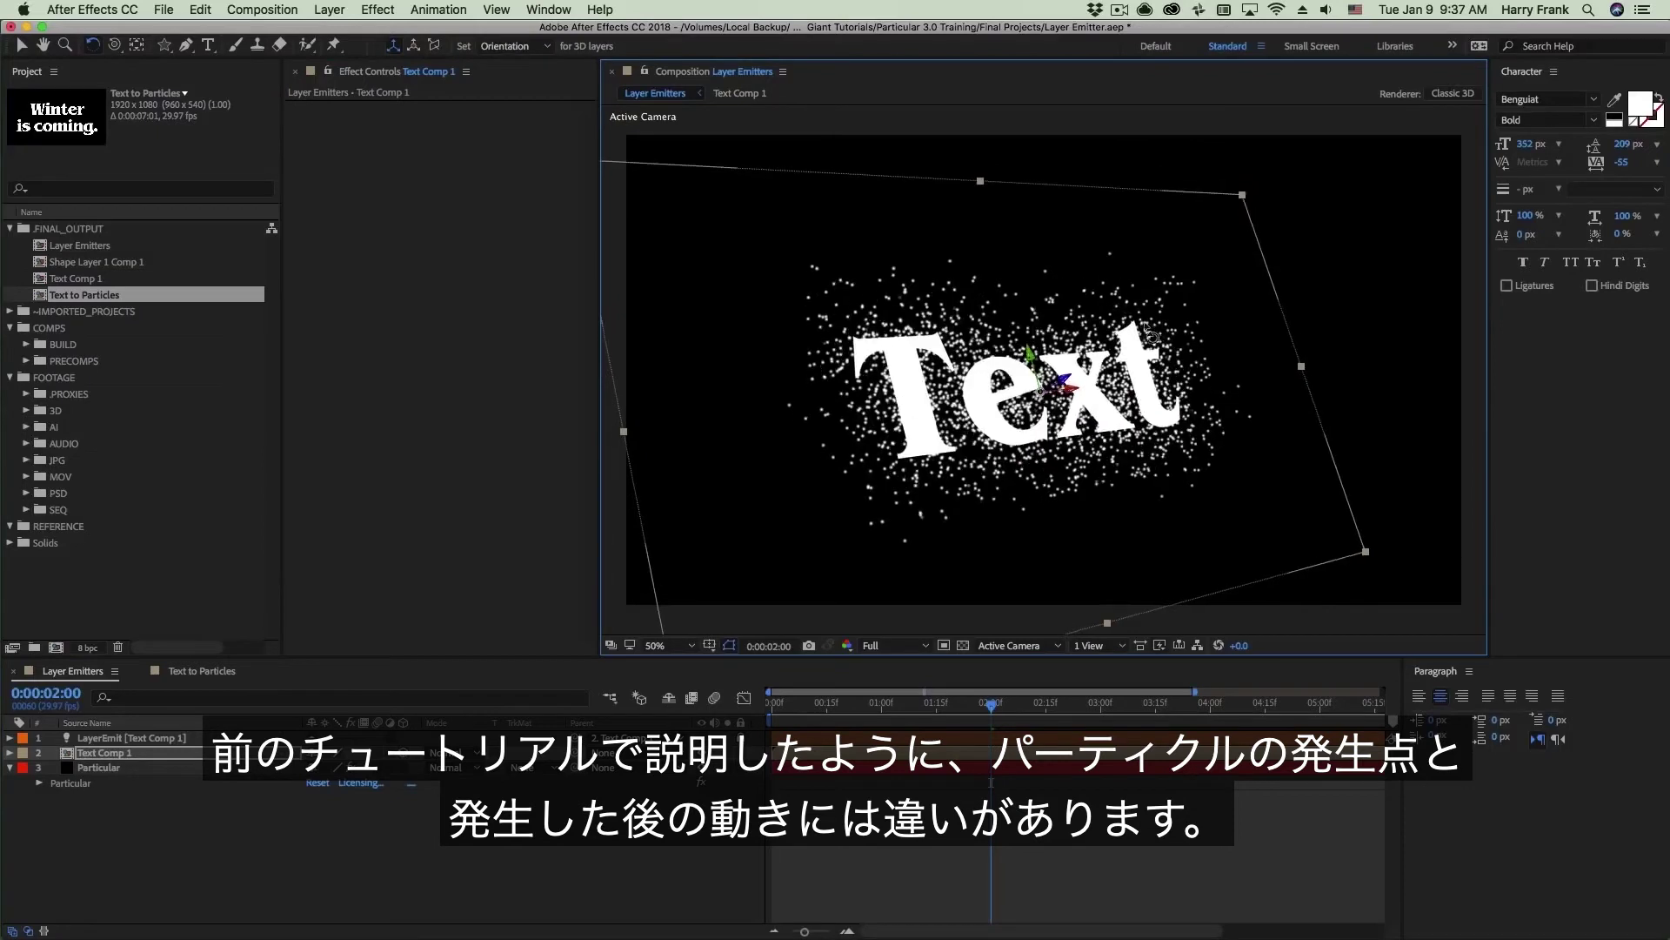
pyautogui.press('v')
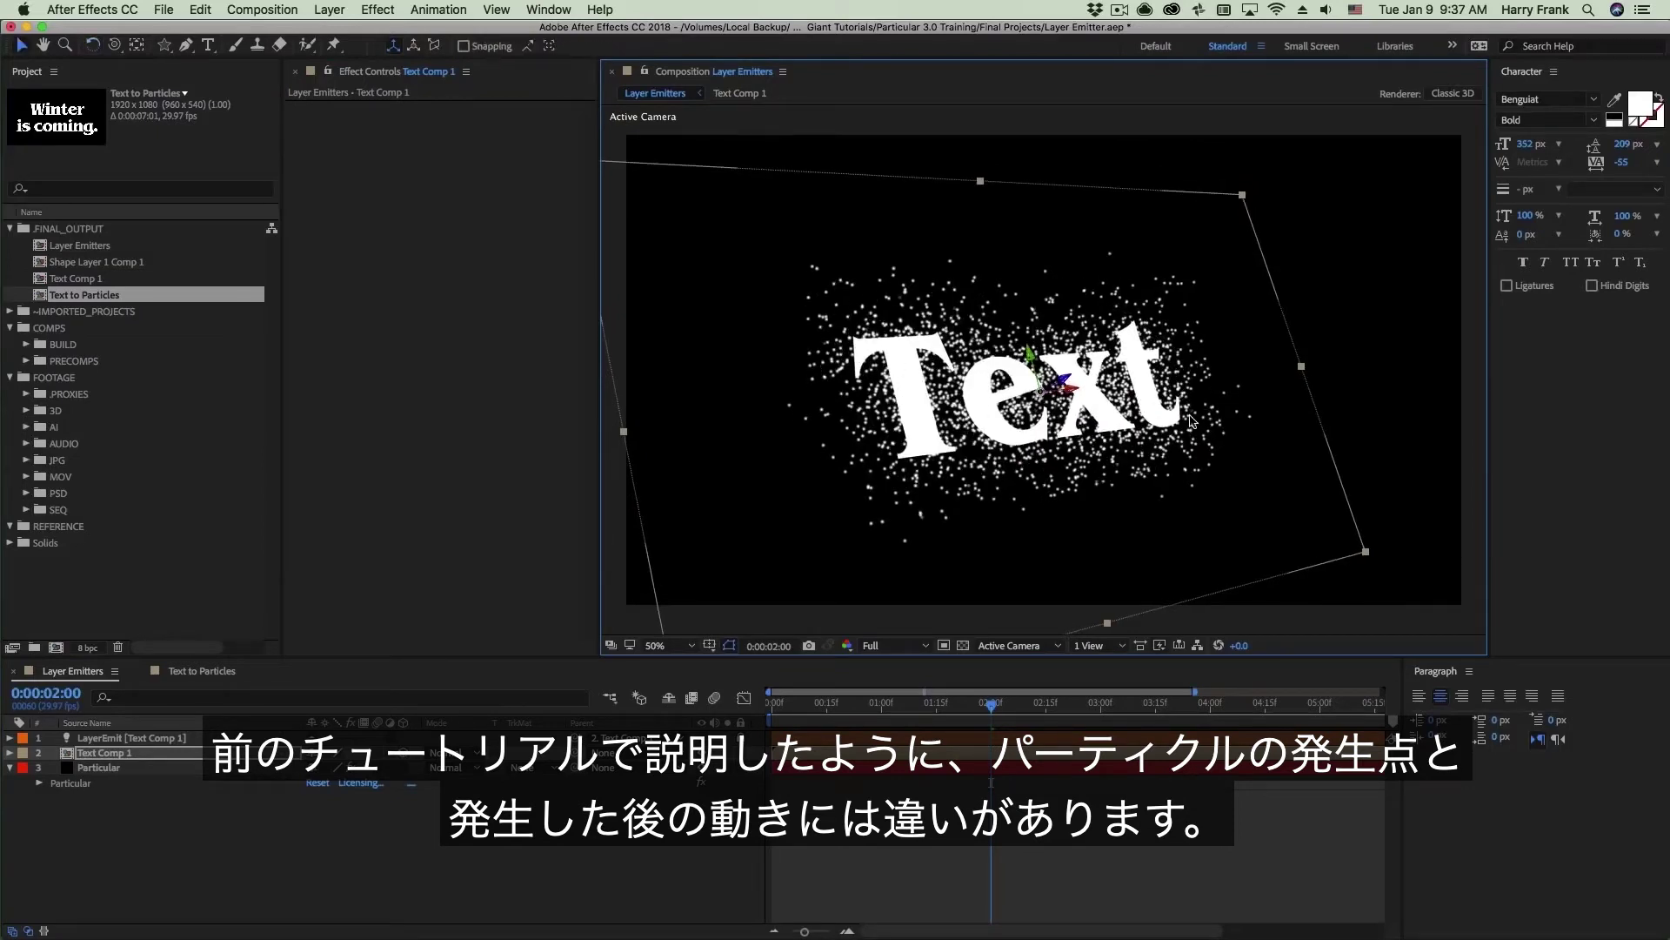
pyautogui.click(74, 783)
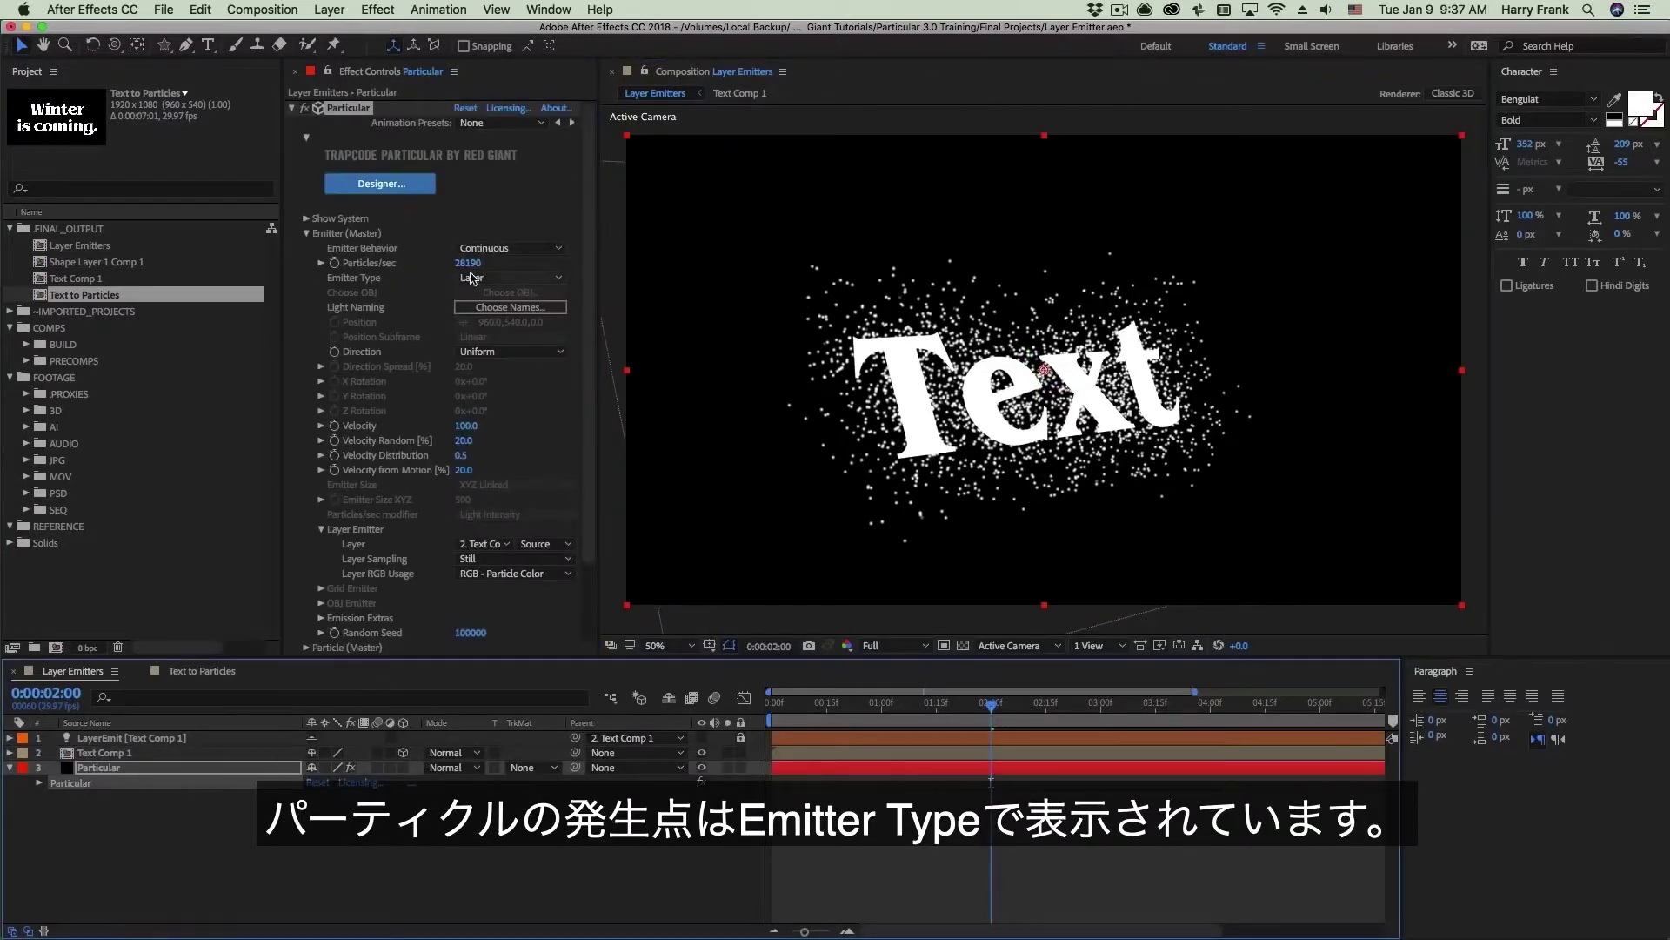
pyautogui.click(957, 507)
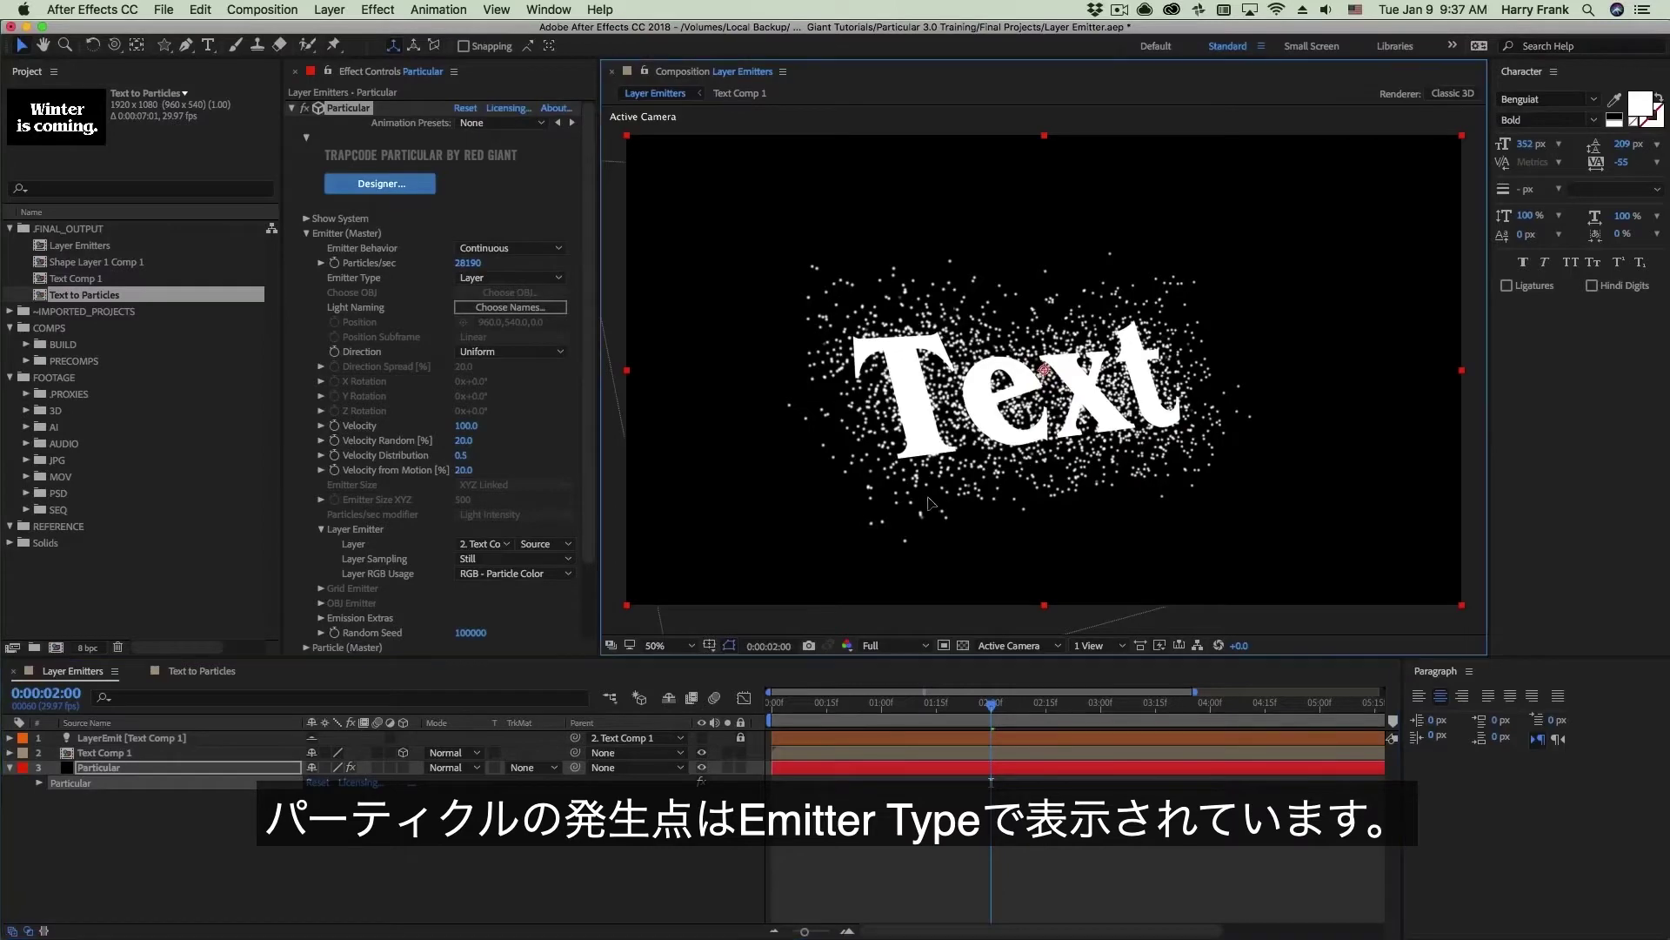
pyautogui.click(1061, 383)
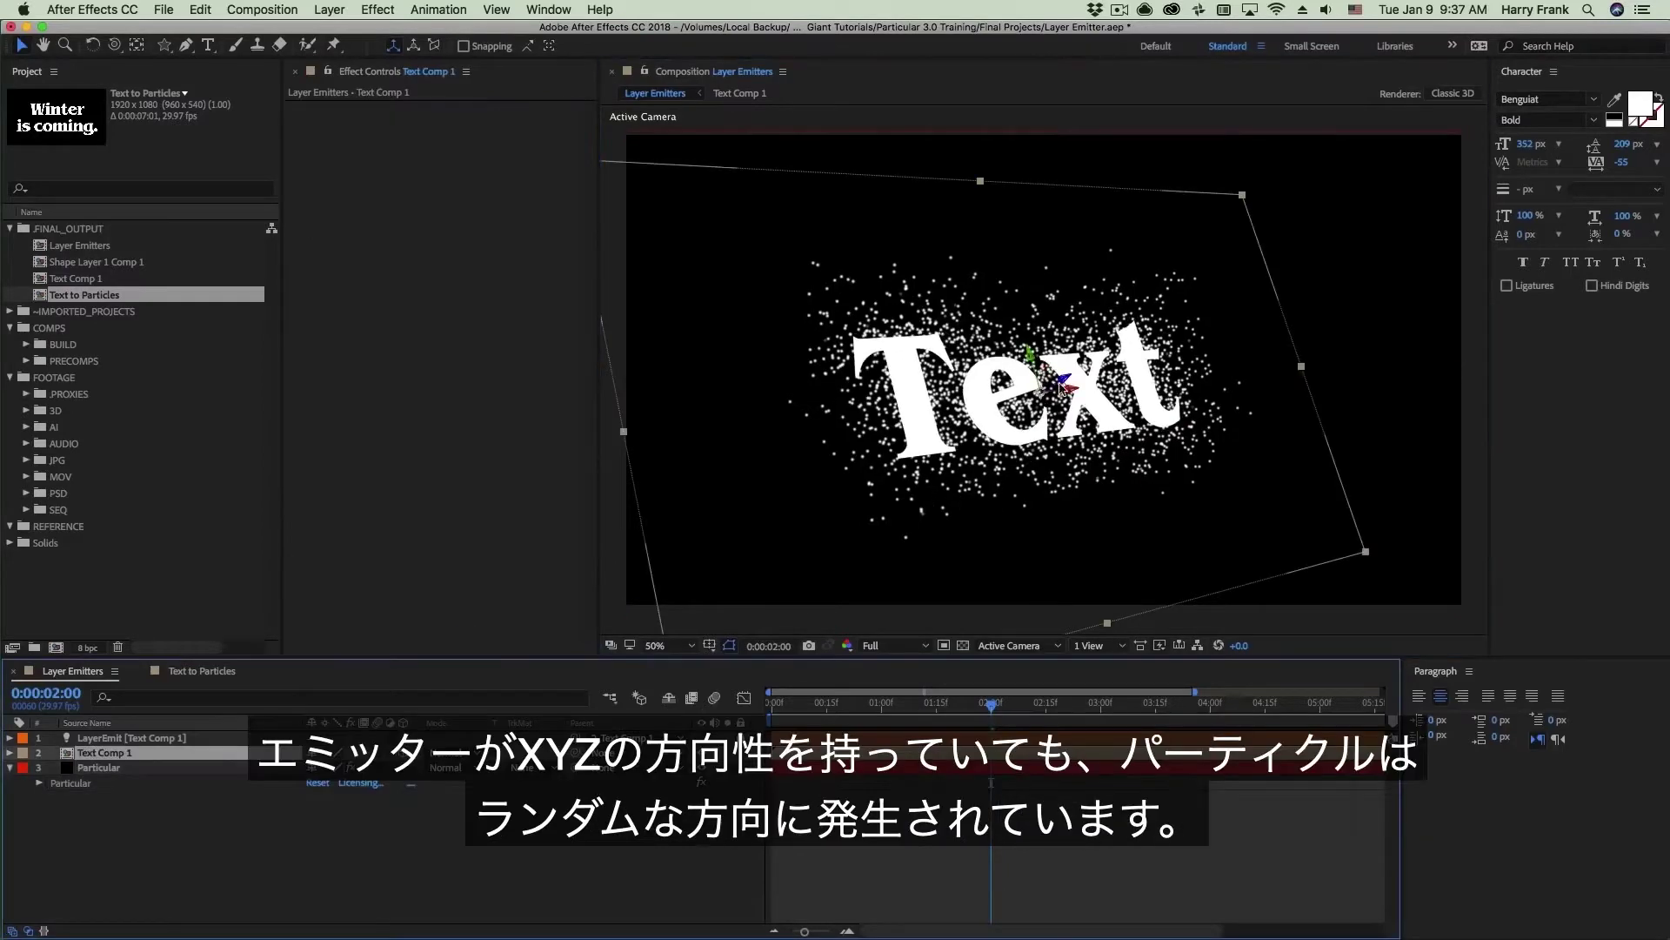
pyautogui.press('w')
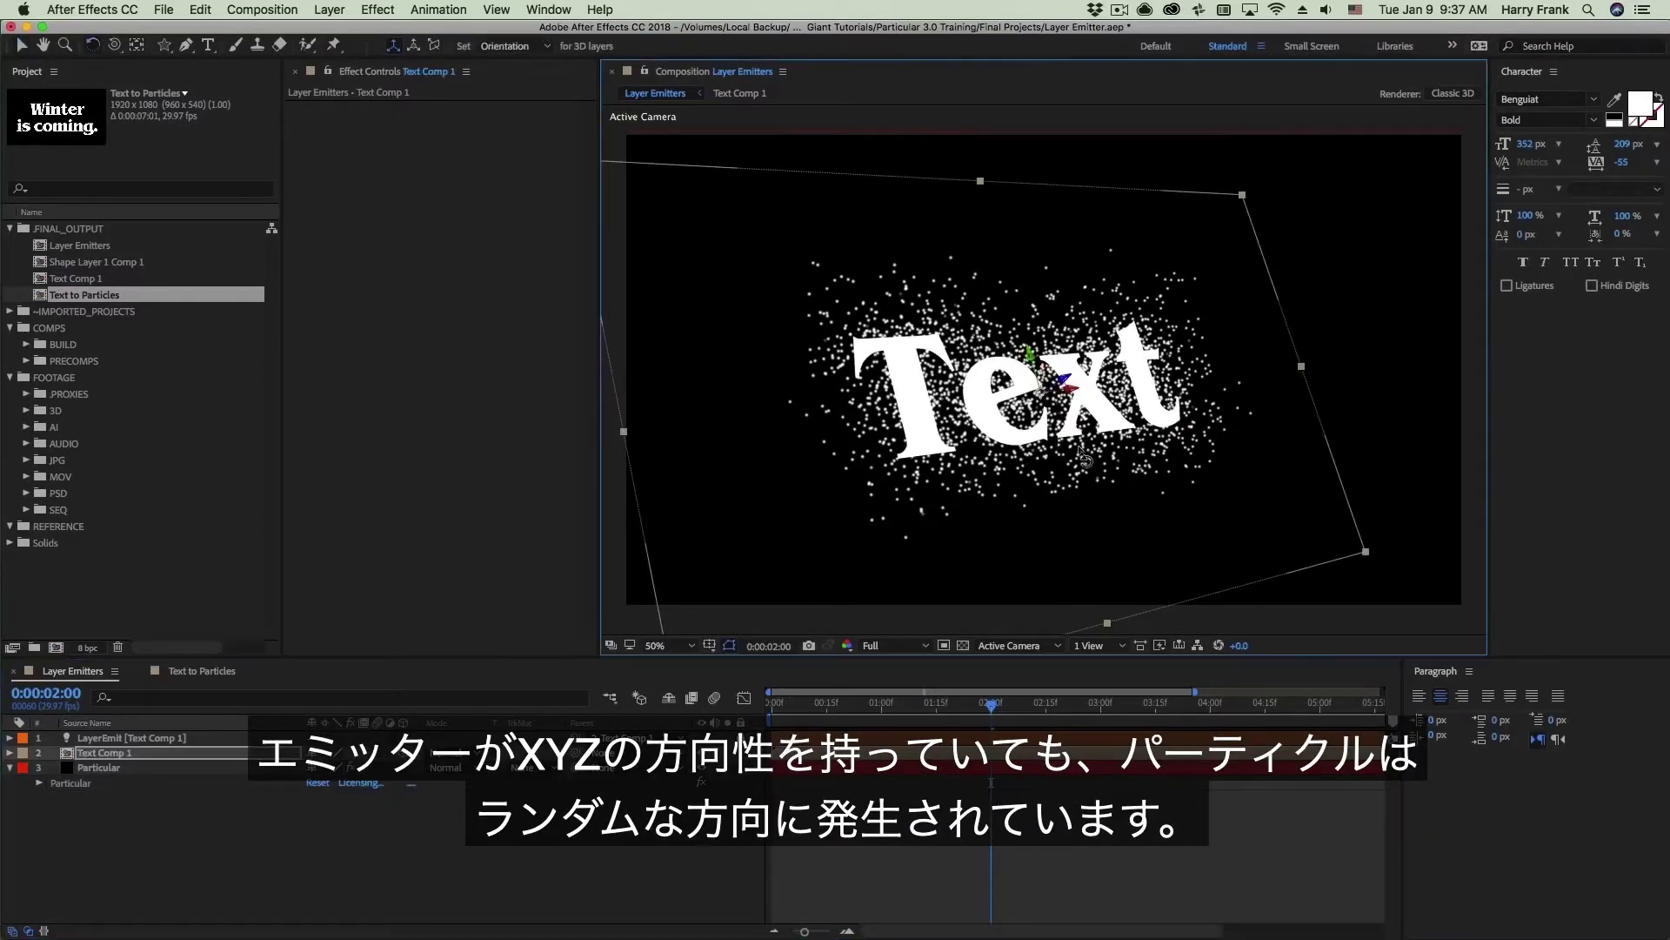
pyautogui.moveTo(1051, 441); pyautogui.dragTo(774, 527)
# Step: Set the Particular emitter's Direction to Directional and rotate the text to check the particle flow
pyautogui.click(139, 770)
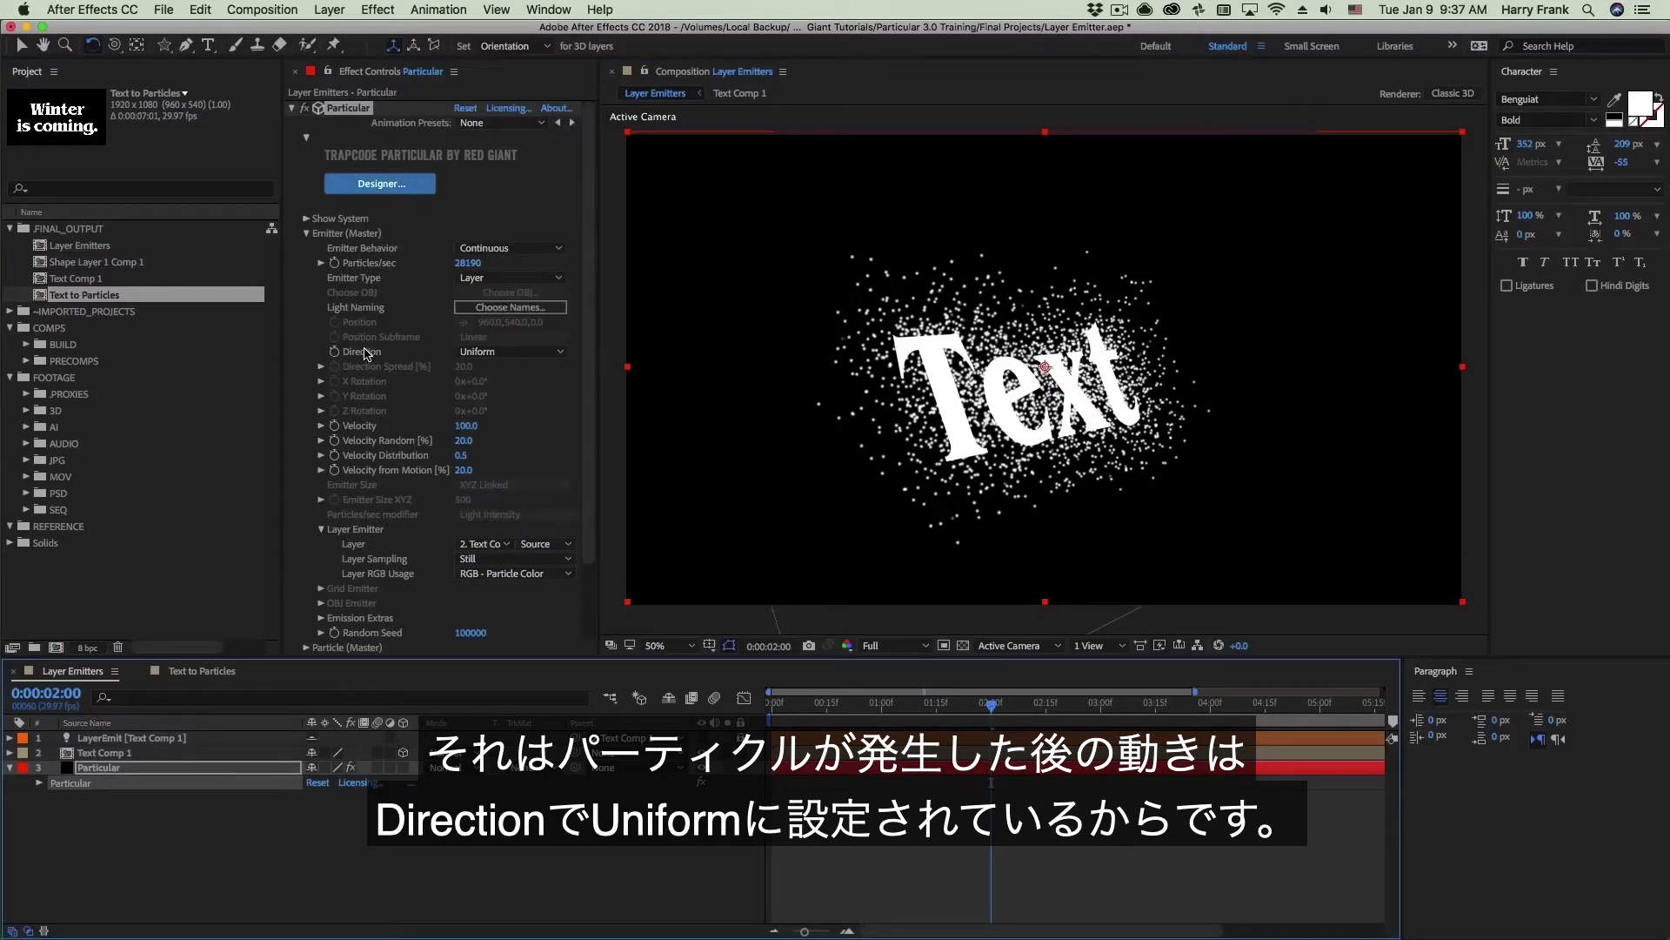
pyautogui.click(507, 350)
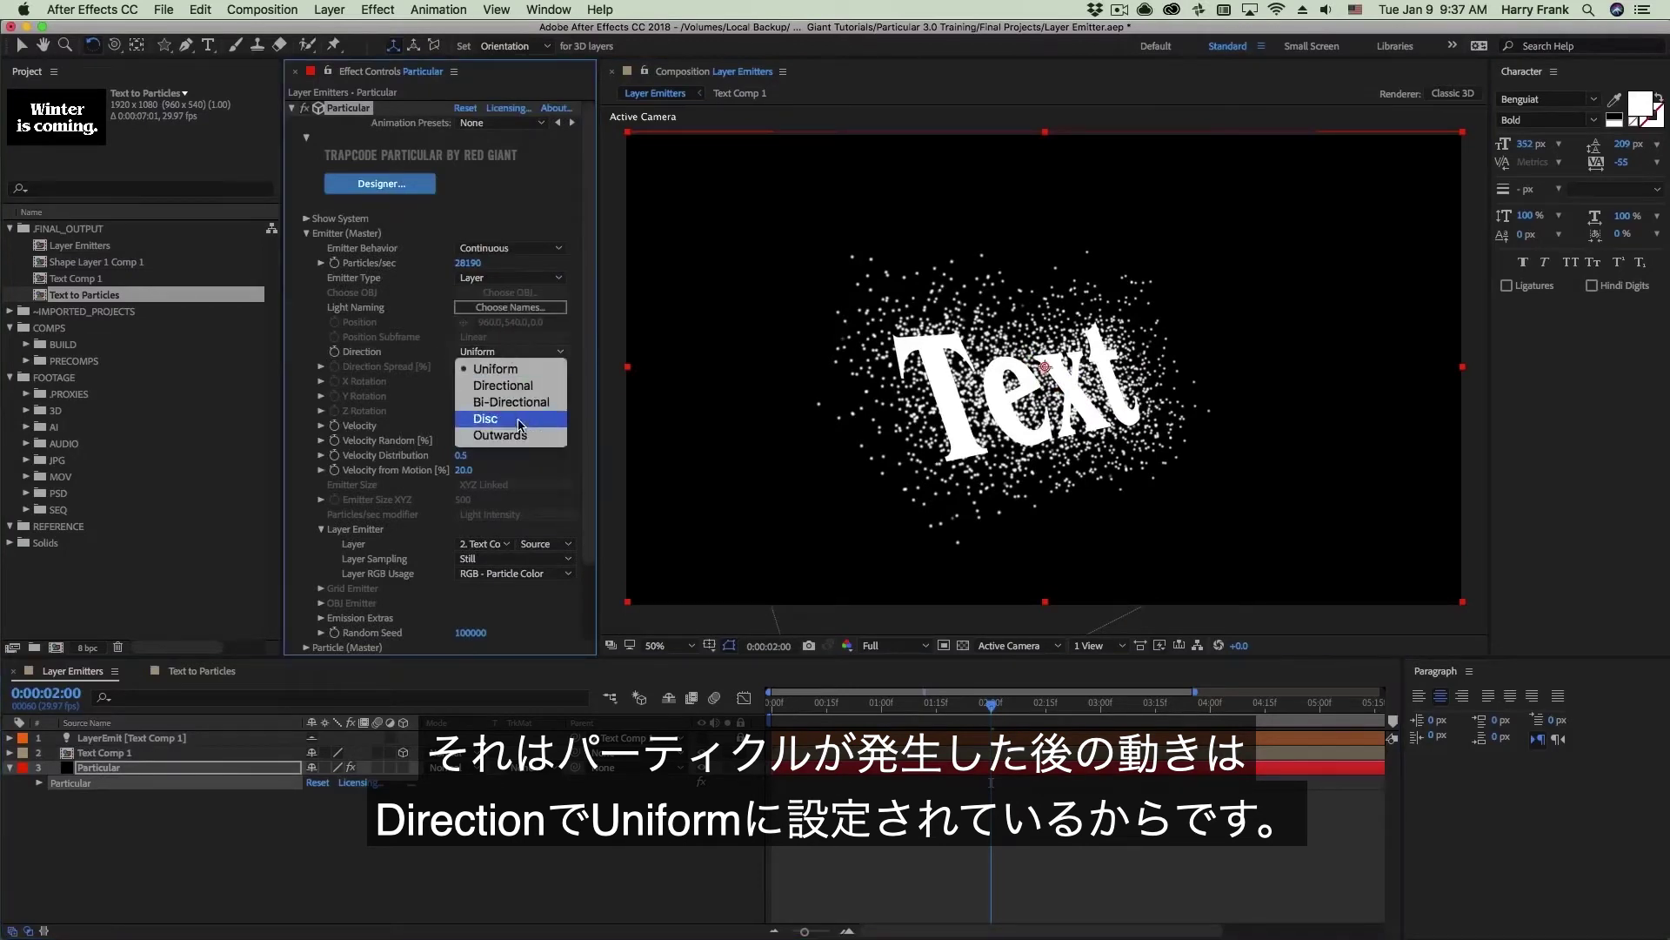
pyautogui.click(505, 385)
pyautogui.moveTo(1079, 435); pyautogui.dragTo(1101, 483)
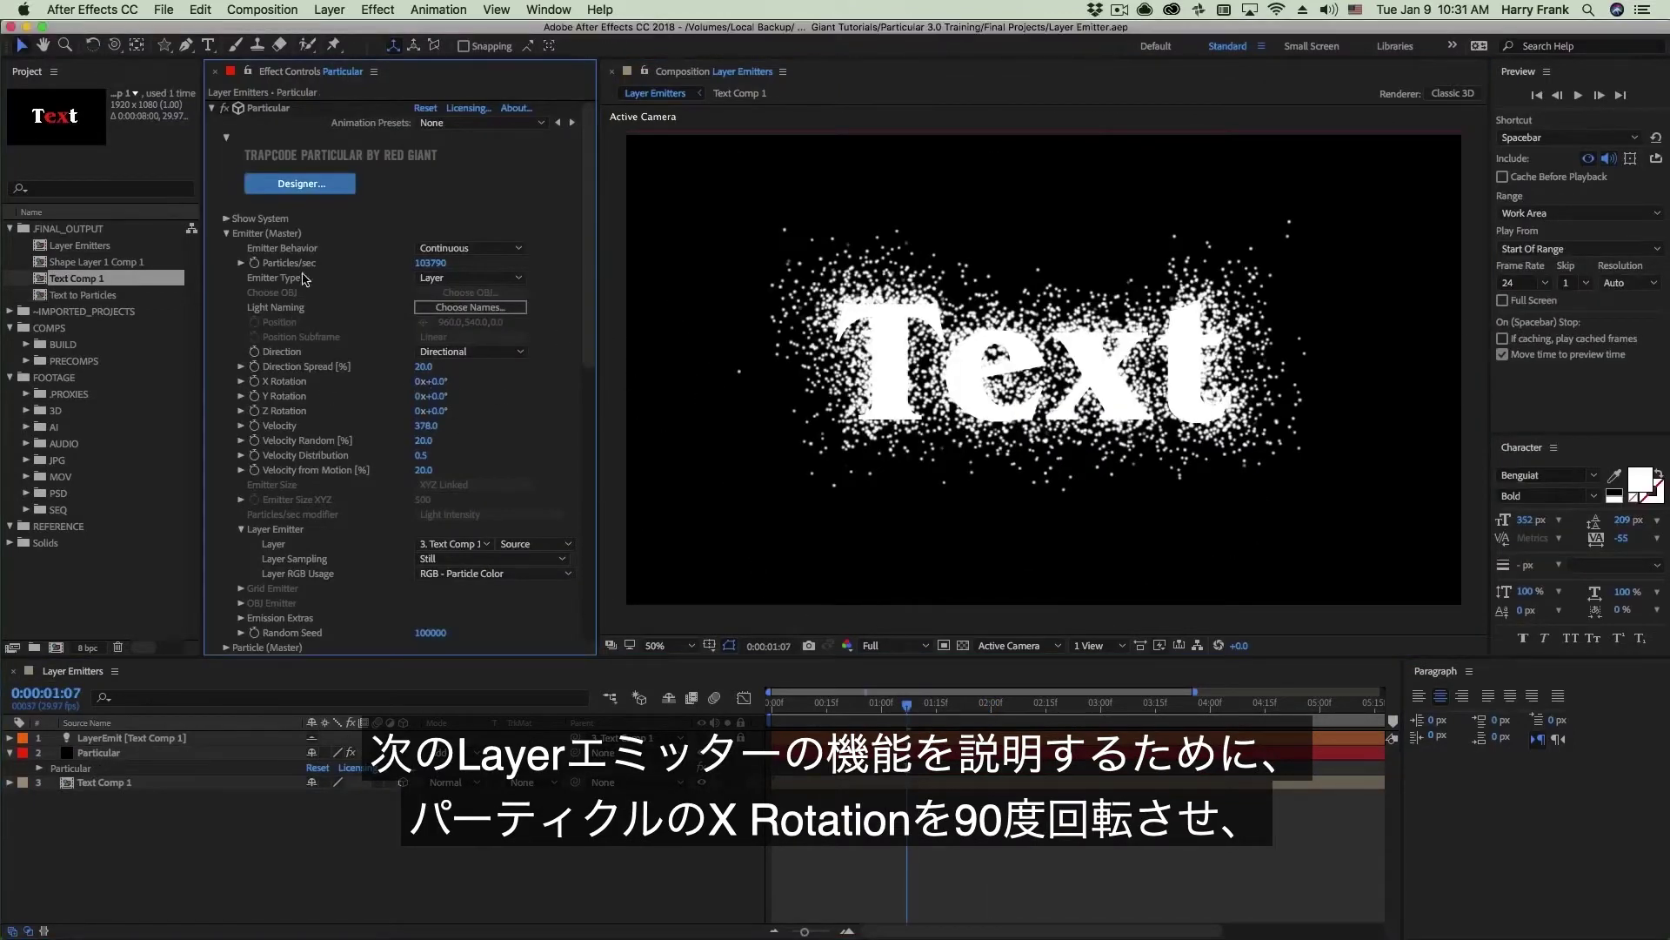
# Step: Set the Particular emitter's X Rotation to 90° and preview the animation
pyautogui.click(438, 381)
pyautogui.write('90')
pyautogui.click(1106, 372)
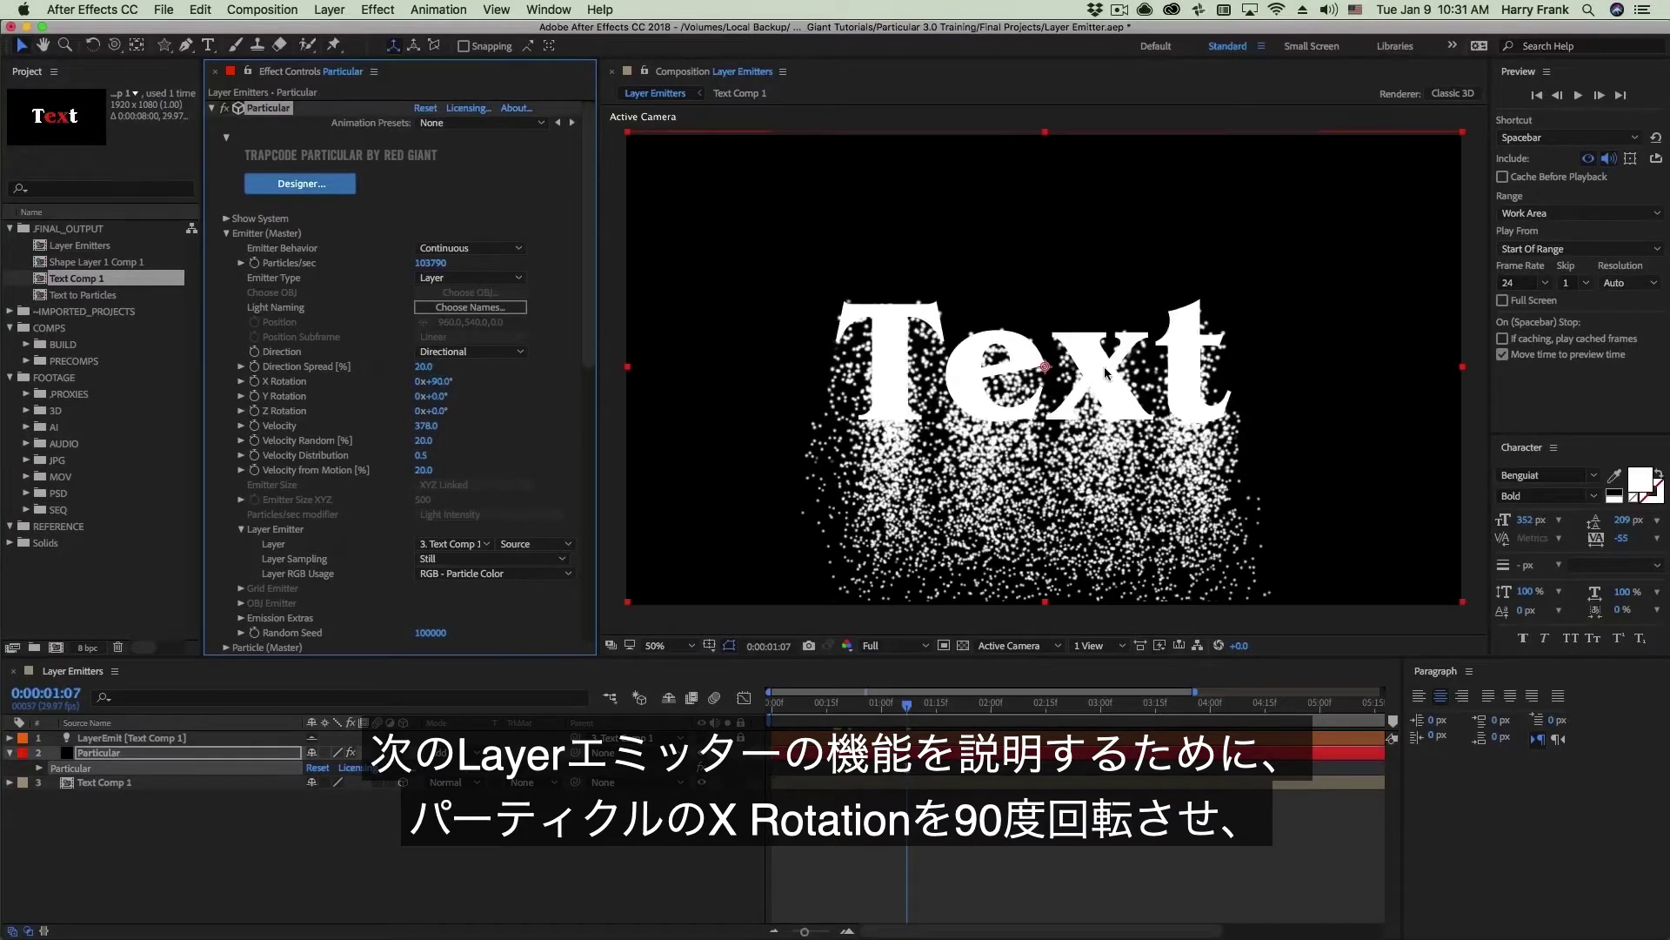
pyautogui.press('space')
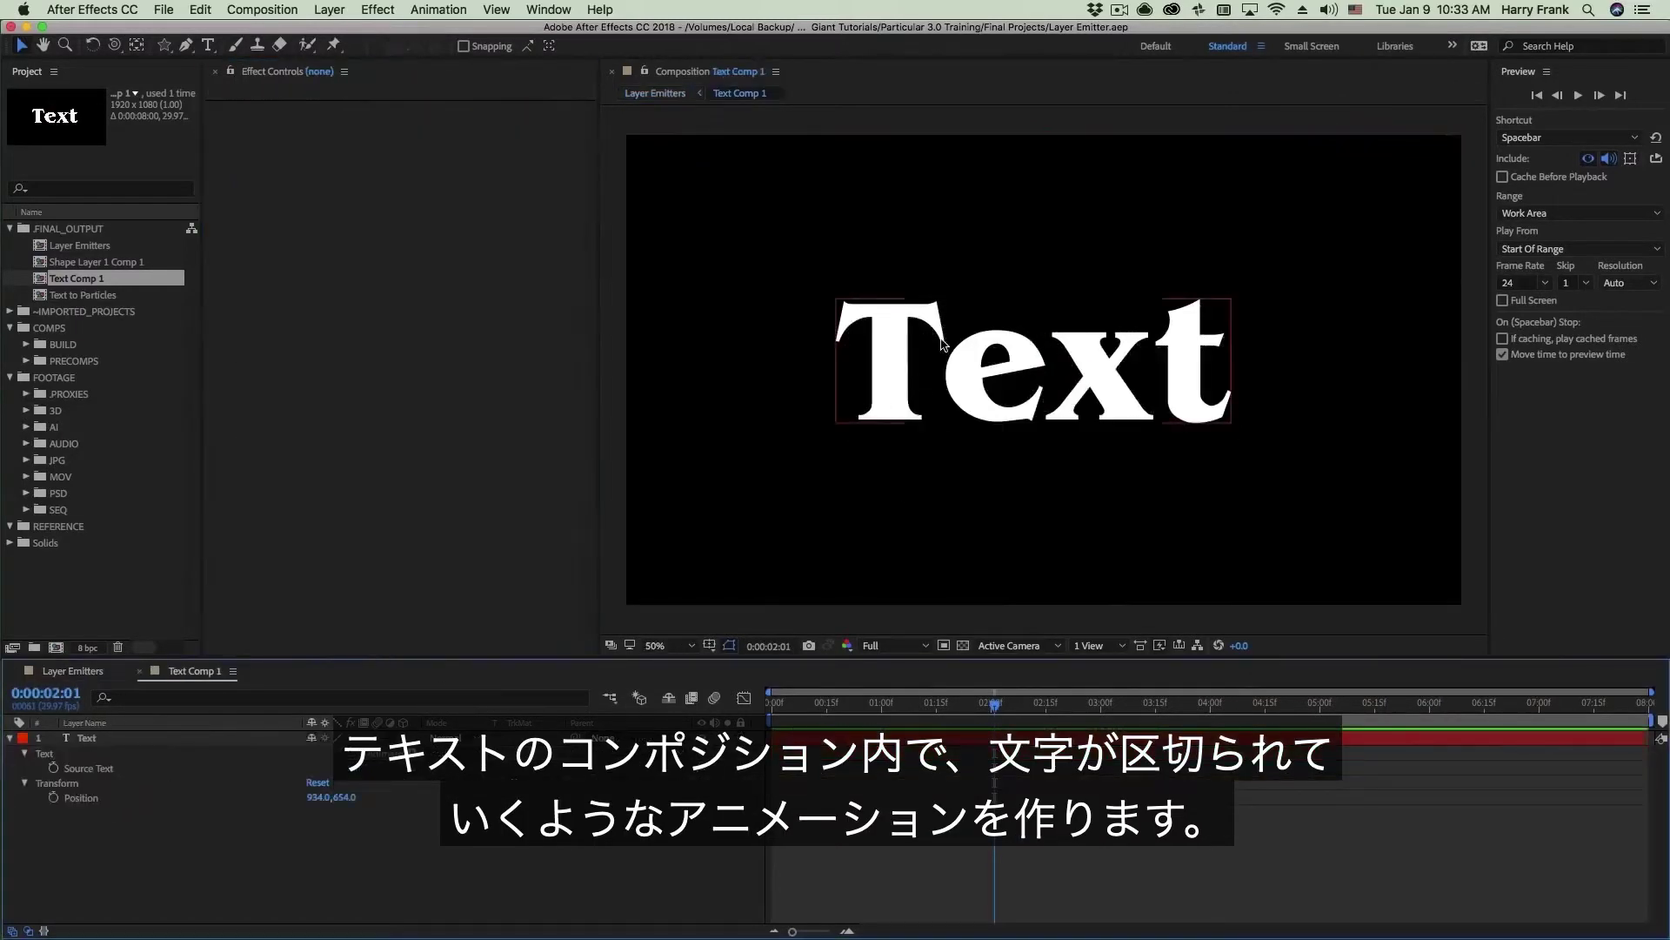
# Step: Add a Tracking animator to the text layer inside Text Comp 1
pyautogui.press('Home')
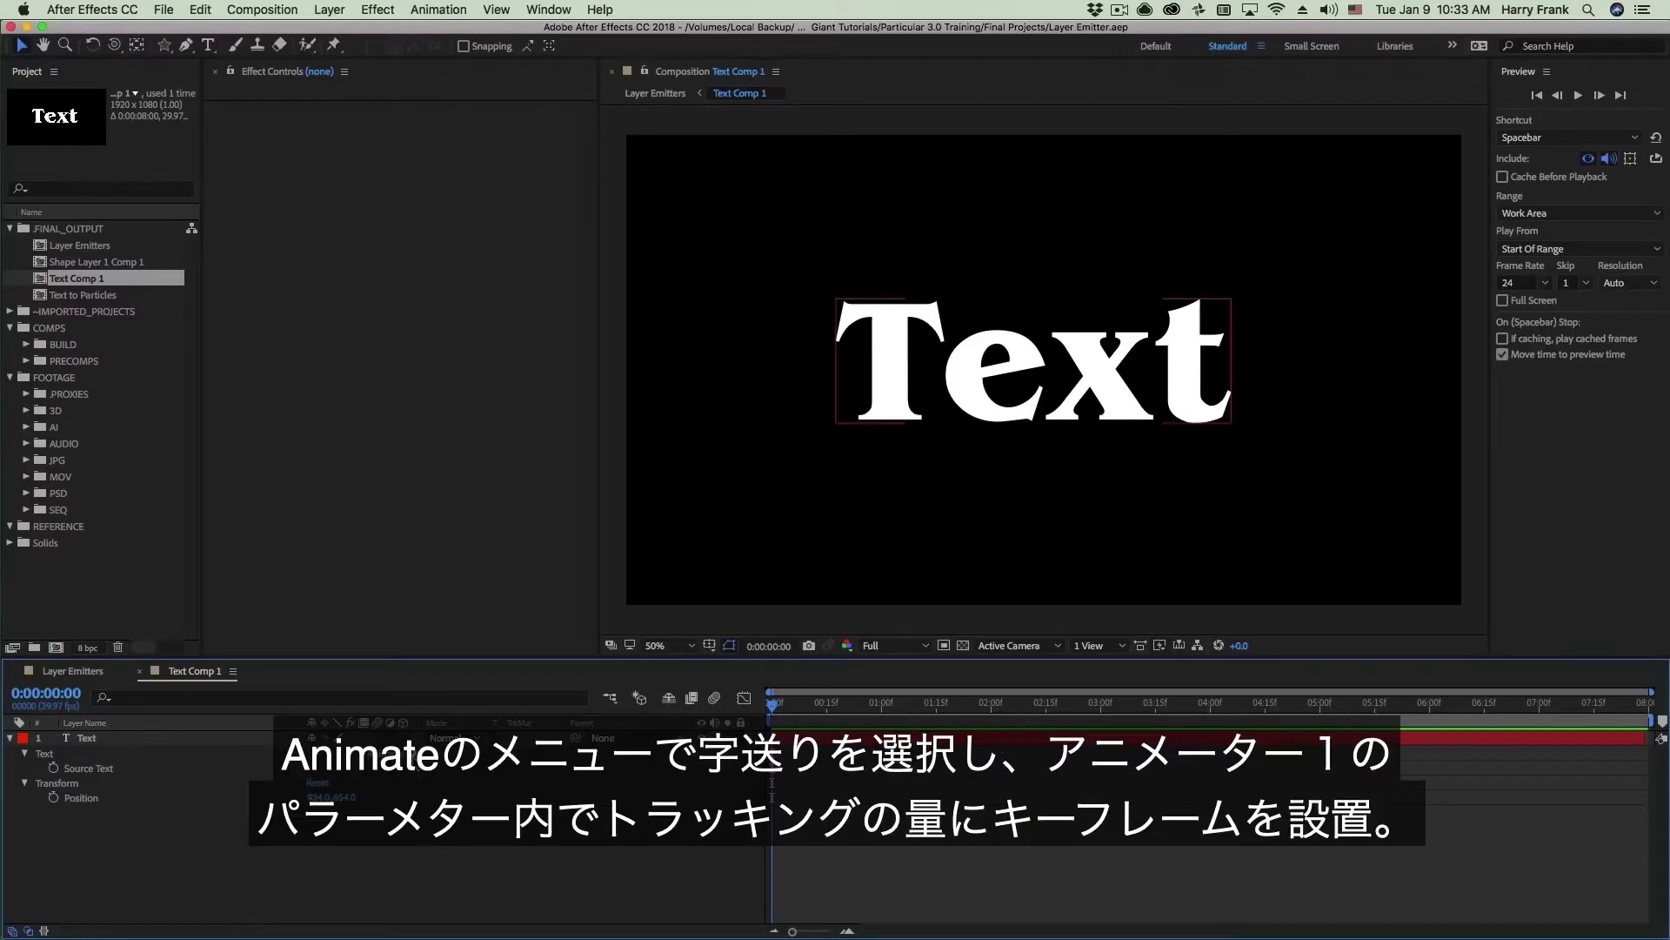
pyautogui.click(416, 755)
pyautogui.click(417, 753)
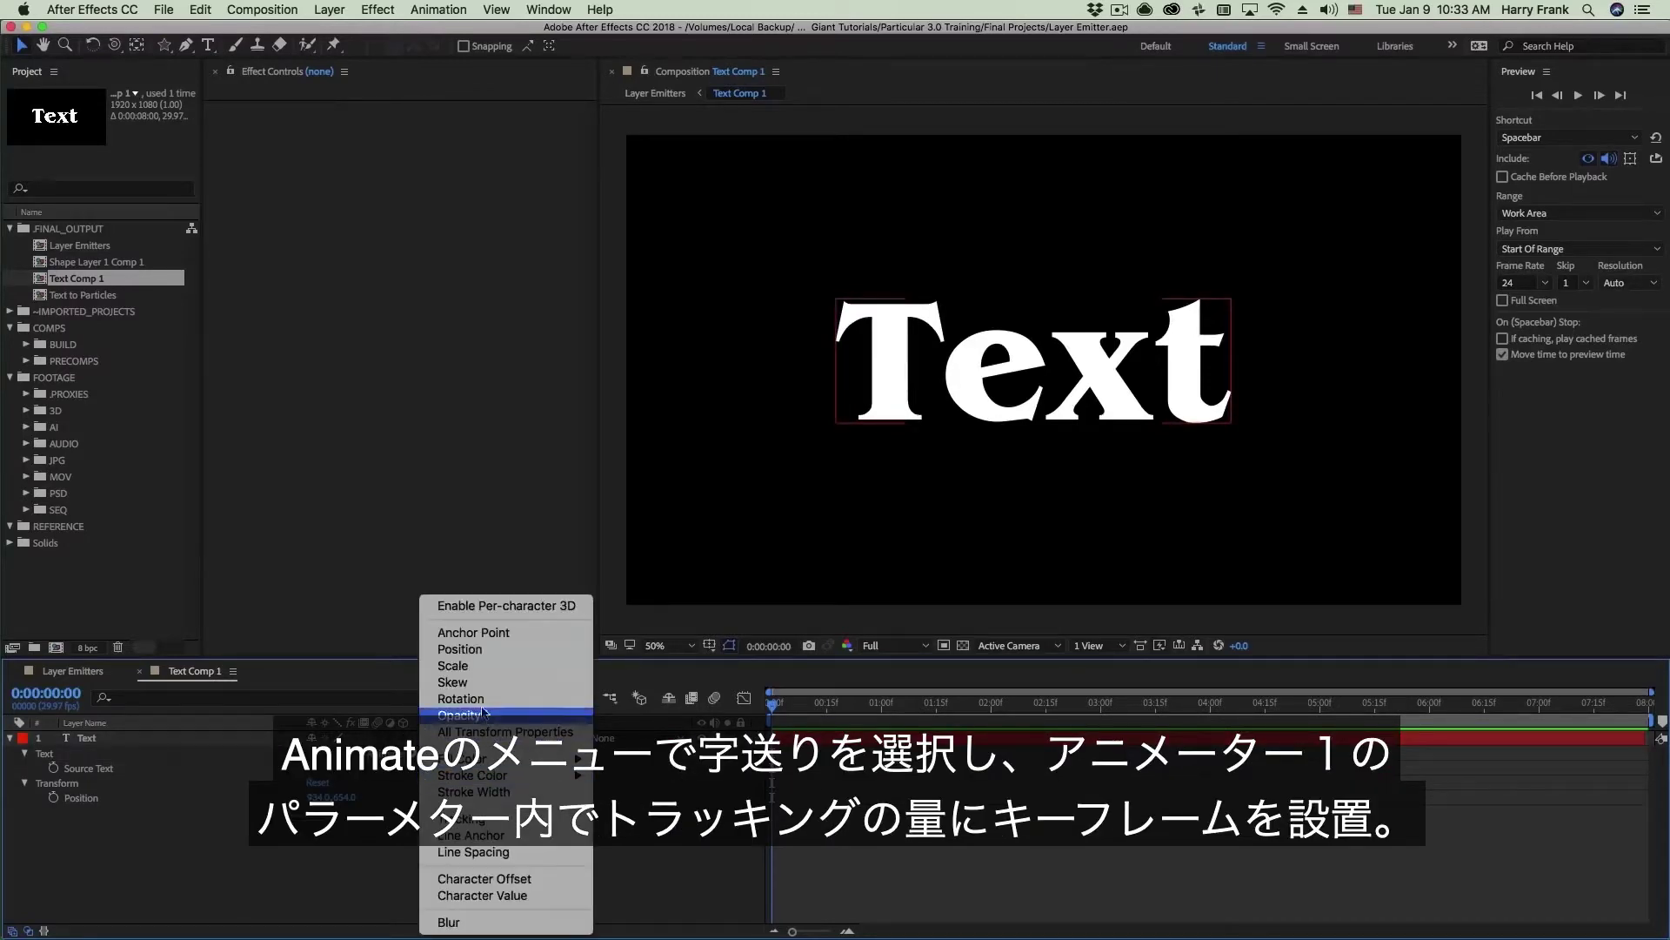
pyautogui.click(478, 821)
pyautogui.press('F2')
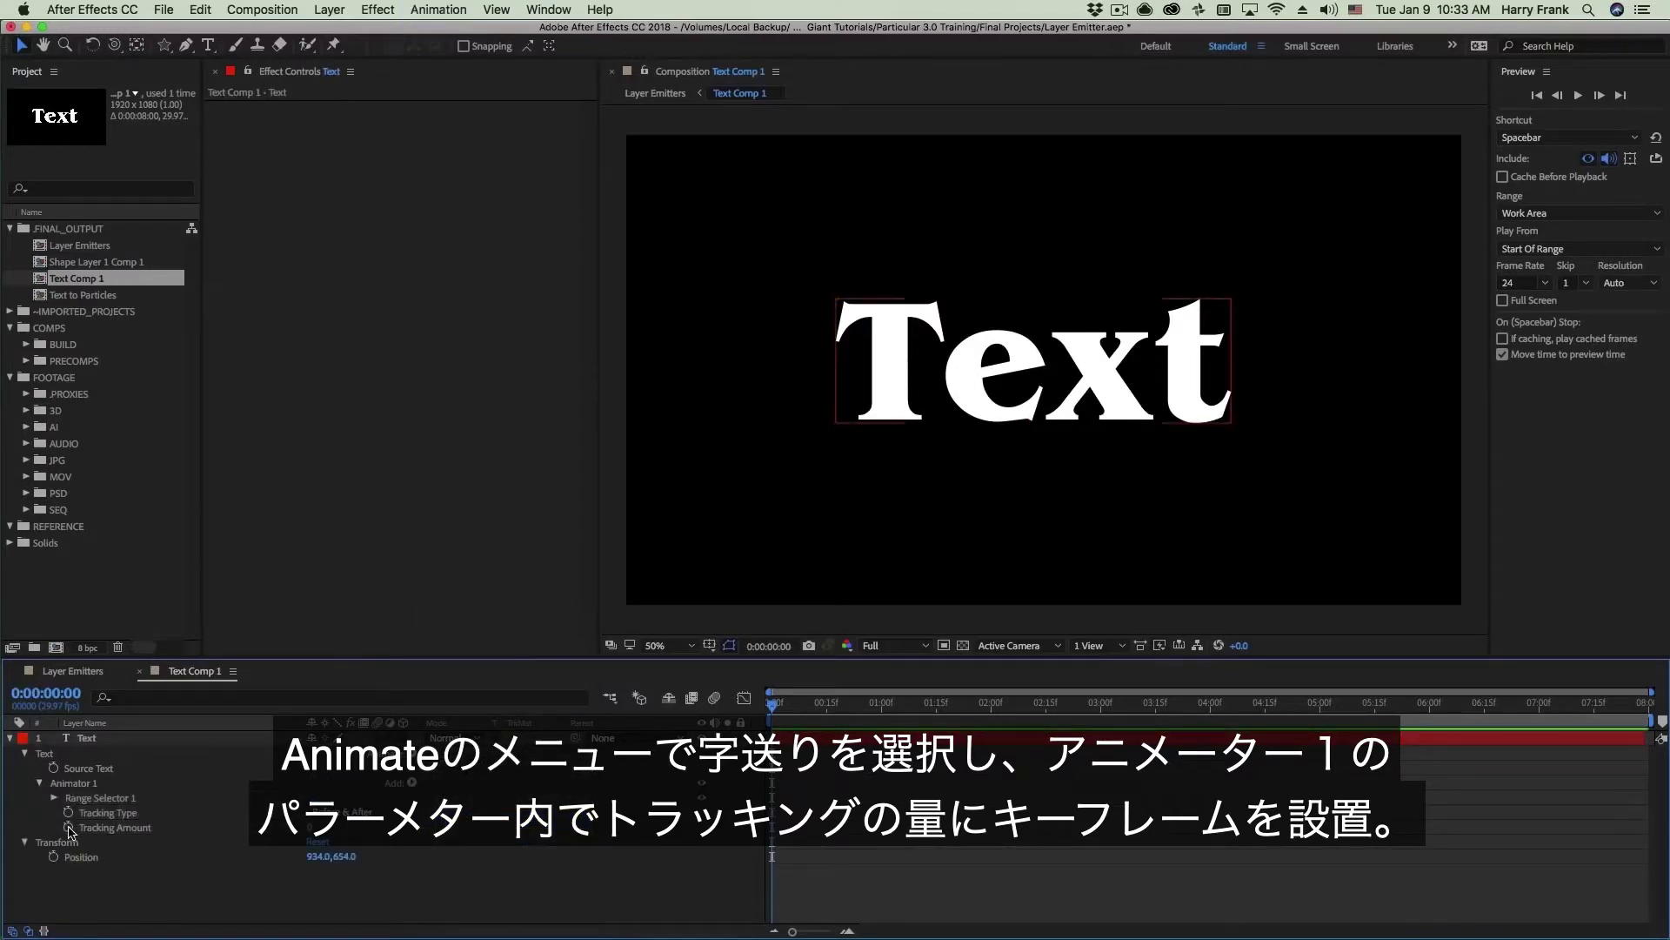
# Step: Keyframe the Tracking Amount at 0 on the first frame and at 119 at 0:00:02:29
pyautogui.click(69, 827)
pyautogui.moveTo(1079, 704); pyautogui.dragTo(1097, 705)
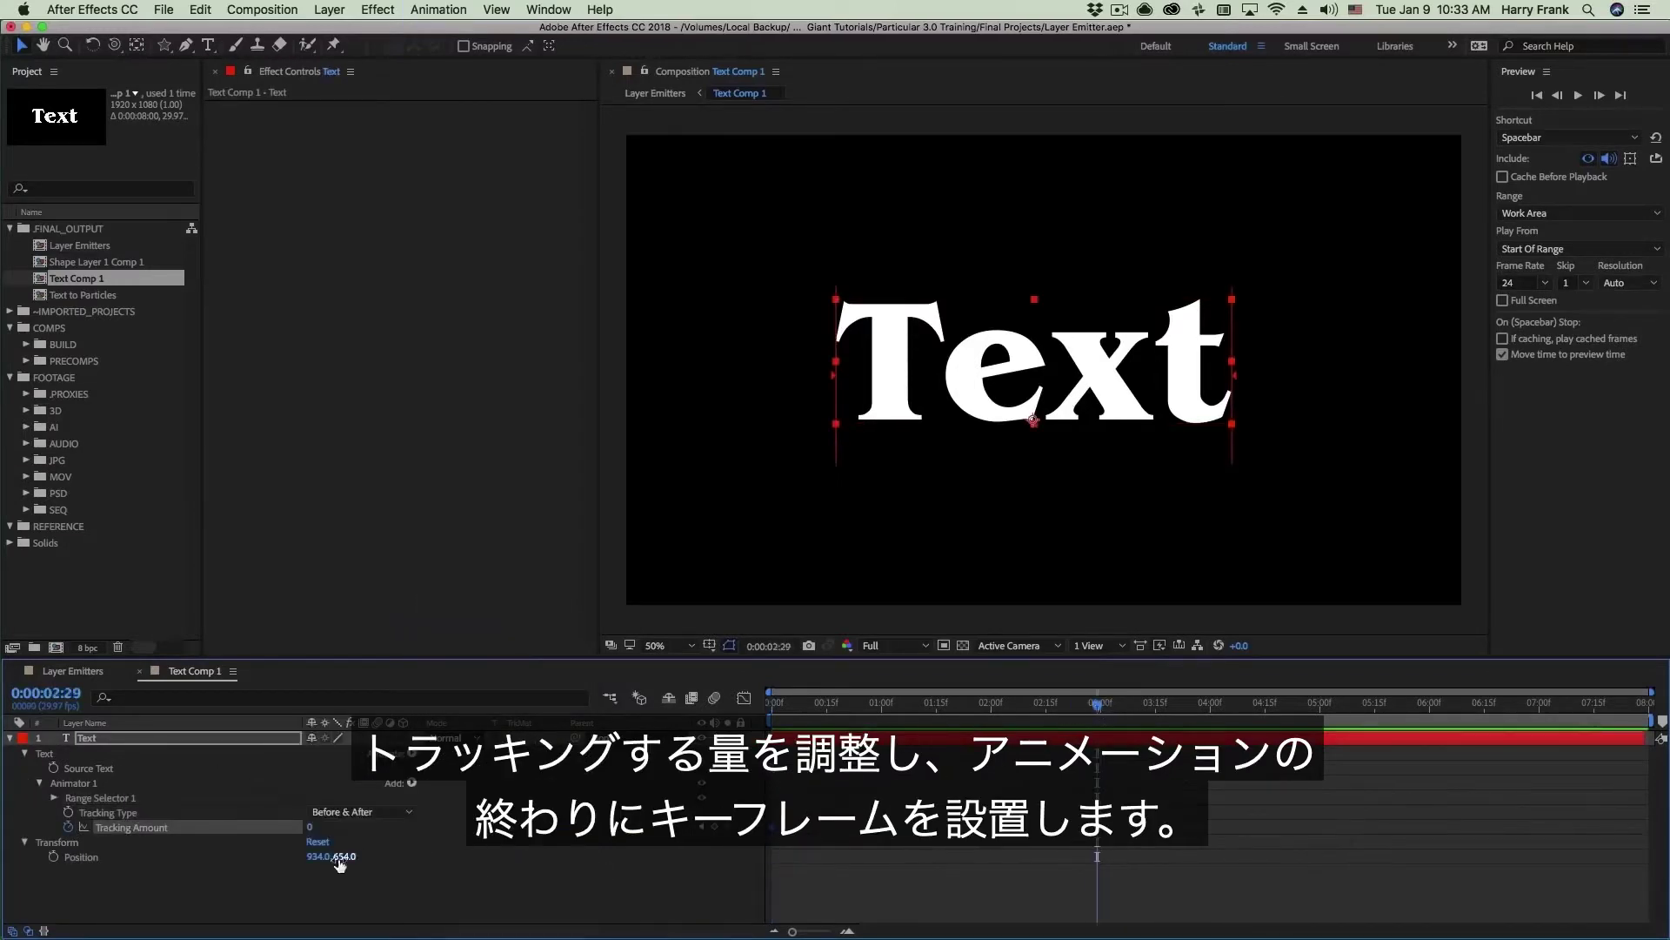
pyautogui.moveTo(311, 827); pyautogui.dragTo(520, 829)
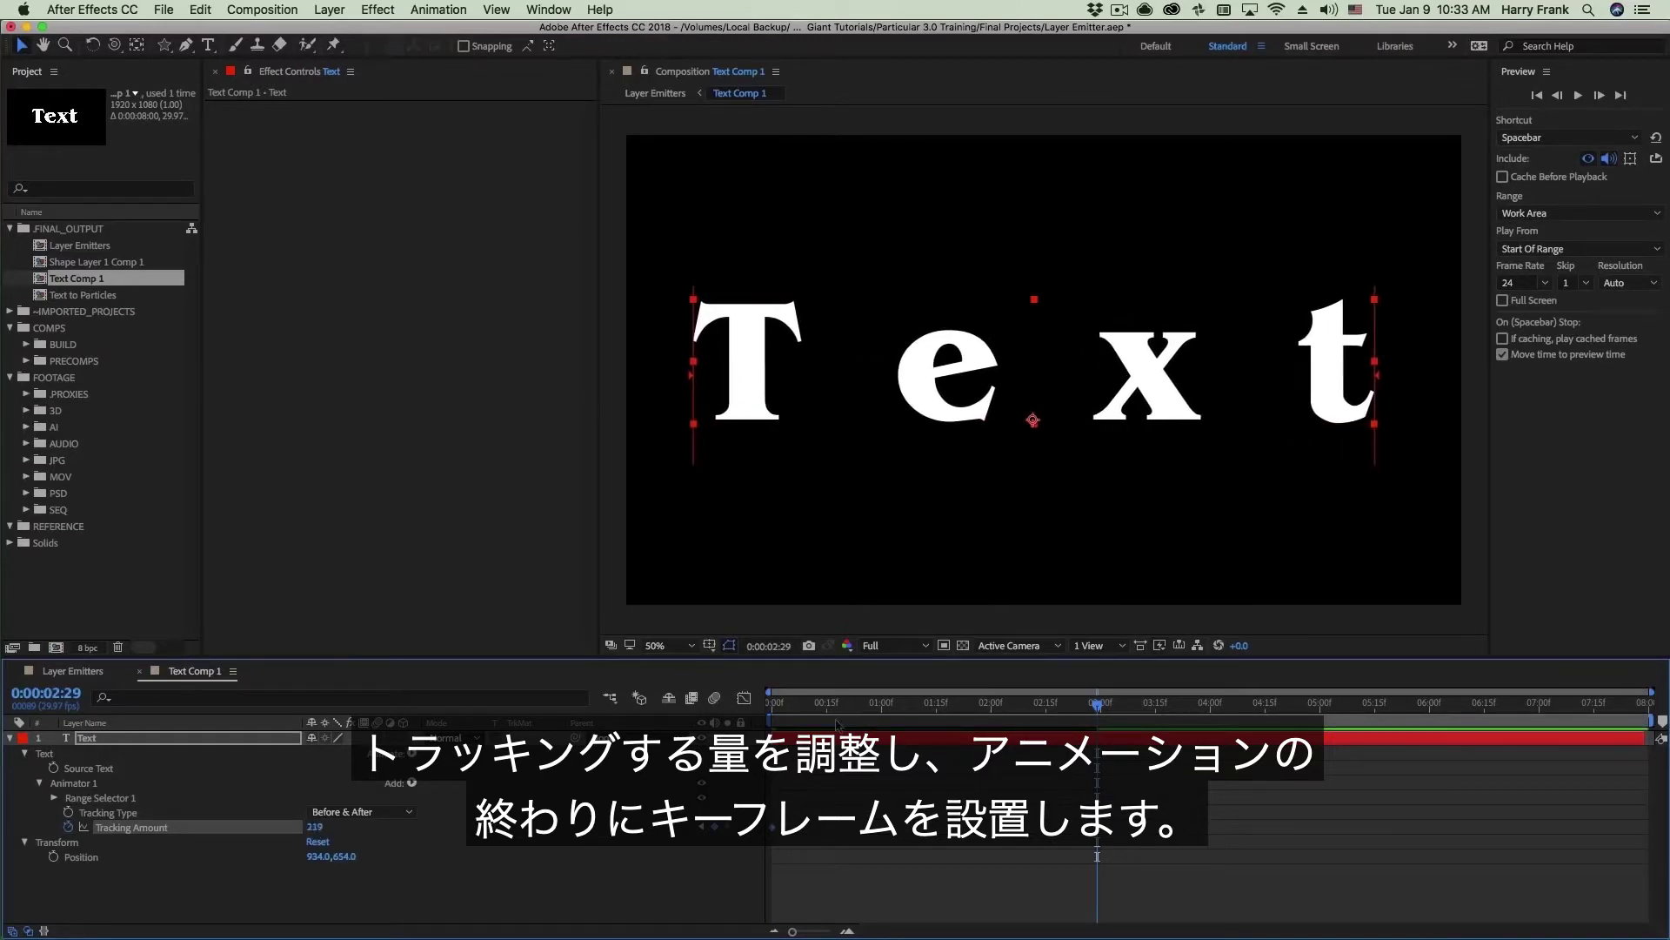
# Step: Color the letters "ex" of the text pure red (FF0000) in Text Comp 1
pyautogui.press('Home')
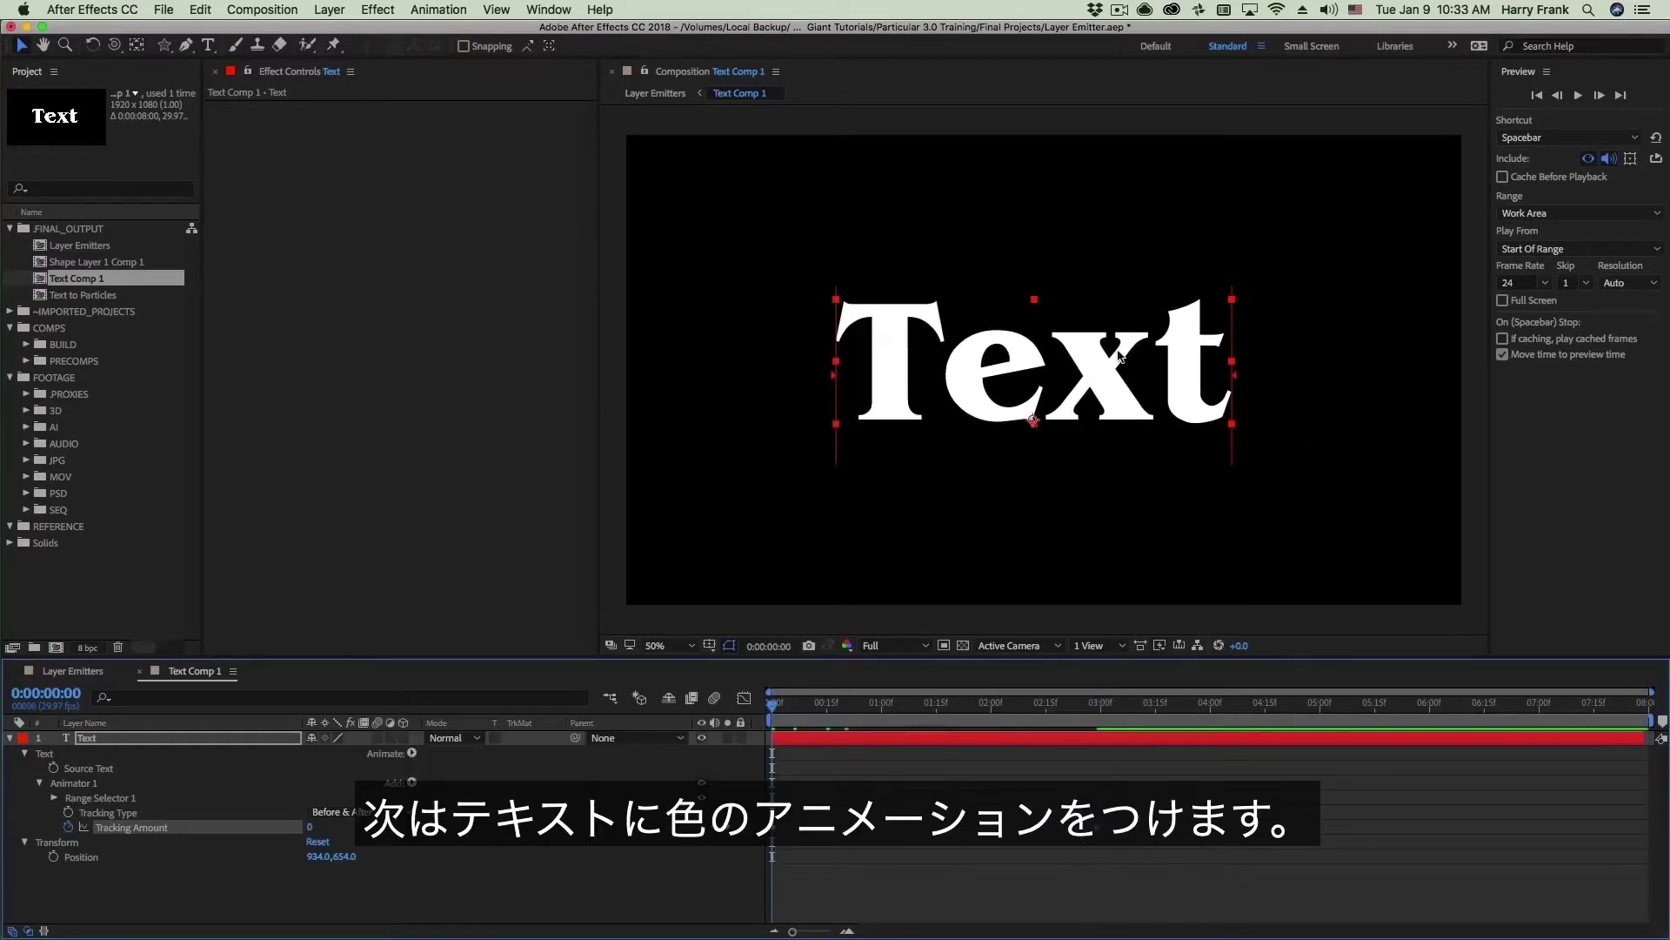
pyautogui.doubleClick(1120, 355)
pyautogui.click(1110, 387)
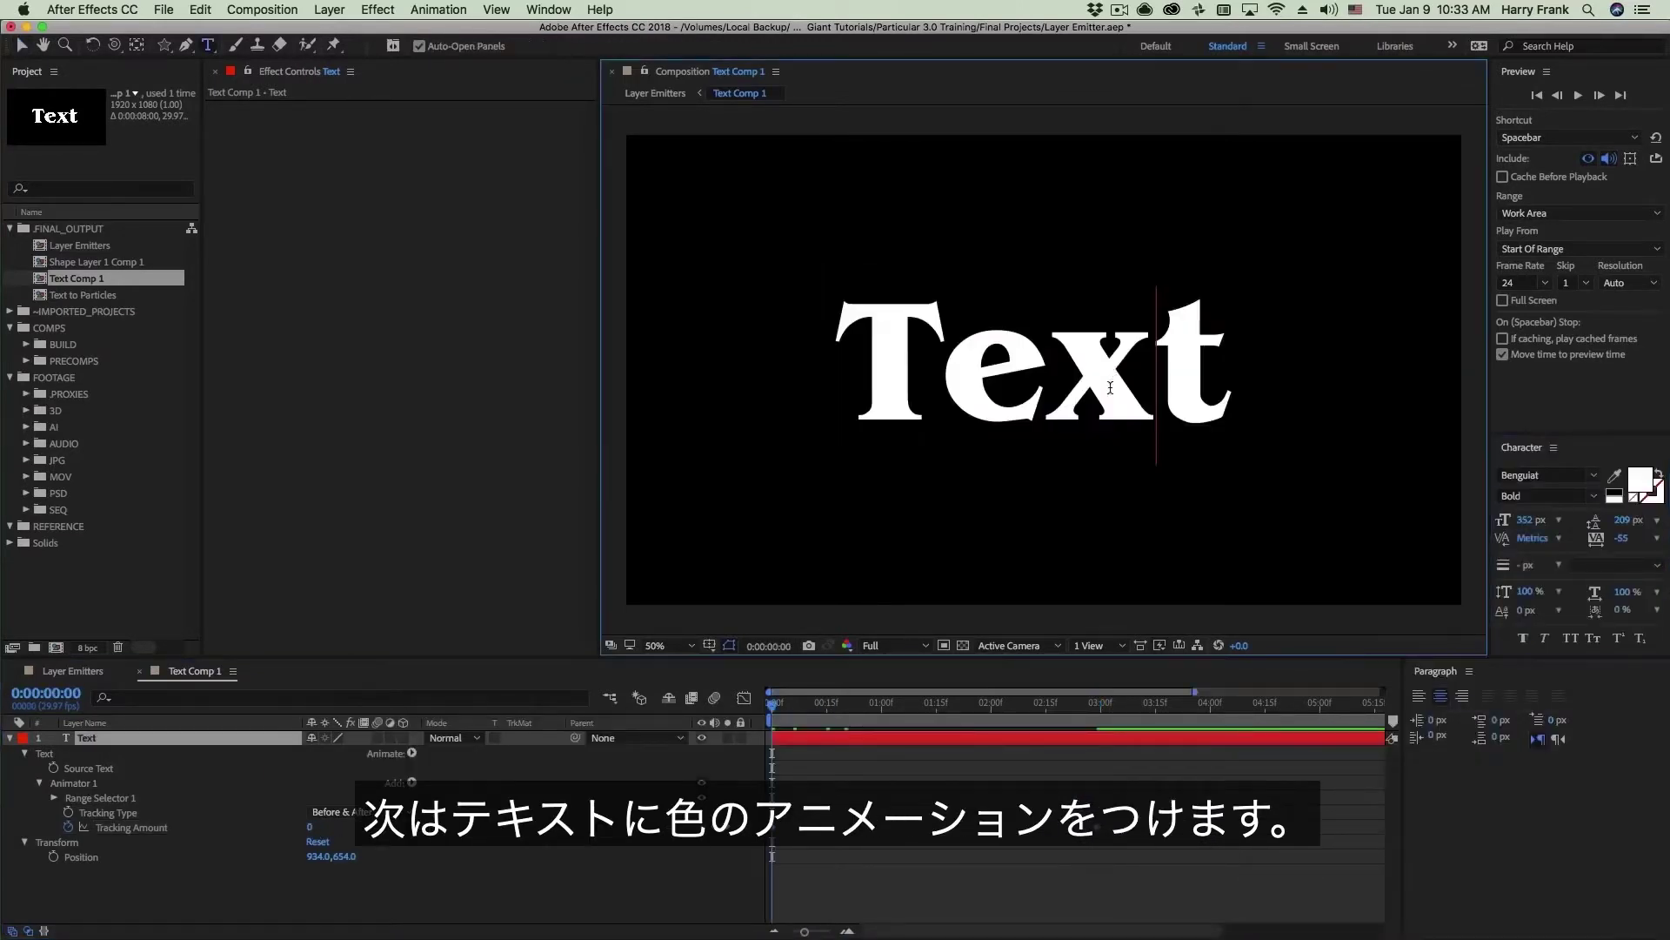
pyautogui.keyDown('shift'); pyautogui.click(967, 365); pyautogui.keyUp('shift')
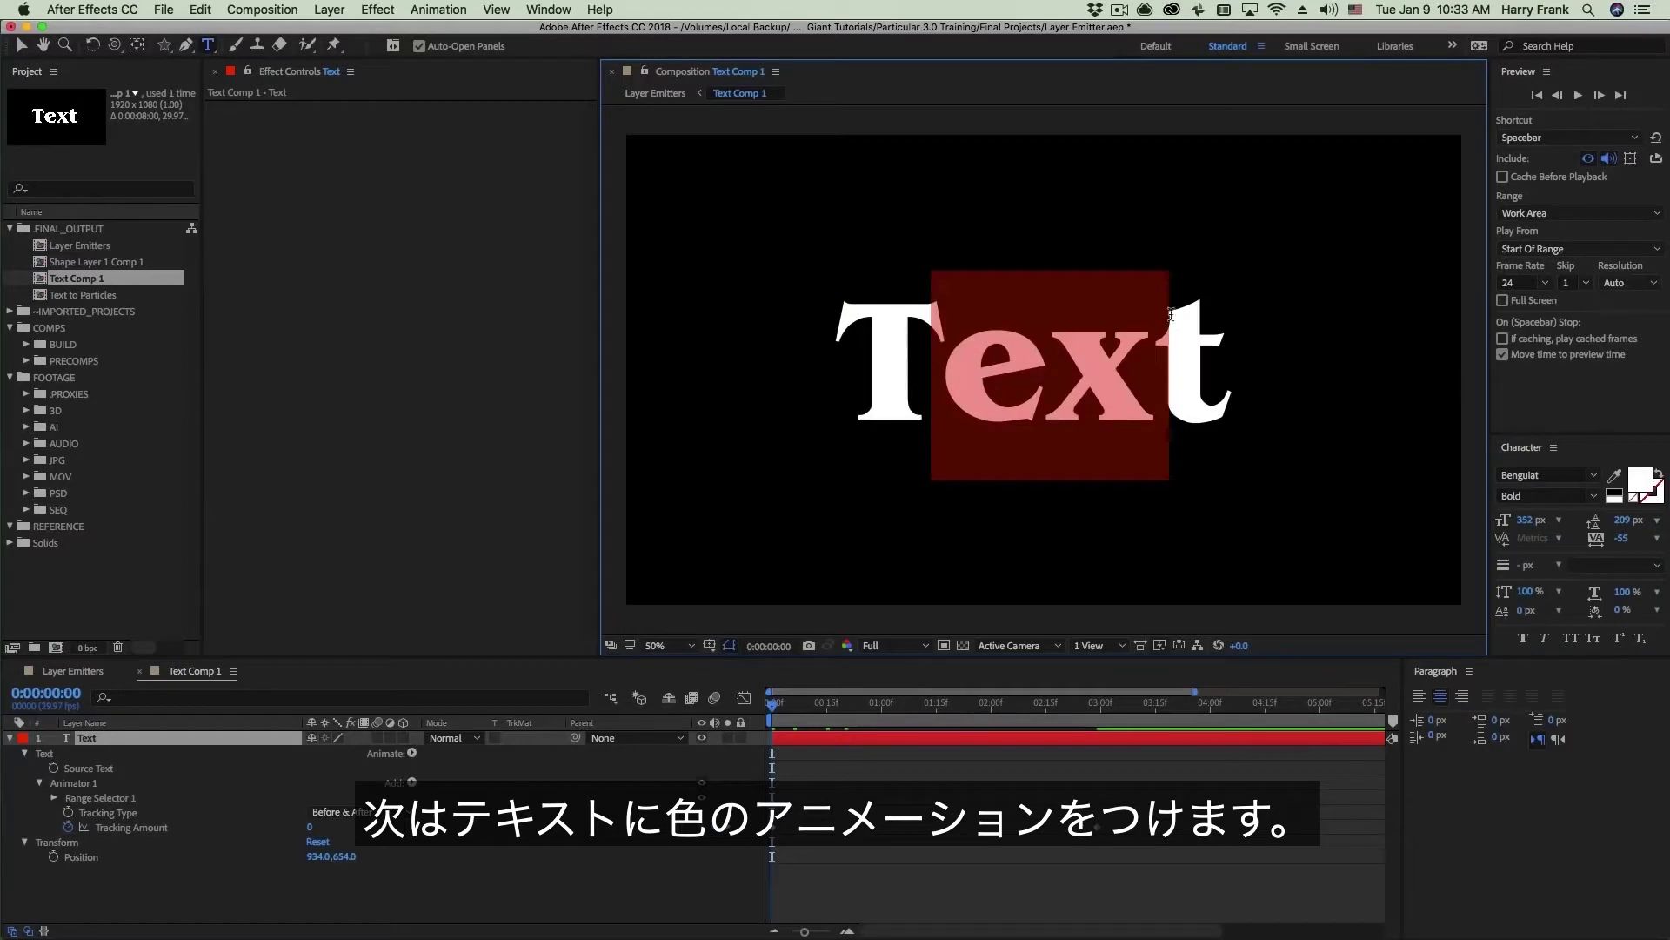
pyautogui.click(1640, 479)
pyautogui.moveTo(735, 380); pyautogui.dragTo(736, 341)
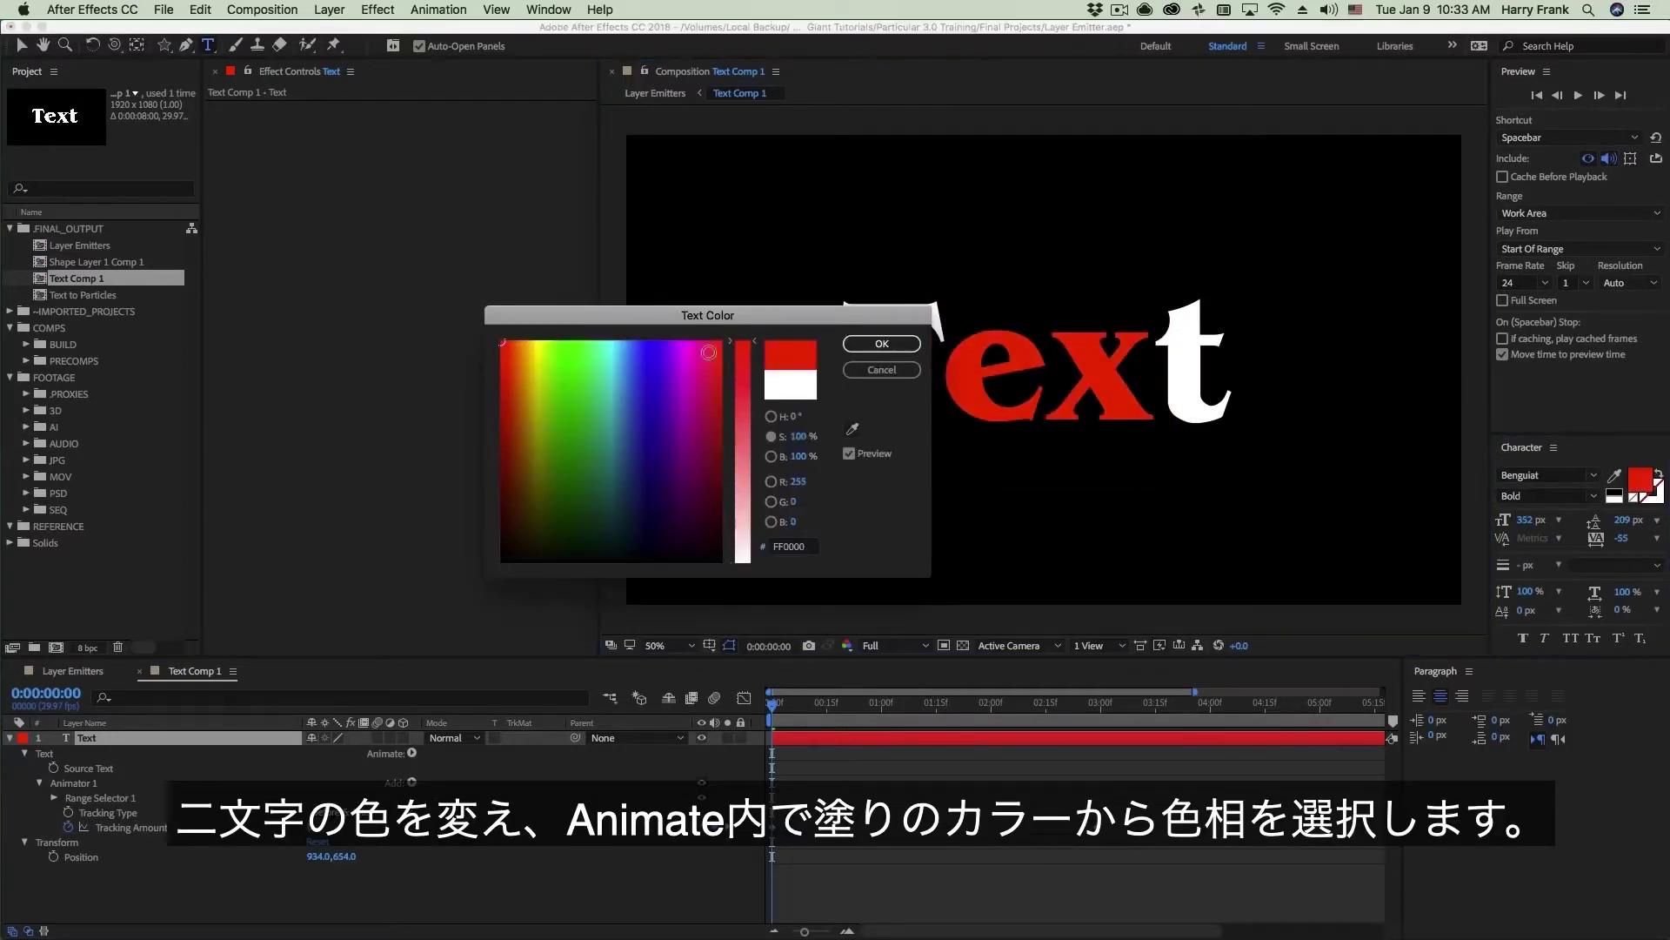
pyautogui.click(896, 351)
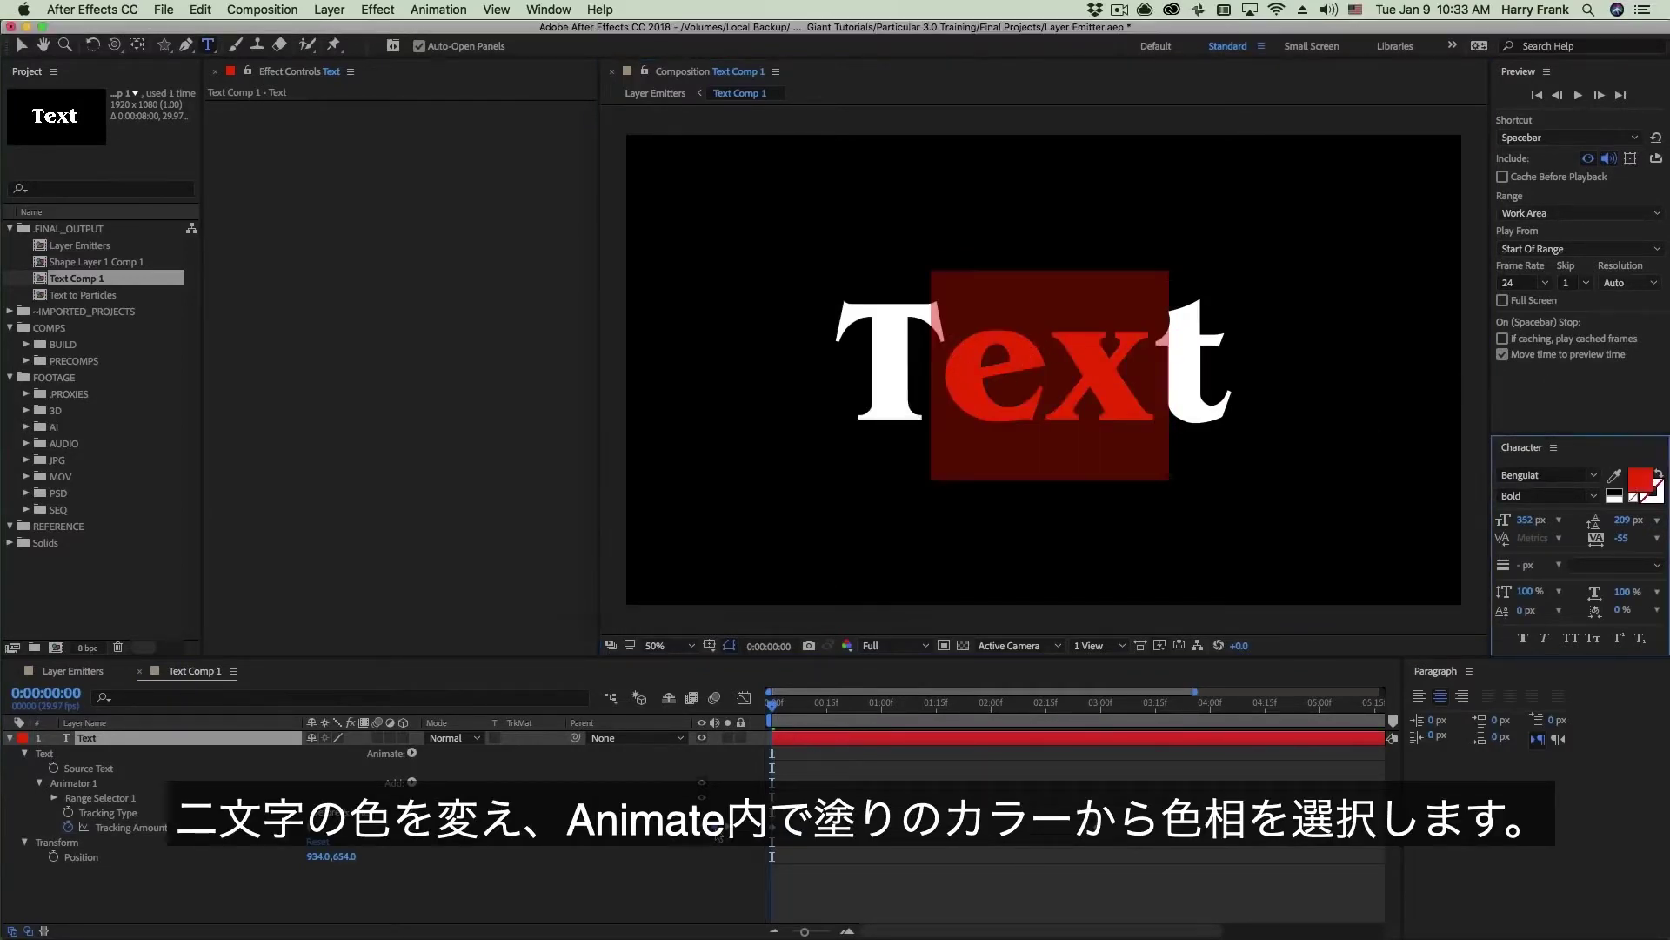
# Step: Add a Fill Color Hue animator to the text layer and keyframe Fill Hue at 0x+0.0° on the first frame
pyautogui.click(539, 862)
pyautogui.click(413, 753)
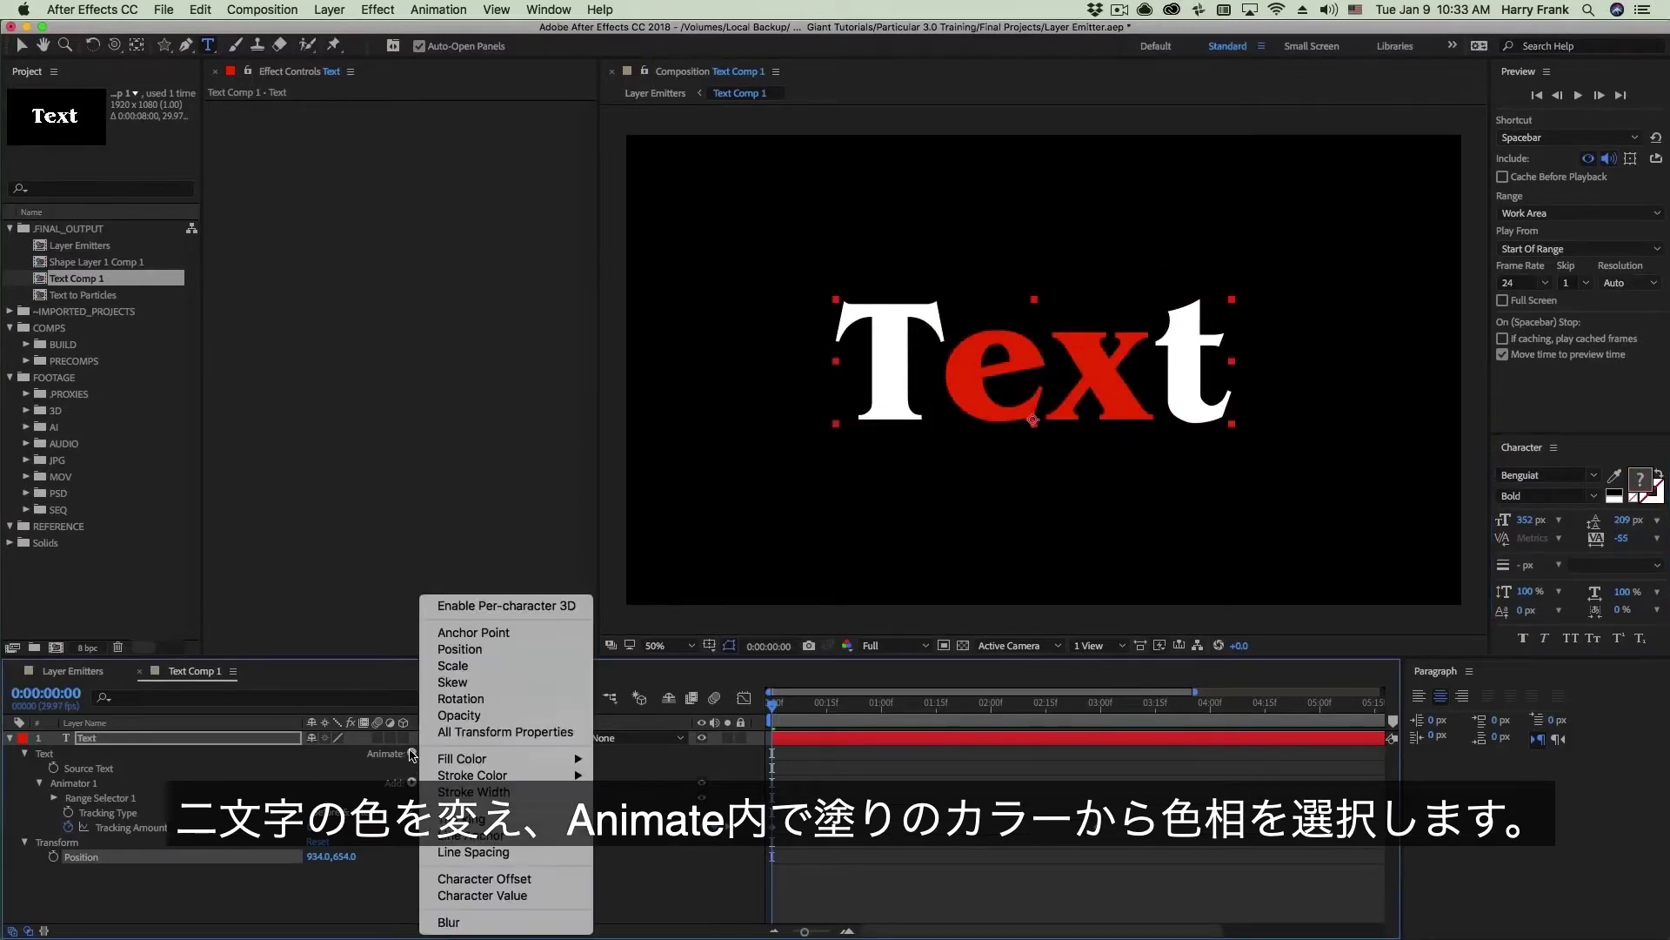
pyautogui.moveTo(487, 765)
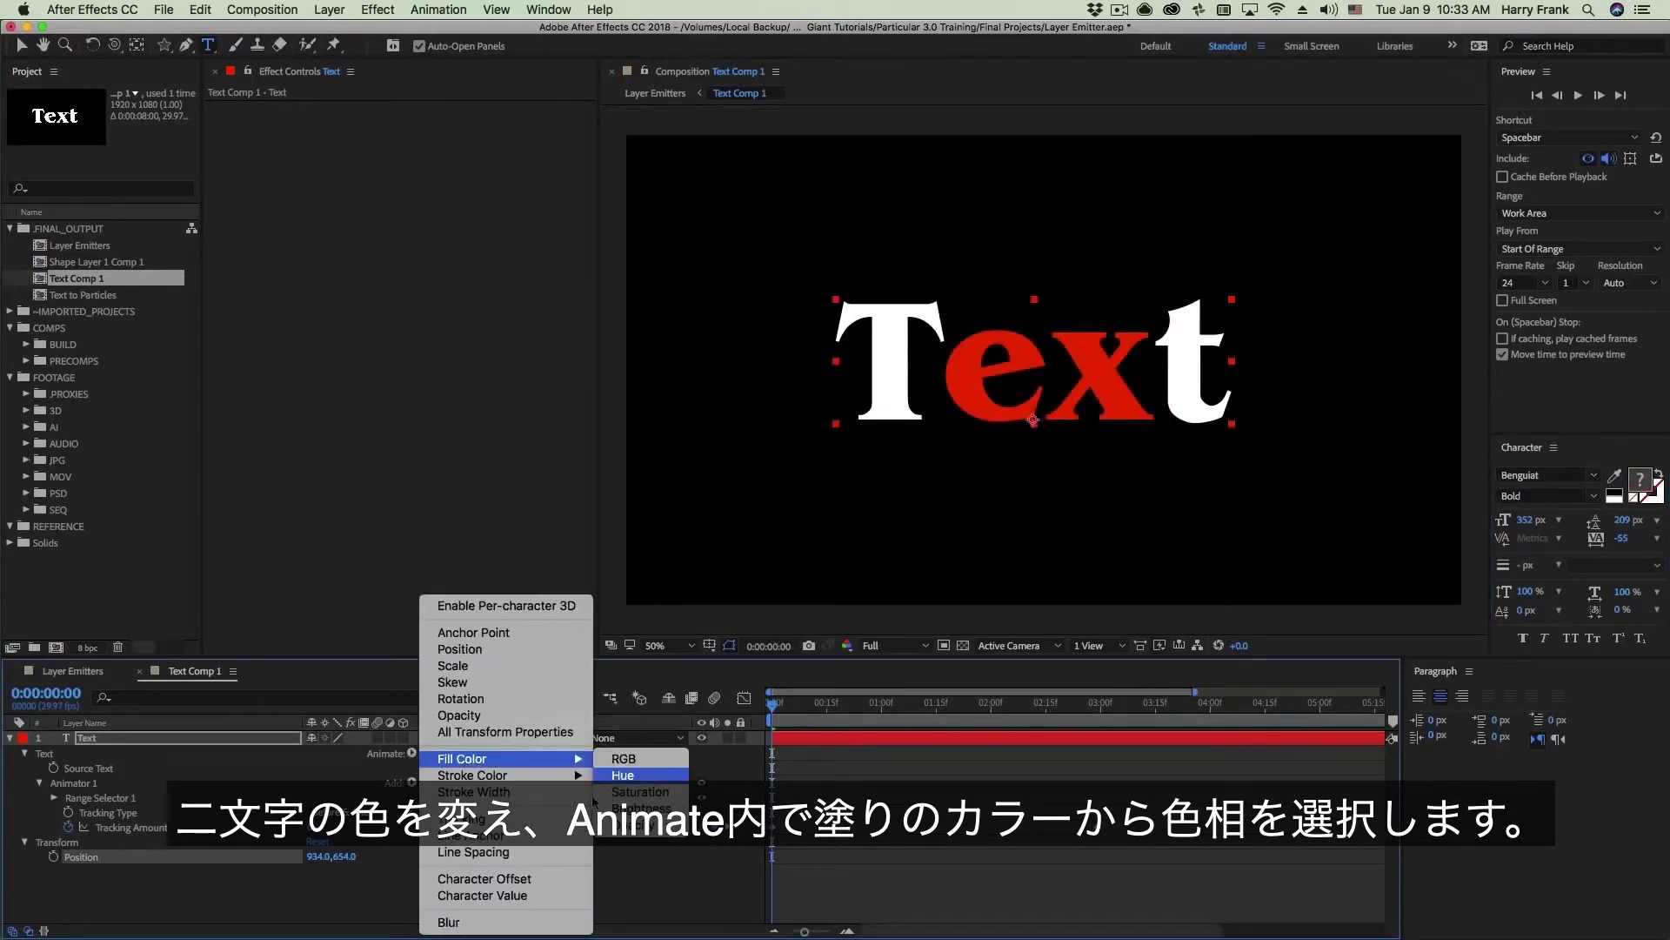
pyautogui.click(625, 776)
pyautogui.click(67, 872)
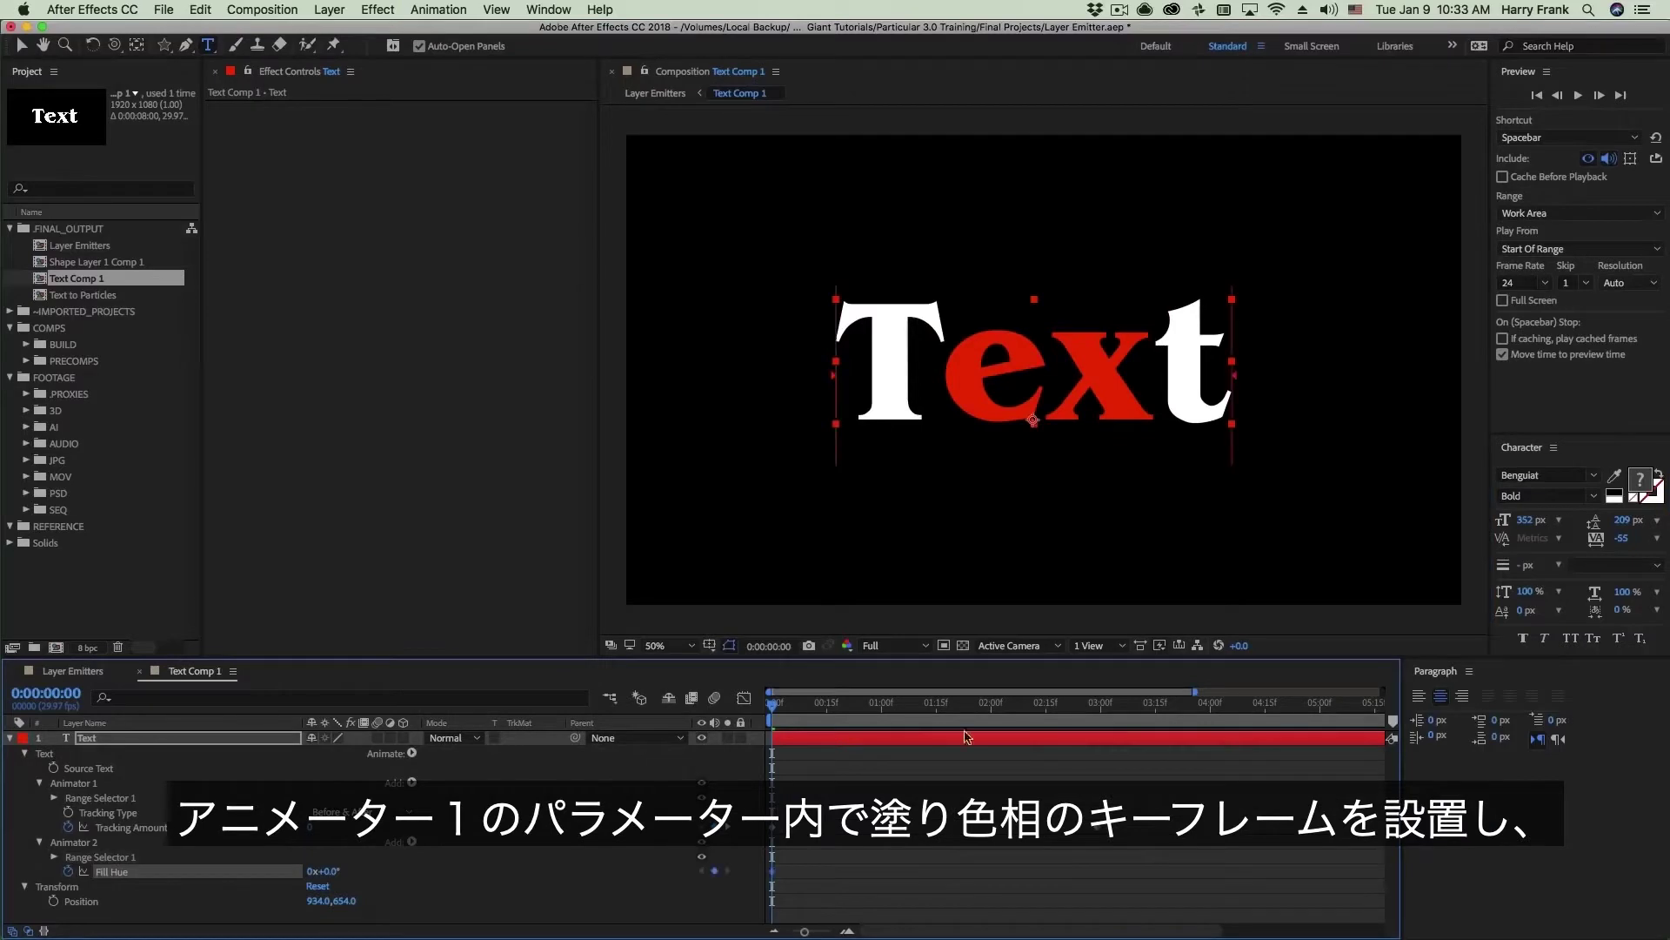
# Step: Keyframe Fill Hue at 1x+0.0° at 0:00:02:29 and preview the color animation from the start
pyautogui.moveTo(1018, 703); pyautogui.dragTo(1098, 703)
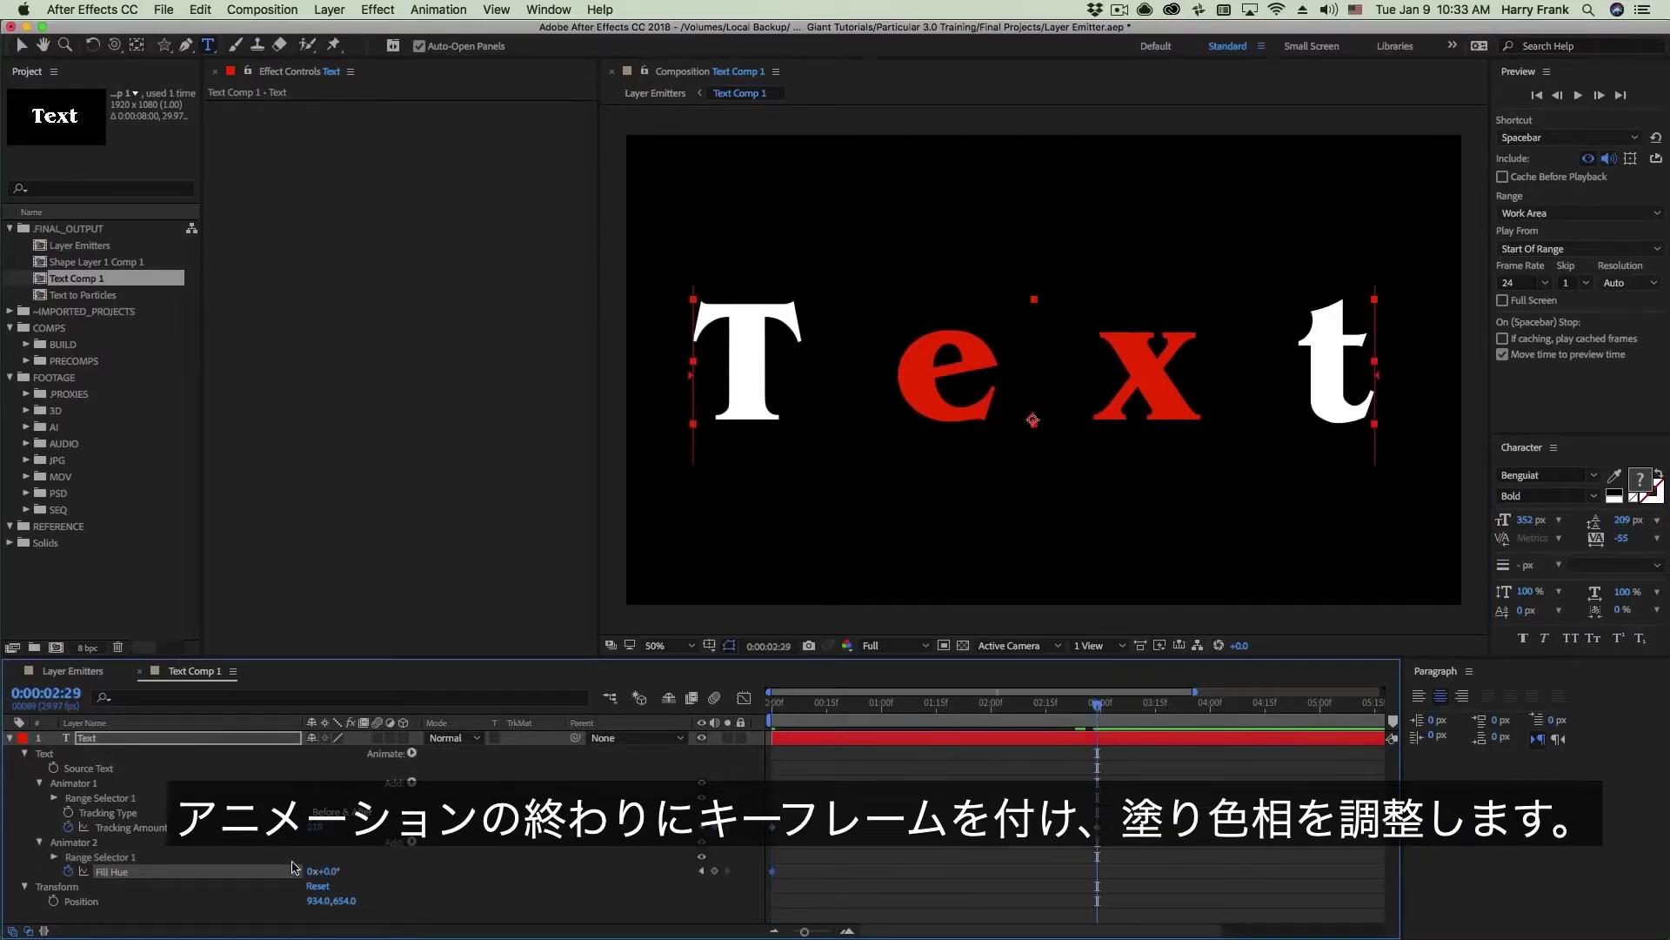
pyautogui.moveTo(309, 872); pyautogui.dragTo(408, 883)
pyautogui.click(502, 887)
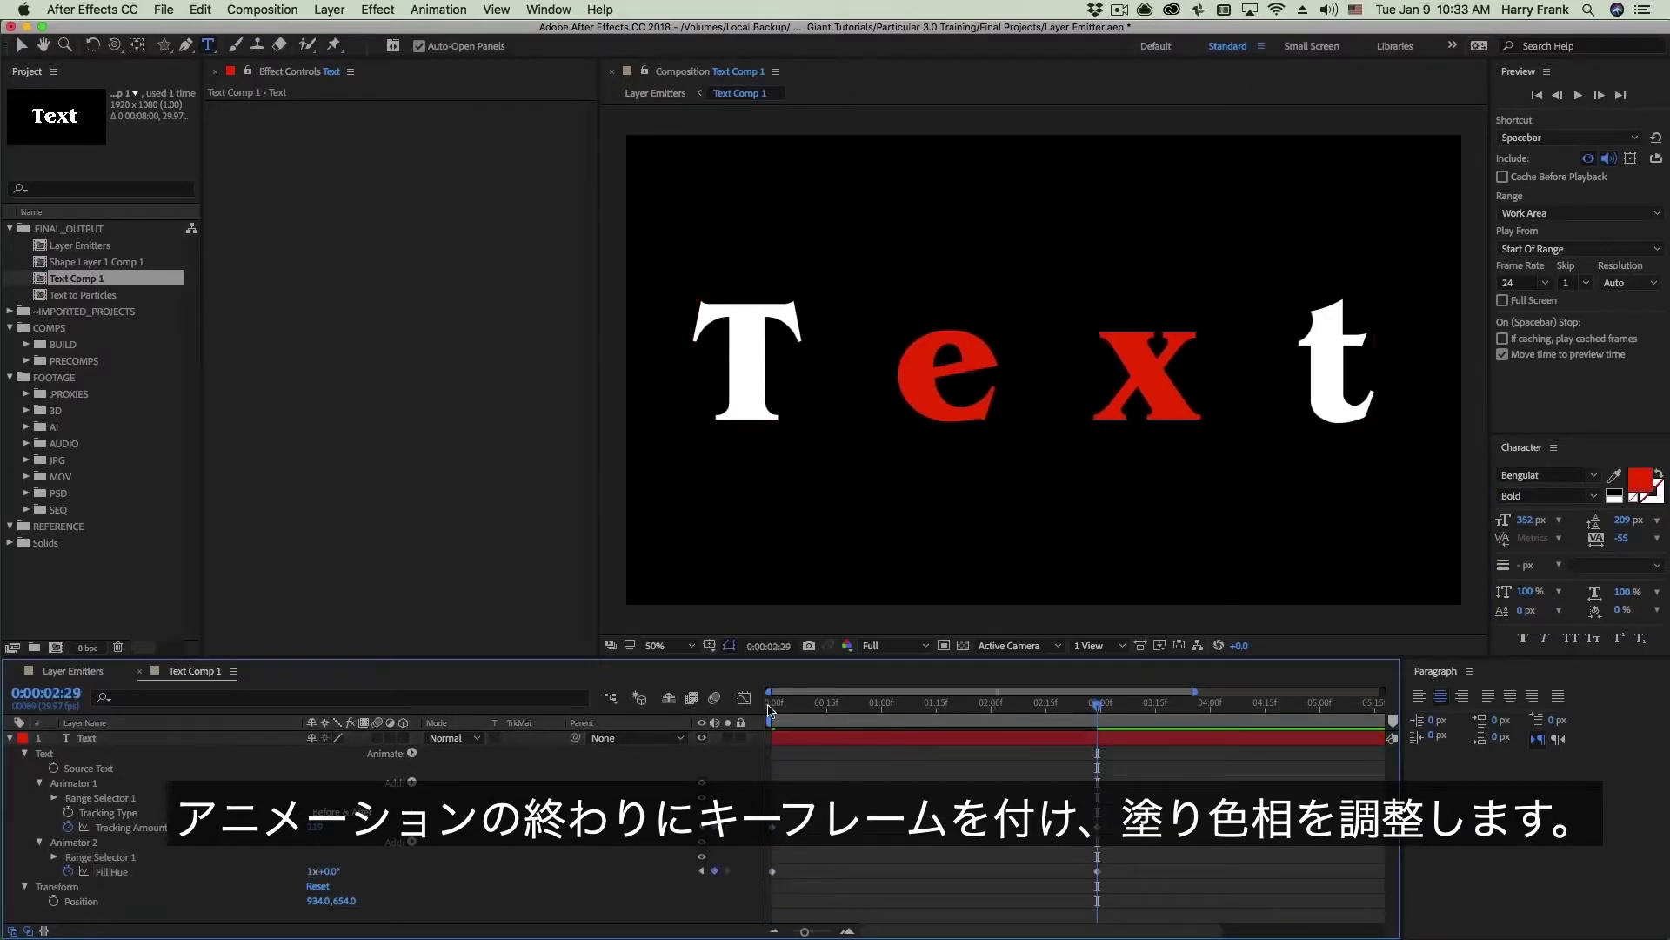
pyautogui.click(777, 703)
pyautogui.press('space')
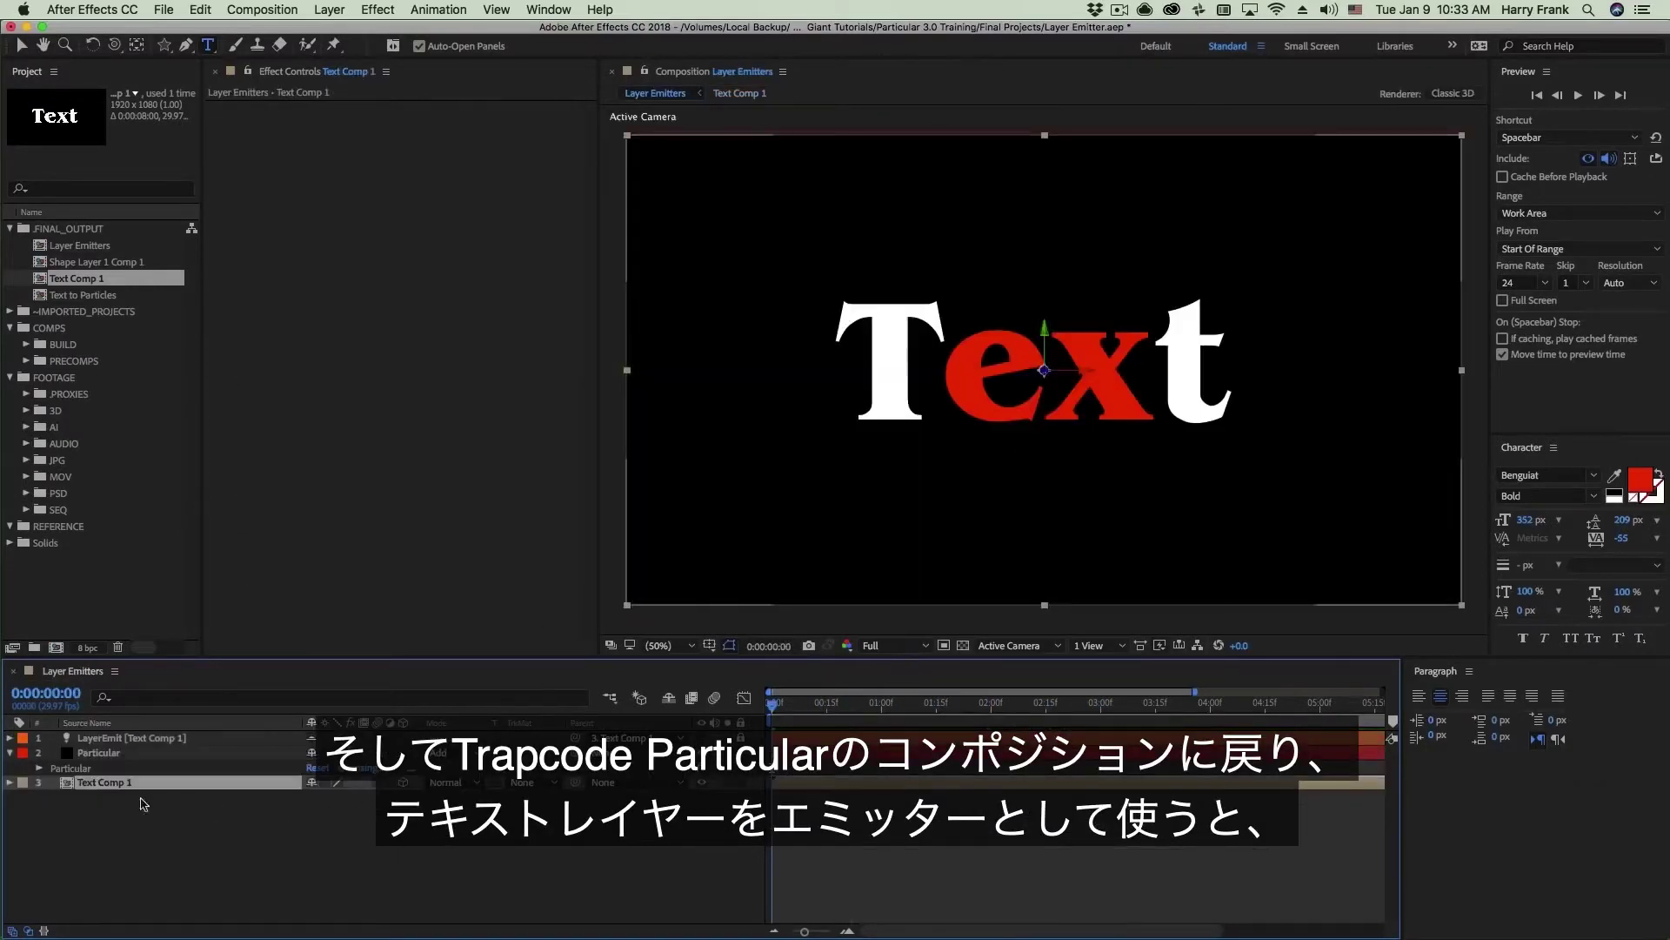
# Step: Select the Particular layer in the Layer Emitters comp and scrub the animation to examine how the particles follow the text's color and motion
pyautogui.click(101, 769)
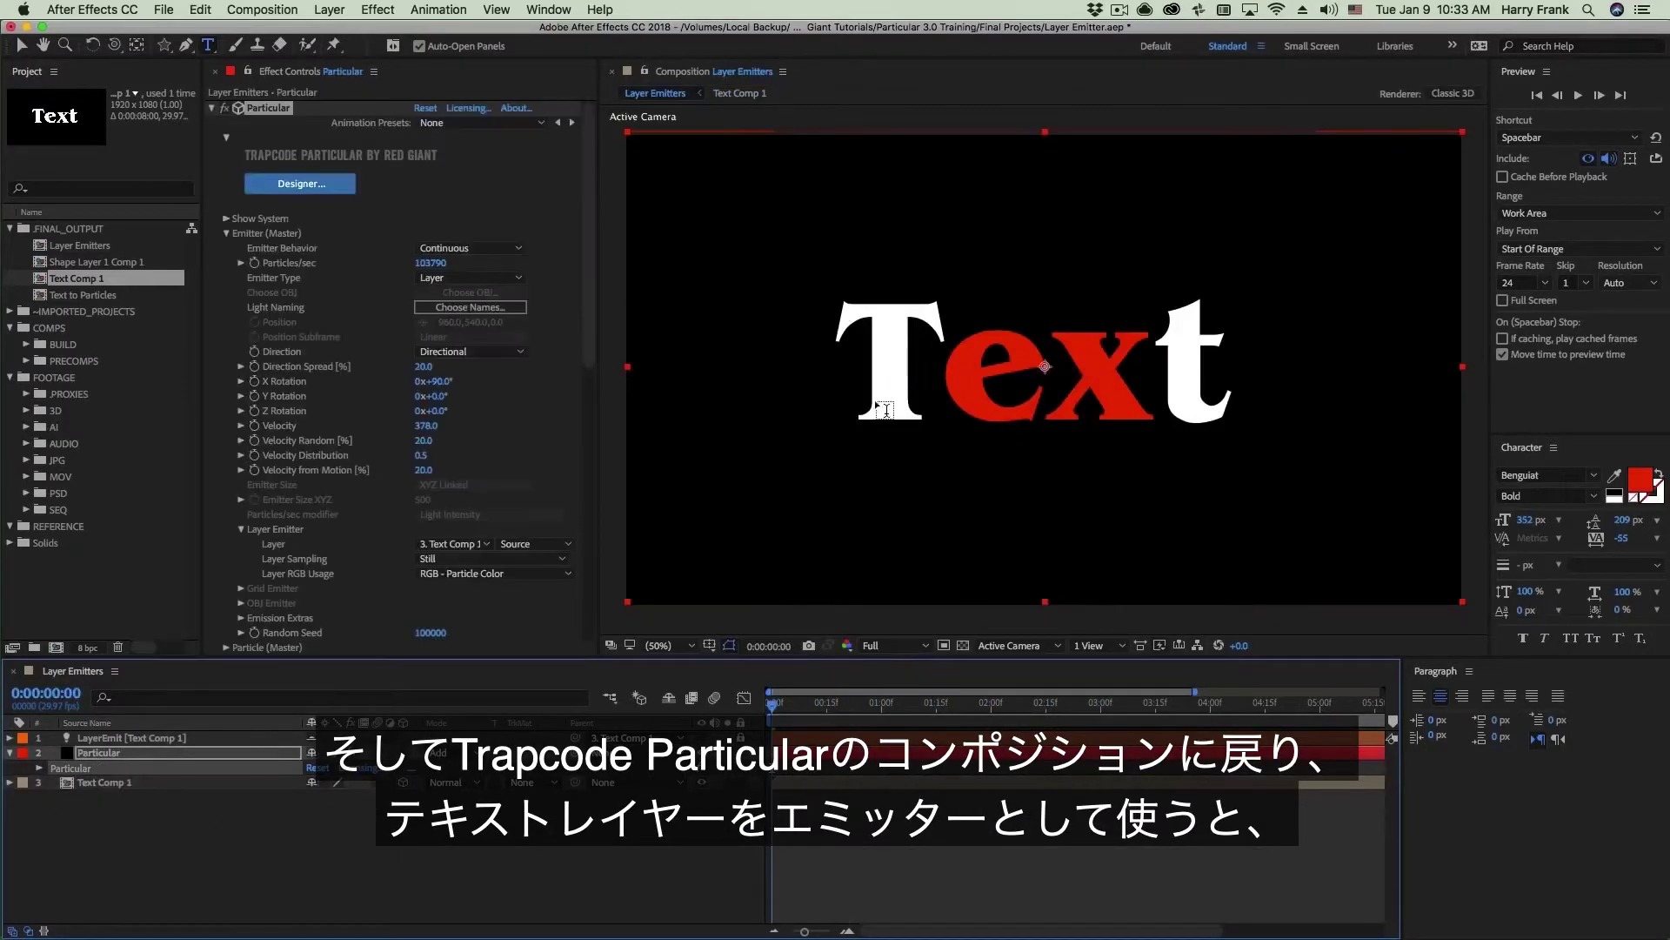
pyautogui.press('v')
pyautogui.press('space')
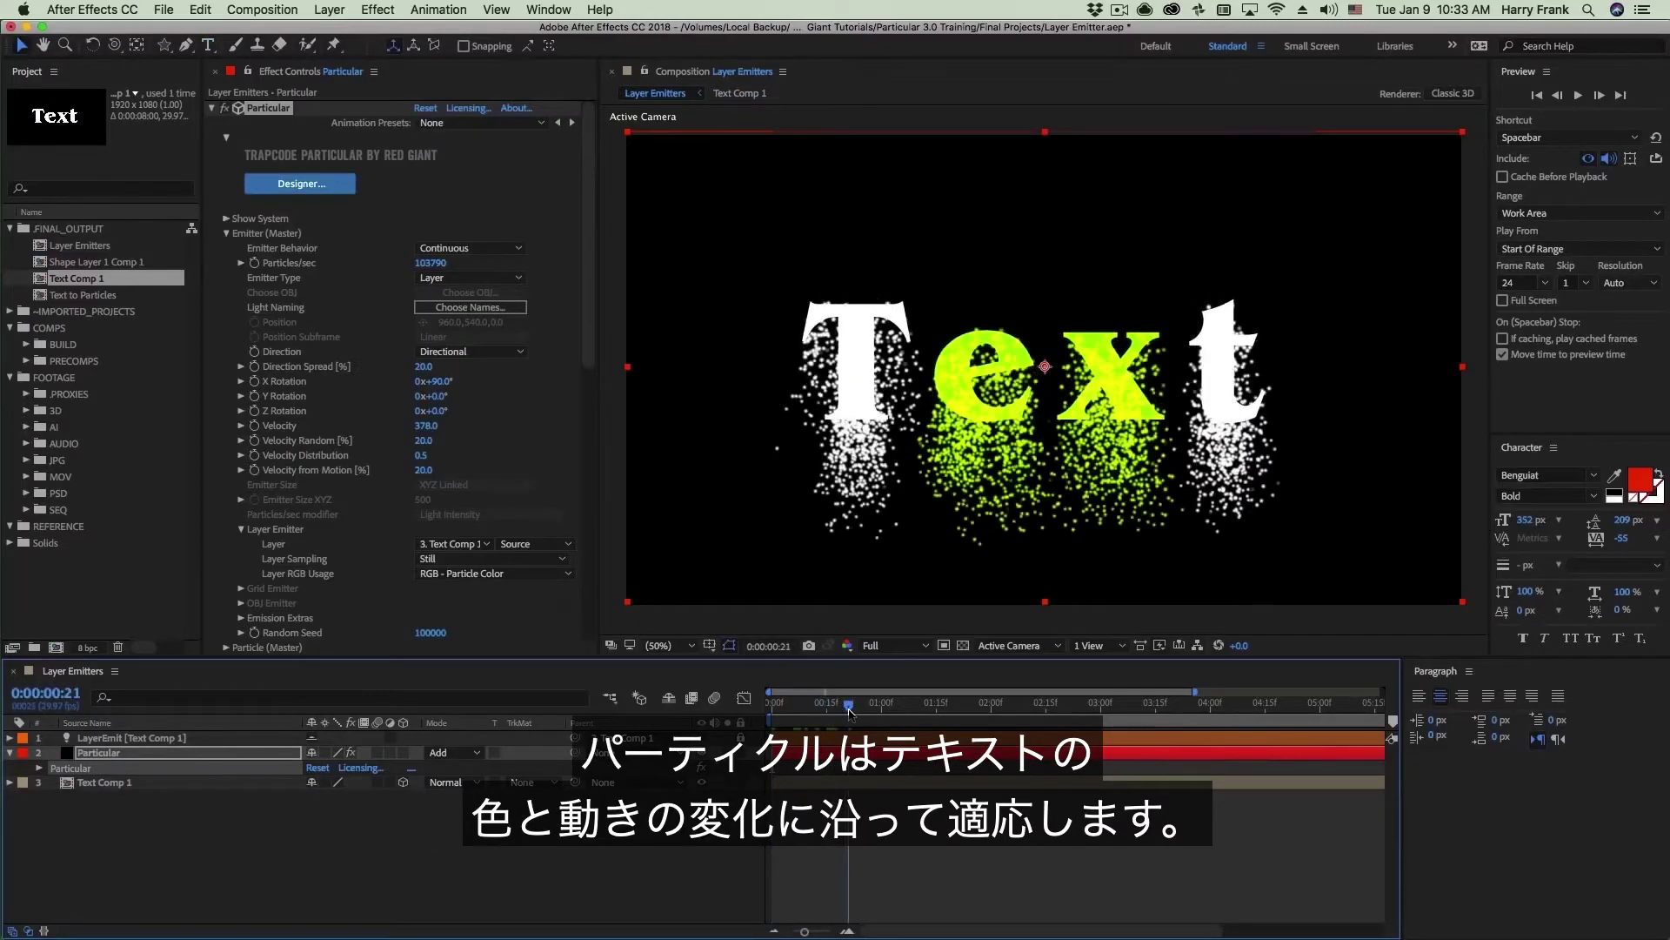
pyautogui.click(864, 709)
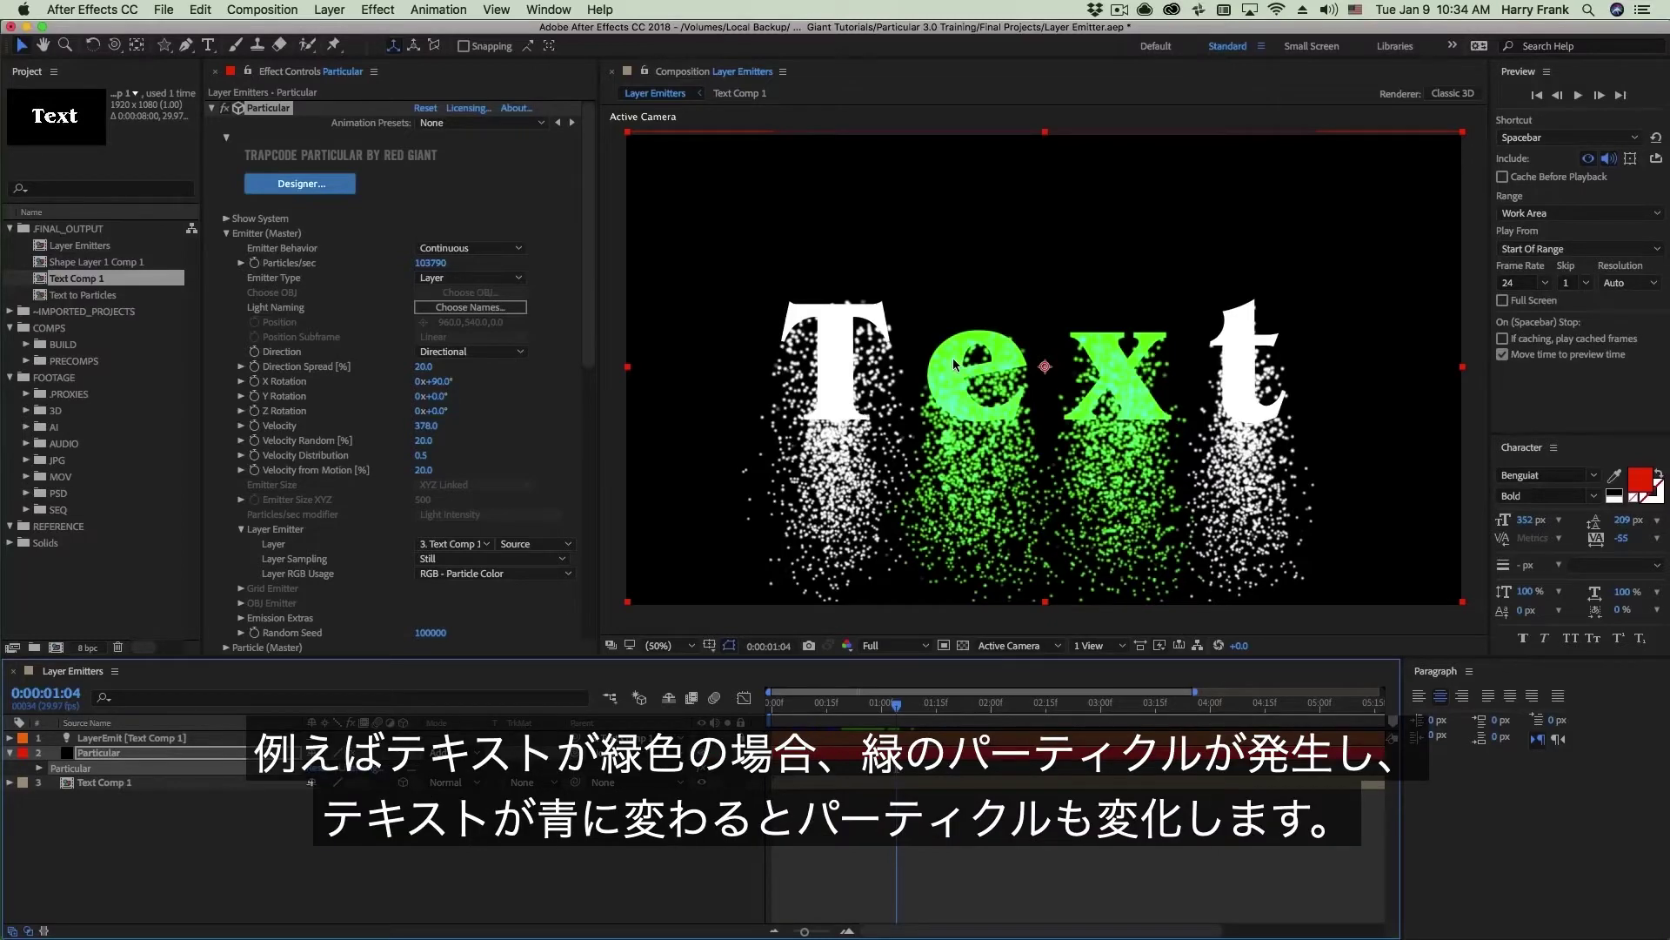
pyautogui.moveTo(896, 705); pyautogui.dragTo(973, 709)
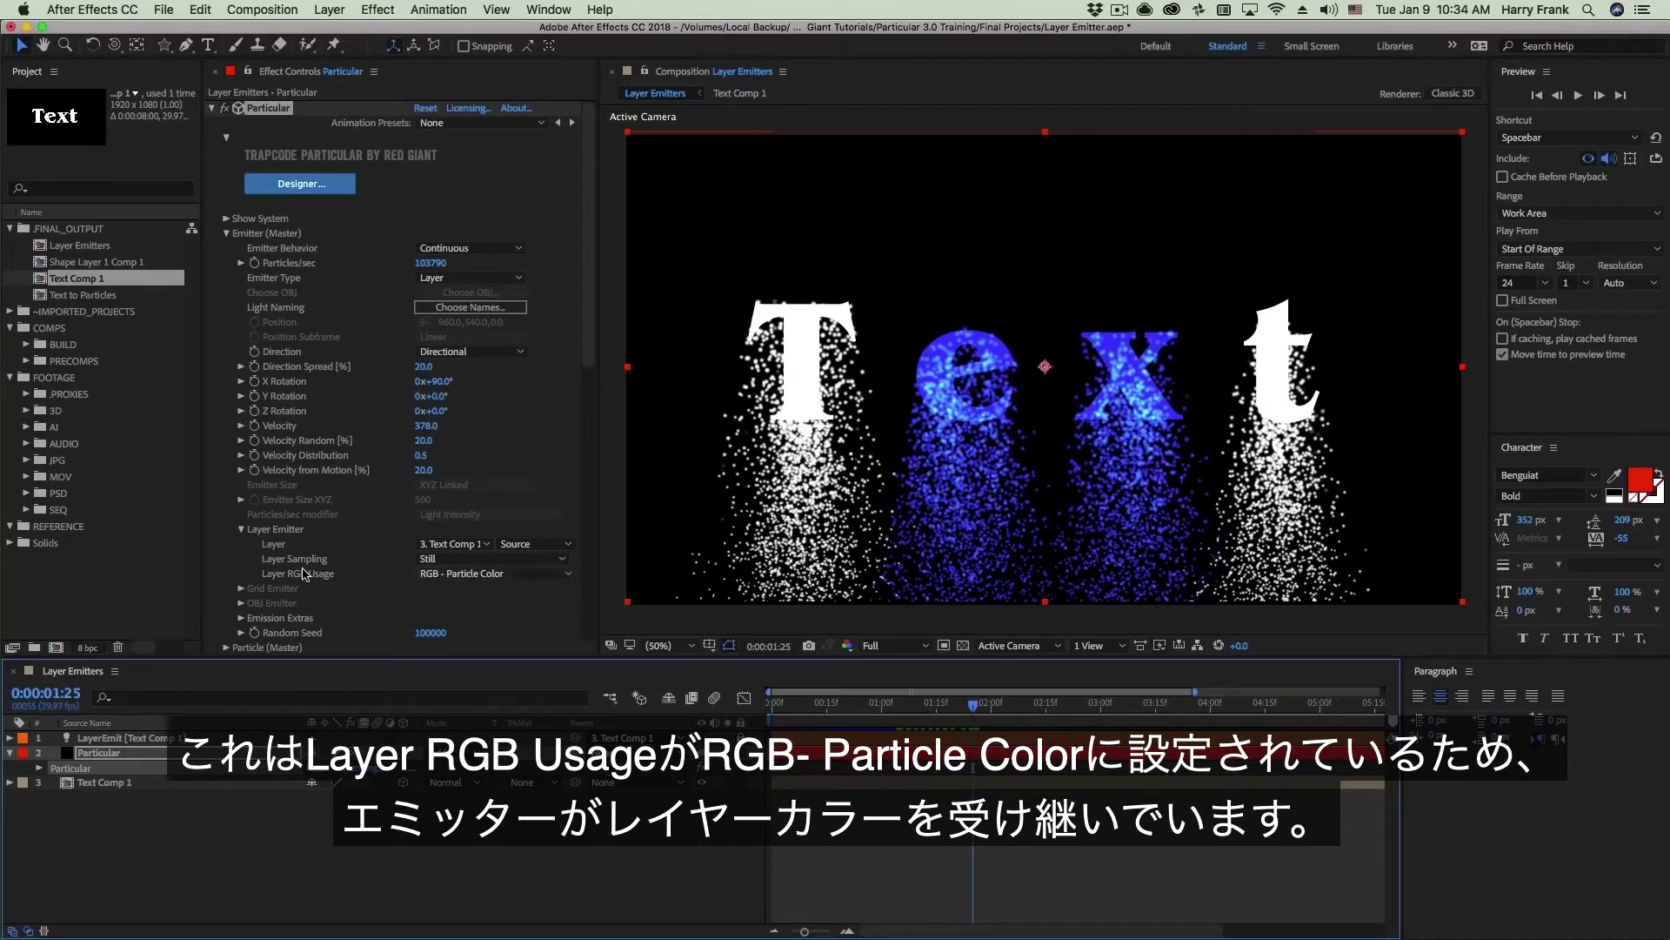
# Step: Review the Layer RGB Usage and Layer Sampling options, keeping RGB - Particle Color and Still, and preview the particles
pyautogui.click(439, 574)
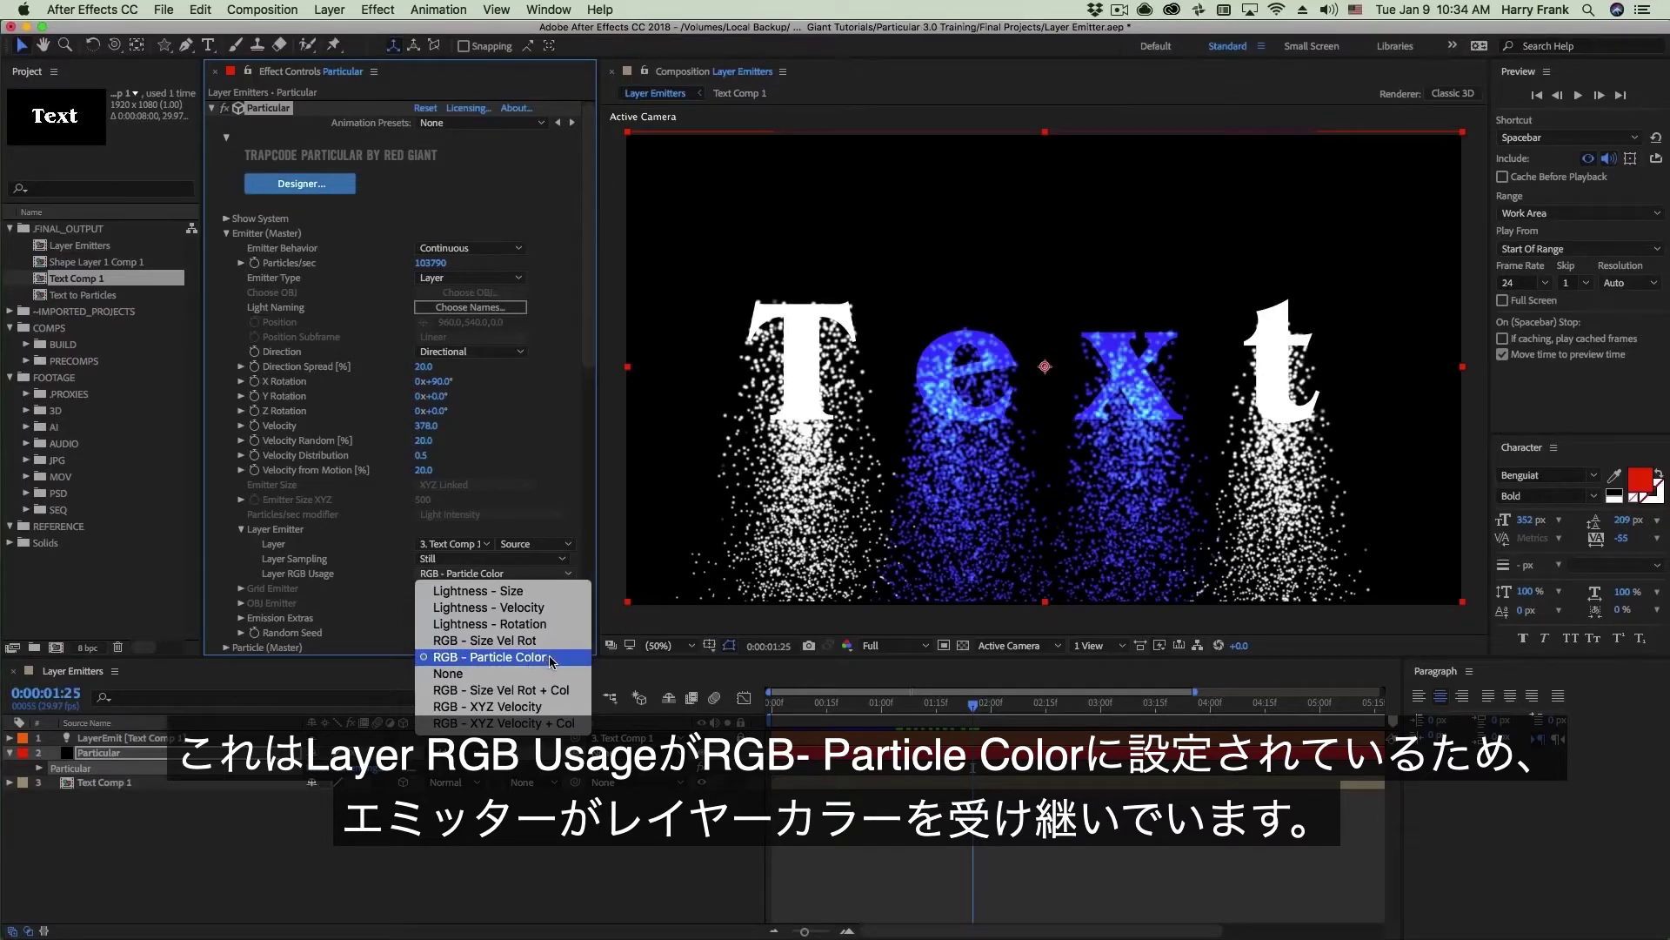
pyautogui.click(581, 658)
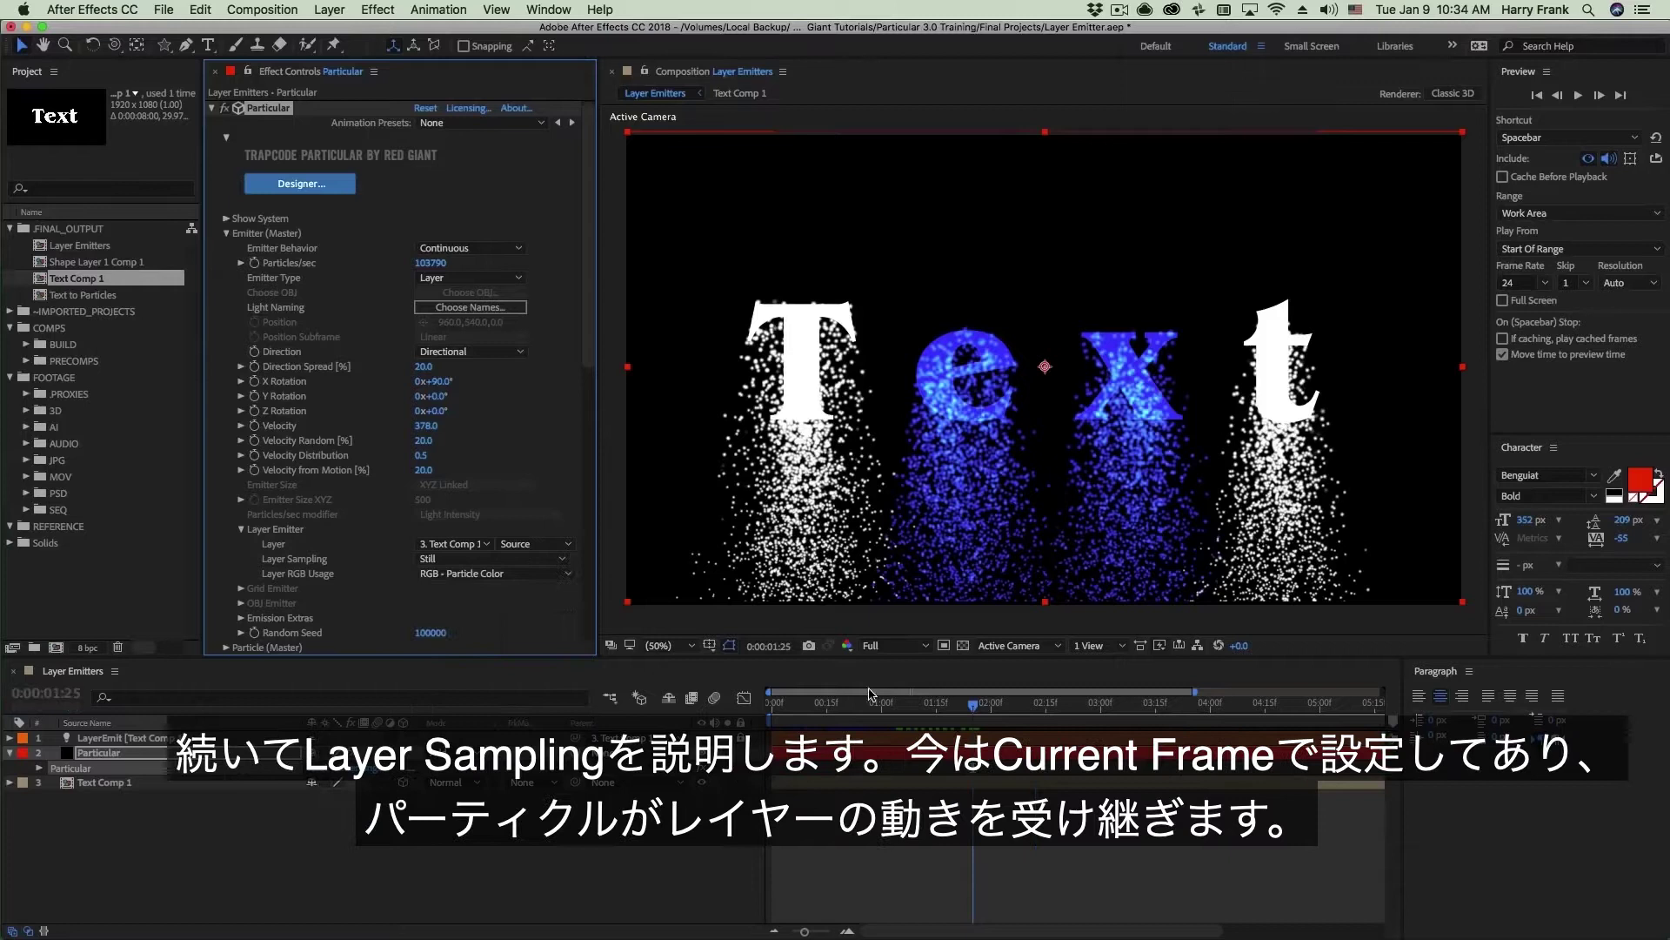
pyautogui.click(453, 559)
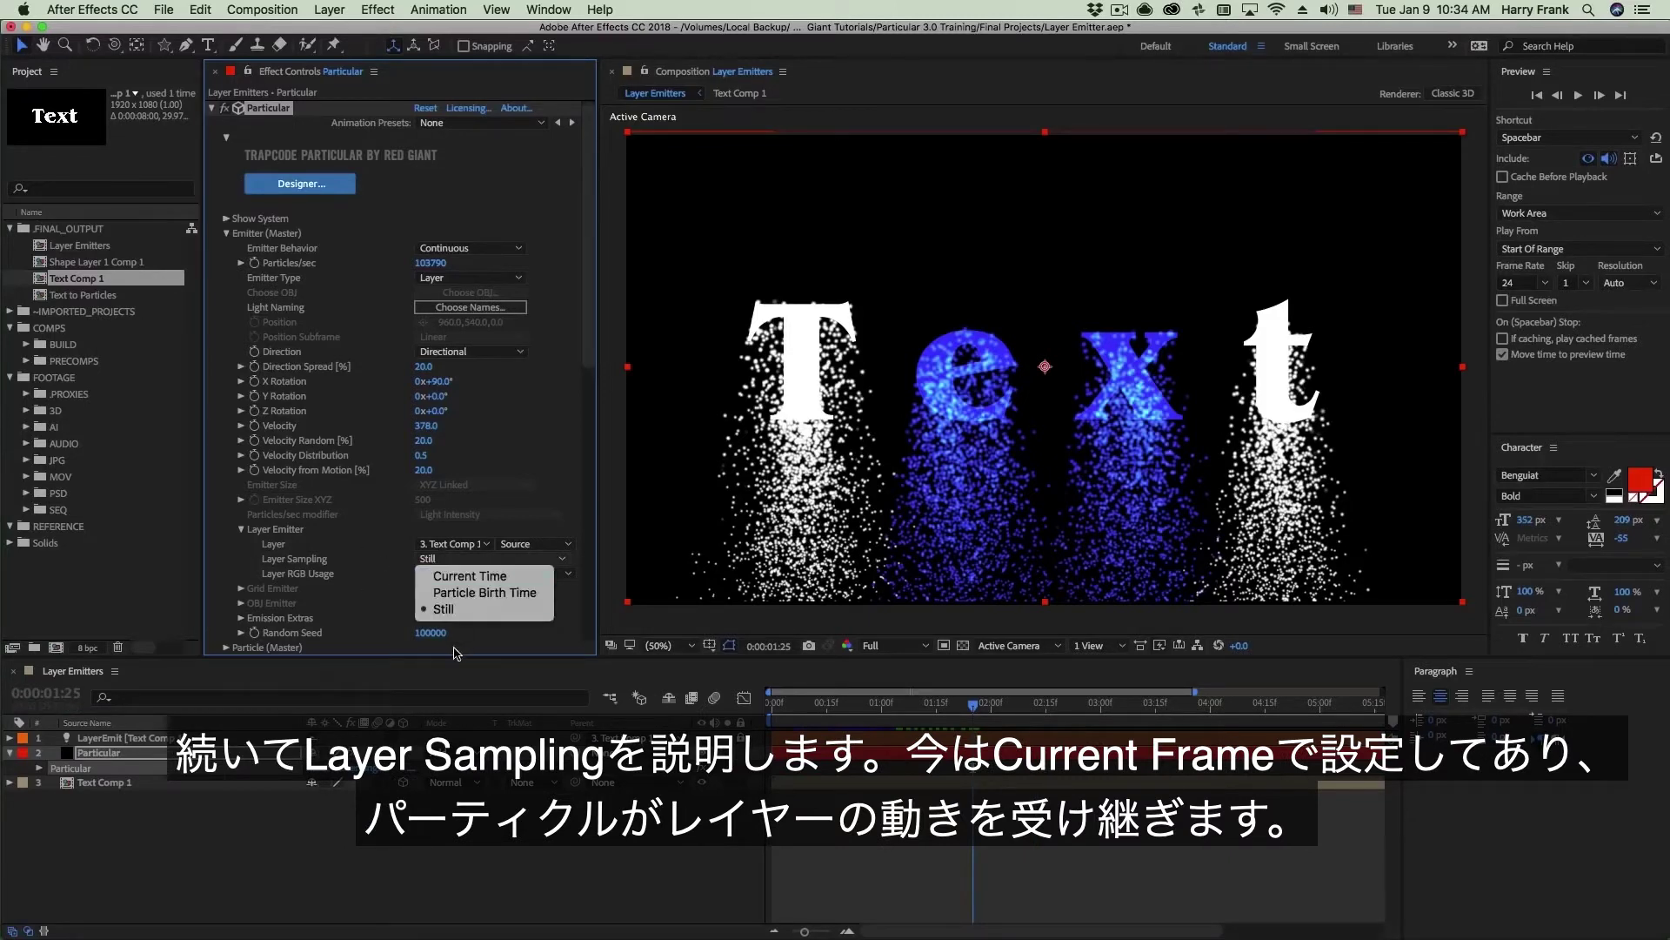
pyautogui.click(481, 609)
pyautogui.click(954, 703)
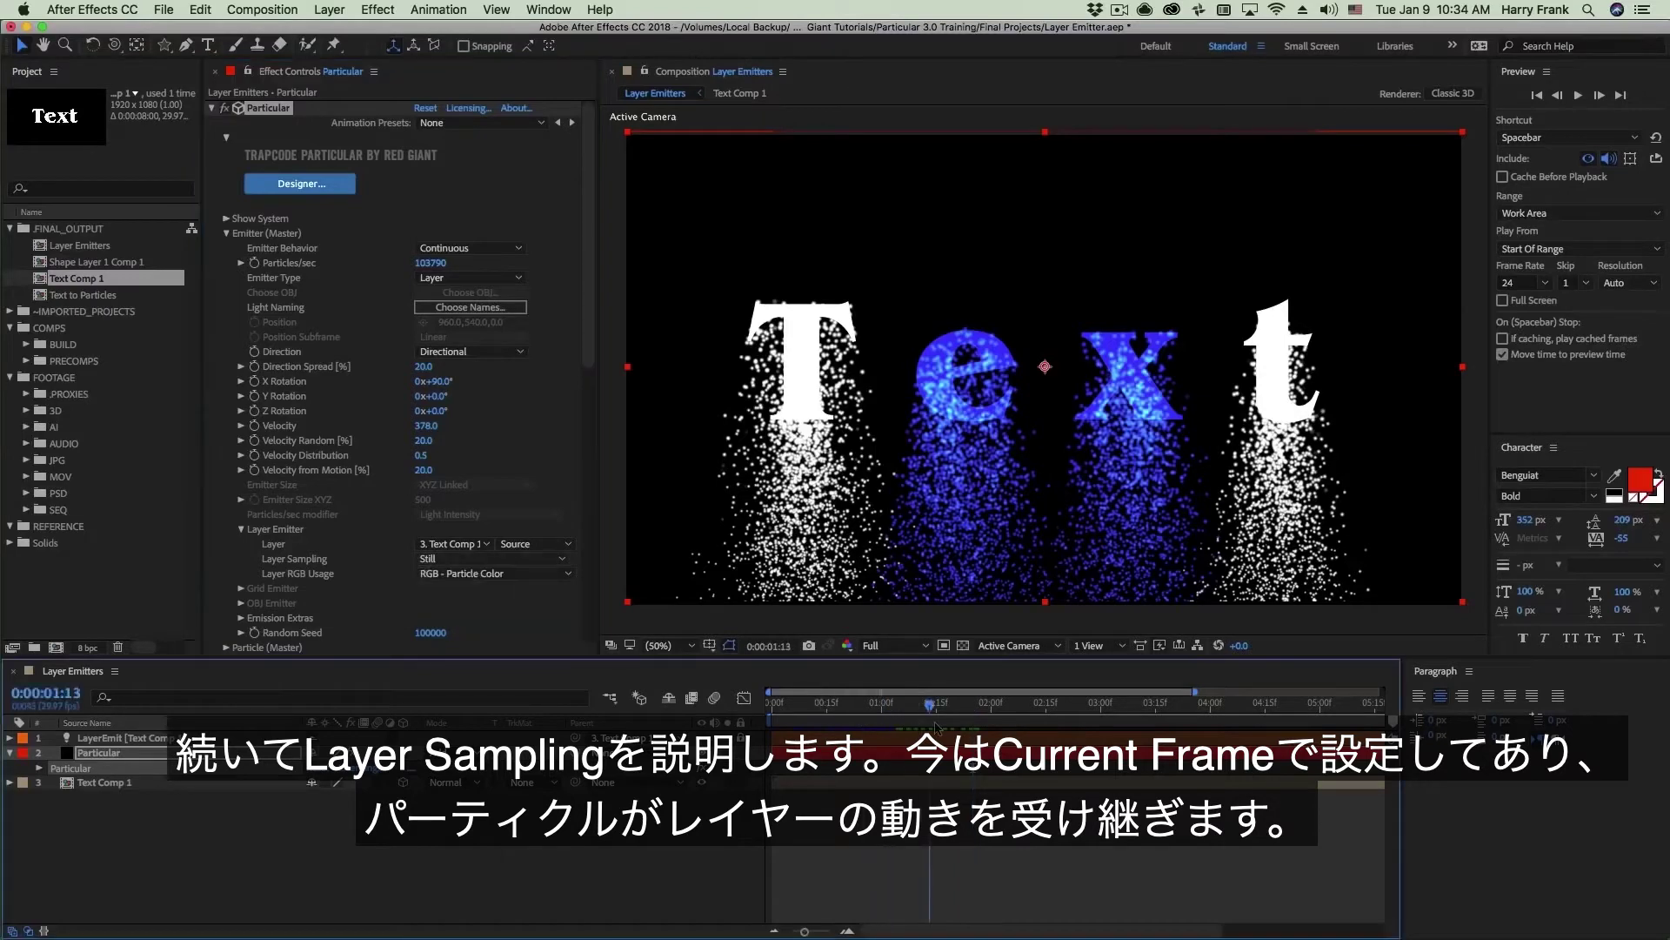
pyautogui.press('space')
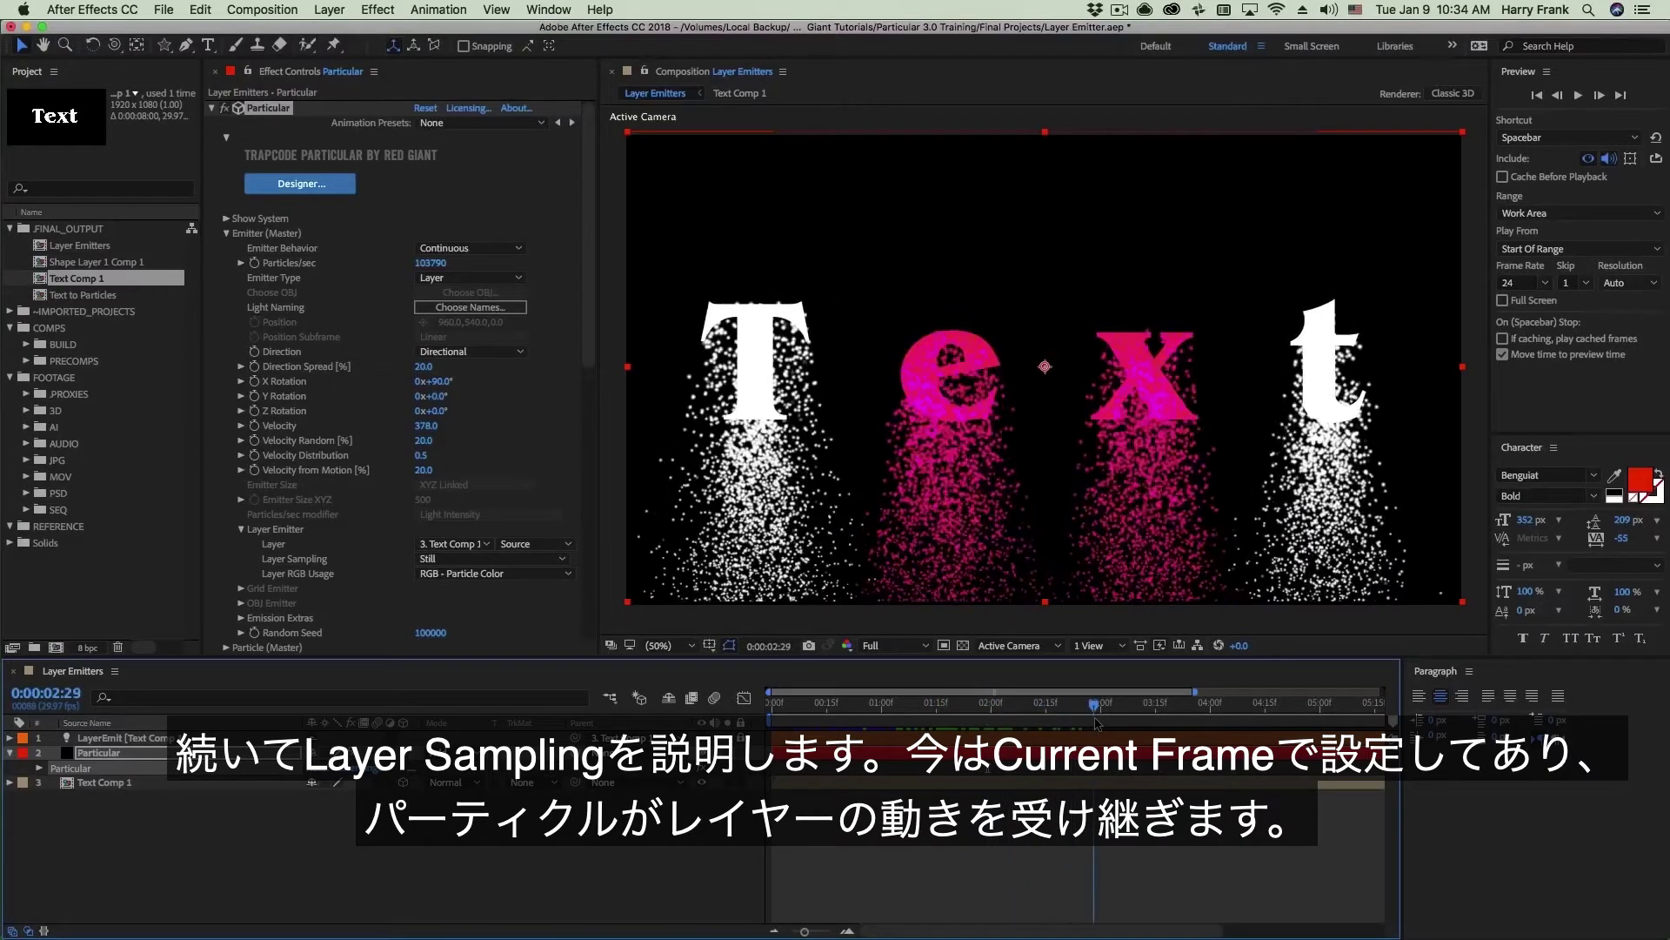
# Step: Trim the end of the text layer inside Text Comp 1 to 0:00:03:04 and check the effect in the Layer Emitters comp
pyautogui.moveTo(1104, 727); pyautogui.dragTo(1117, 727)
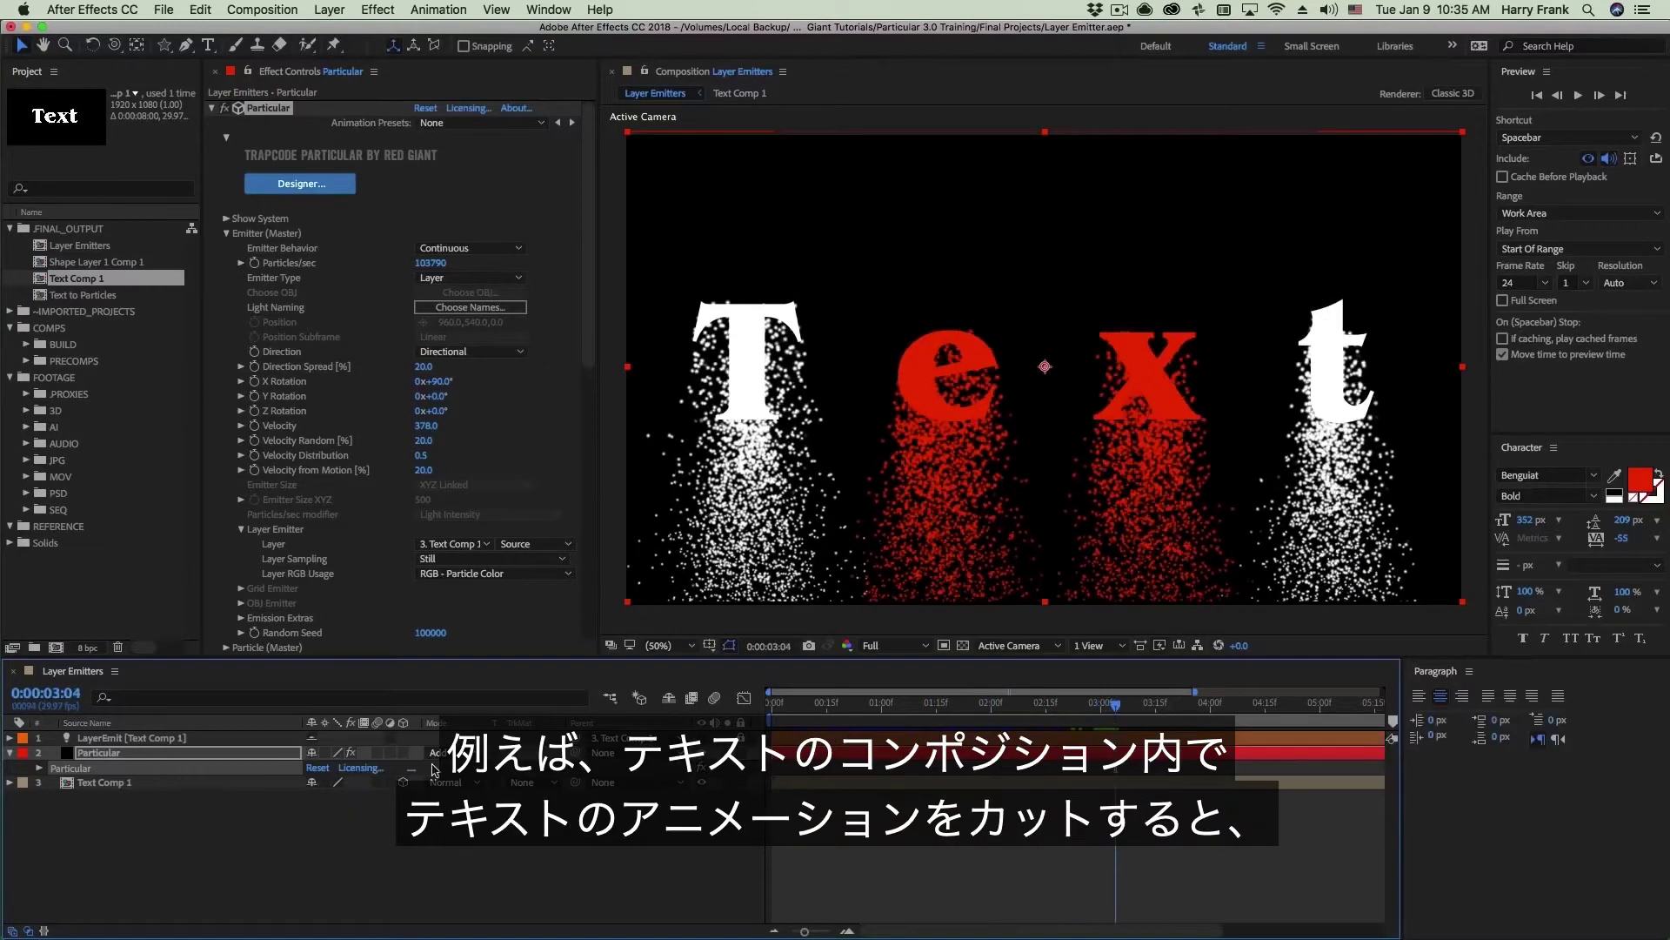
pyautogui.doubleClick(157, 784)
pyautogui.click(720, 380)
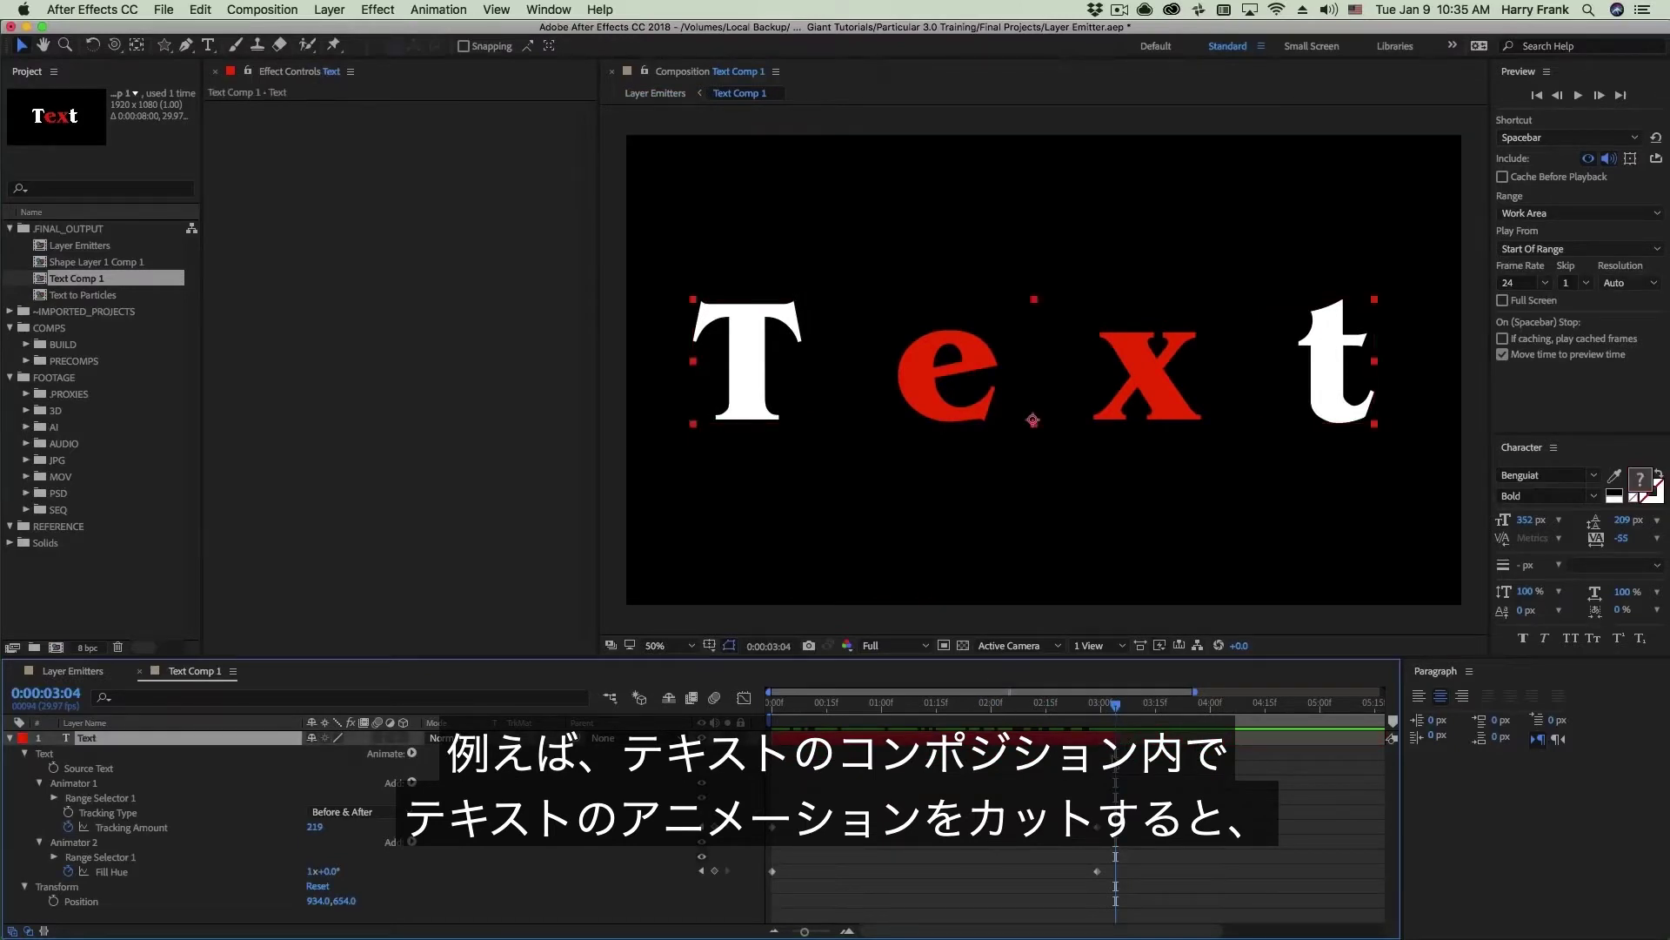
pyautogui.press('super+w')
pyautogui.moveTo(1116, 717)
pyautogui.mouseDown()
pyautogui.moveTo(1103, 721)
pyautogui.moveTo(1132, 720)
pyautogui.moveTo(1098, 721)
pyautogui.moveTo(1145, 720)
pyautogui.mouseUp()
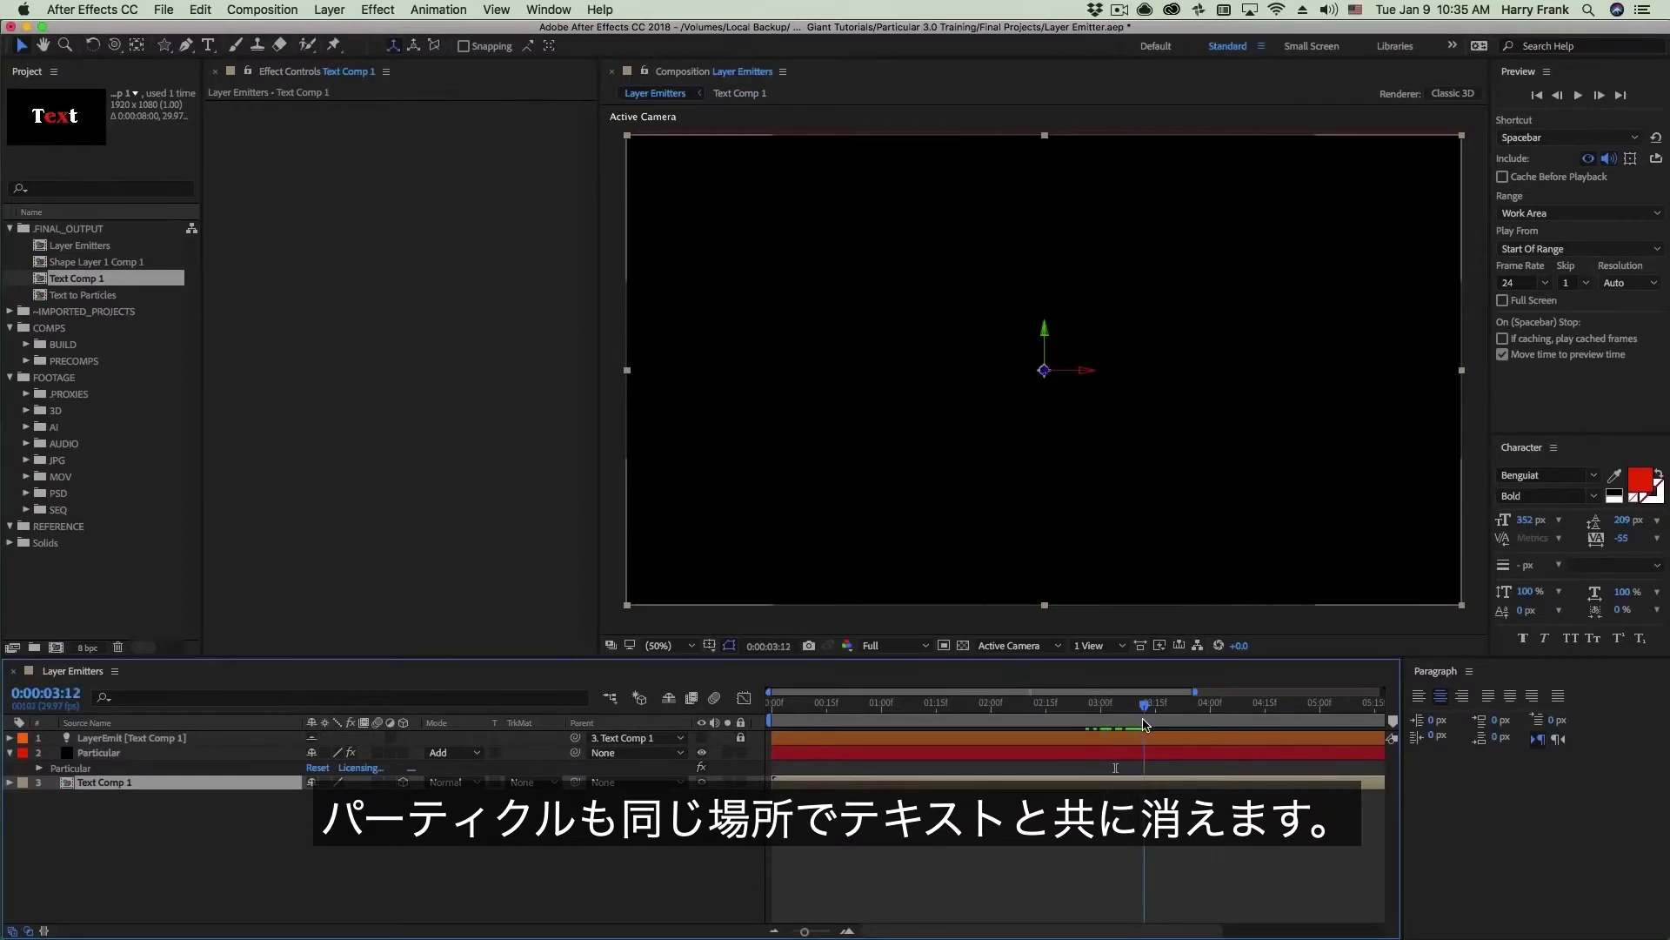
# Step: Set the Particular layer emitter's Layer Sampling to Particle Birth Time and preview the animation
pyautogui.click(84, 767)
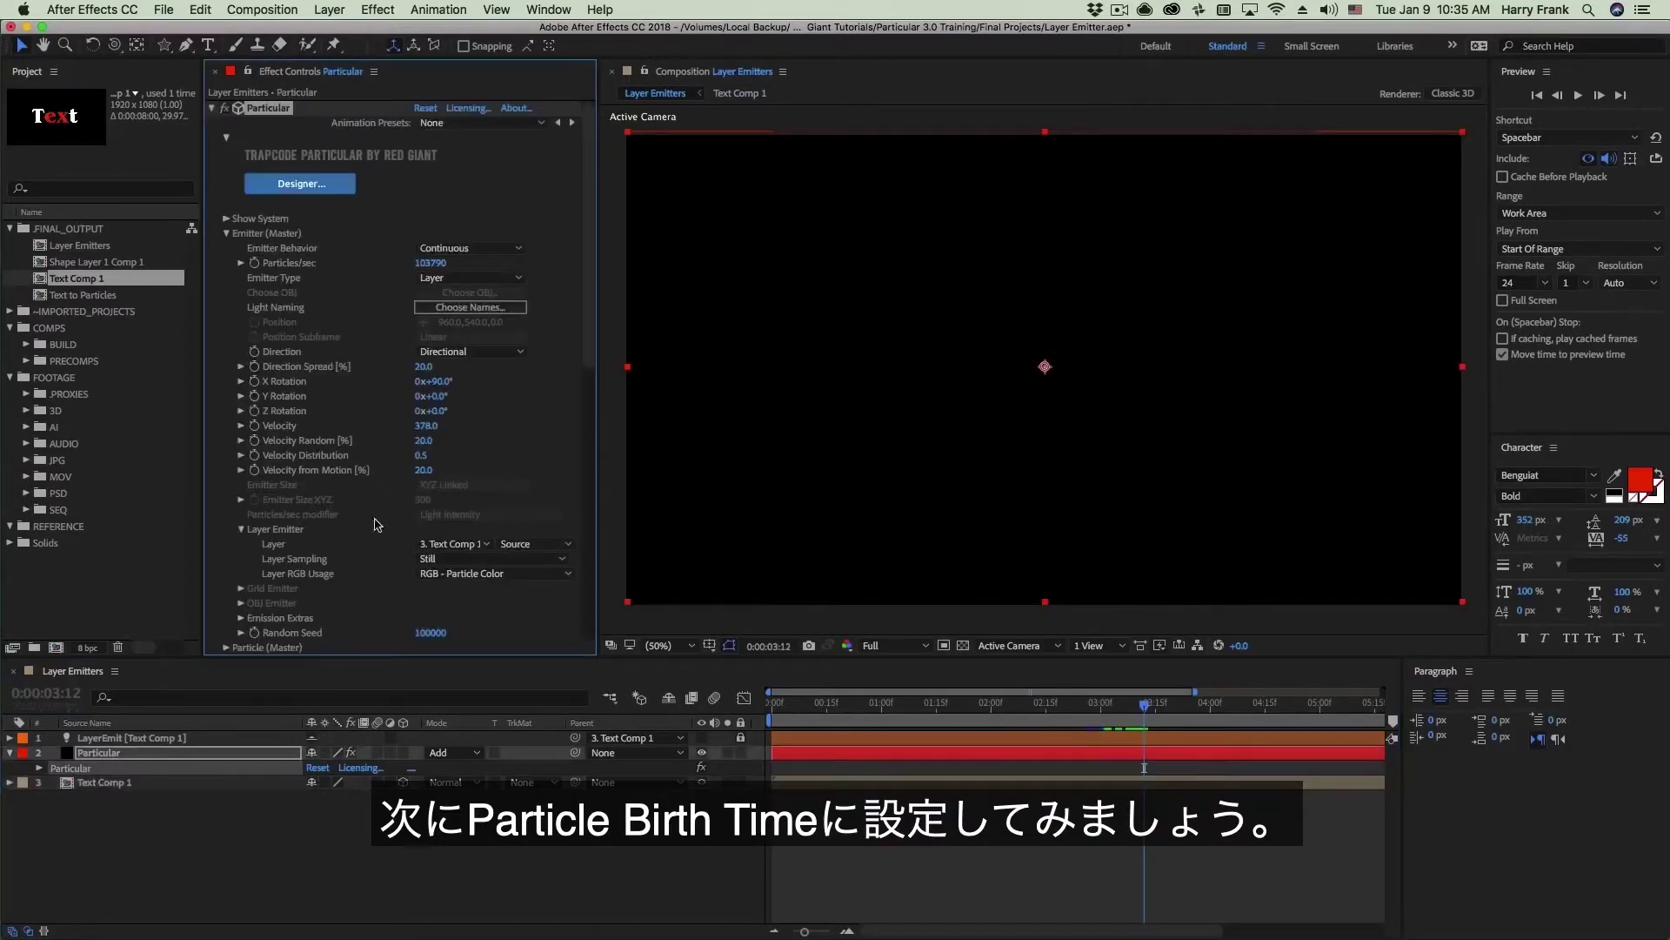
pyautogui.click(445, 561)
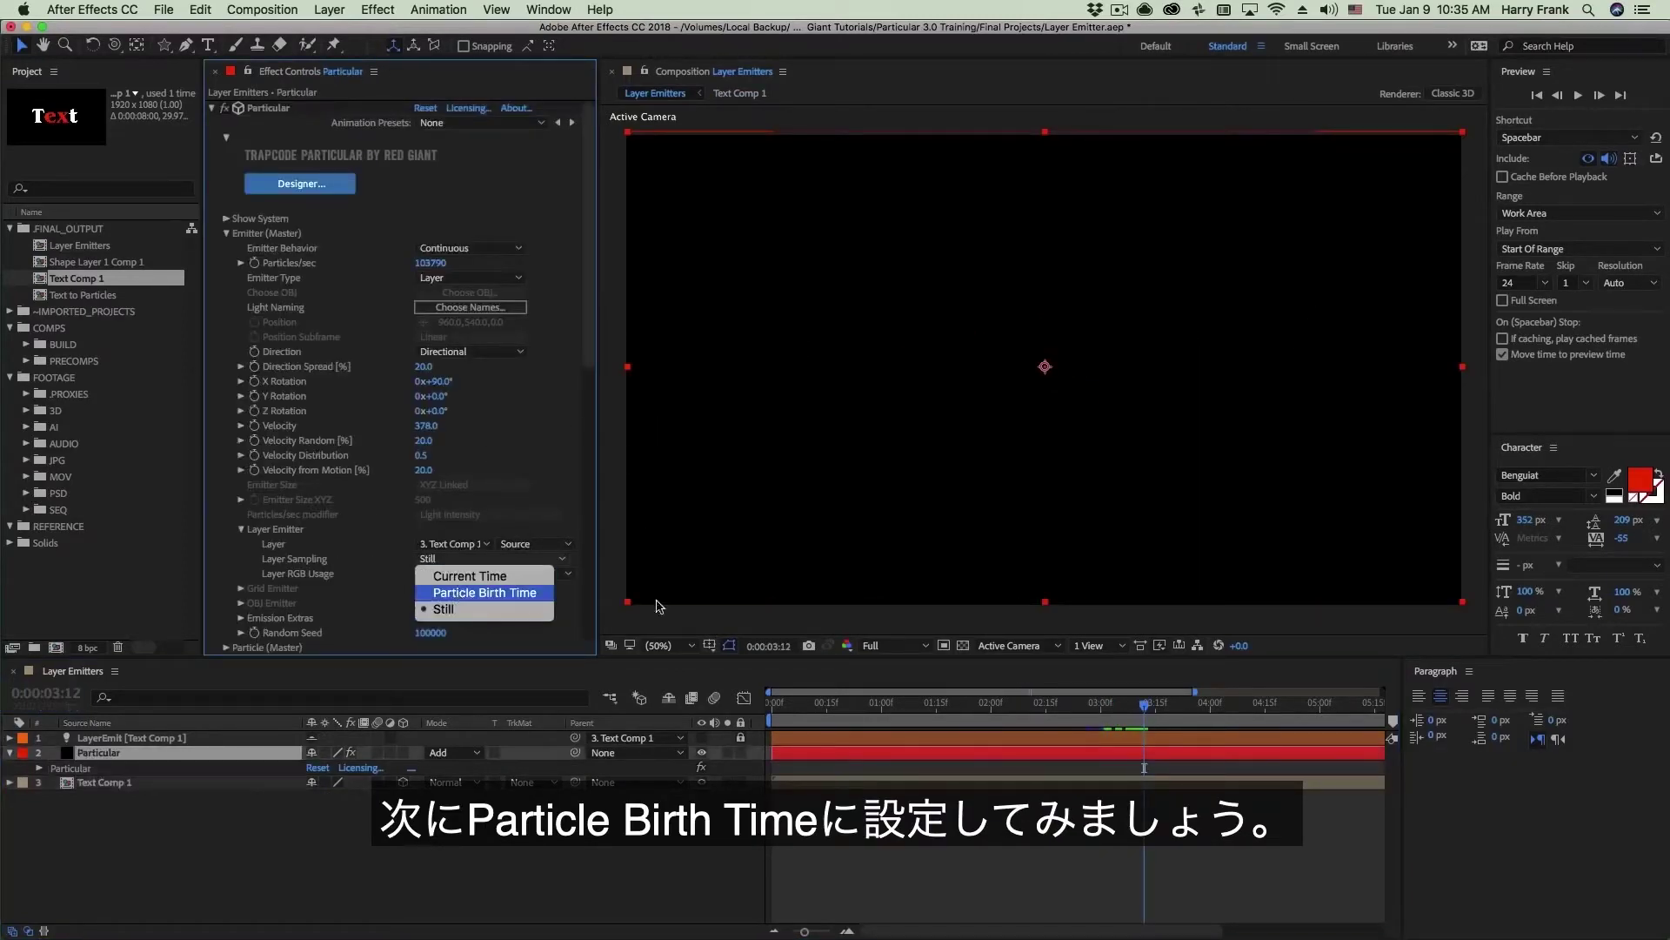
pyautogui.click(460, 591)
pyautogui.moveTo(879, 707); pyautogui.dragTo(827, 710)
pyautogui.press('space')
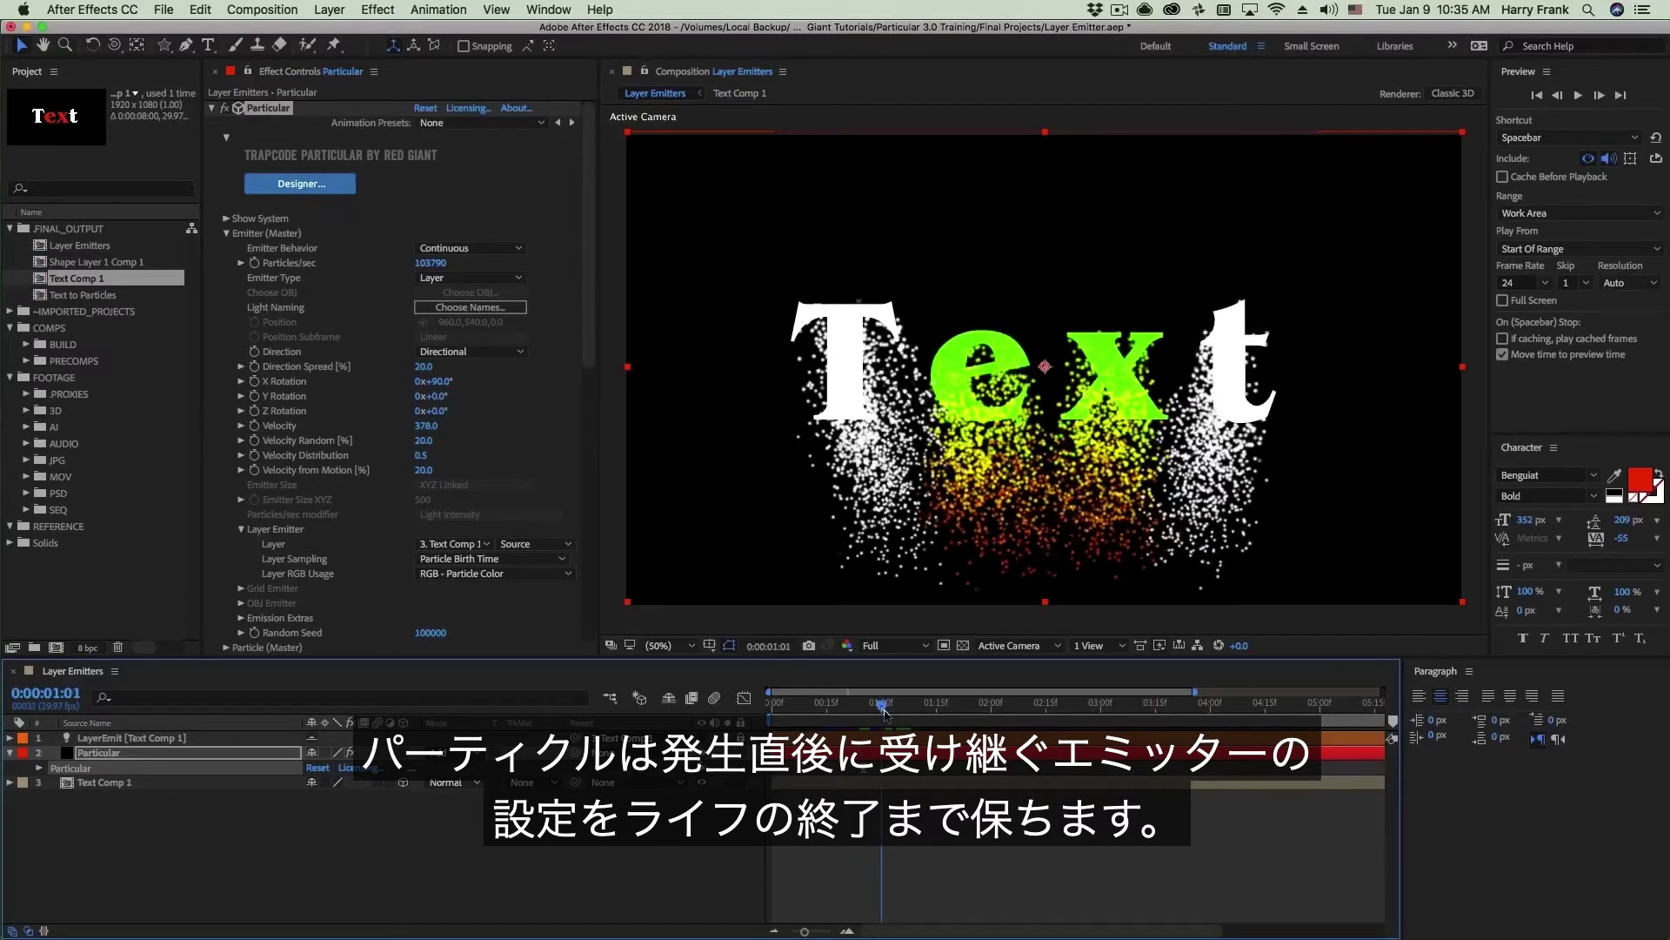
# Step: Scrub through the animation and past the text's cut to examine how already emitted particles keep their color and motion
pyautogui.moveTo(980, 715); pyautogui.dragTo(838, 723)
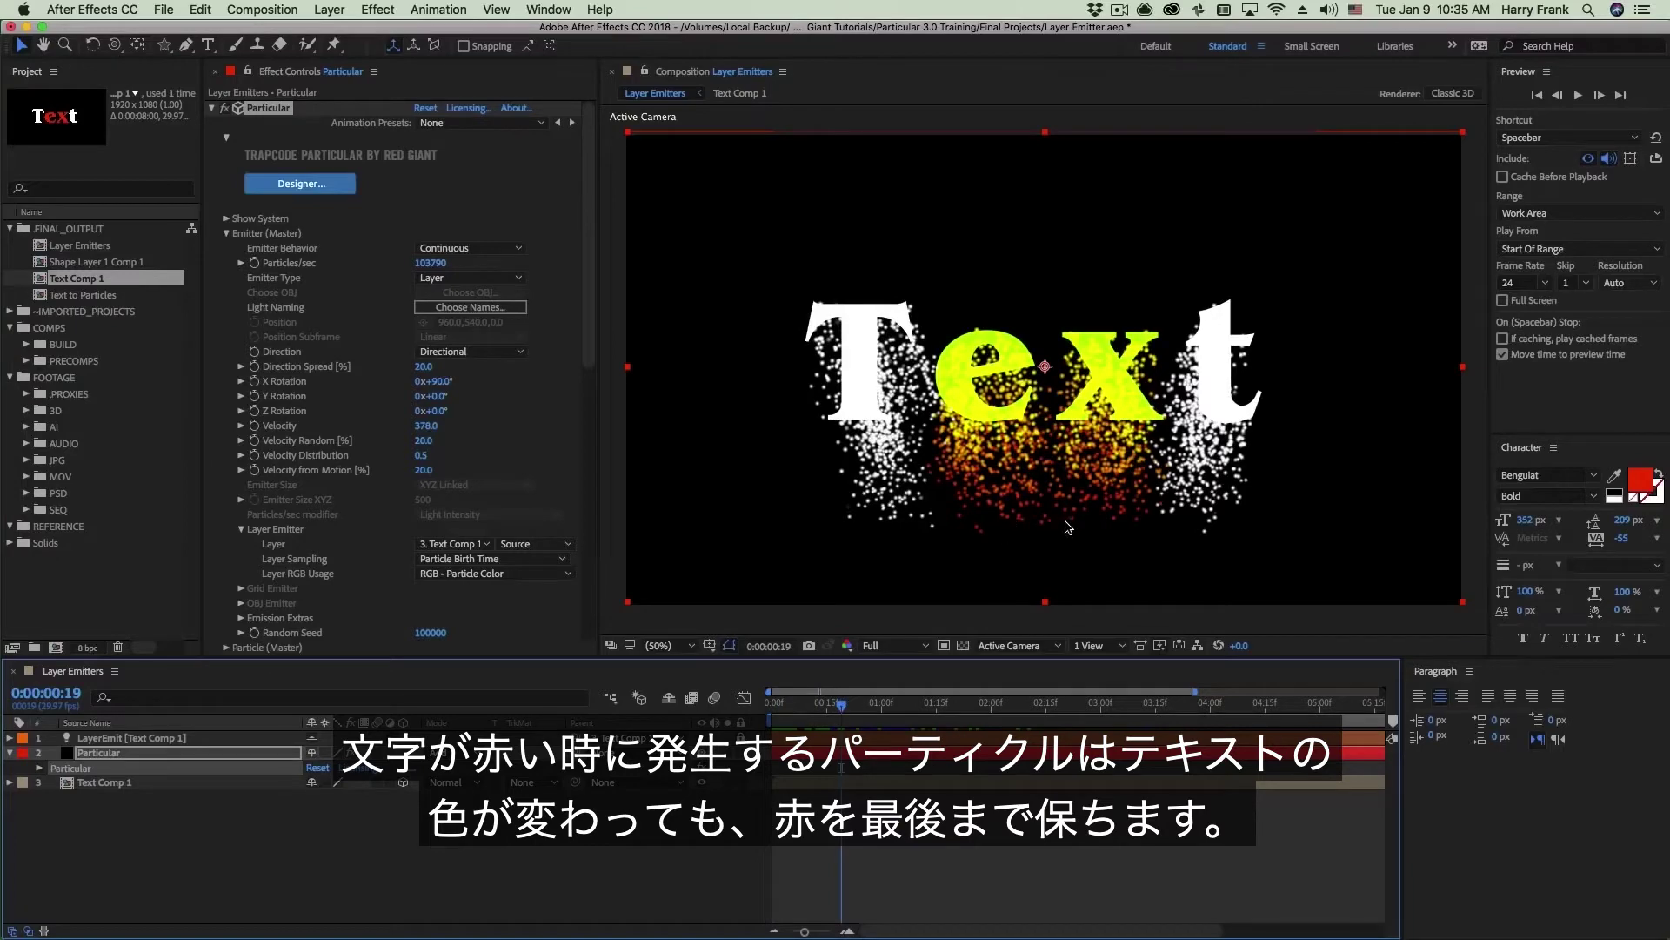
pyautogui.moveTo(870, 715); pyautogui.dragTo(1116, 736)
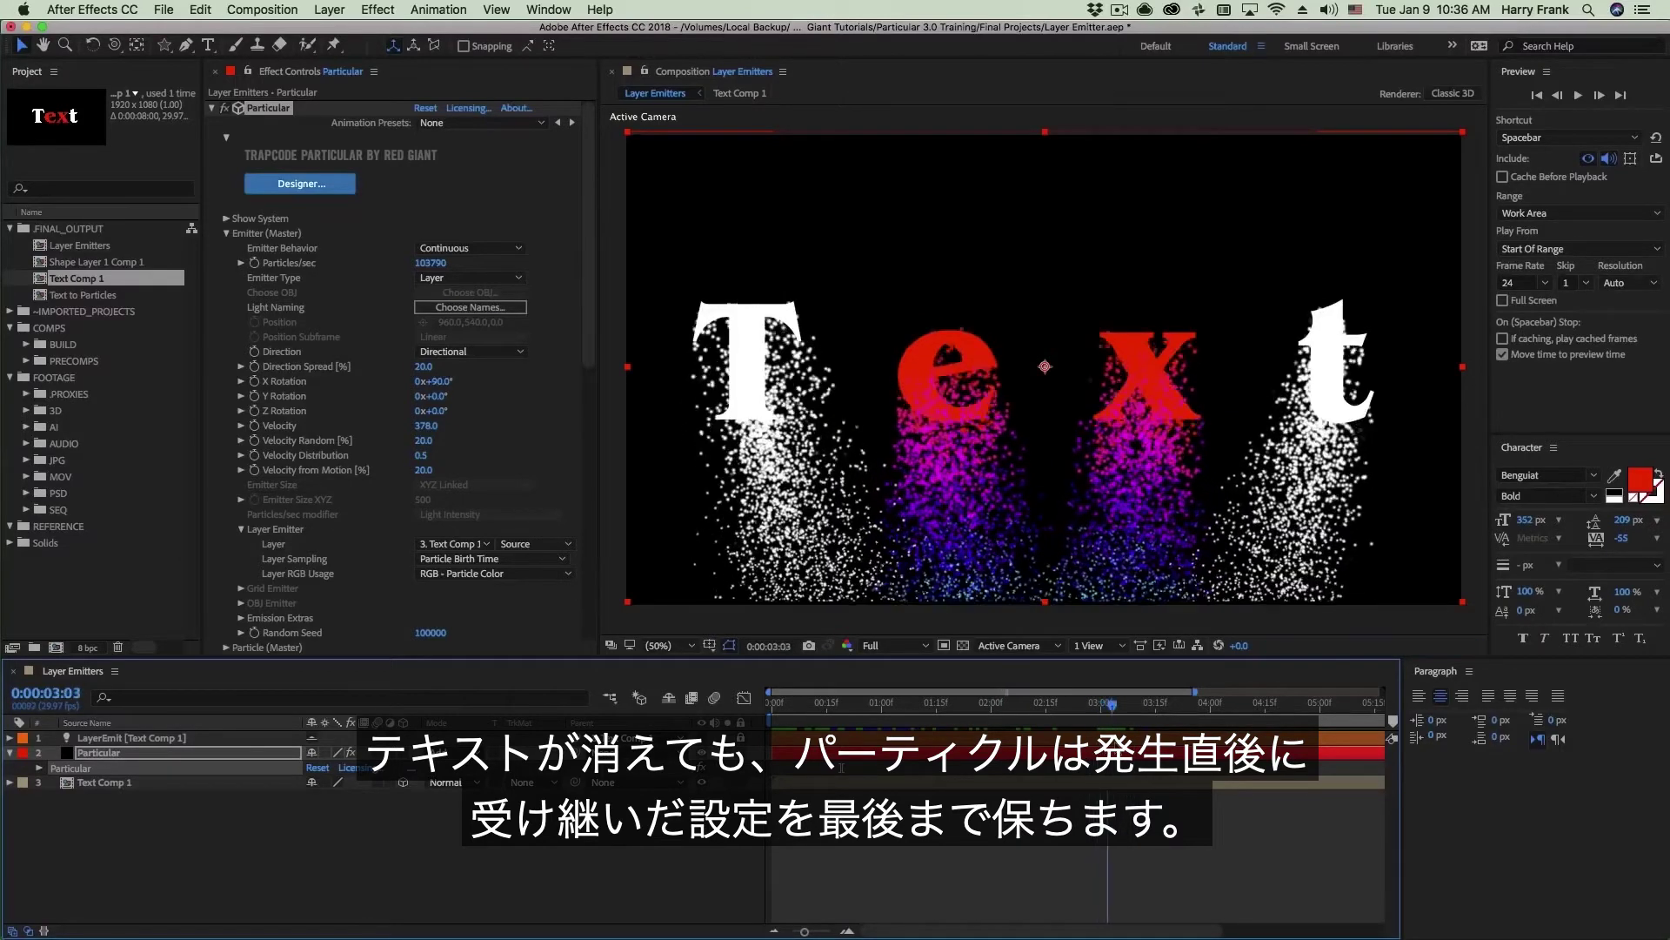
pyautogui.press('pageup')
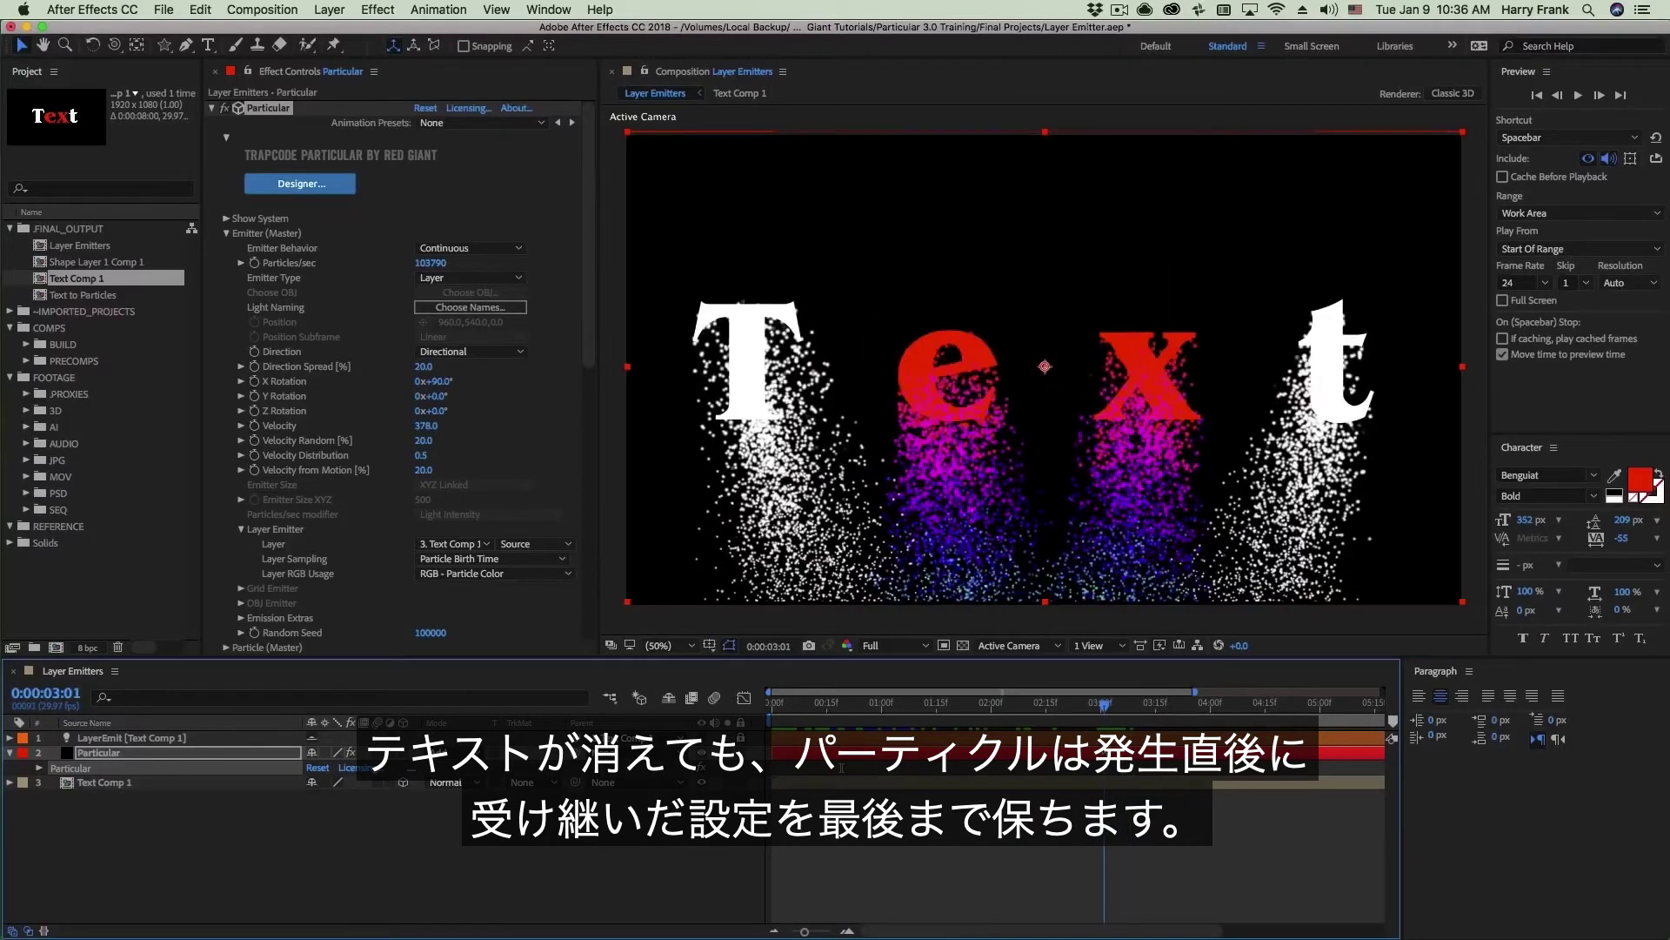
pyautogui.press('space')
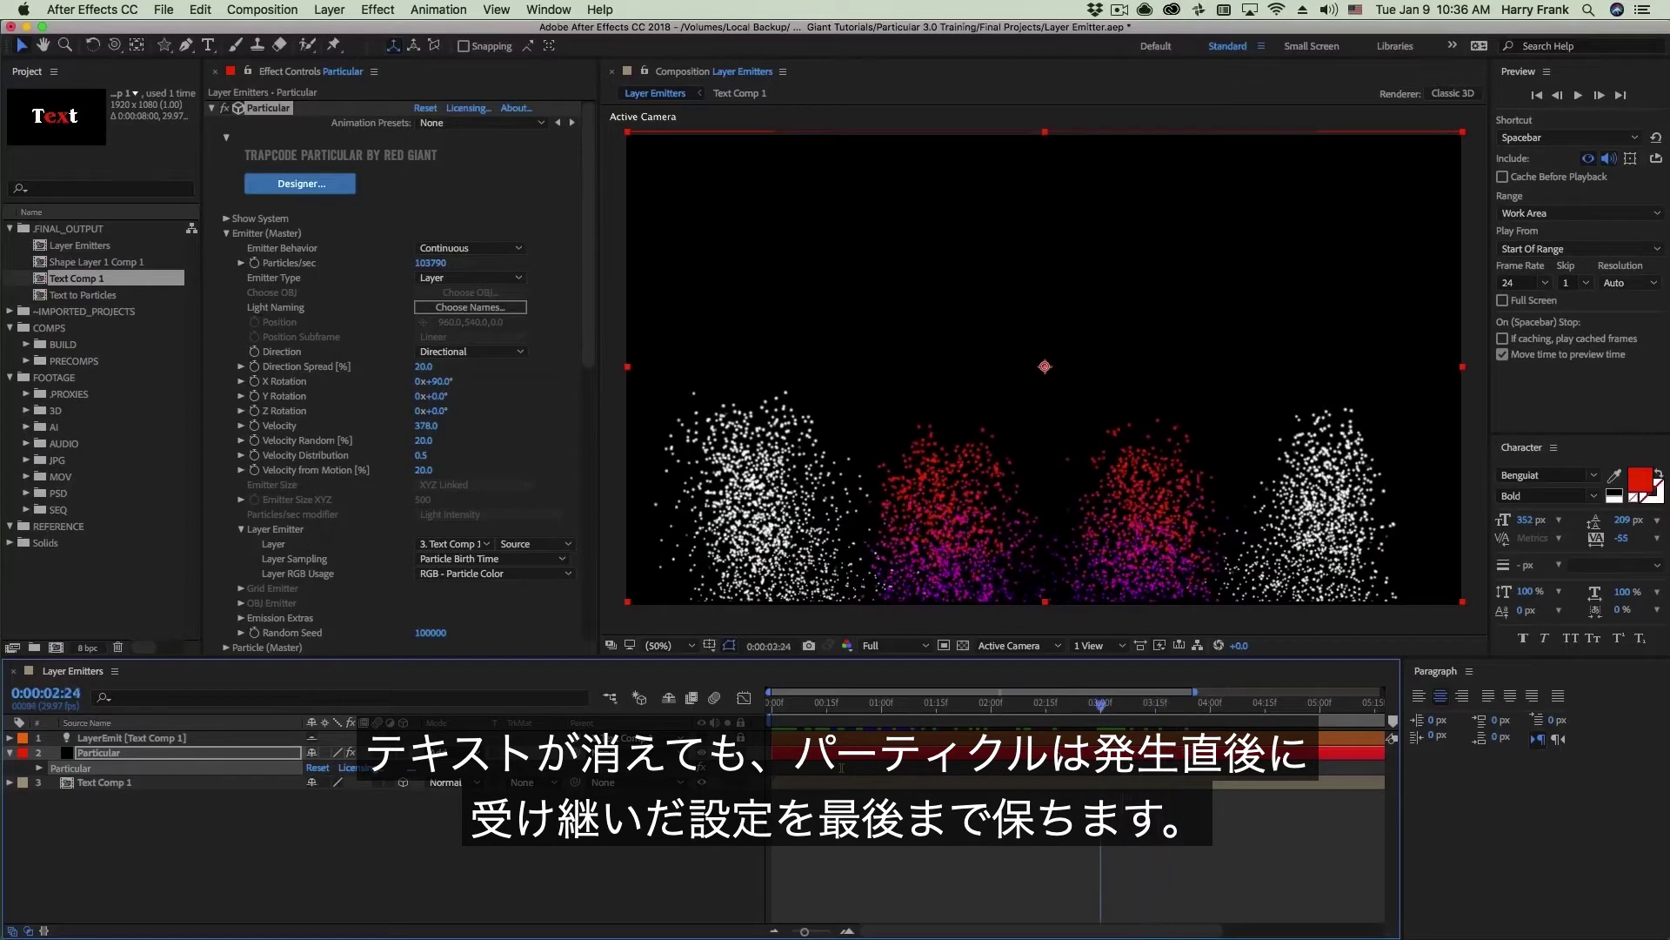
# Step: Set the emitter's Layer Sampling to Current Time, comparing it with Still before settling on Current Time
pyautogui.click(487, 559)
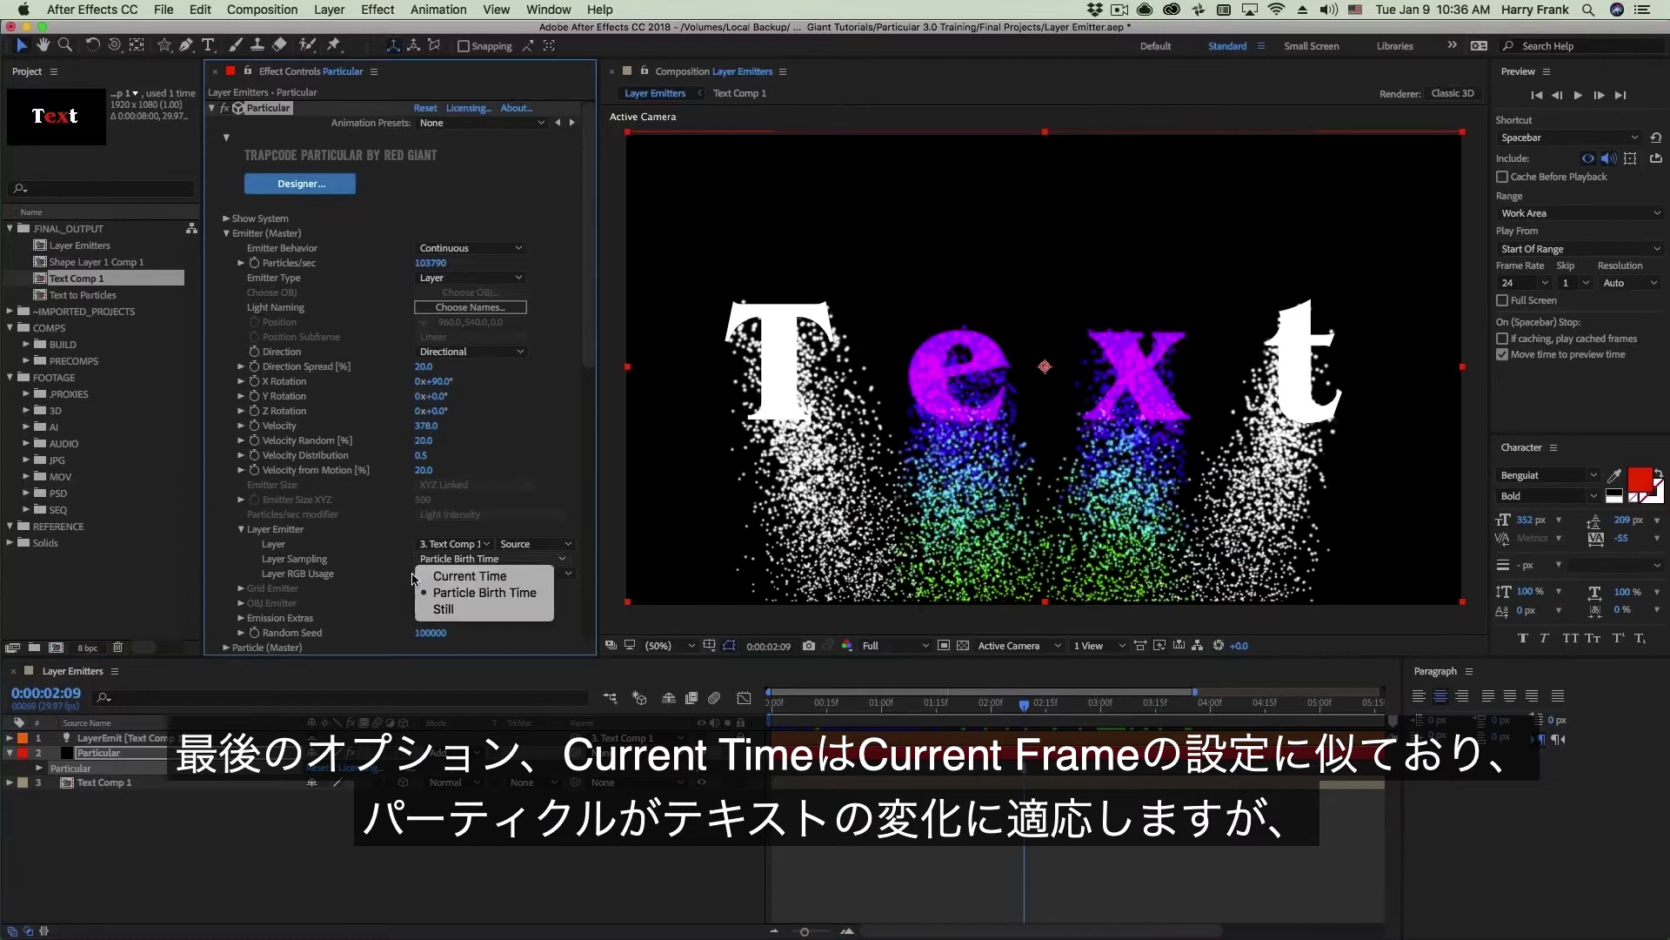
pyautogui.click(474, 576)
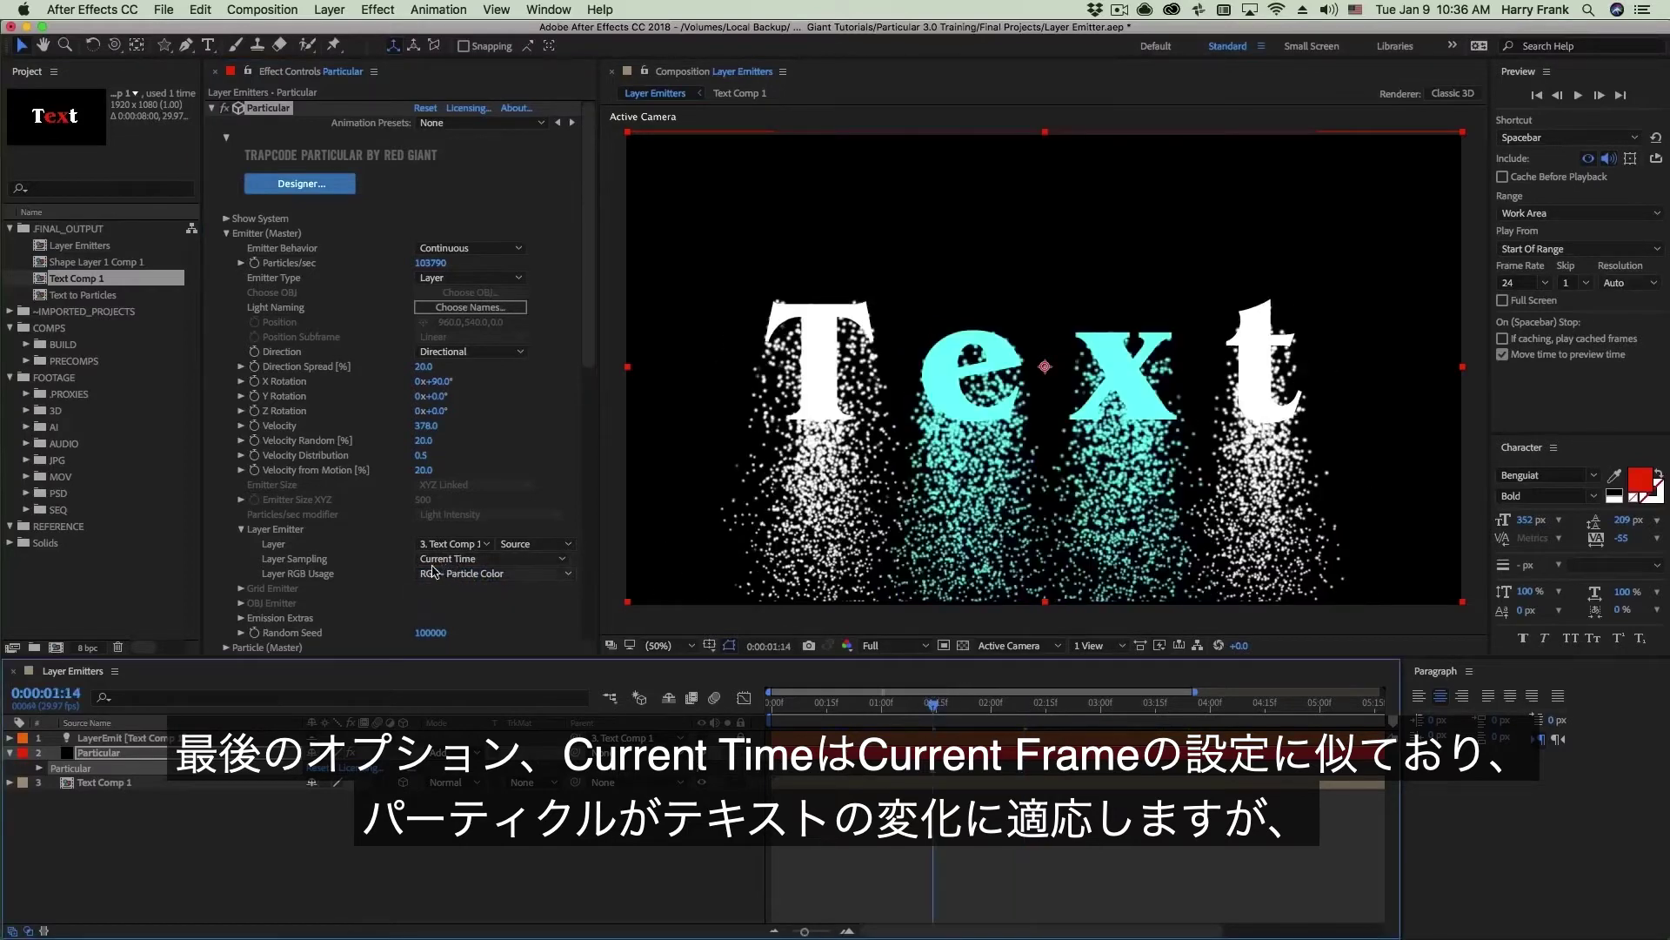
pyautogui.click(438, 559)
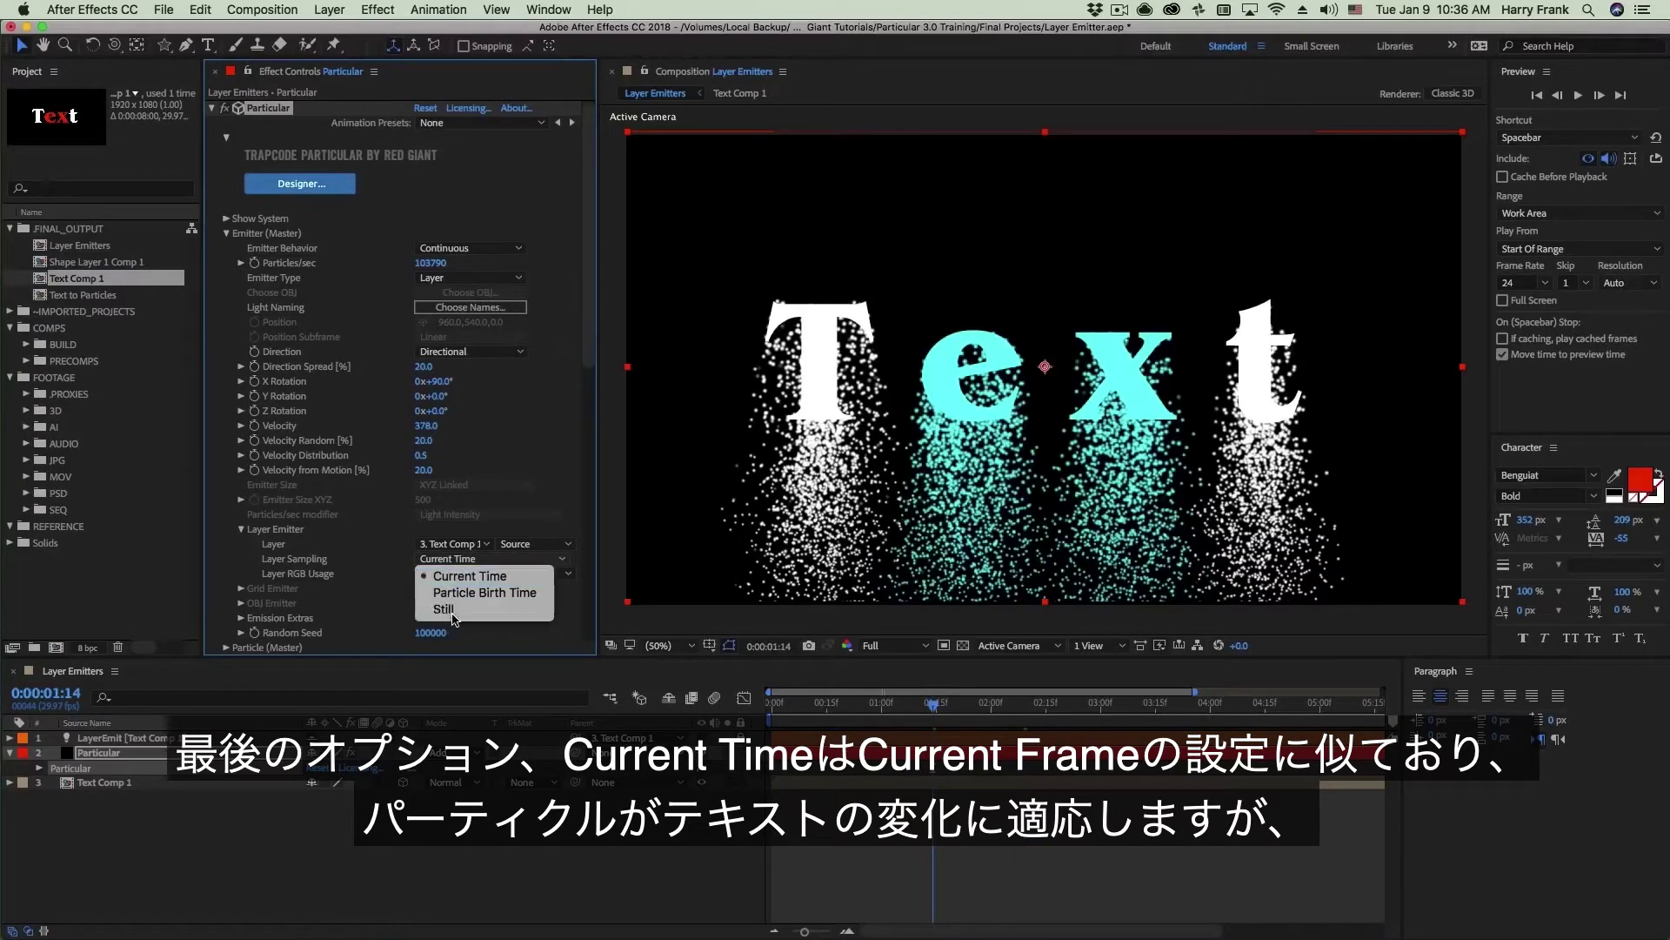
pyautogui.click(446, 610)
pyautogui.click(448, 560)
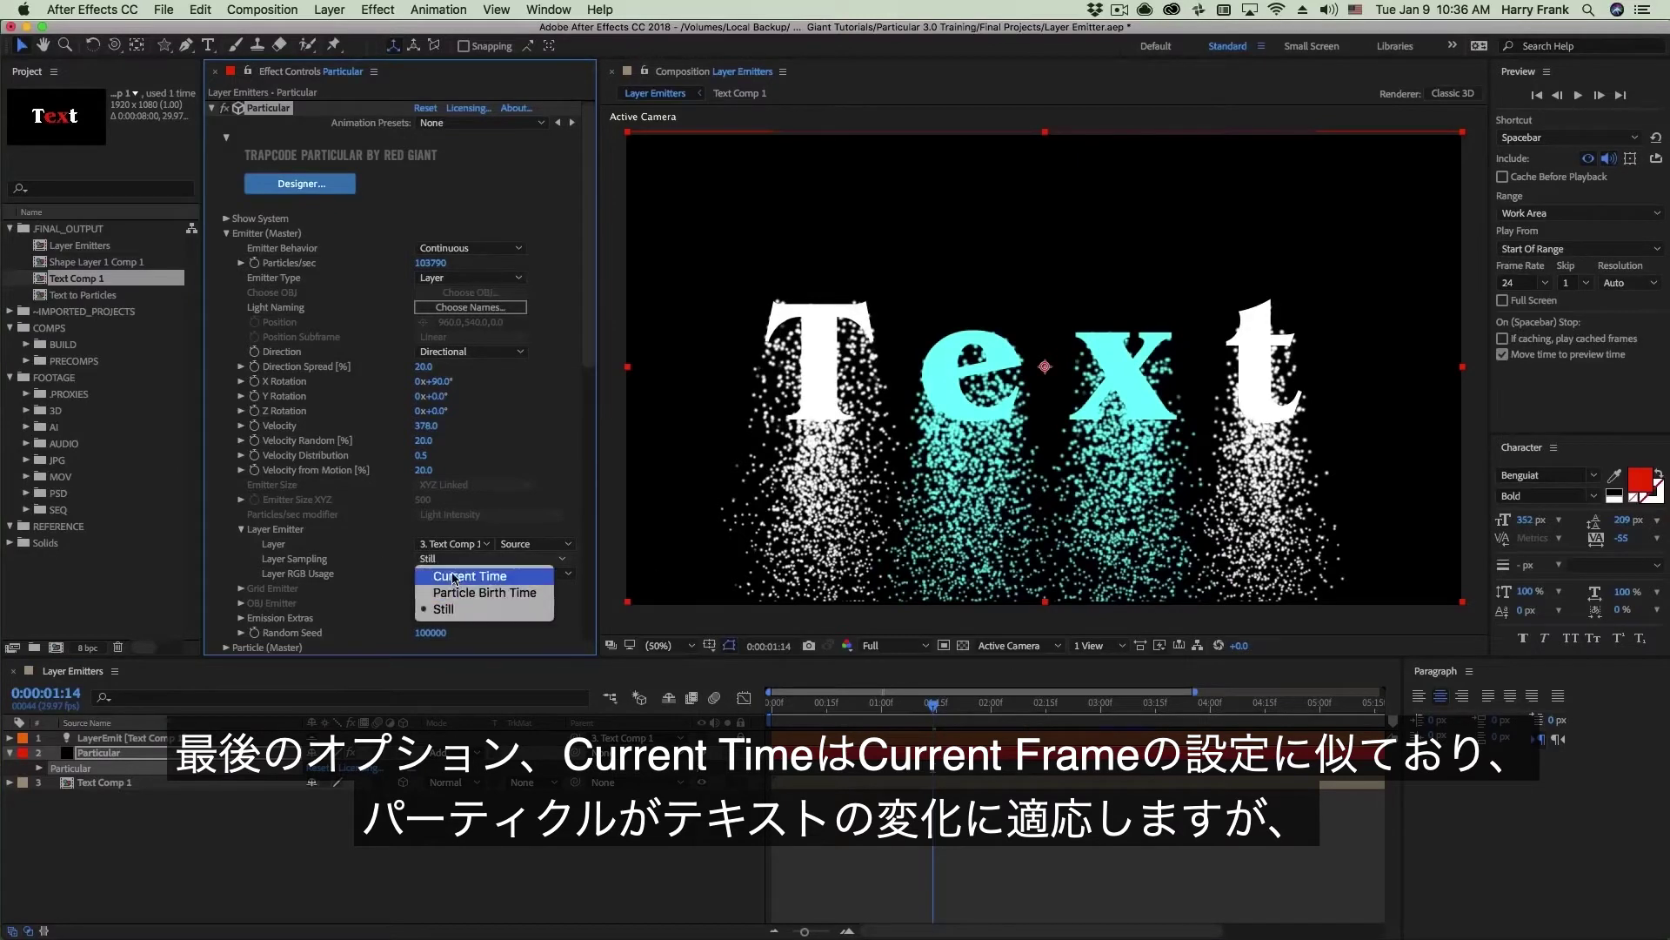
pyautogui.click(465, 576)
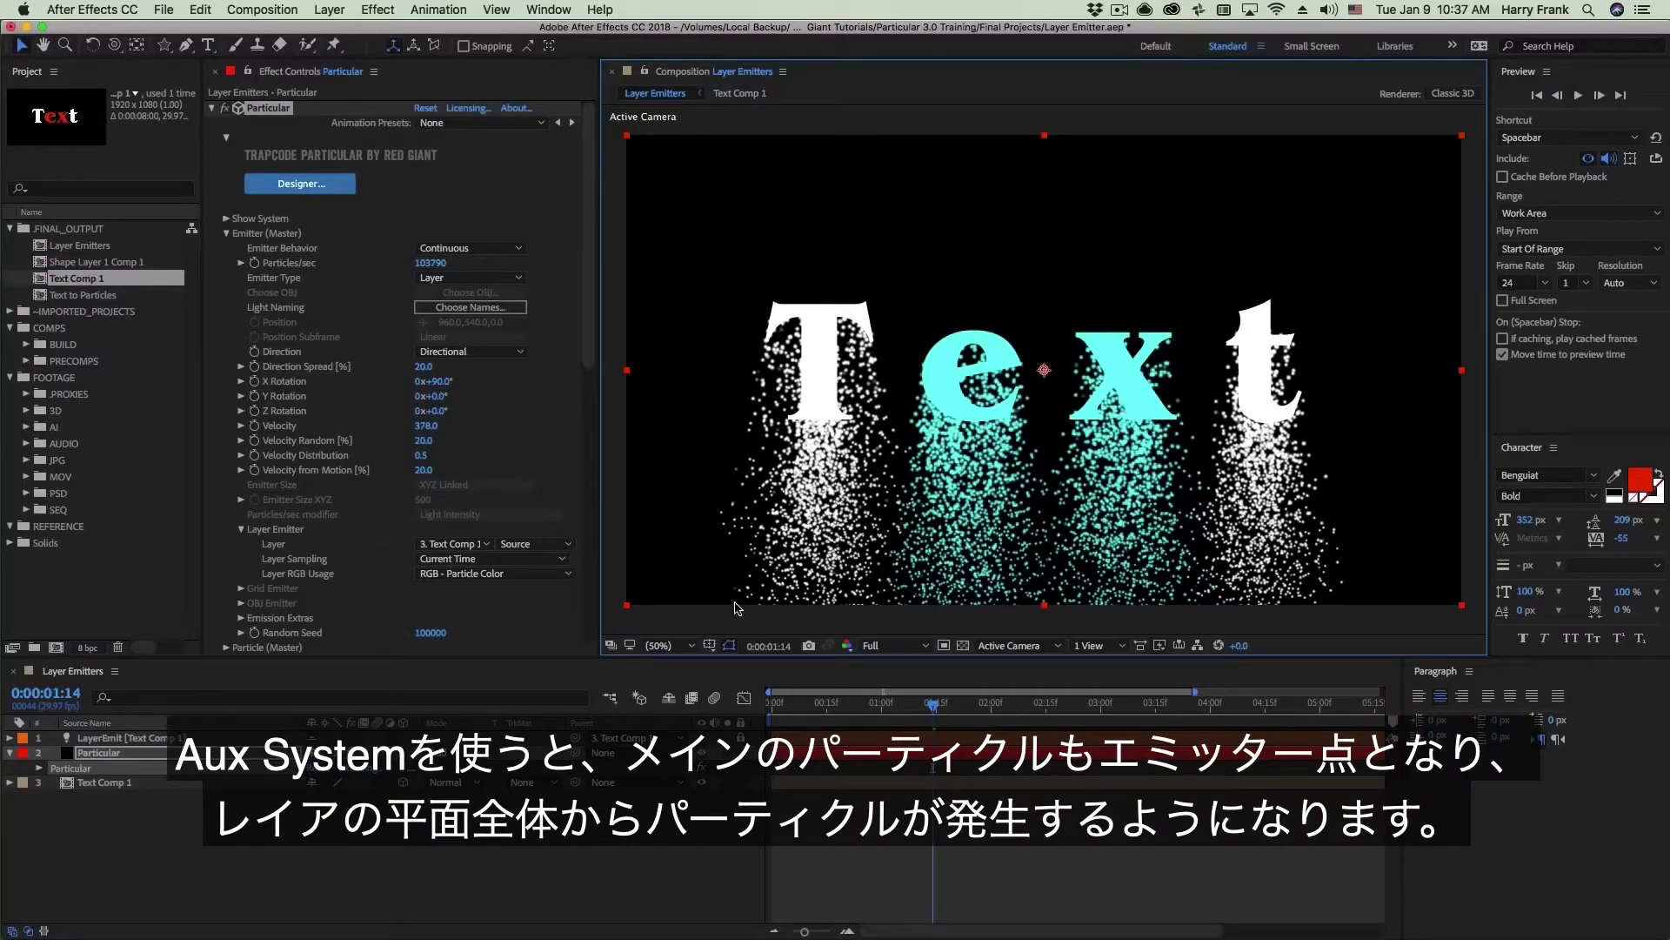
# Step: Set the Particular Aux System's Emit to Continuously while the emitter's Layer Sampling is on Current Time
pyautogui.click(875, 704)
pyautogui.click(932, 704)
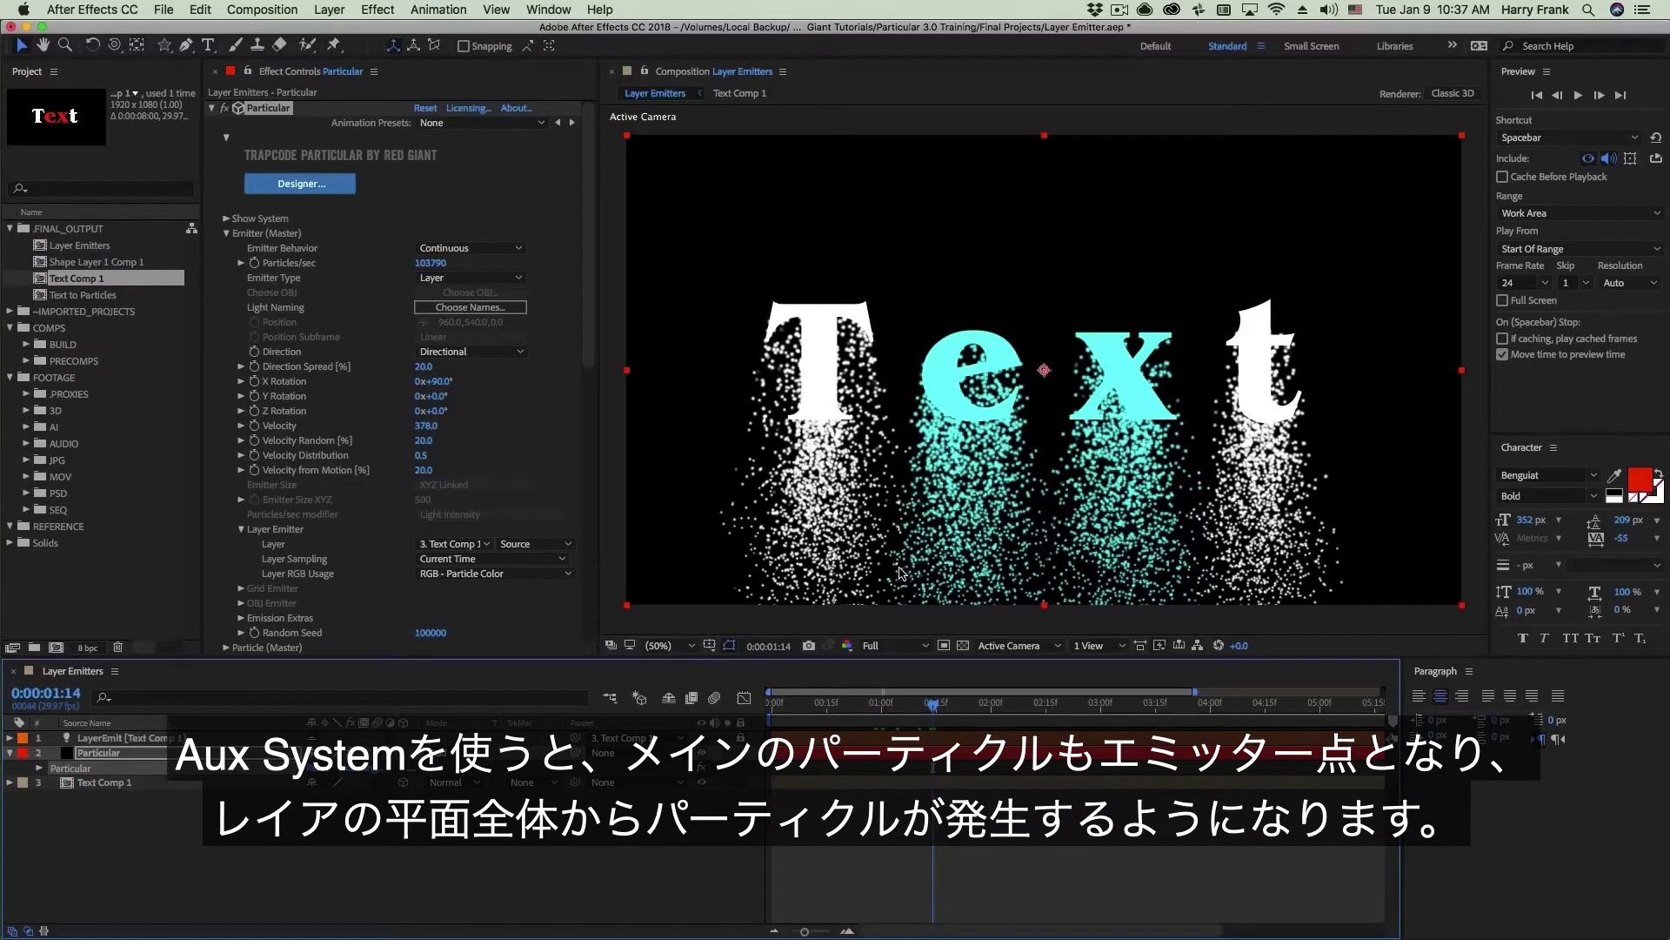
pyautogui.scroll(-10, 283, 462)
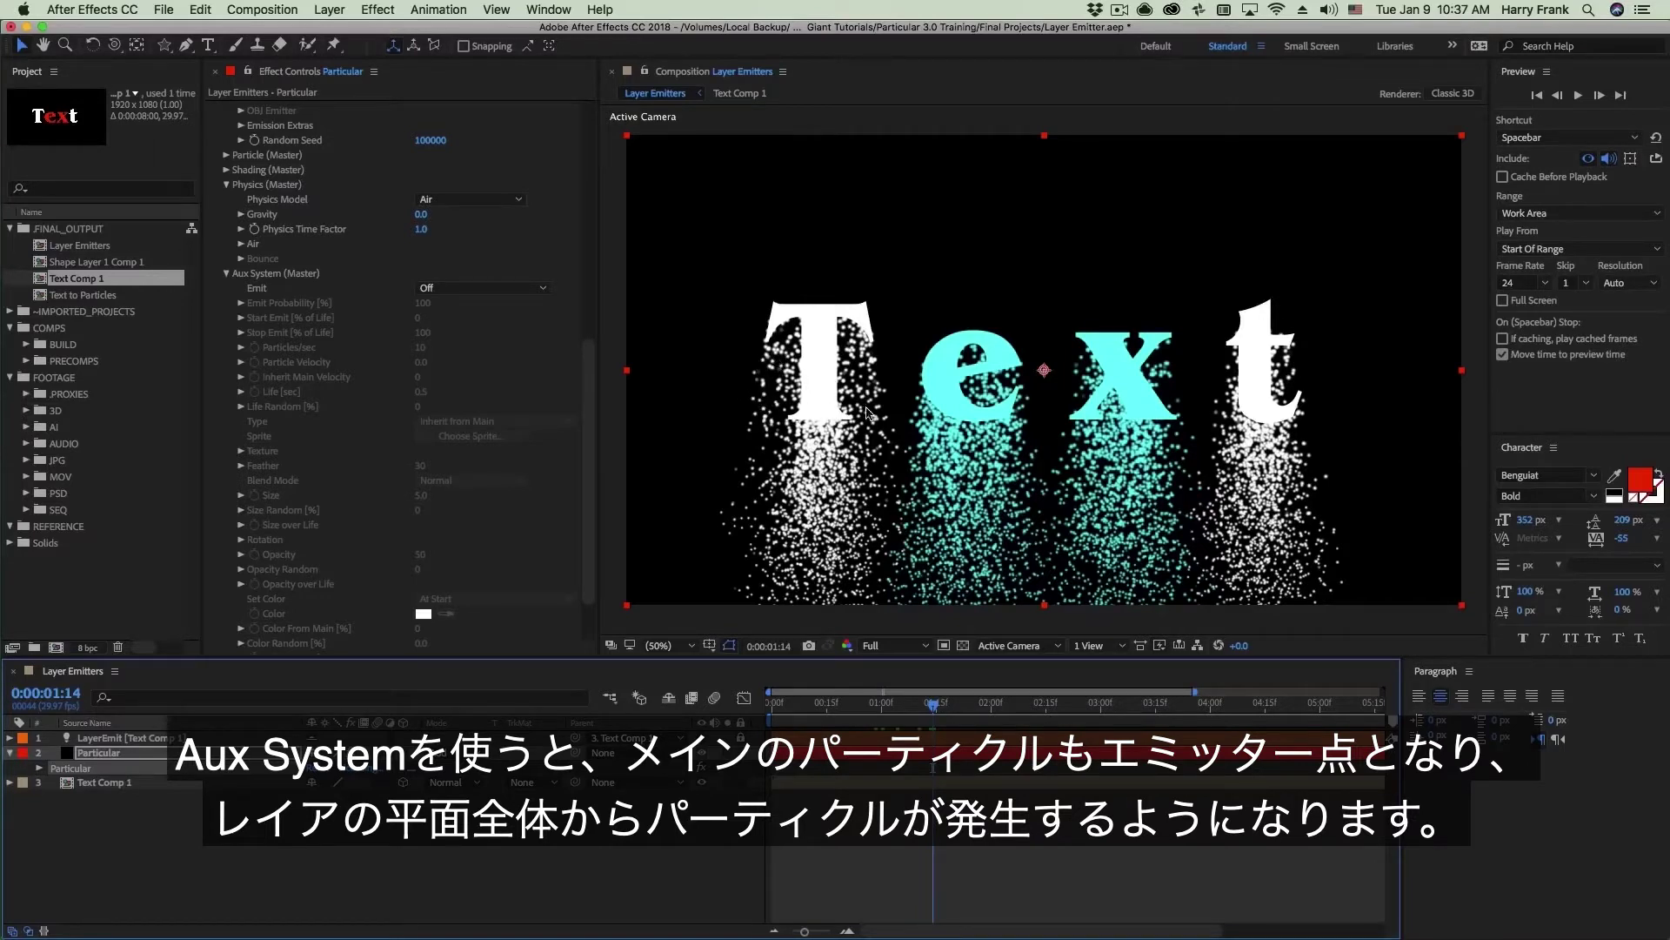
pyautogui.click(427, 289)
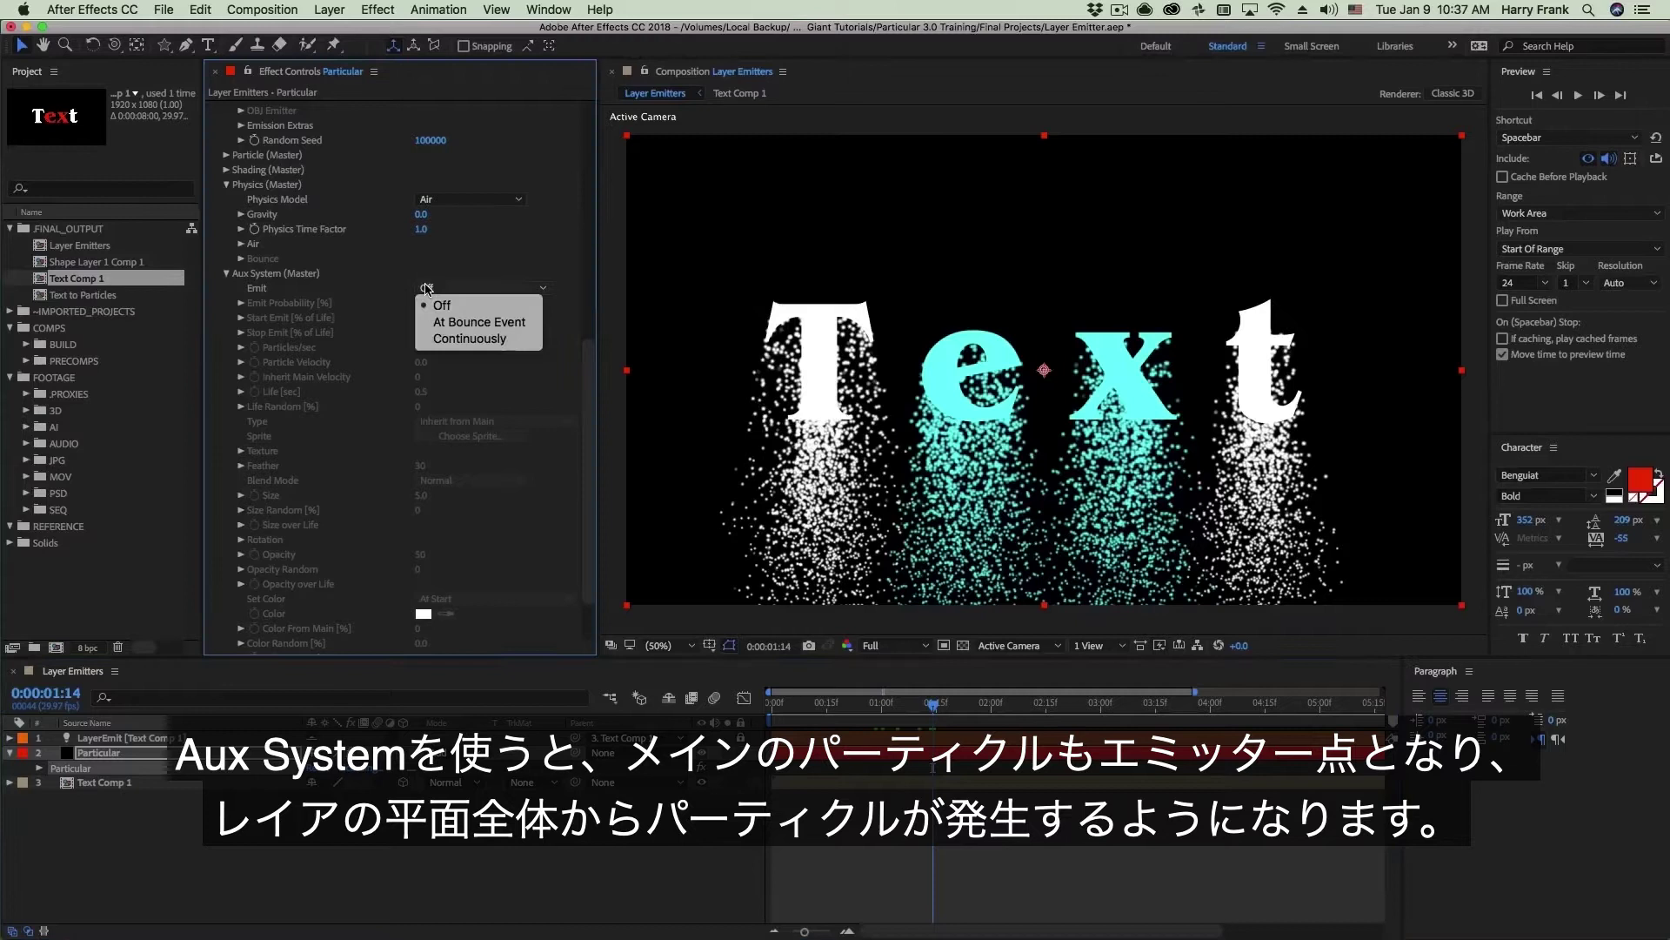
pyautogui.click(476, 340)
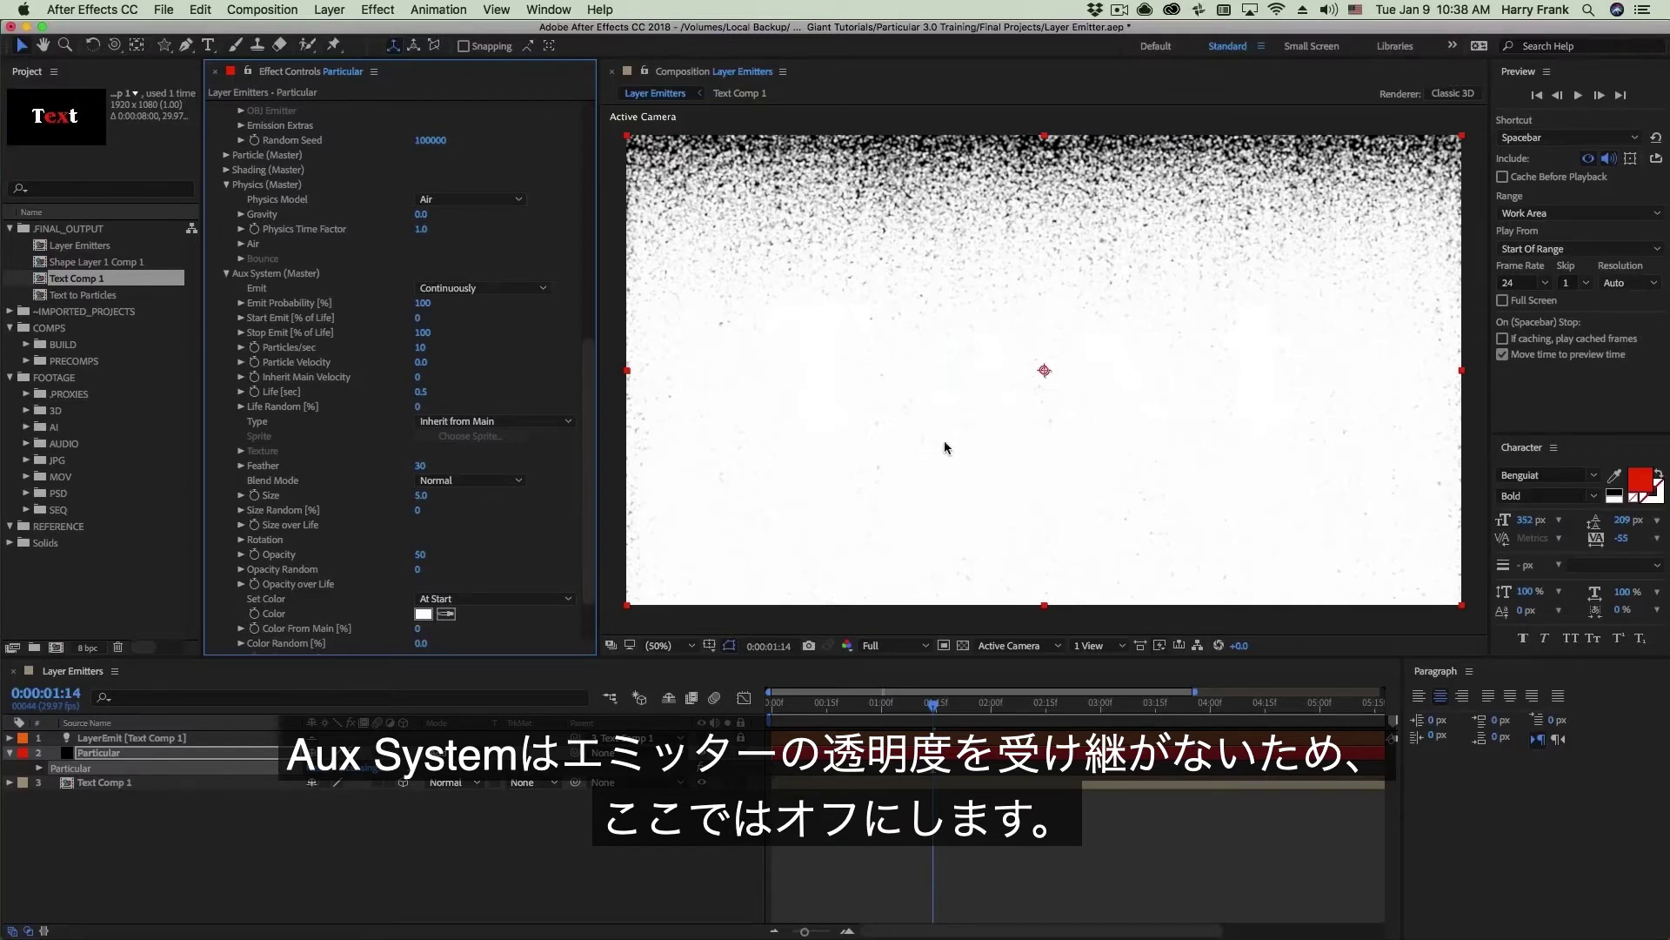
# Step: Turn the Particular Aux System's Emit back to Off
pyautogui.scroll(-2, 400, 374)
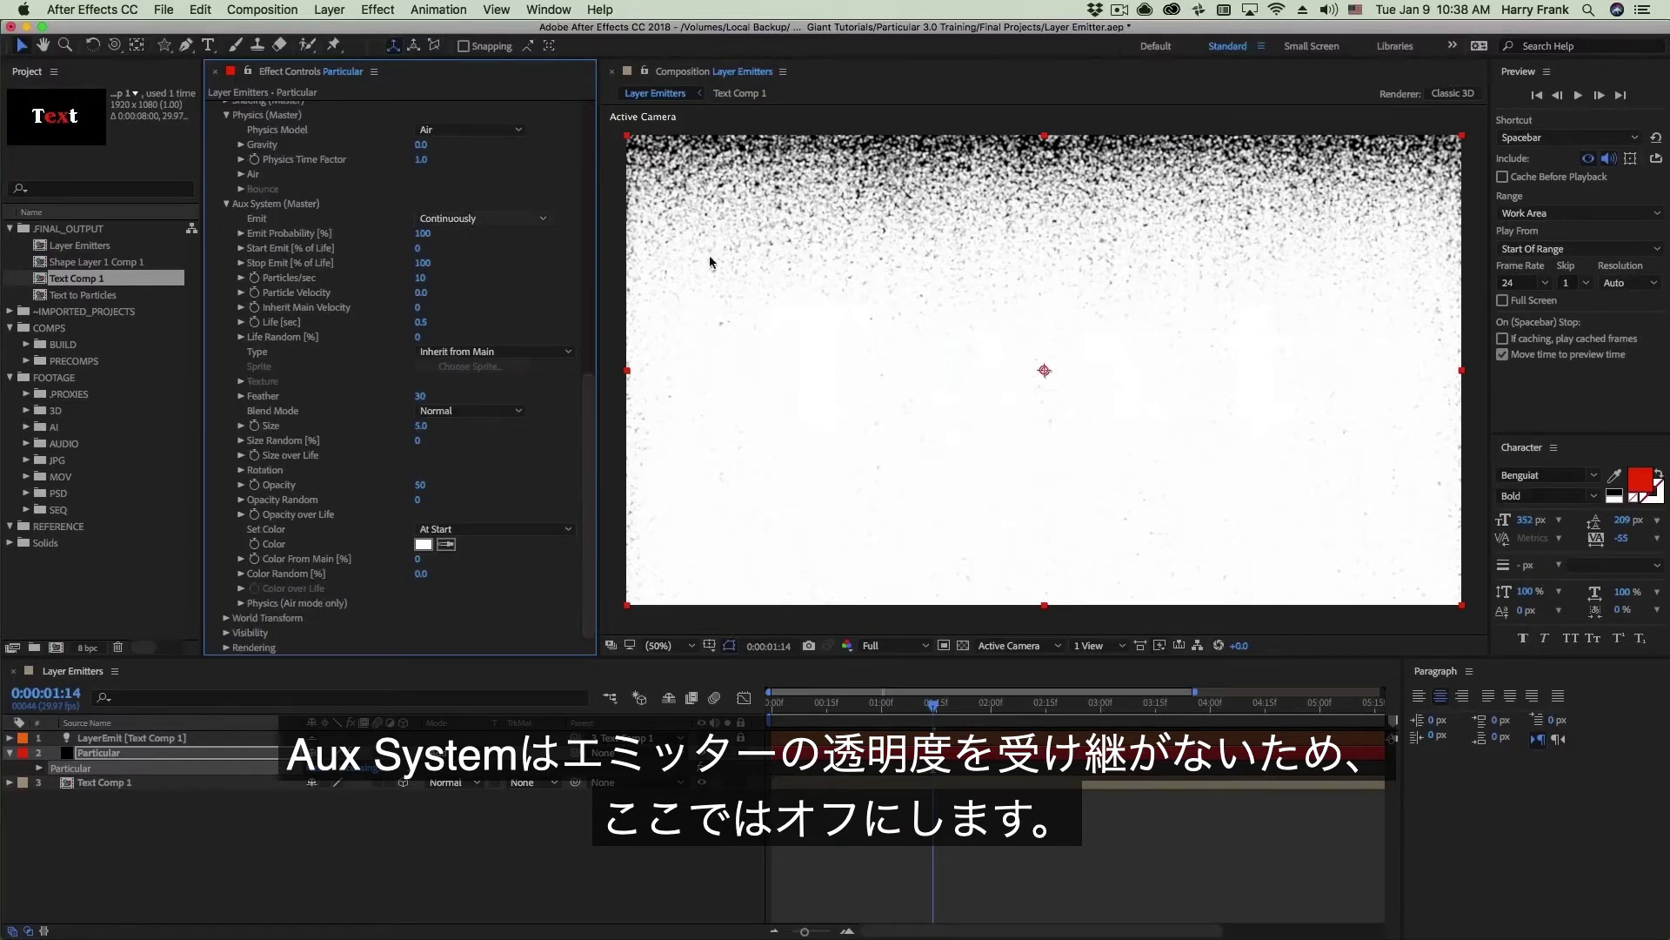
pyautogui.click(461, 219)
pyautogui.click(461, 242)
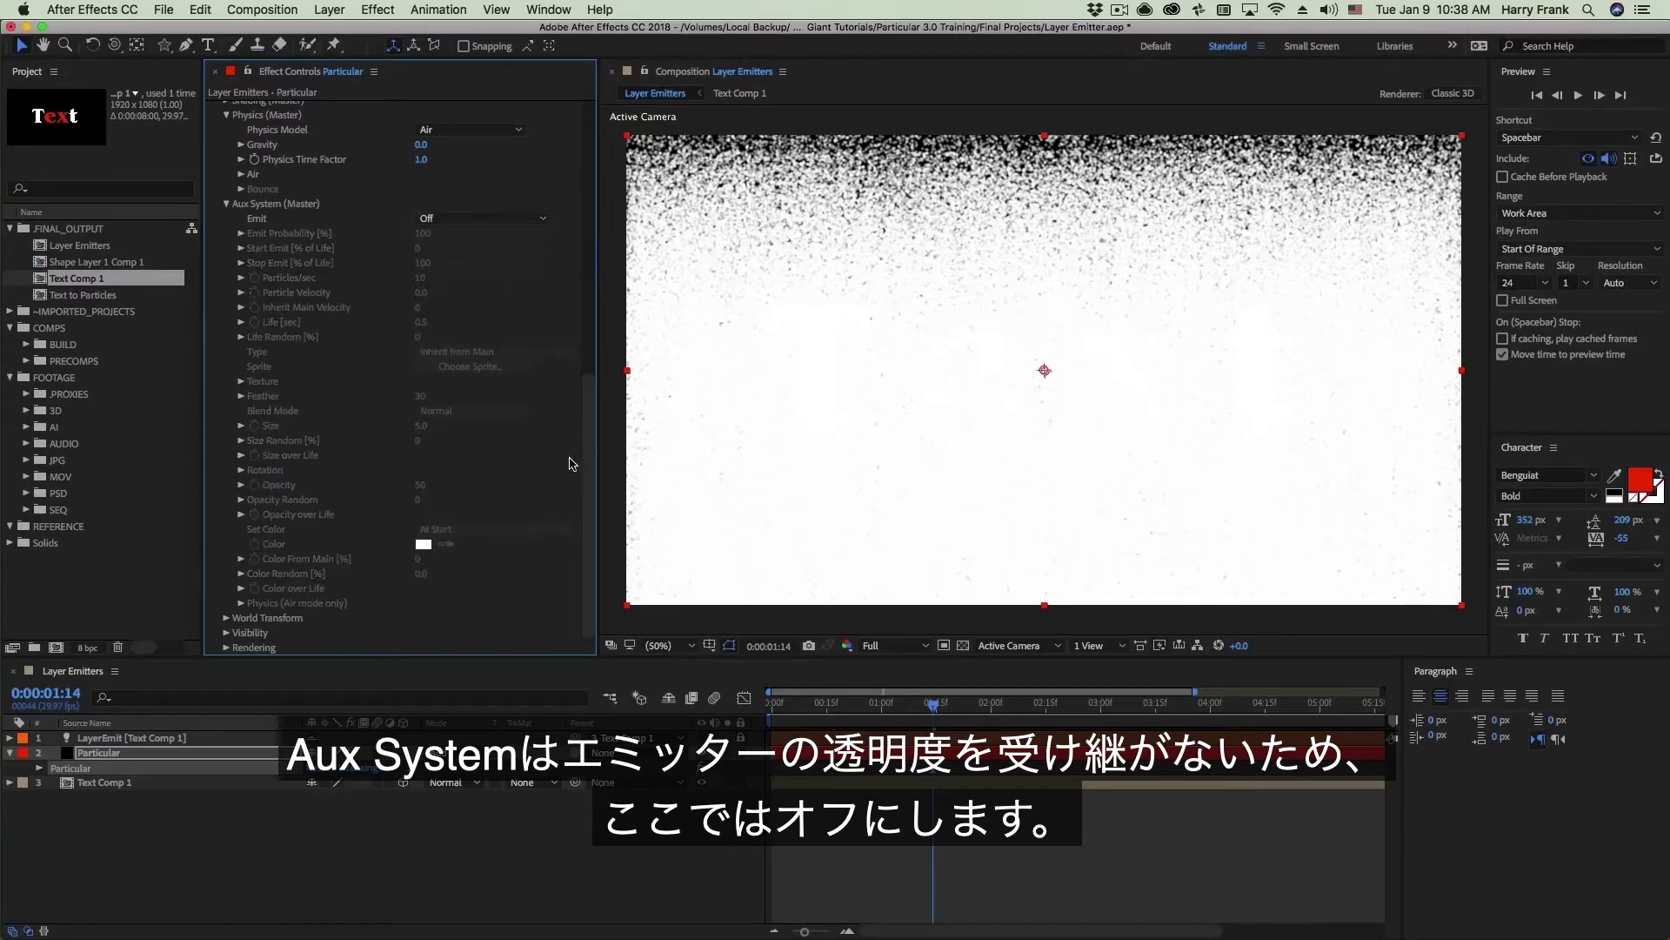
# Step: Try the emitter's Layer Sampling on Still, settle on Particle Birth Time and scrub the composition to 0:00:01:28
pyautogui.moveTo(591, 464); pyautogui.dragTo(595, 261)
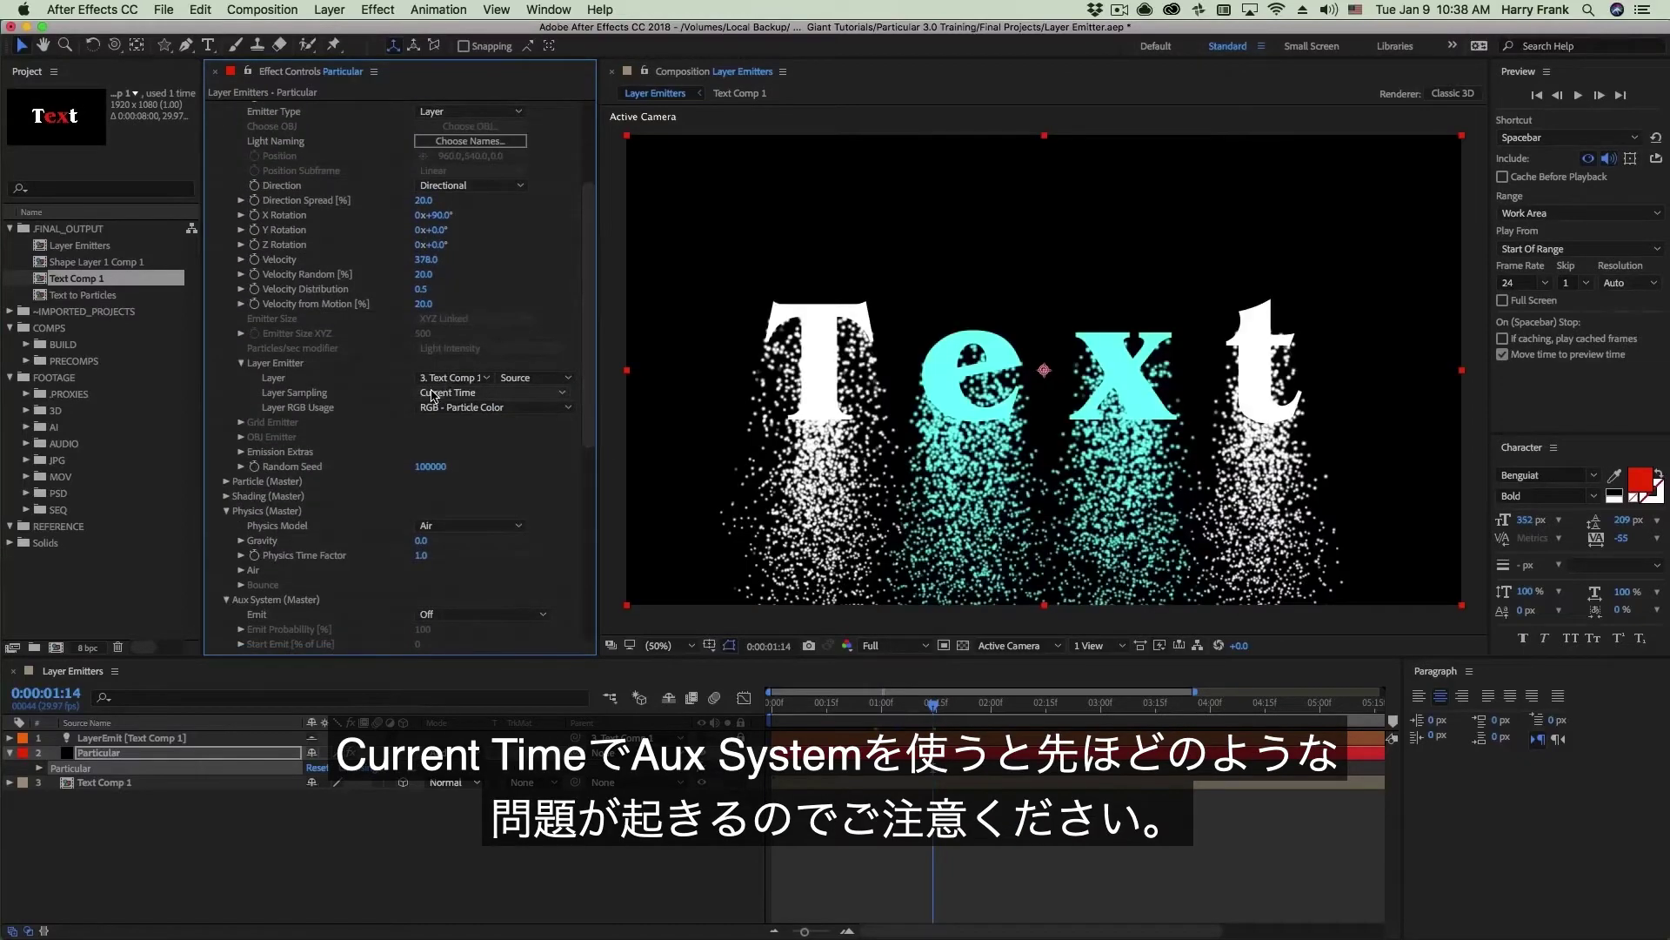
pyautogui.click(487, 393)
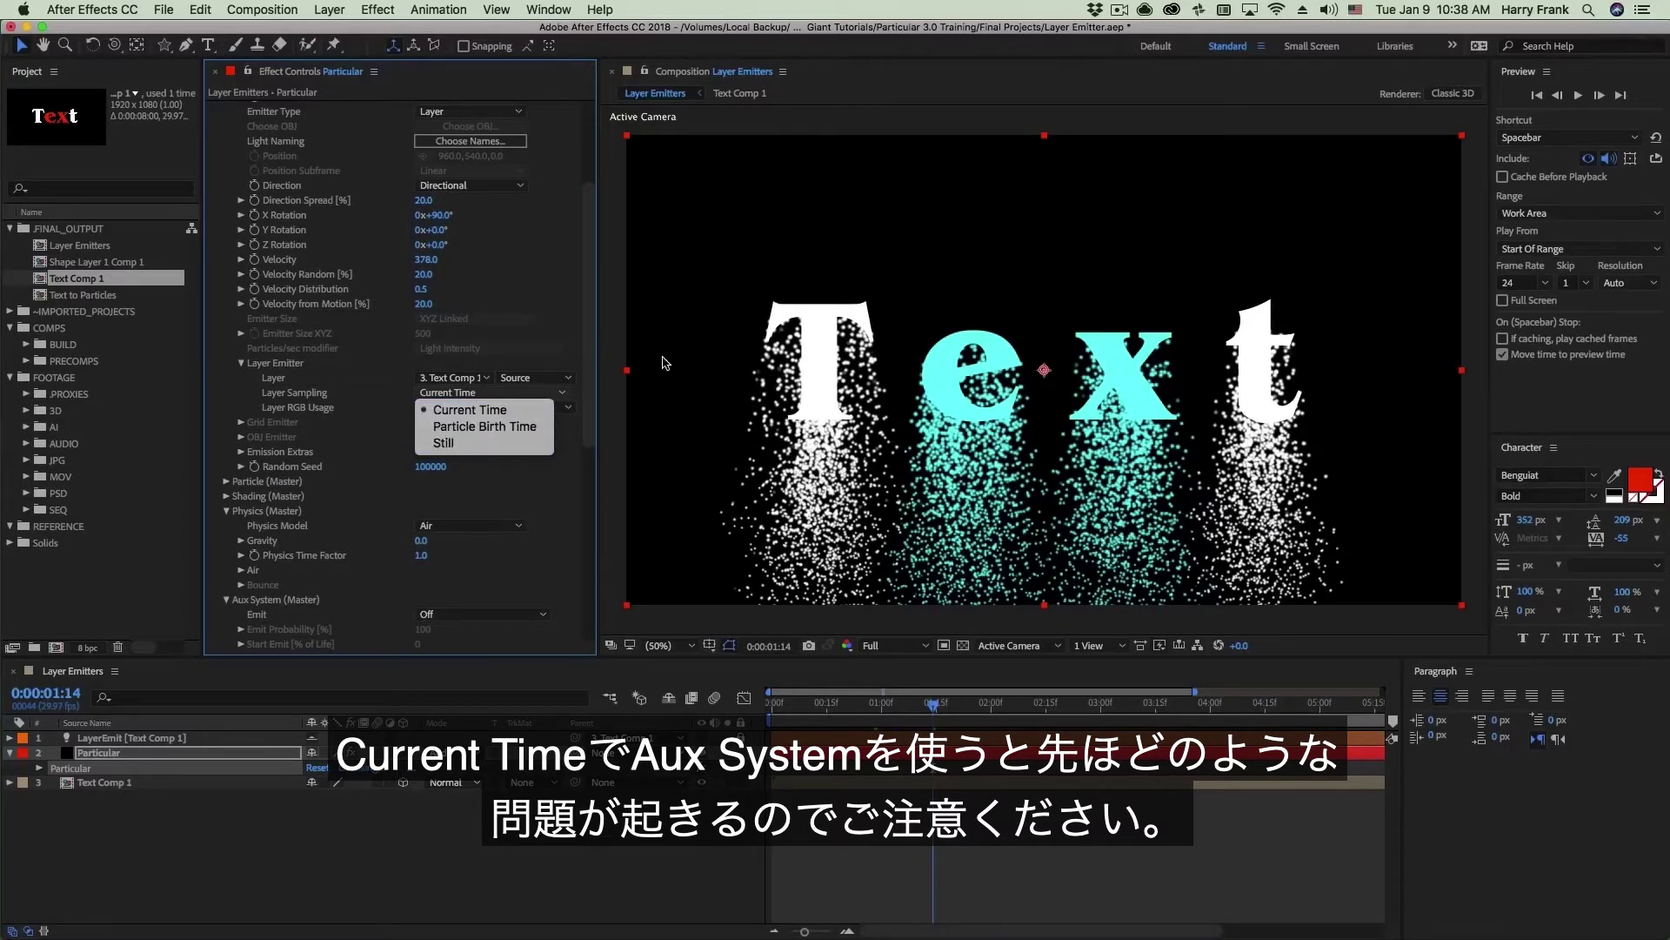
pyautogui.click(443, 445)
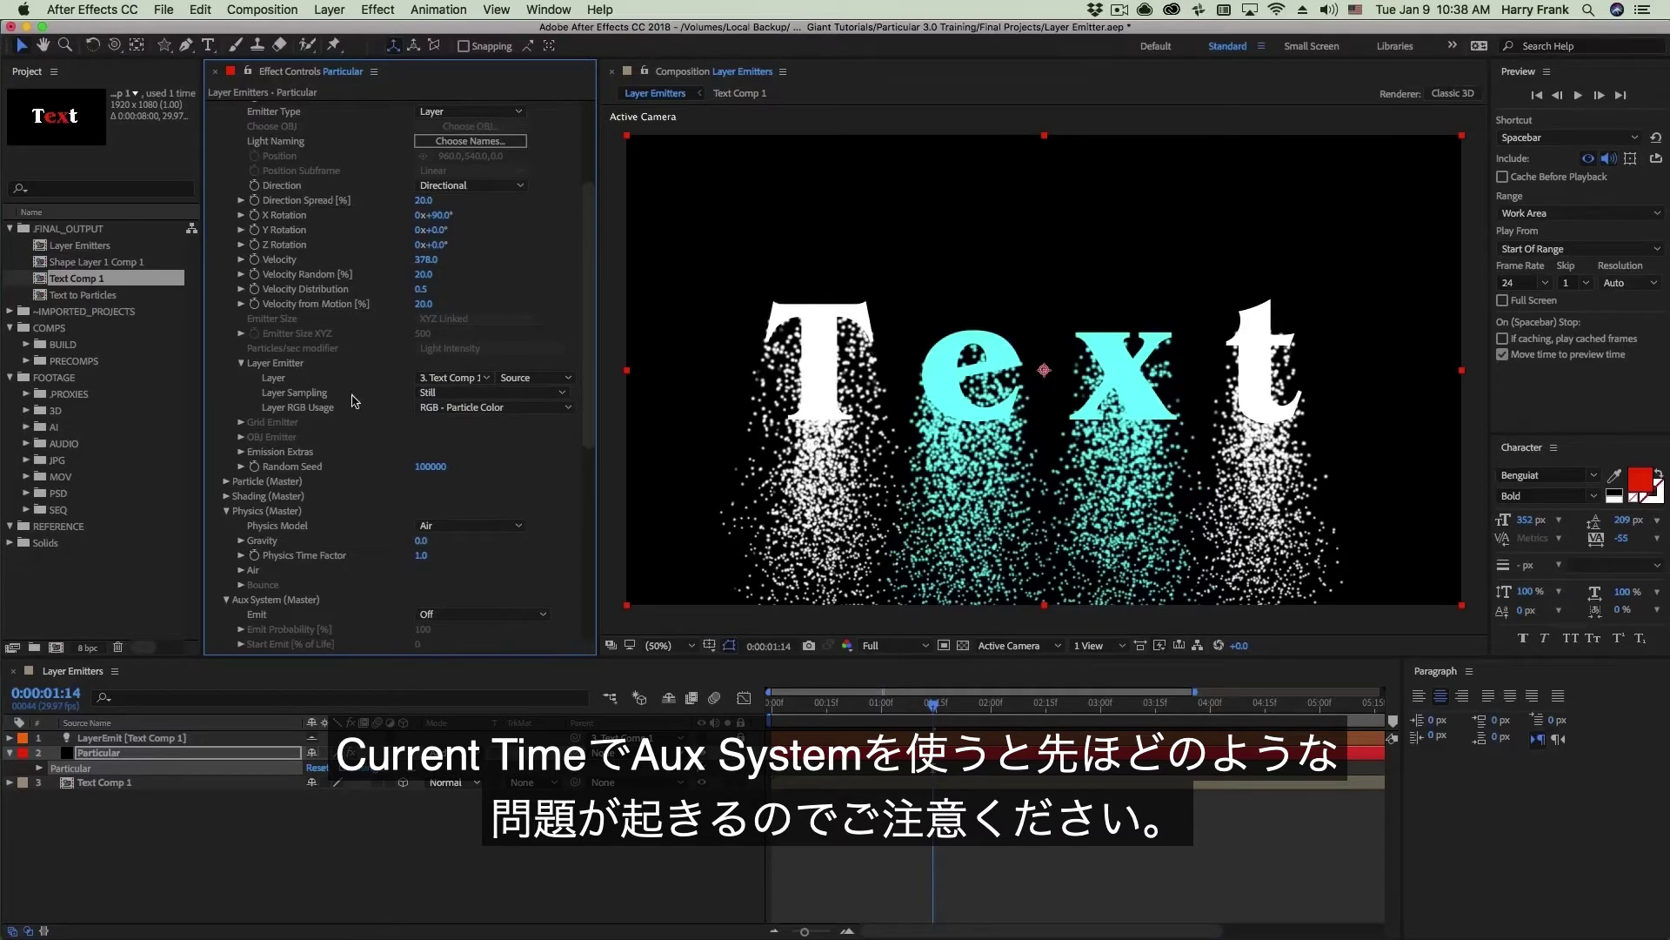
pyautogui.click(465, 392)
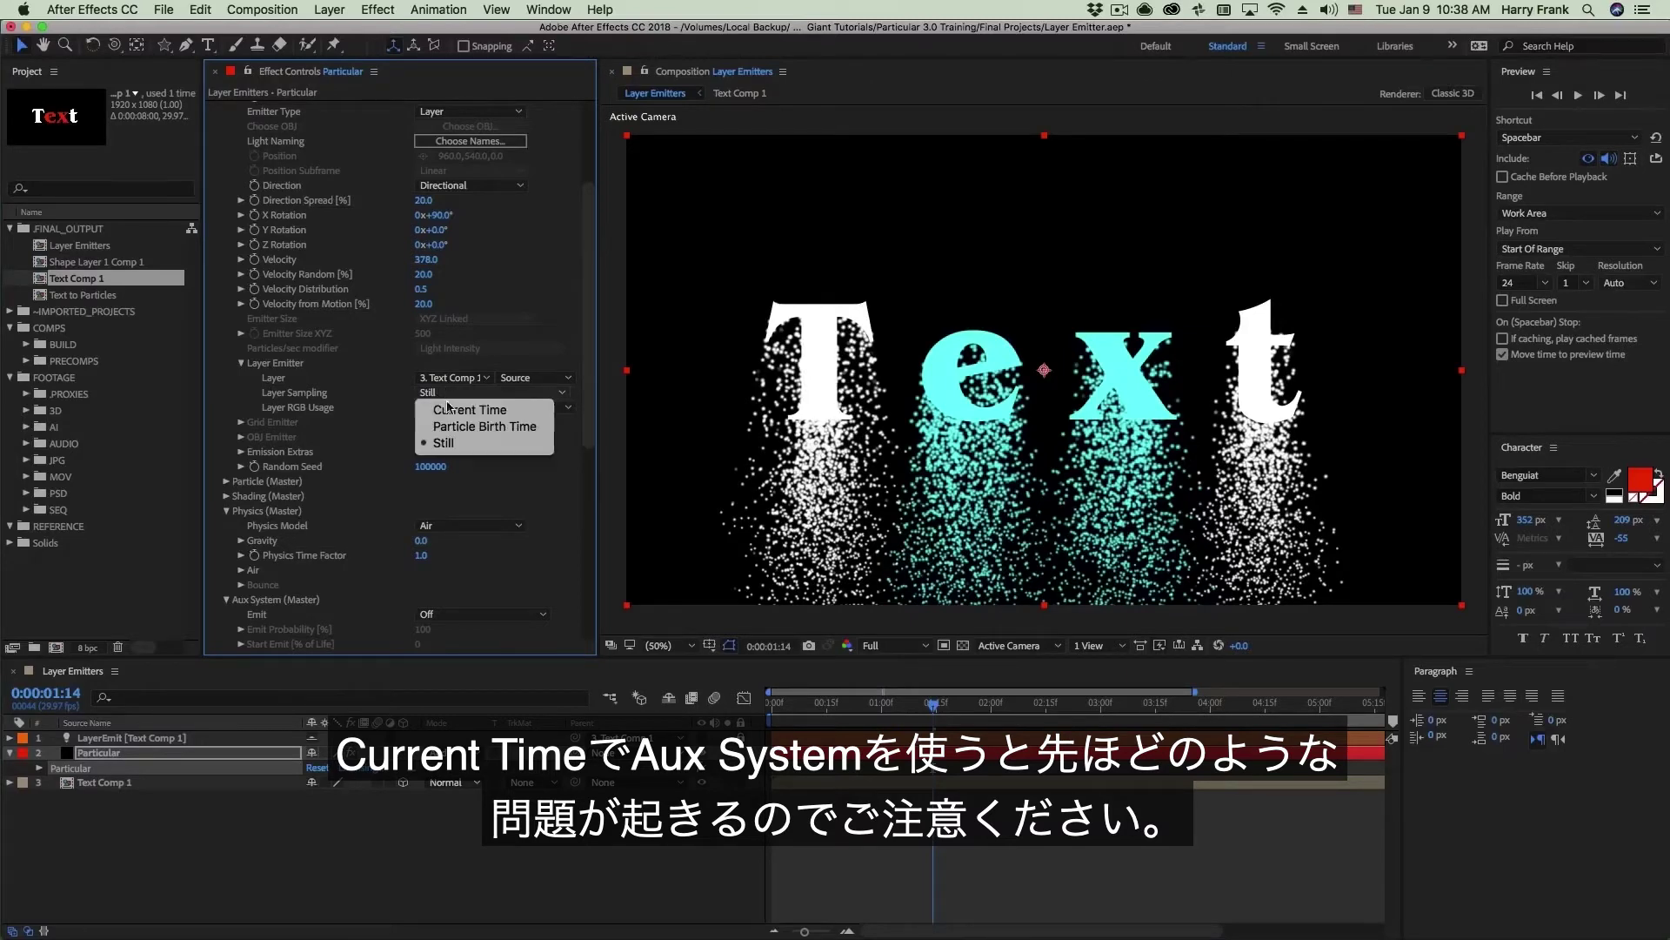
pyautogui.click(487, 444)
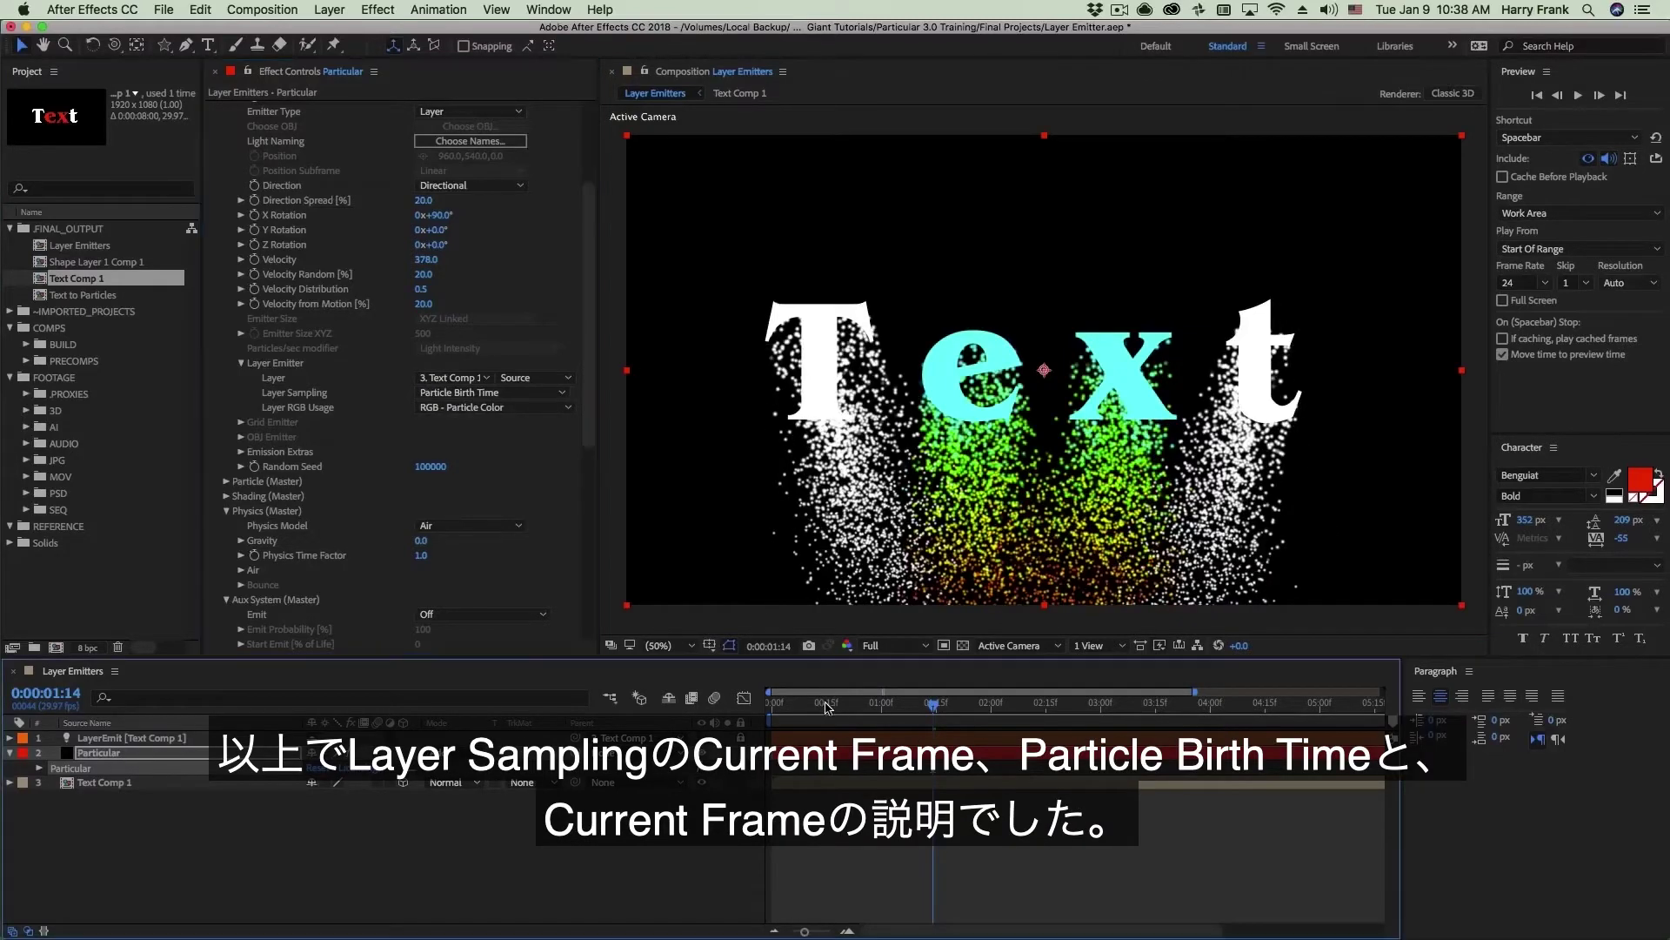
pyautogui.click(925, 703)
pyautogui.moveTo(934, 720); pyautogui.dragTo(984, 720)
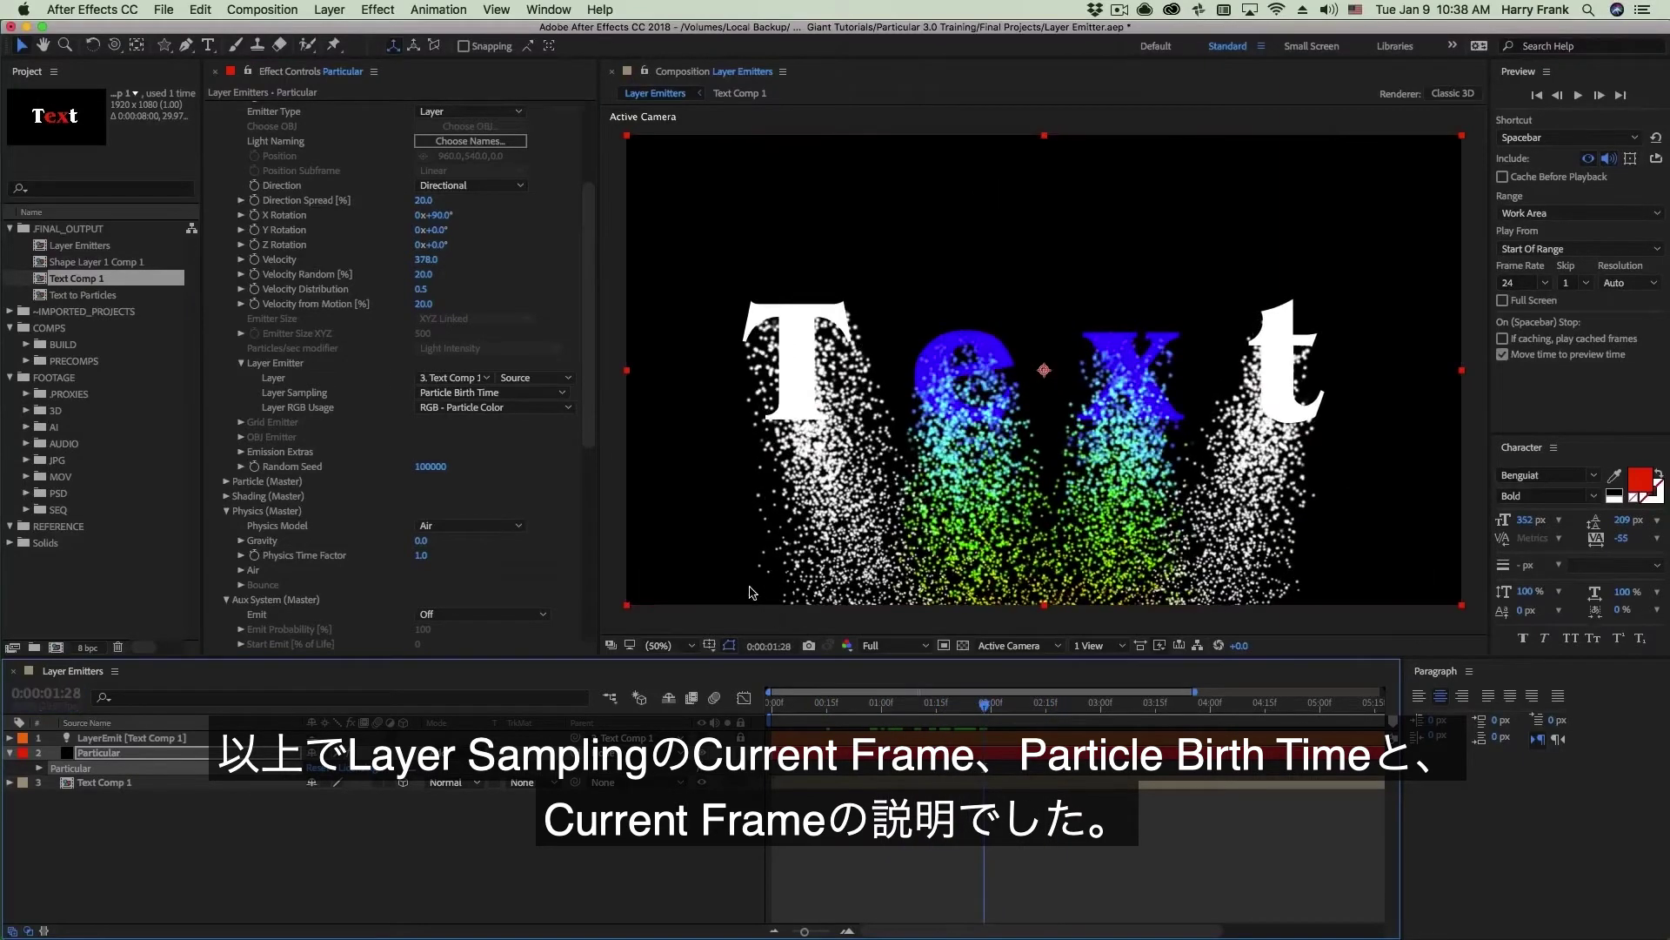
# Step: Set the layer emitter's Layer RGB Usage to Lightness - Size
pyautogui.click(498, 408)
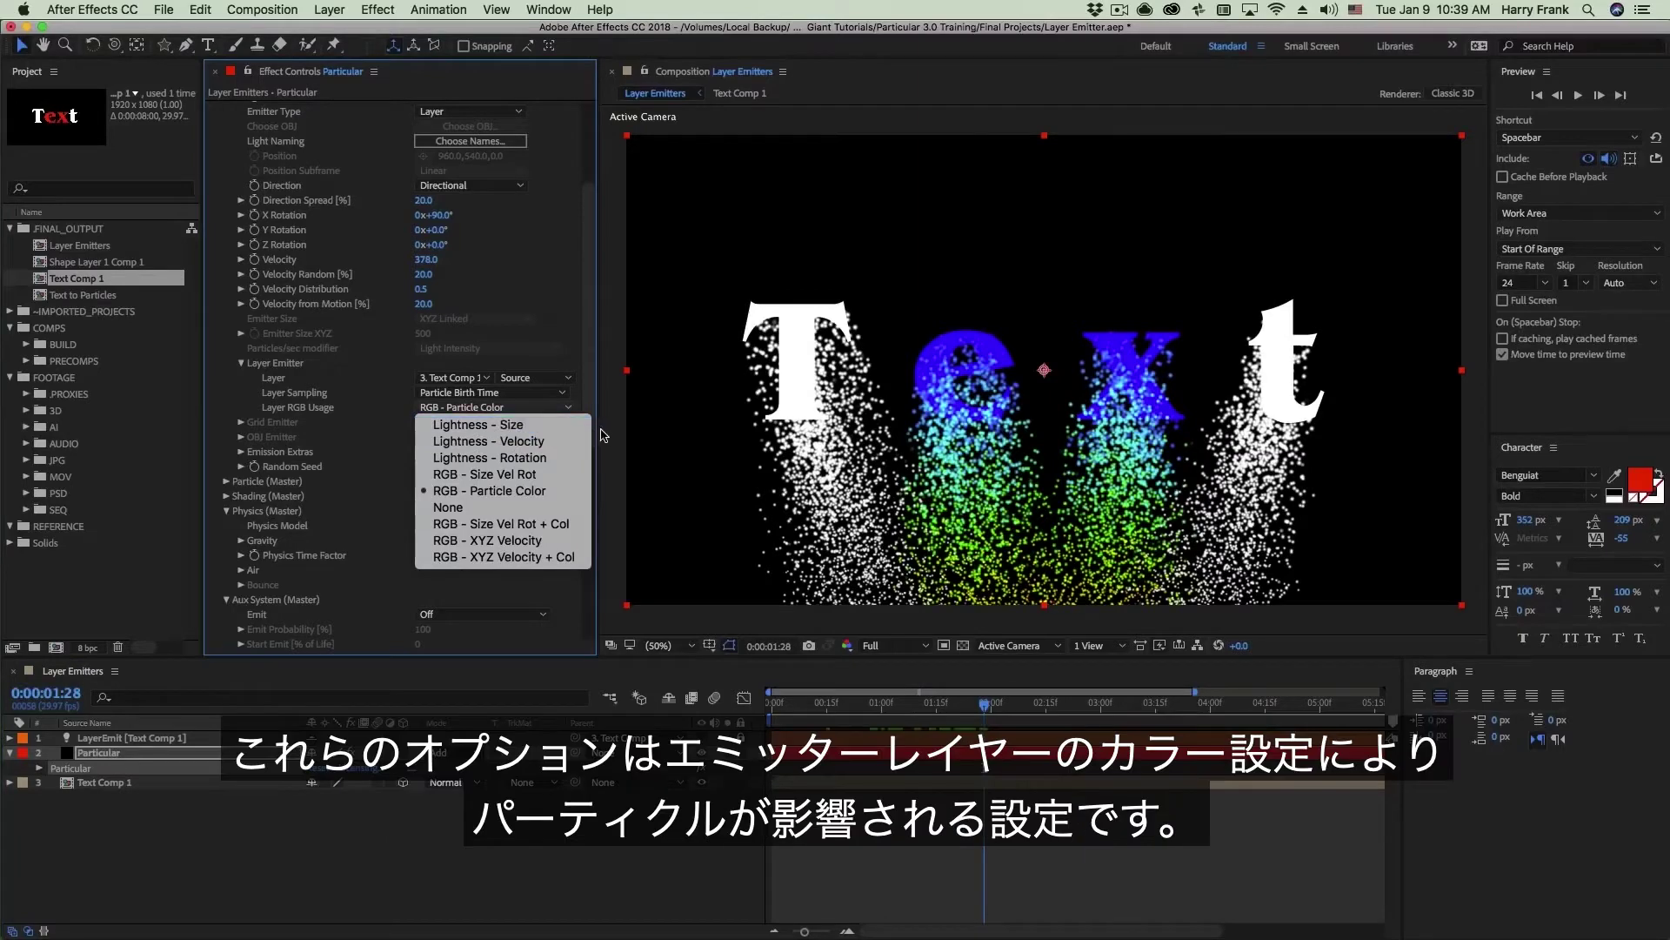
pyautogui.press('Return')
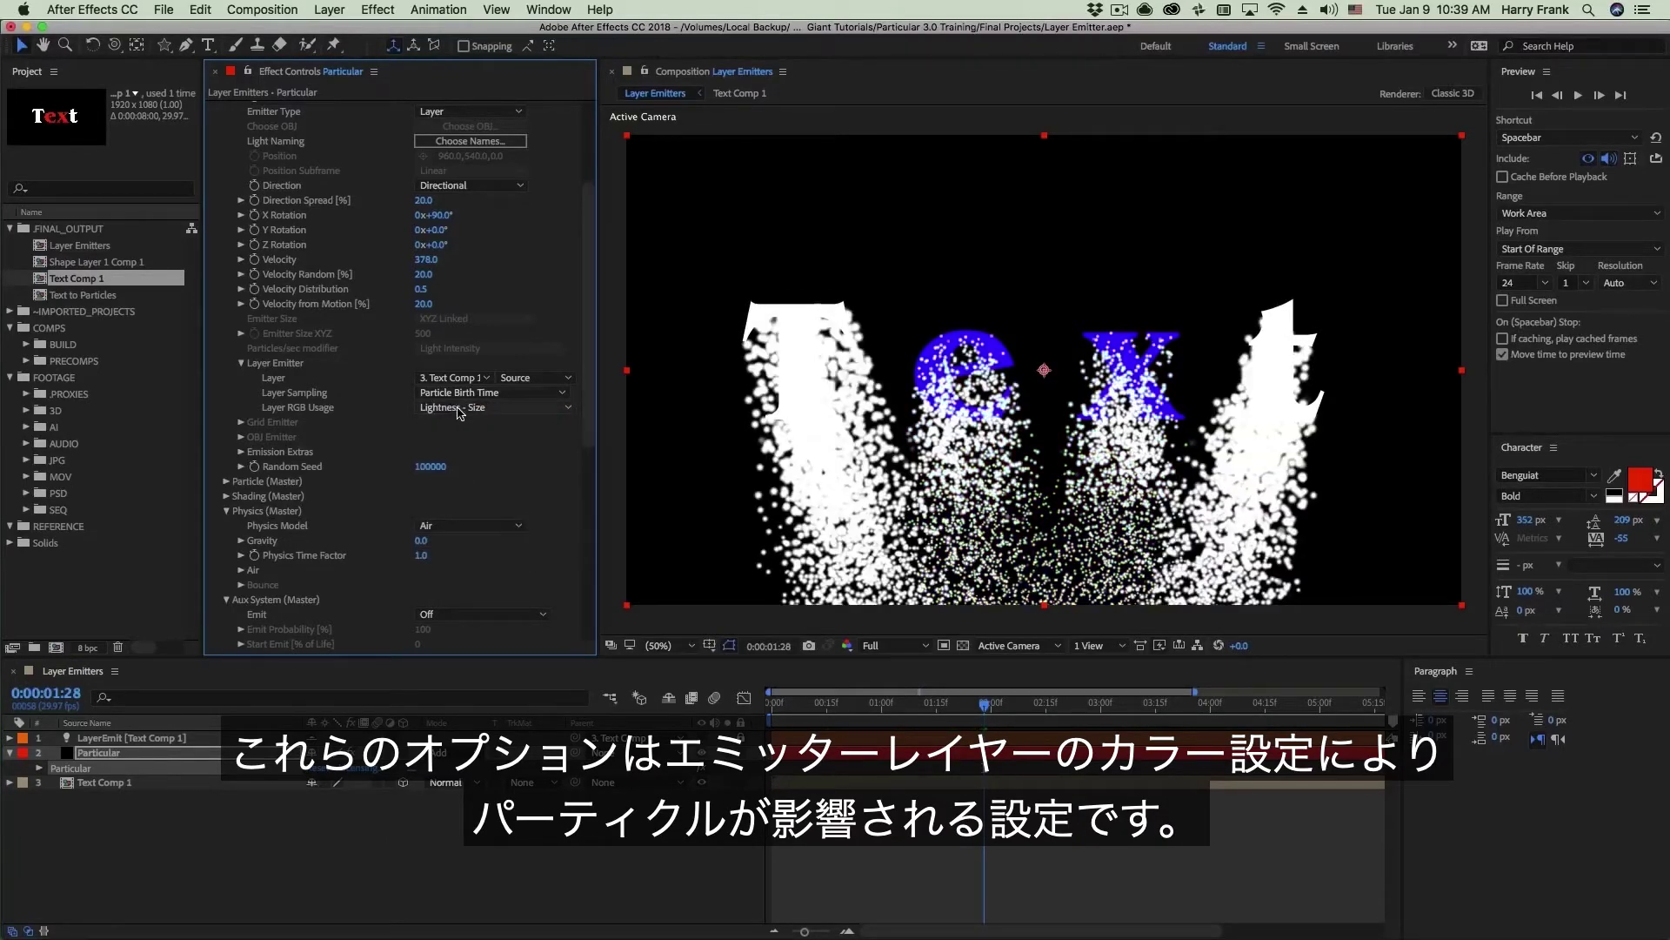
pyautogui.click(538, 407)
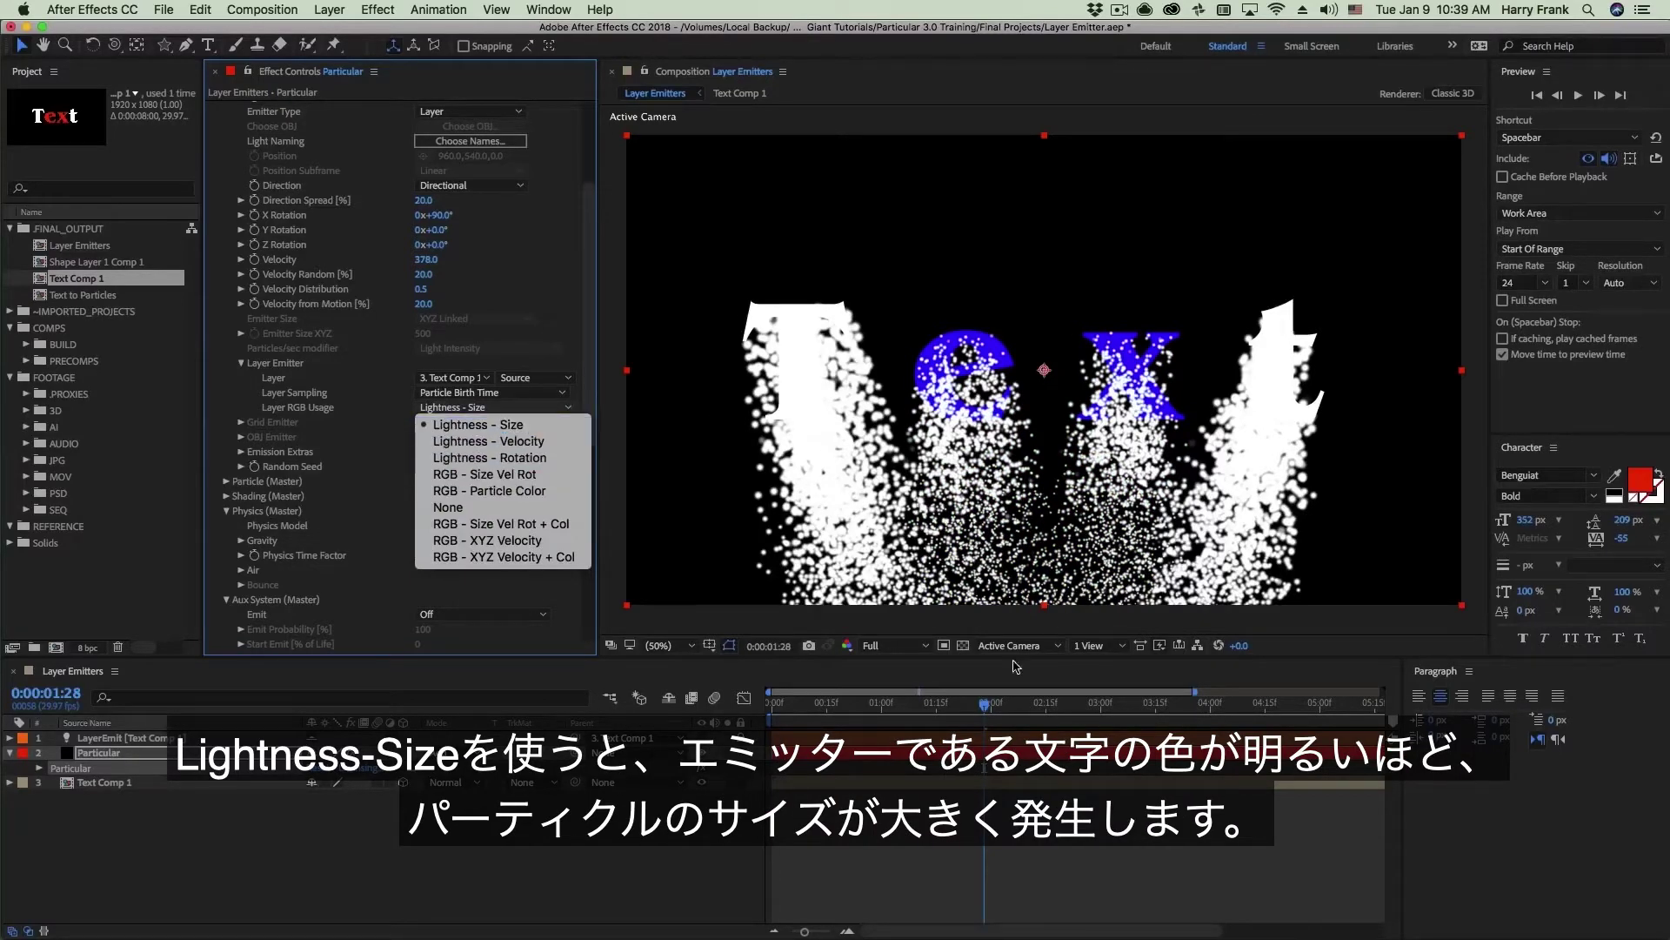
pyautogui.click(511, 425)
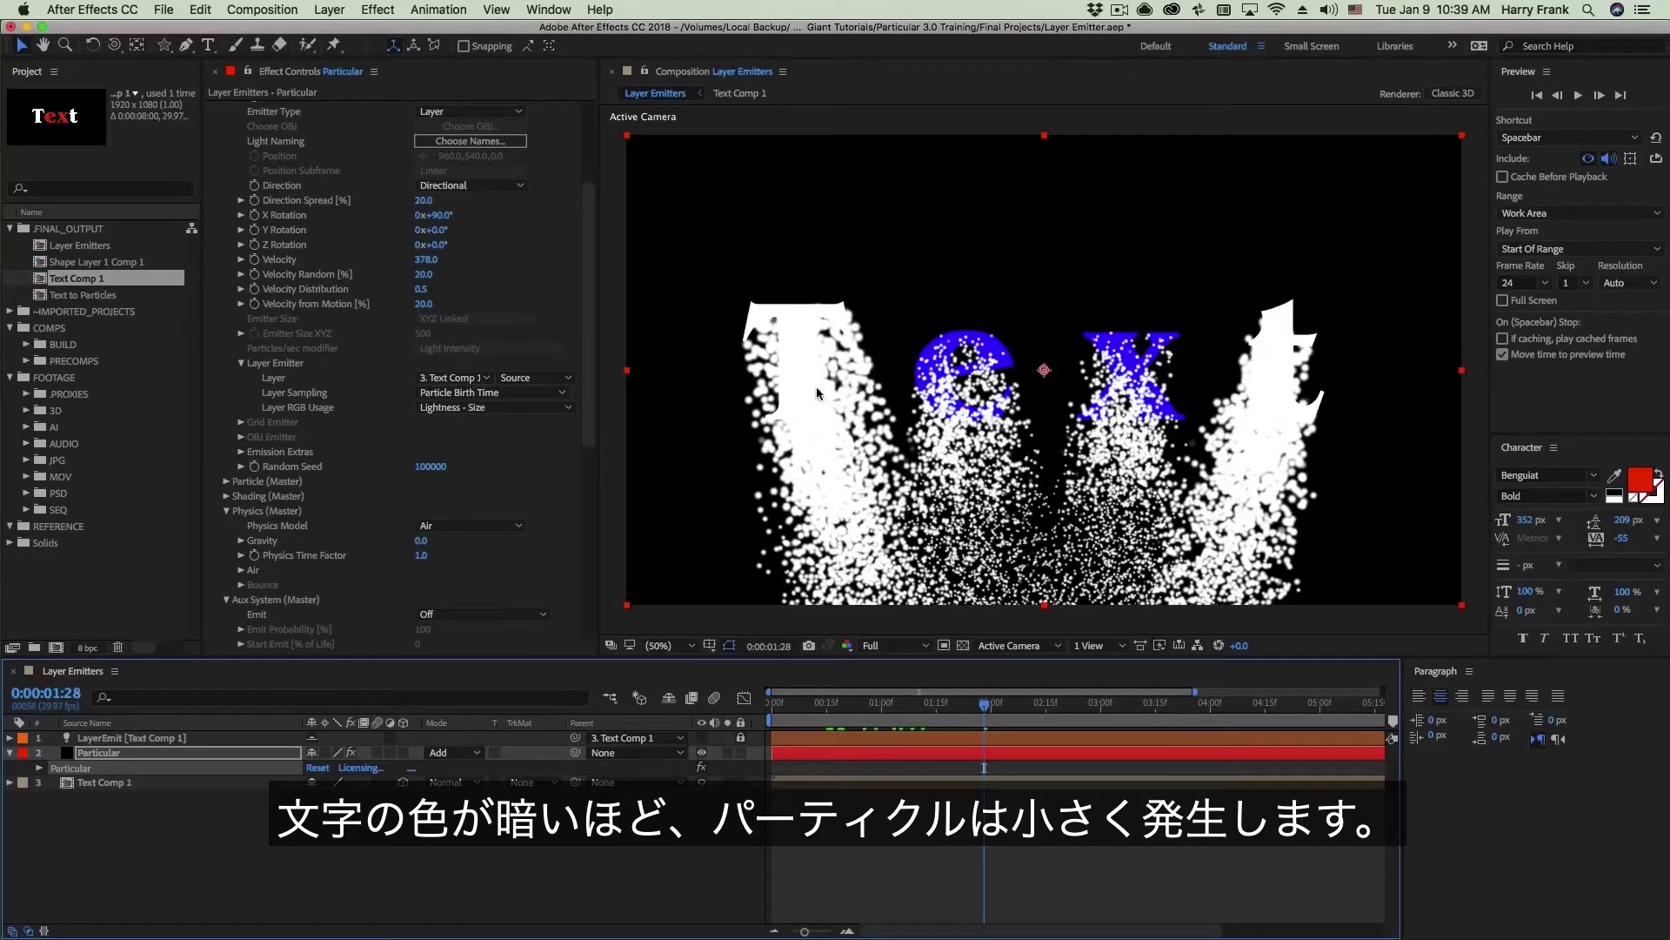
# Step: Try the Layer RGB Usage on Lightness - Velocity and set it to Lightness - Rotation
pyautogui.click(478, 409)
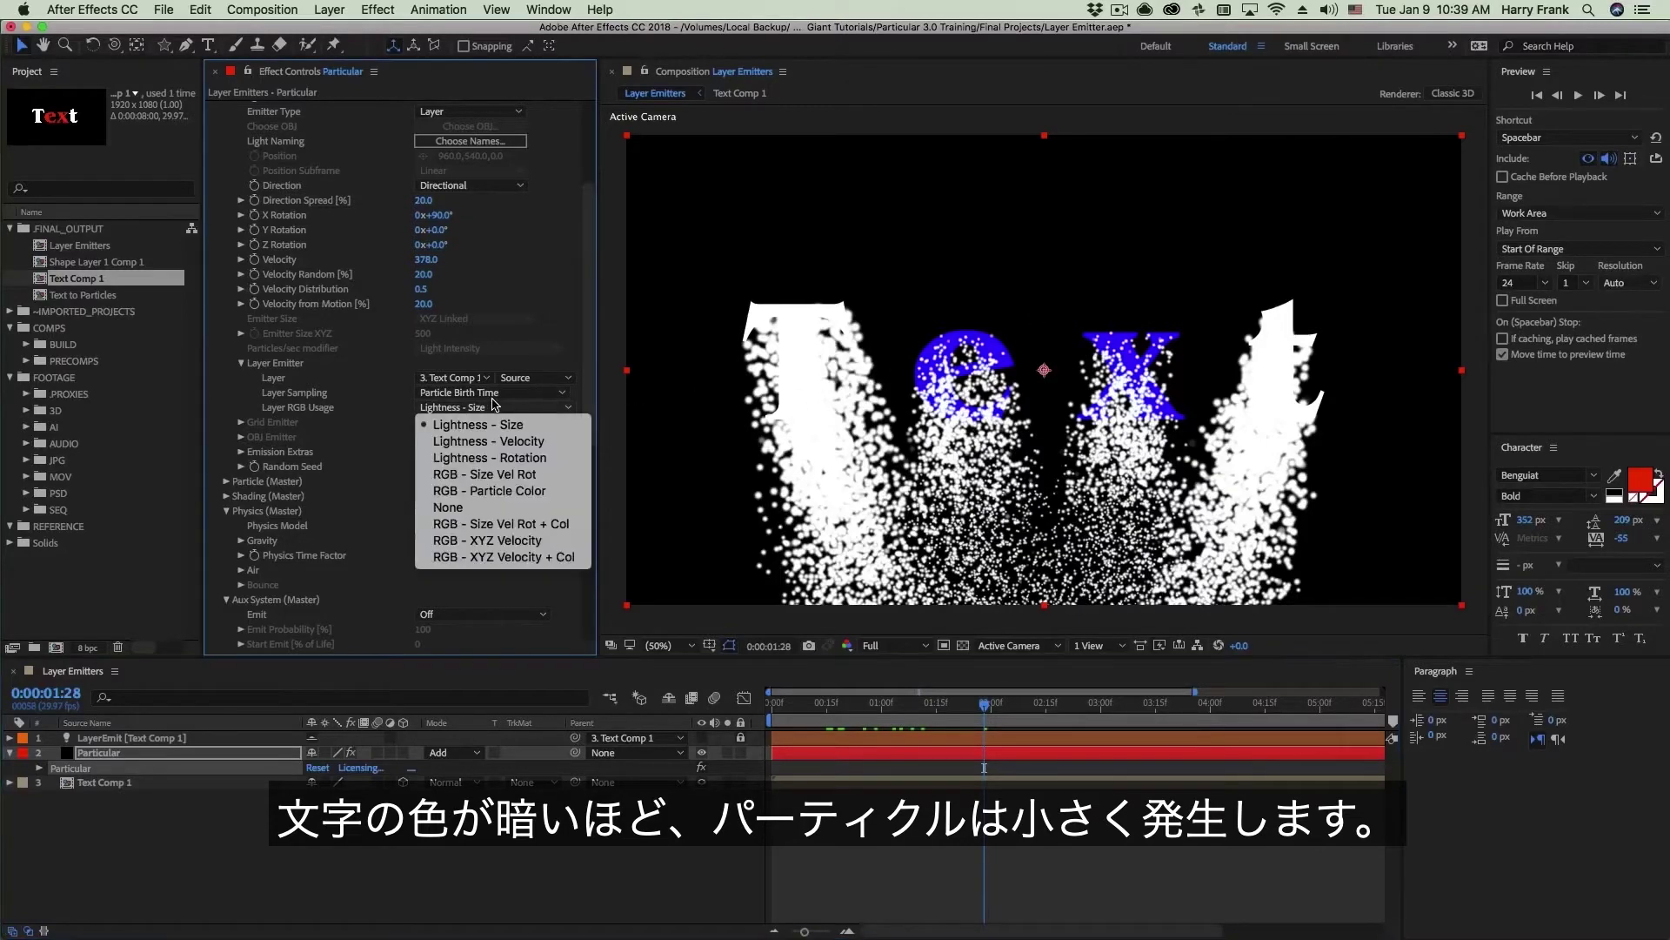
pyautogui.click(488, 453)
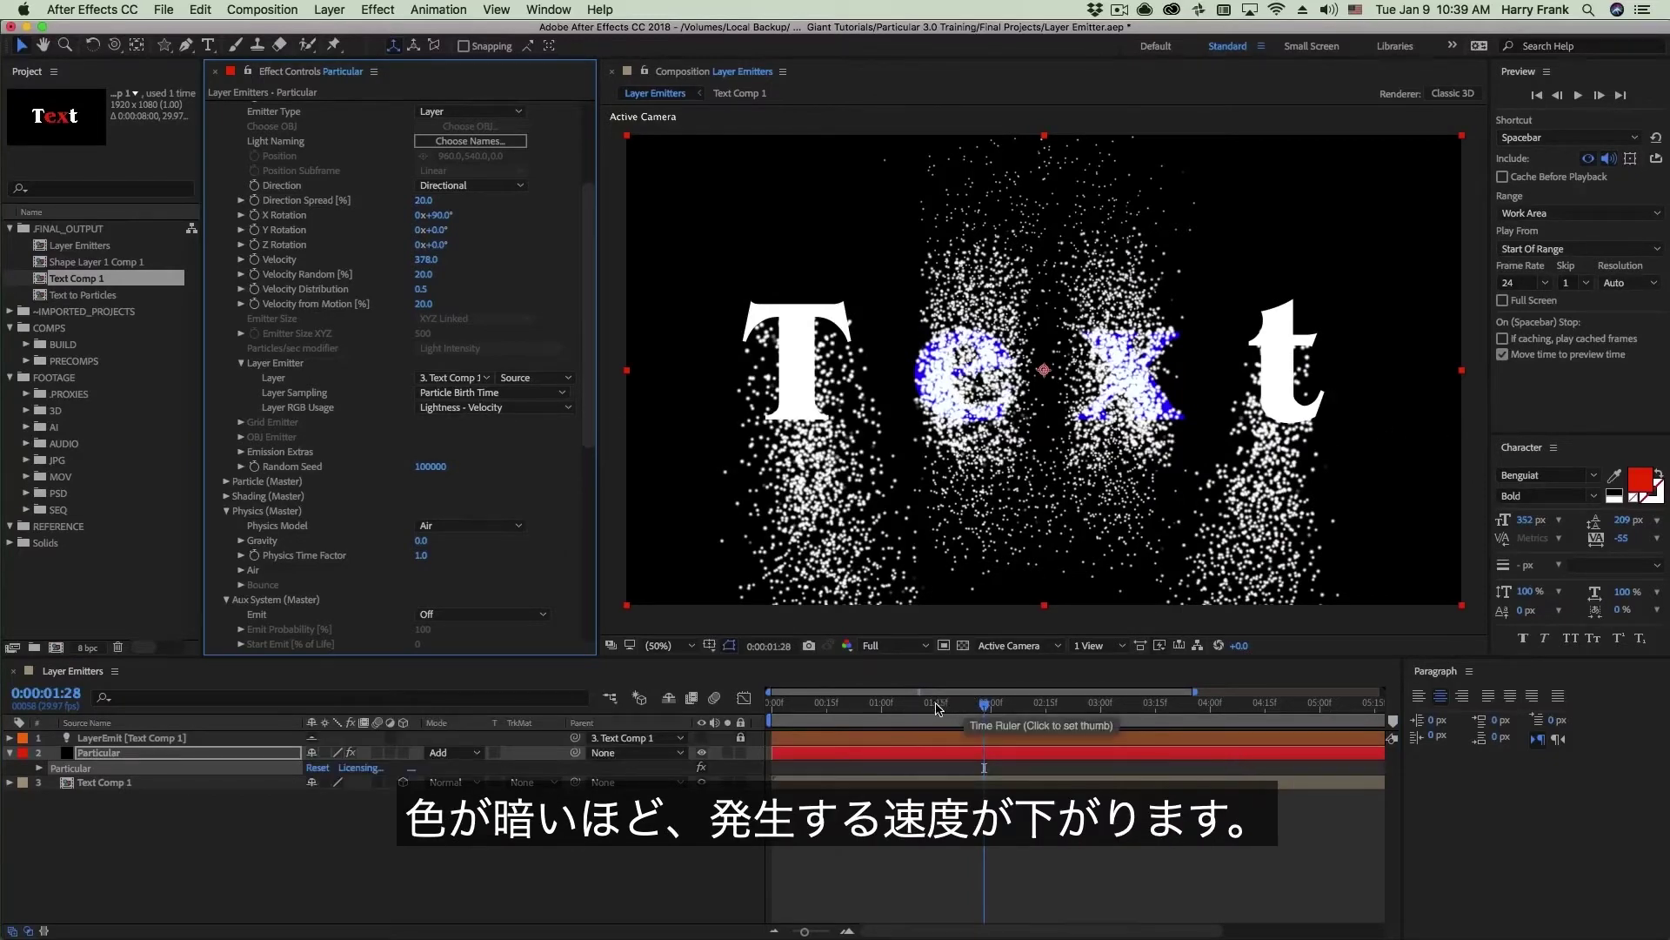
pyautogui.click(442, 486)
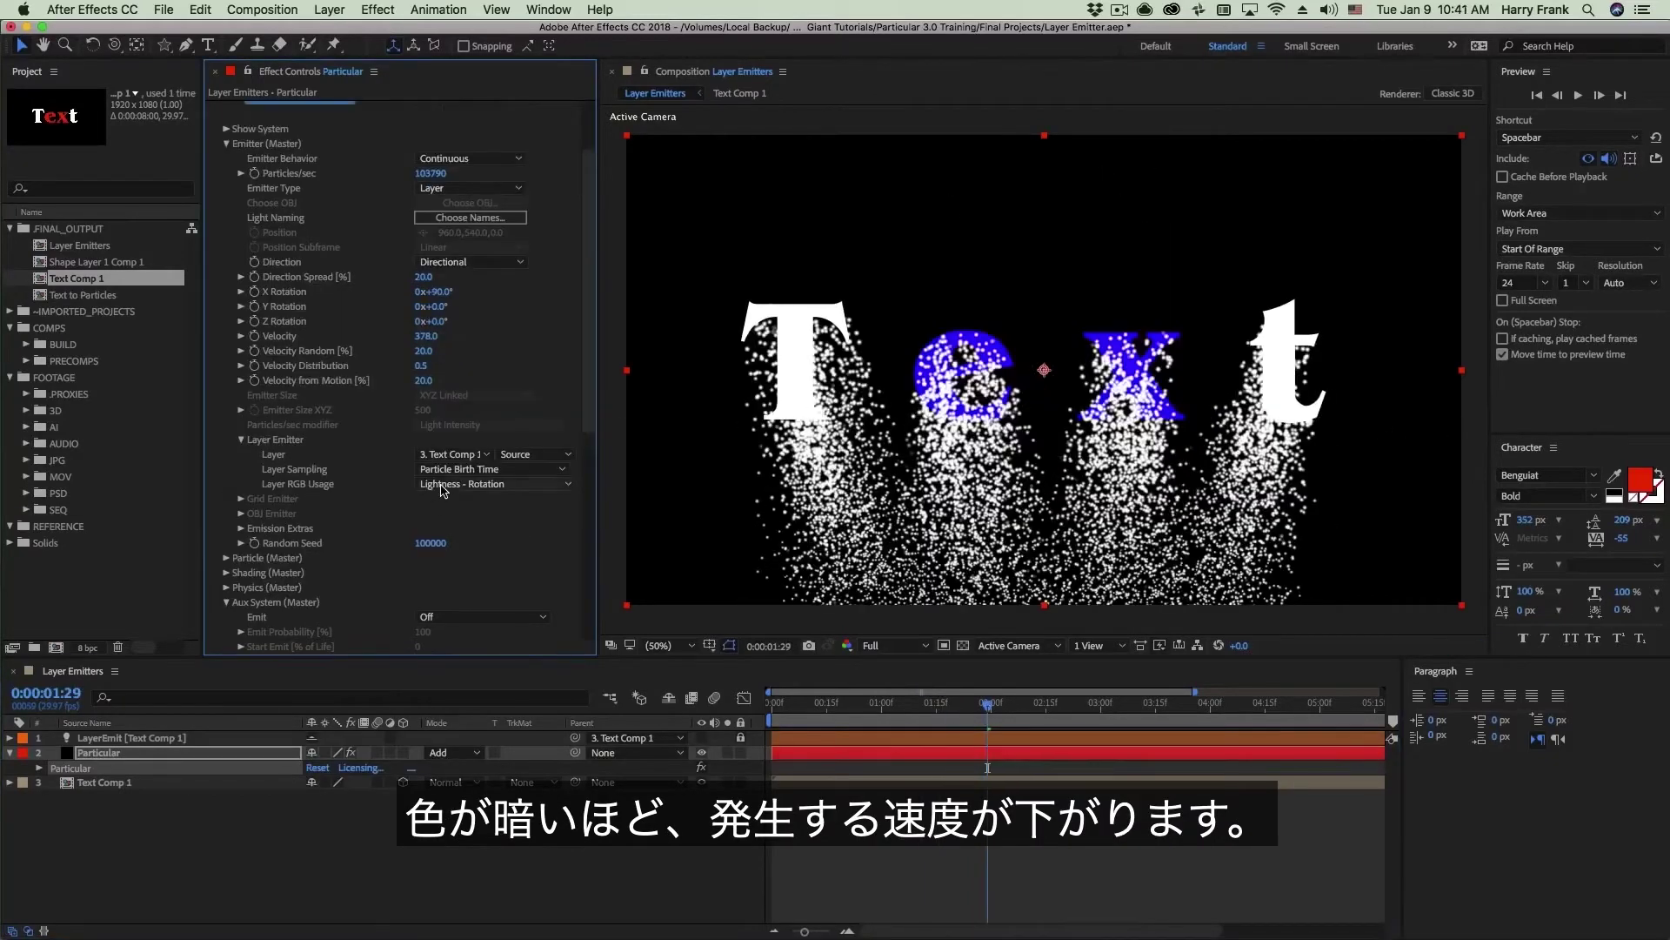
pyautogui.click(443, 486)
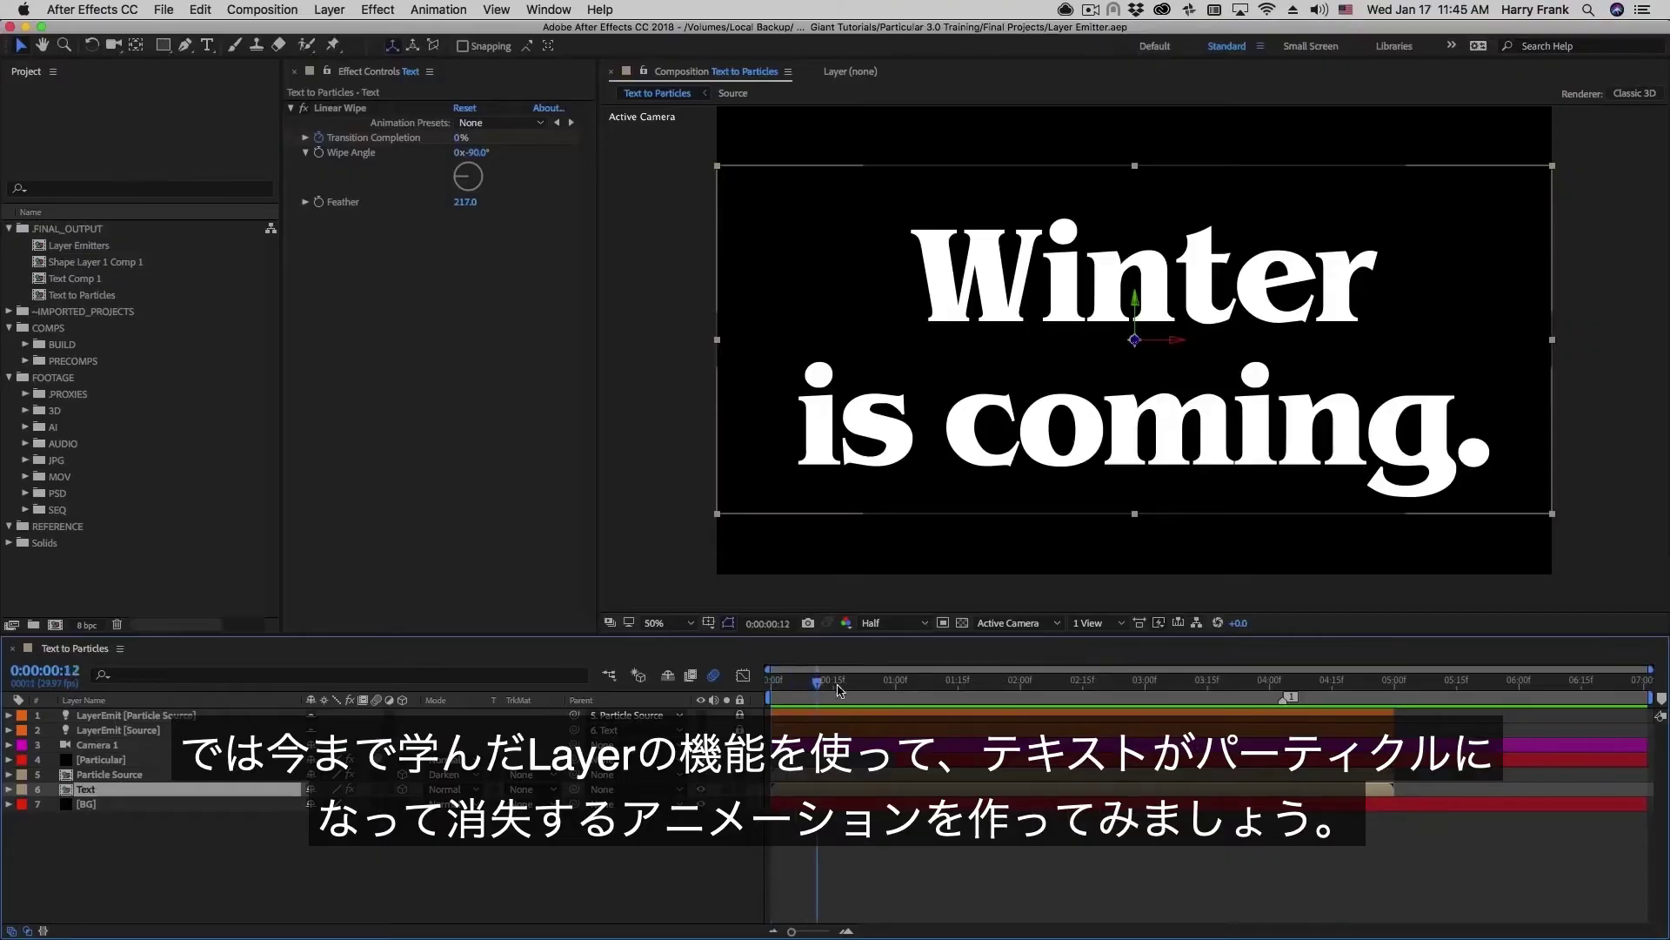
# Step: Scrub through the finished Text to Particles composition to examine how the text dissolves into particles
pyautogui.moveTo(840, 687); pyautogui.dragTo(1157, 677)
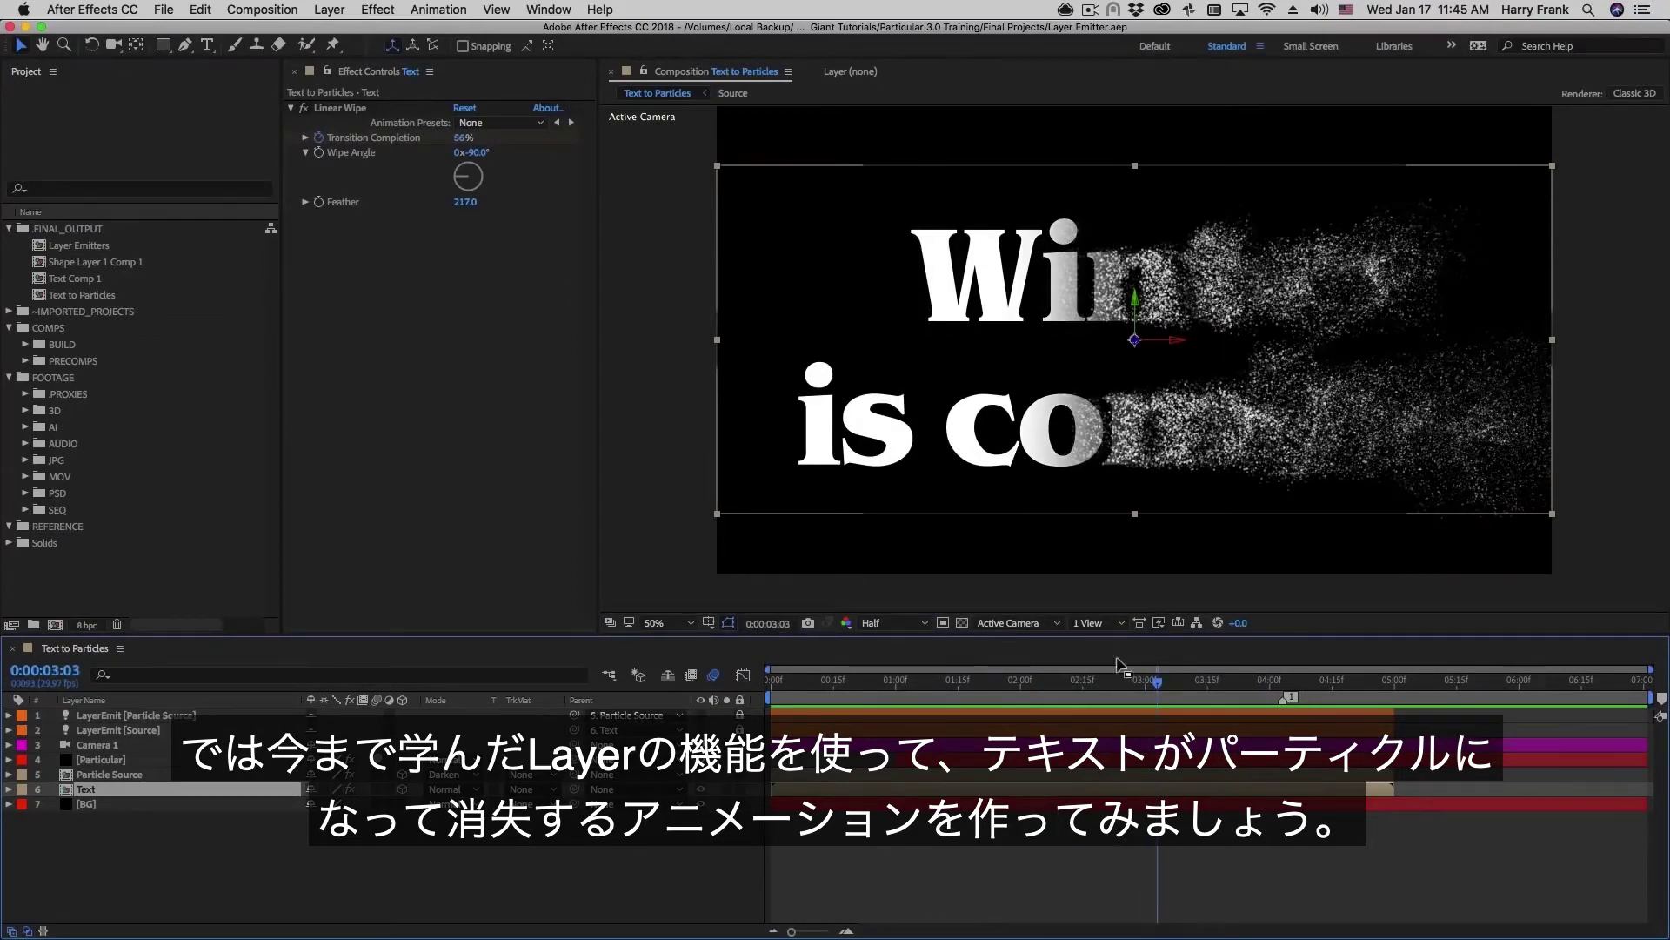
pyautogui.moveTo(1080, 684); pyautogui.dragTo(899, 678)
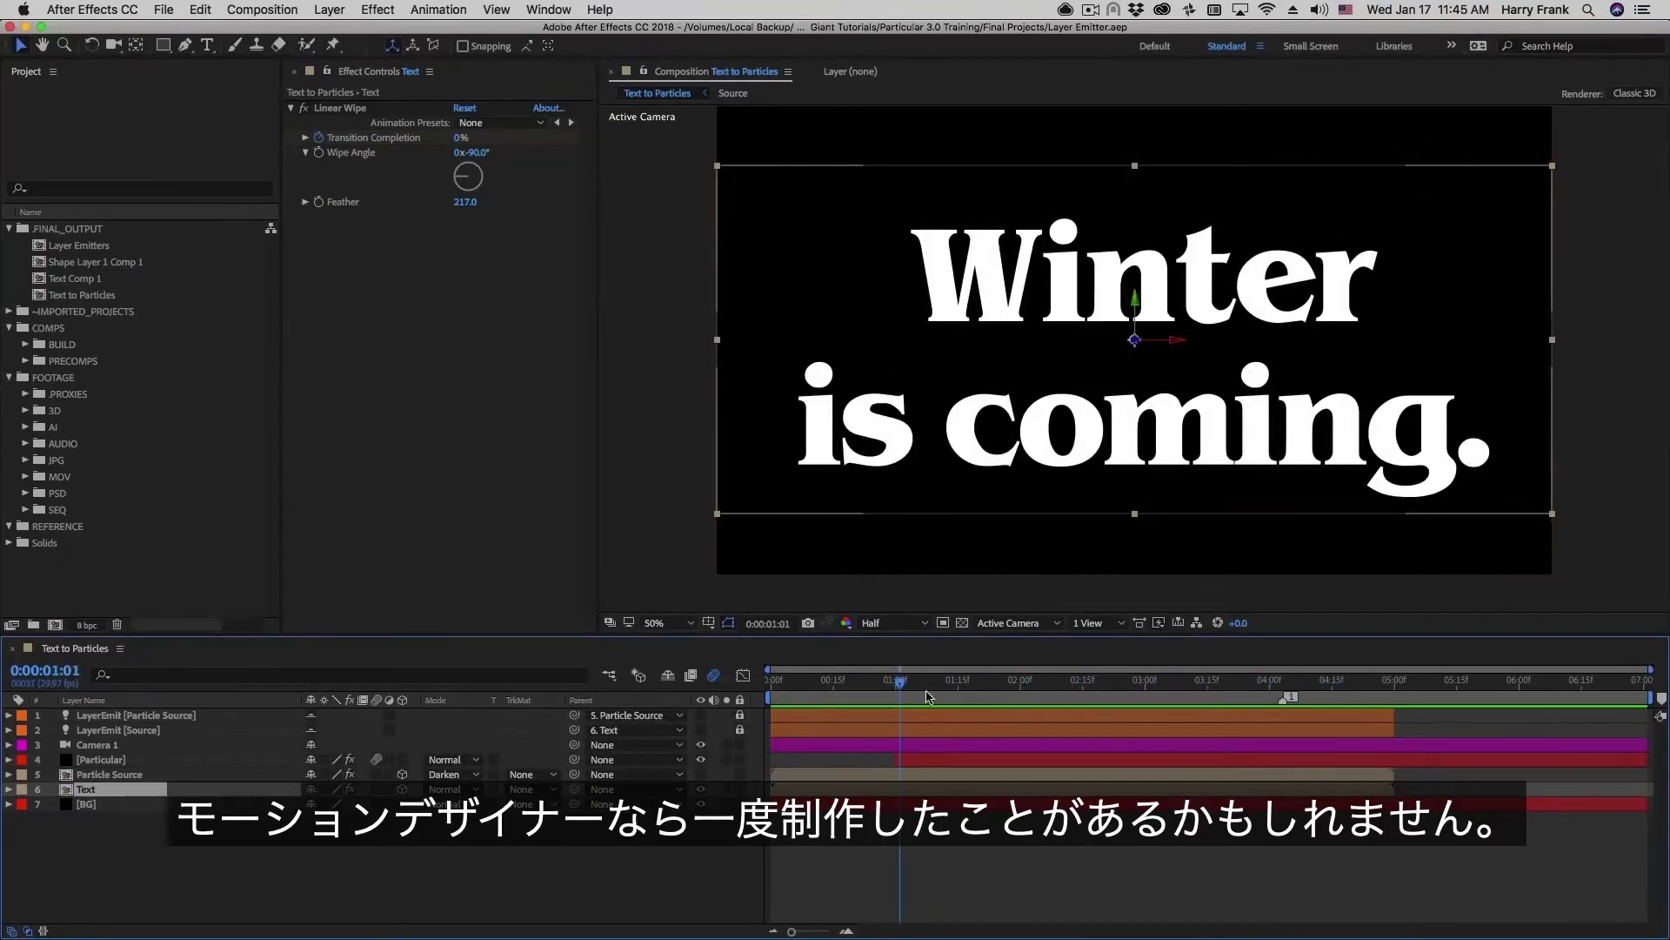
pyautogui.moveTo(929, 693); pyautogui.dragTo(1170, 692)
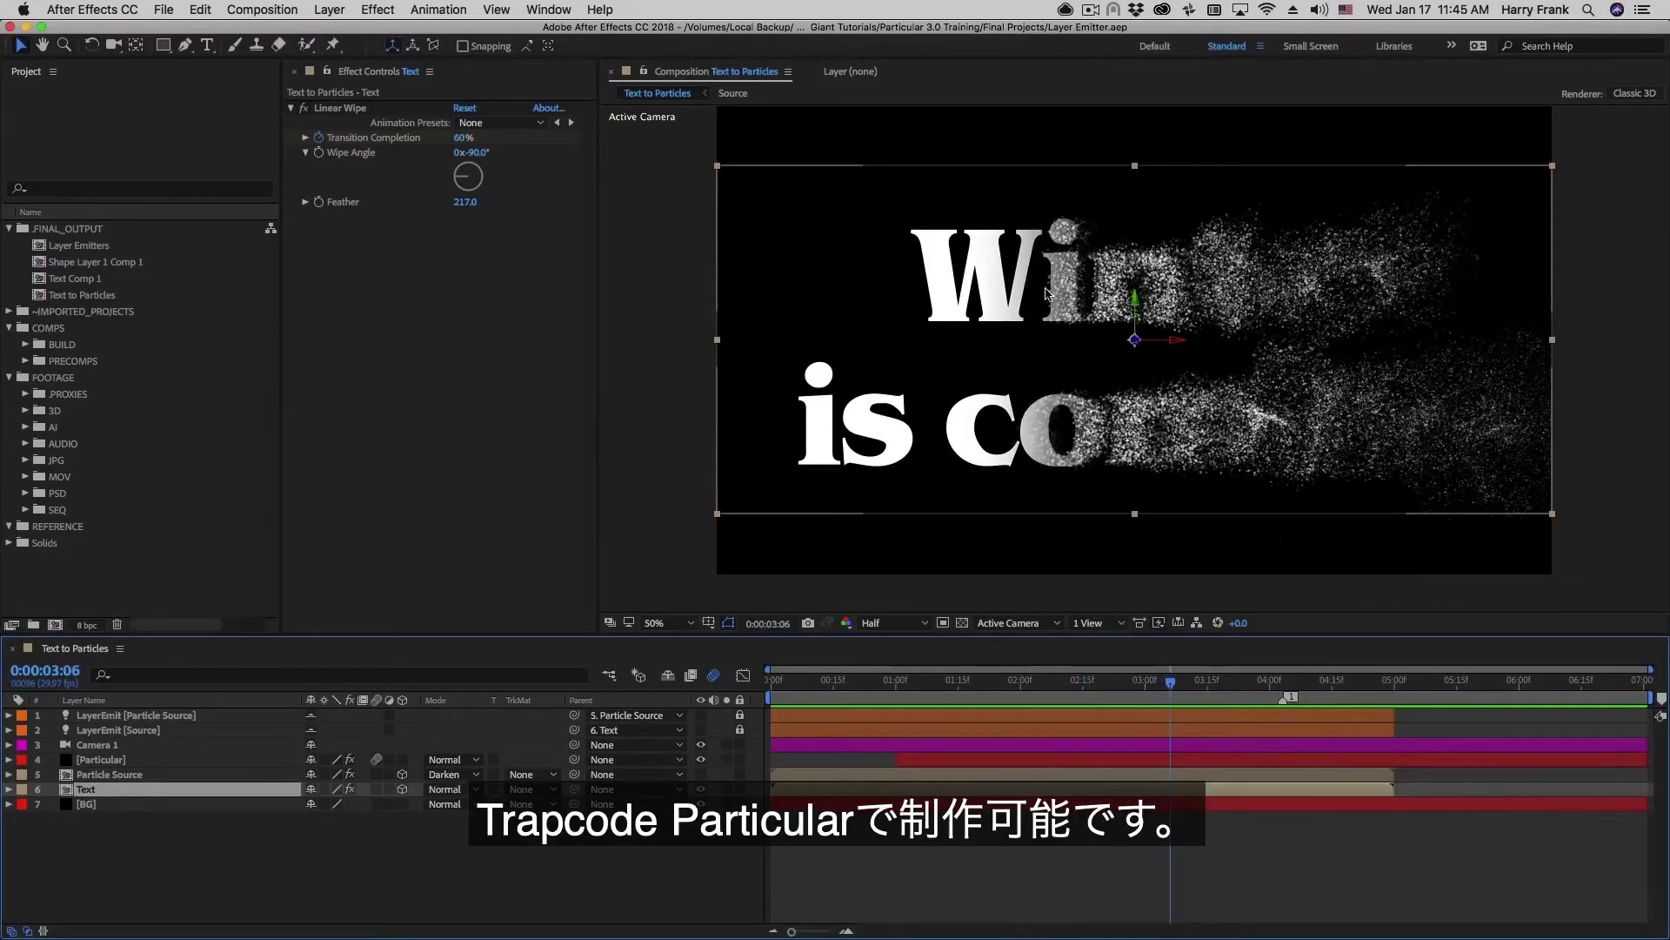
pyautogui.click(242, 855)
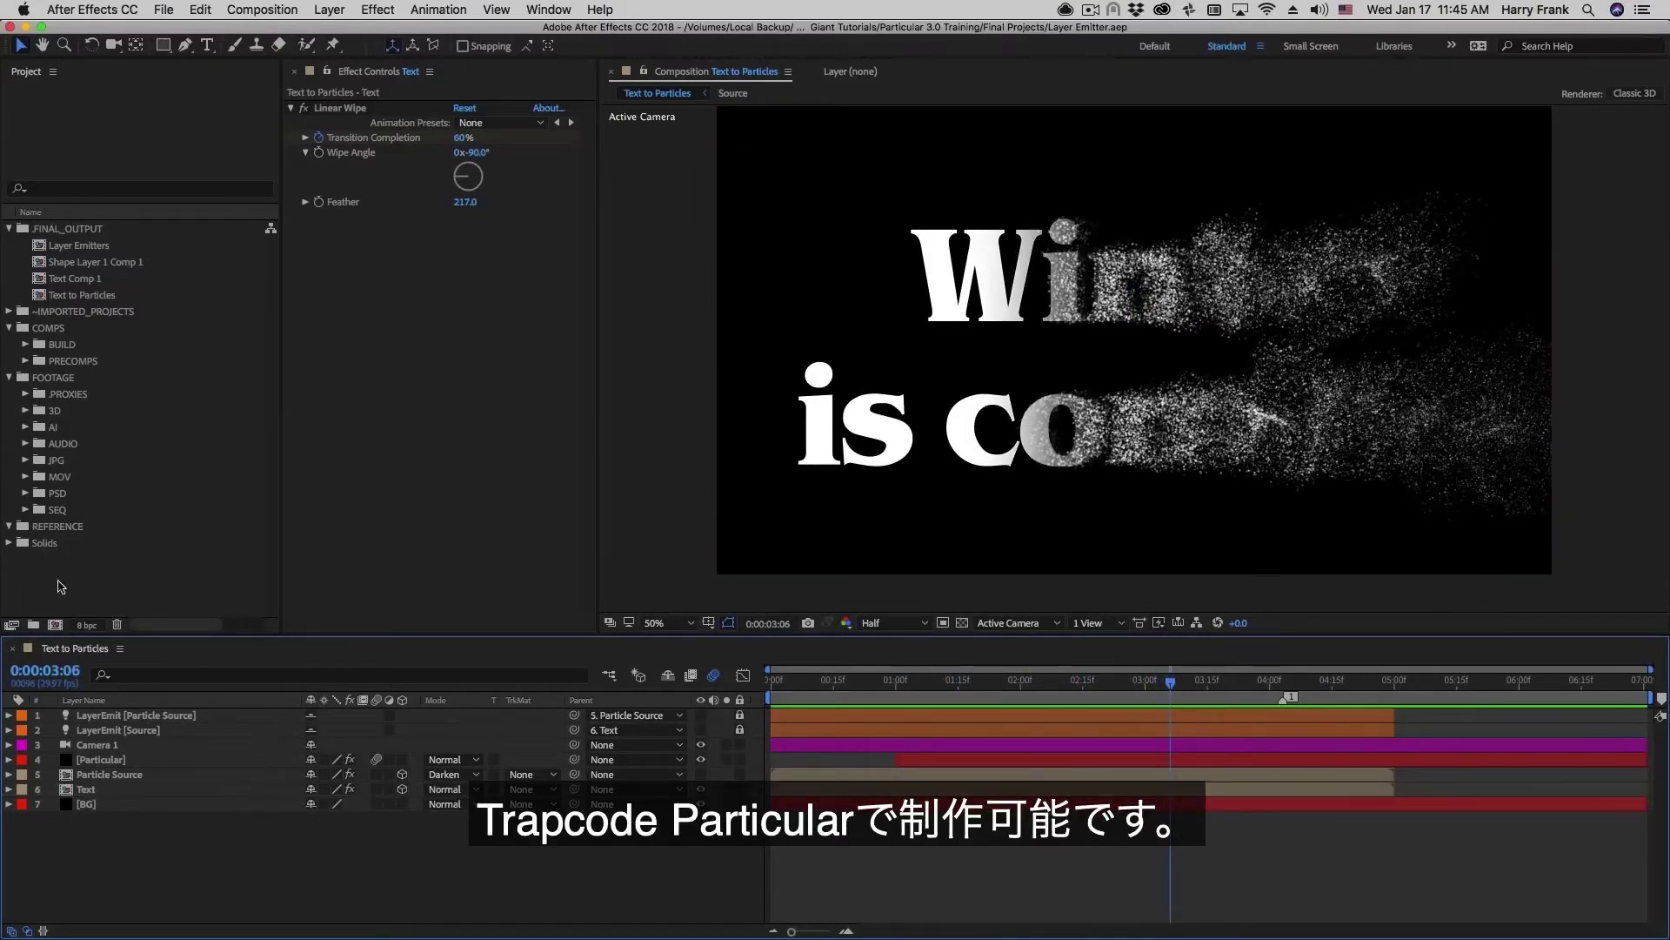
pyautogui.moveTo(887, 693); pyautogui.dragTo(1103, 685)
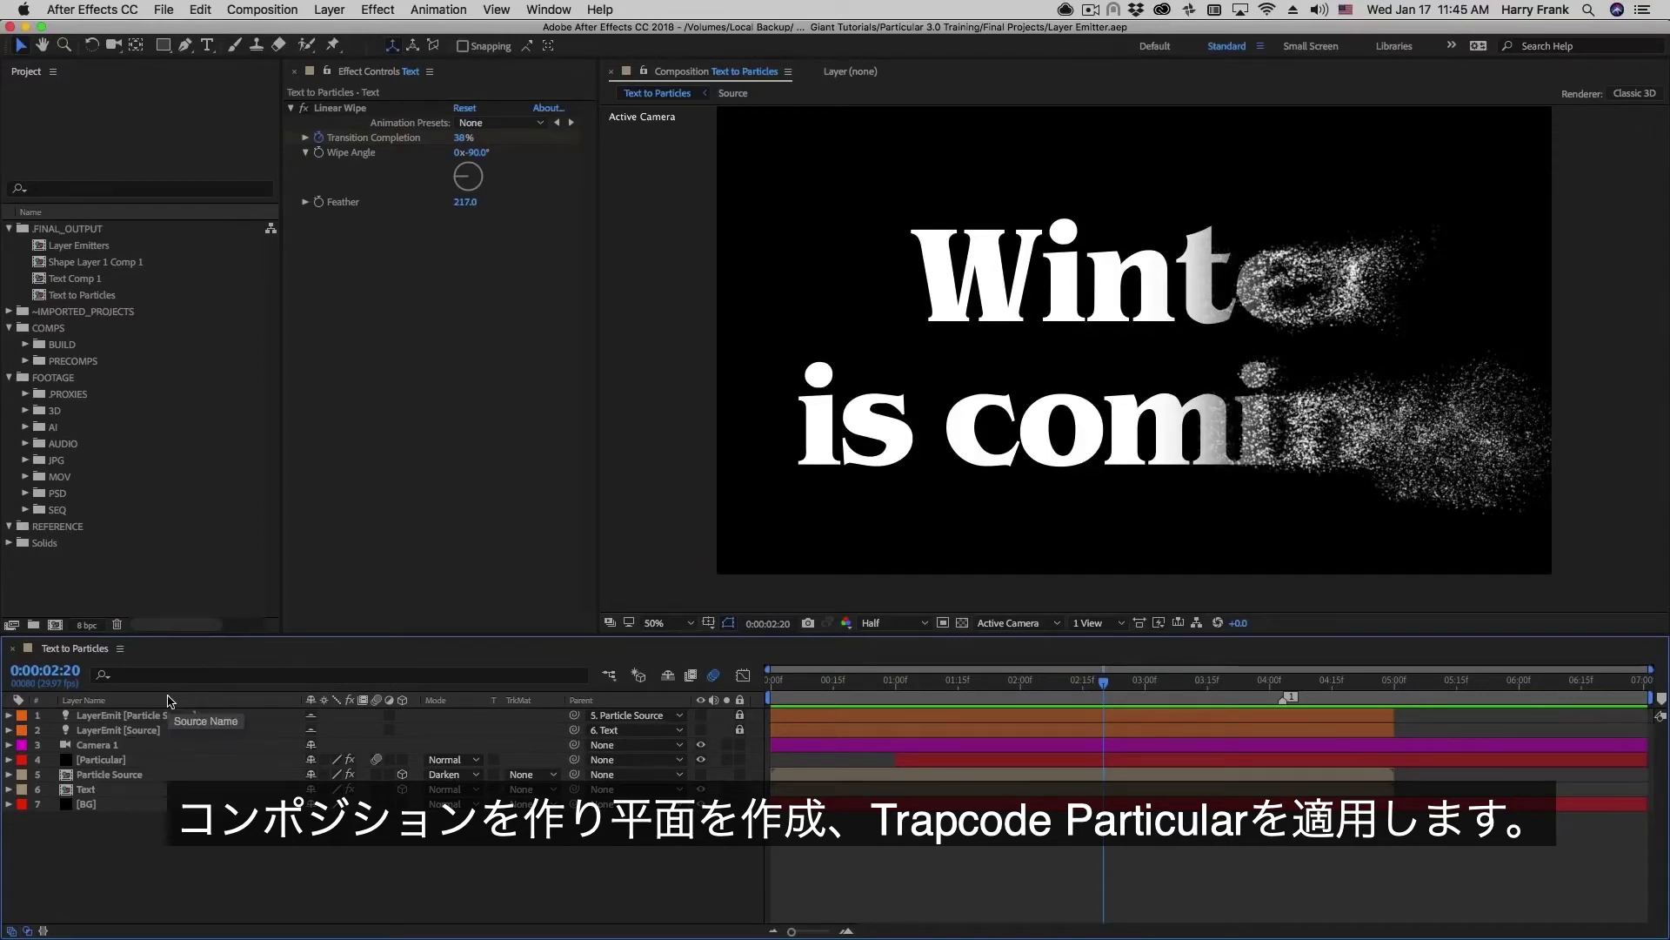
# Step: Create a new 1920 x 1080 composition named Text to Particles 2 at 29.97 fps with a ten-second duration
pyautogui.press('super+n')
pyautogui.write('Text to Par')
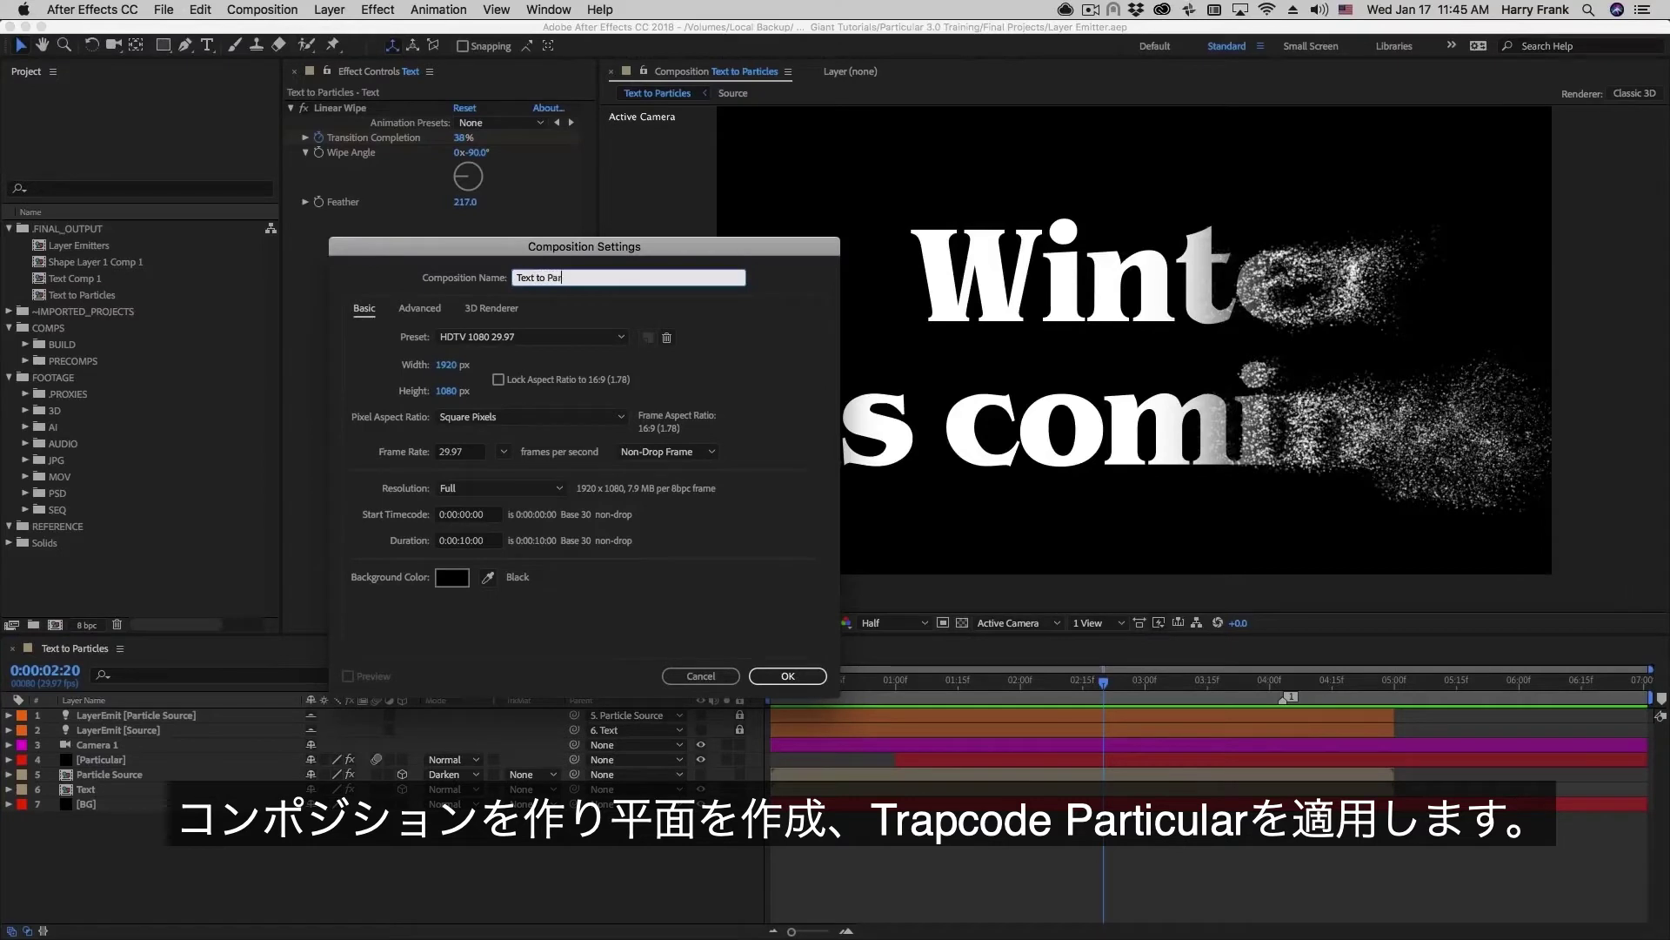
pyautogui.write('ticles 2')
pyautogui.press('Return')
# Step: Add a comp-sized black solid named Particular and apply the Trapcode Particular effect to it
pyautogui.press('super+y')
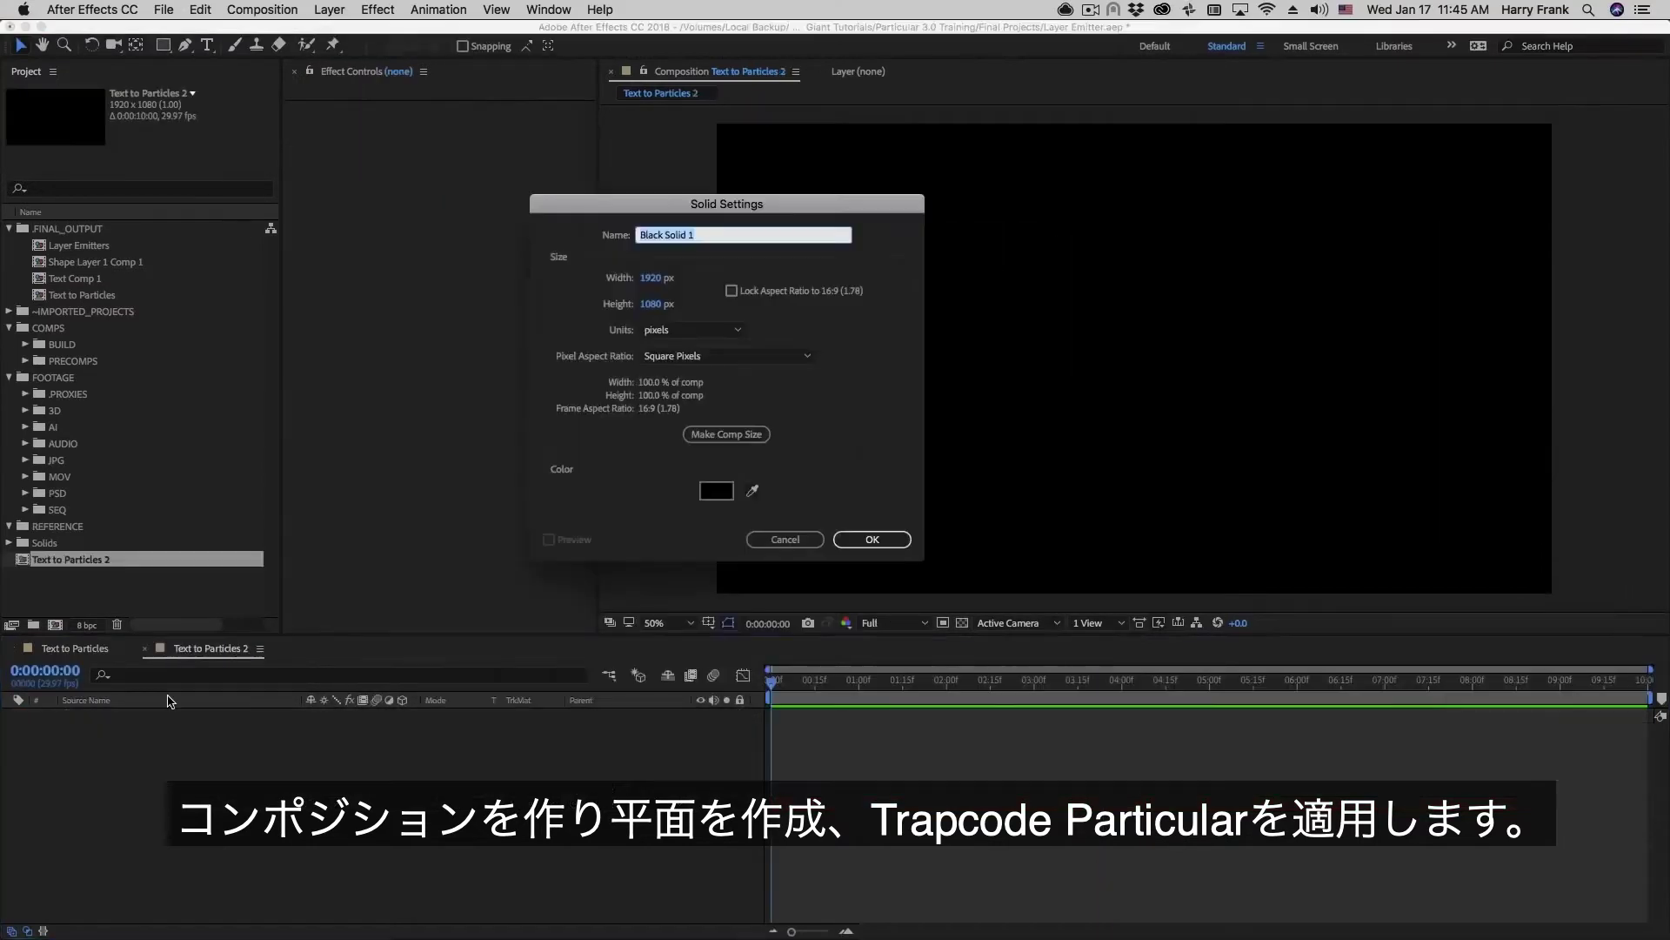
pyautogui.write('Particular')
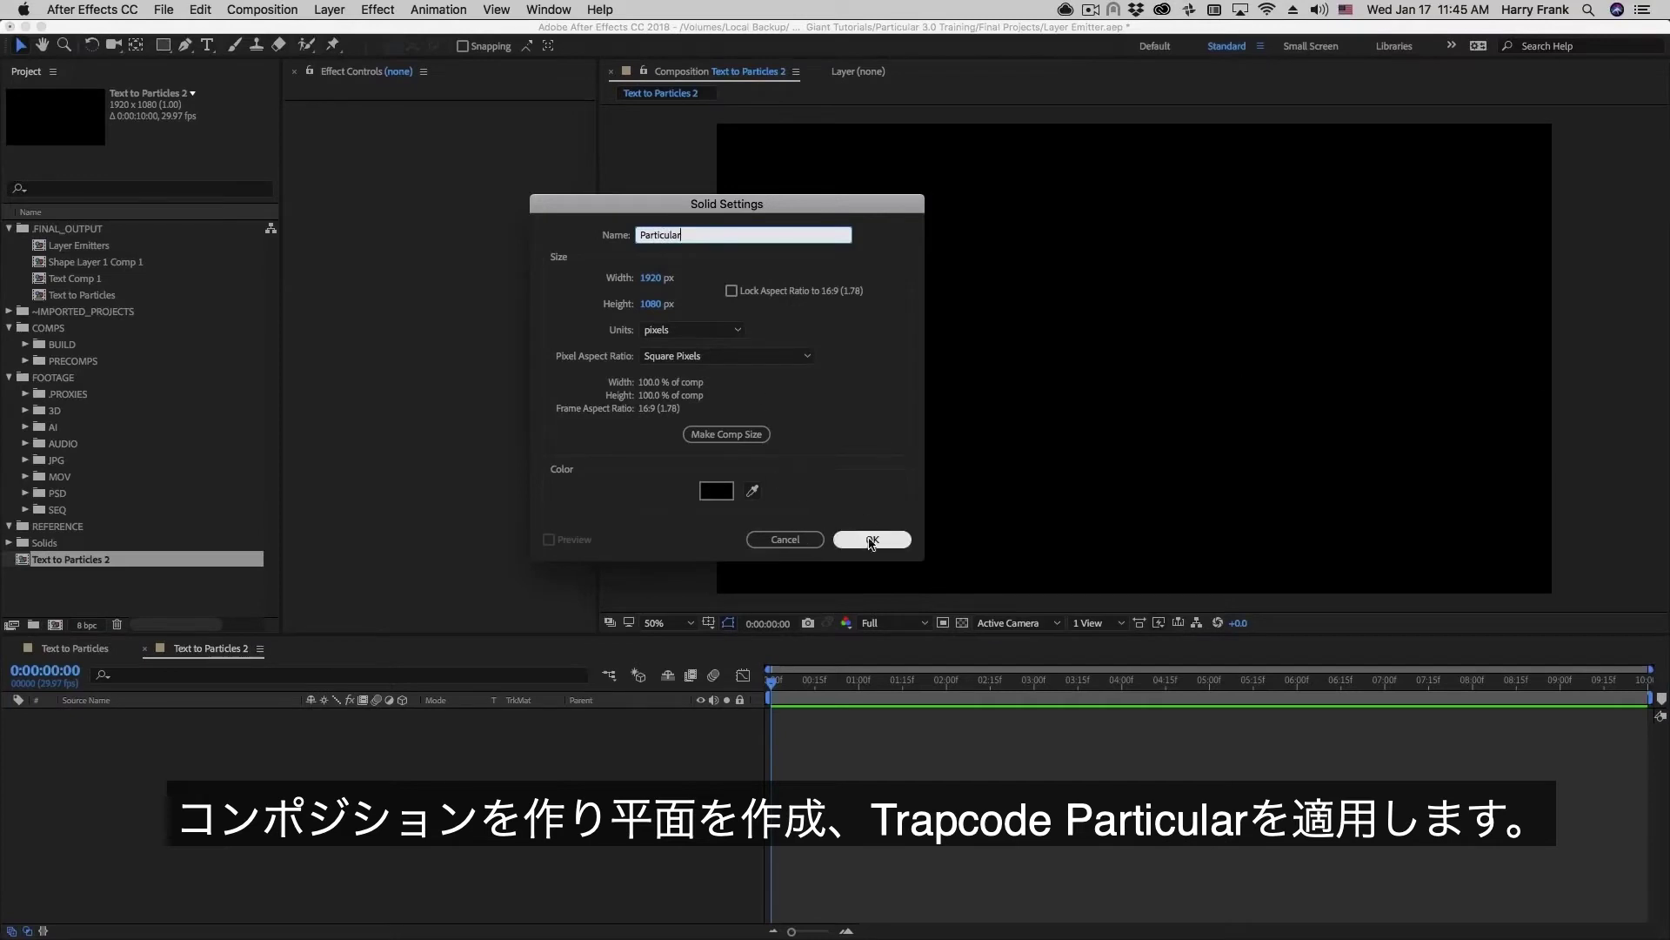
pyautogui.click(872, 539)
pyautogui.click(380, 9)
pyautogui.moveTo(417, 620)
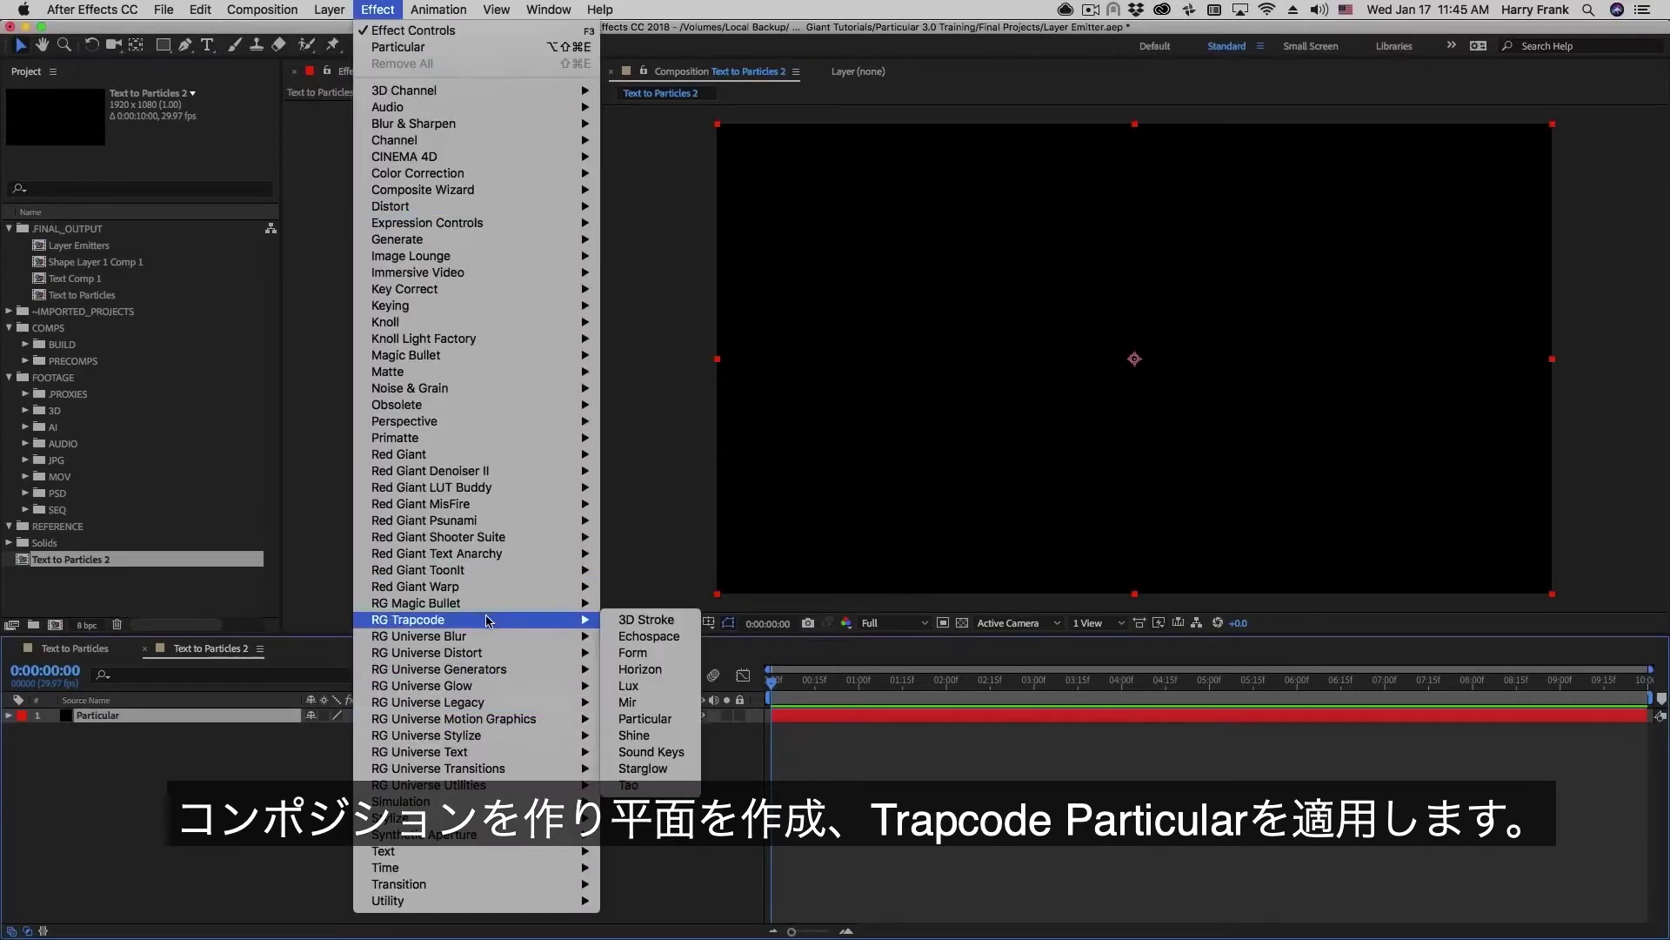
pyautogui.click(651, 724)
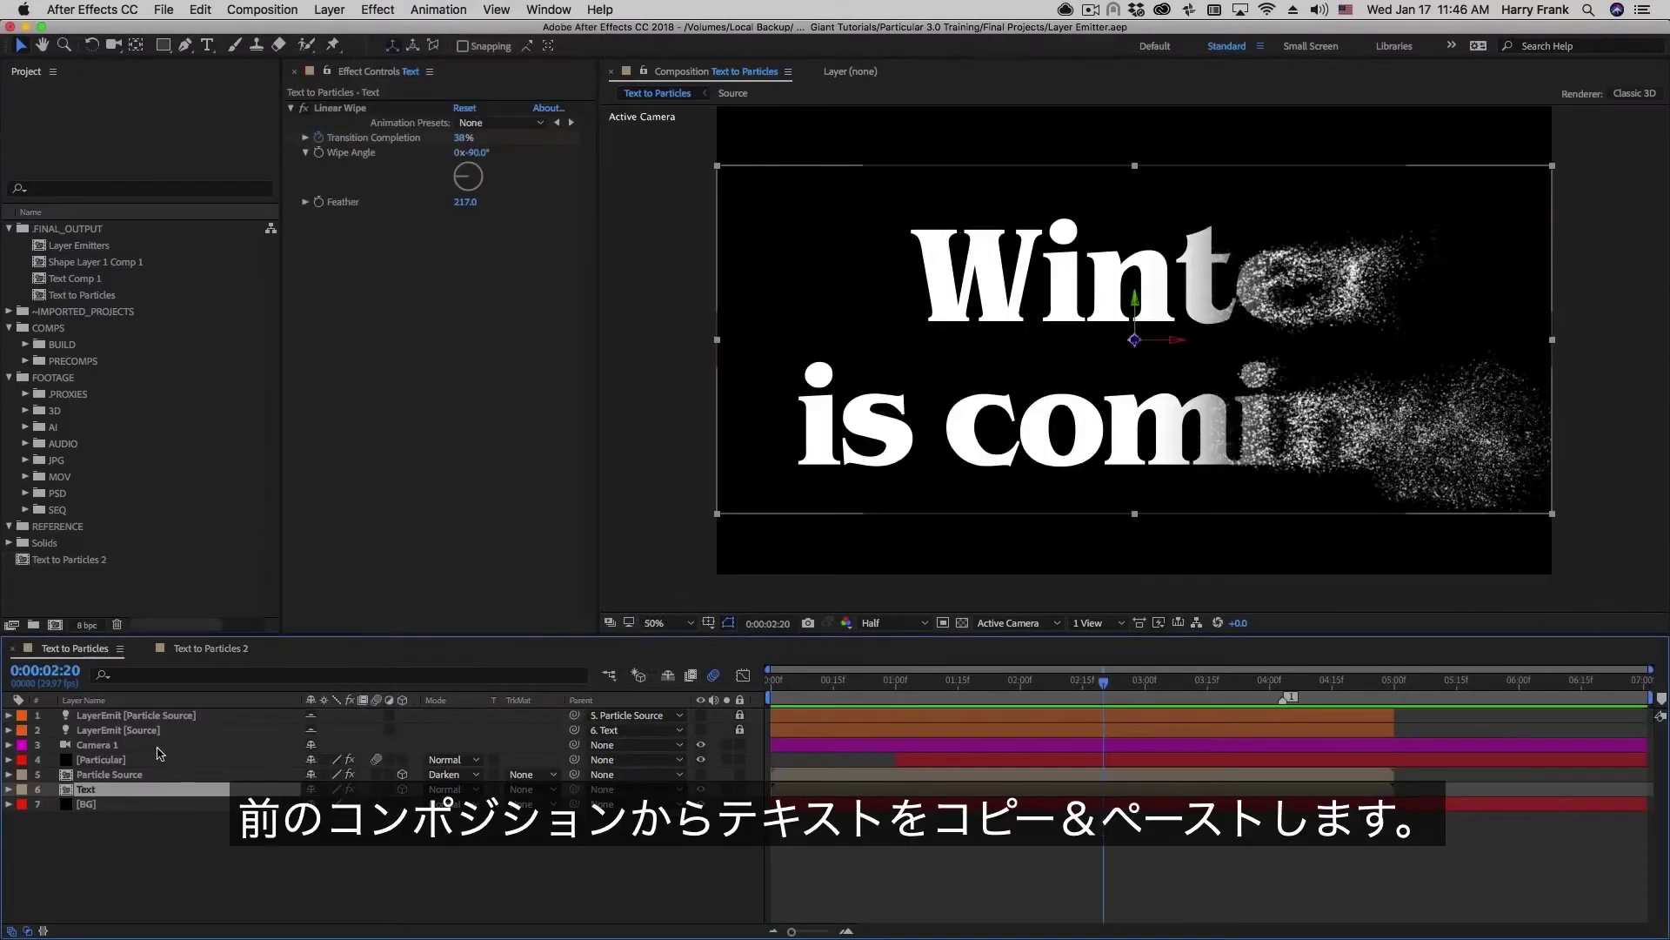
# Step: Copy the Text layer from Text to Particles into Text to Particles 2 and place it below the Particular layer
pyautogui.click(99, 787)
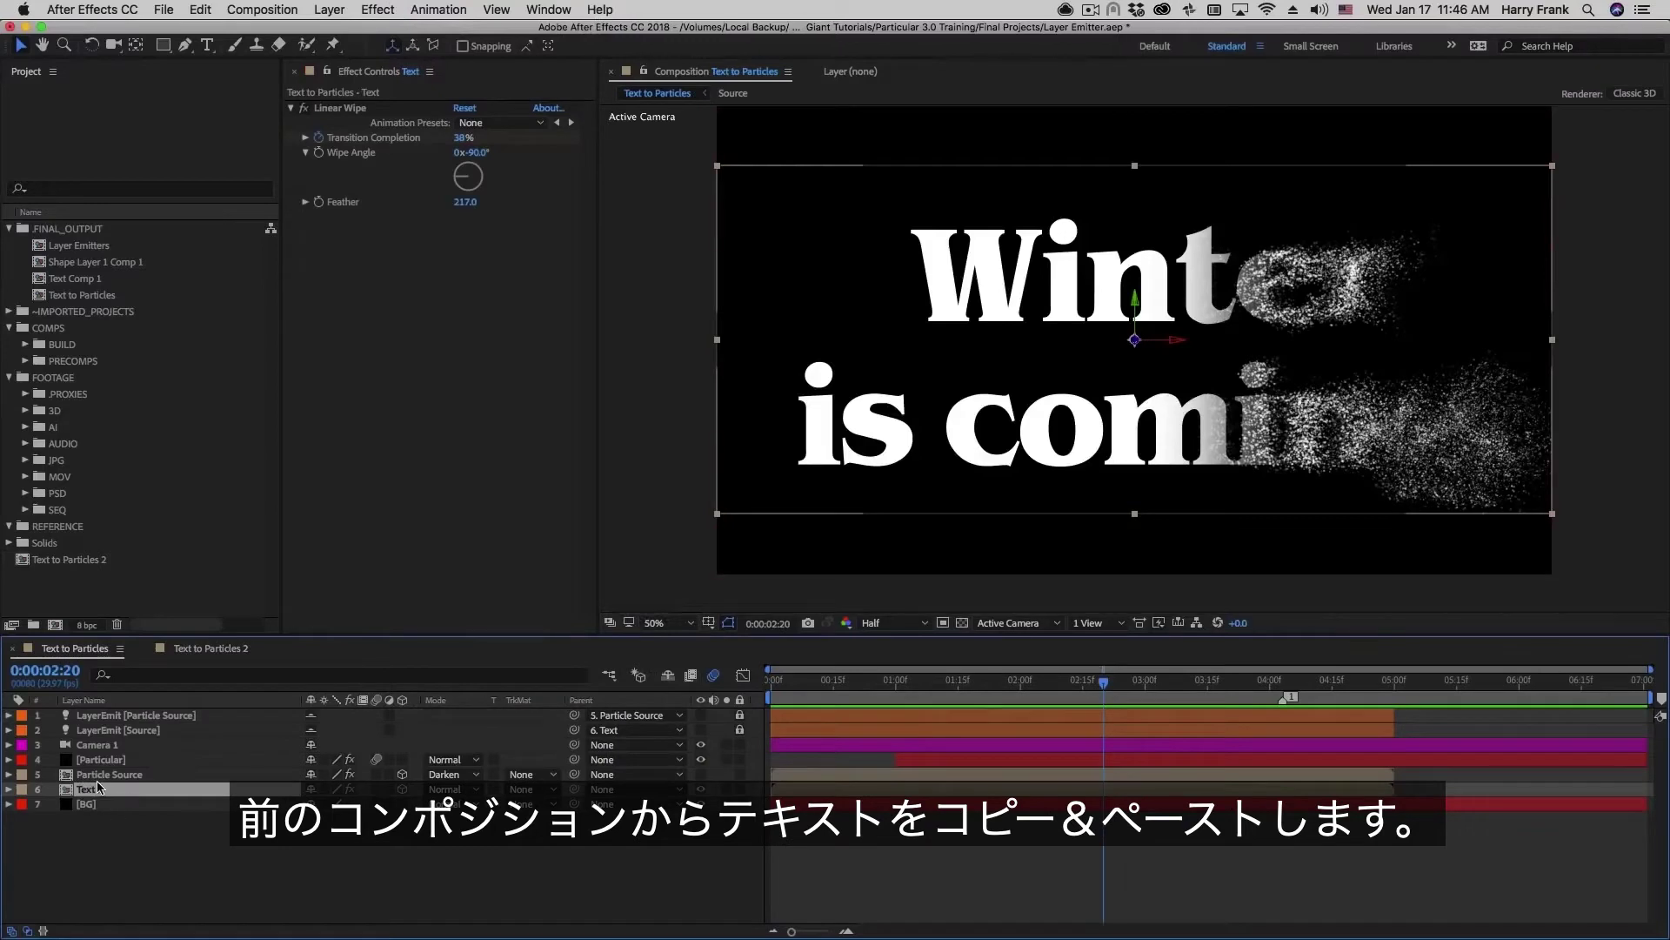
pyautogui.click(209, 651)
pyautogui.press('cmd+v')
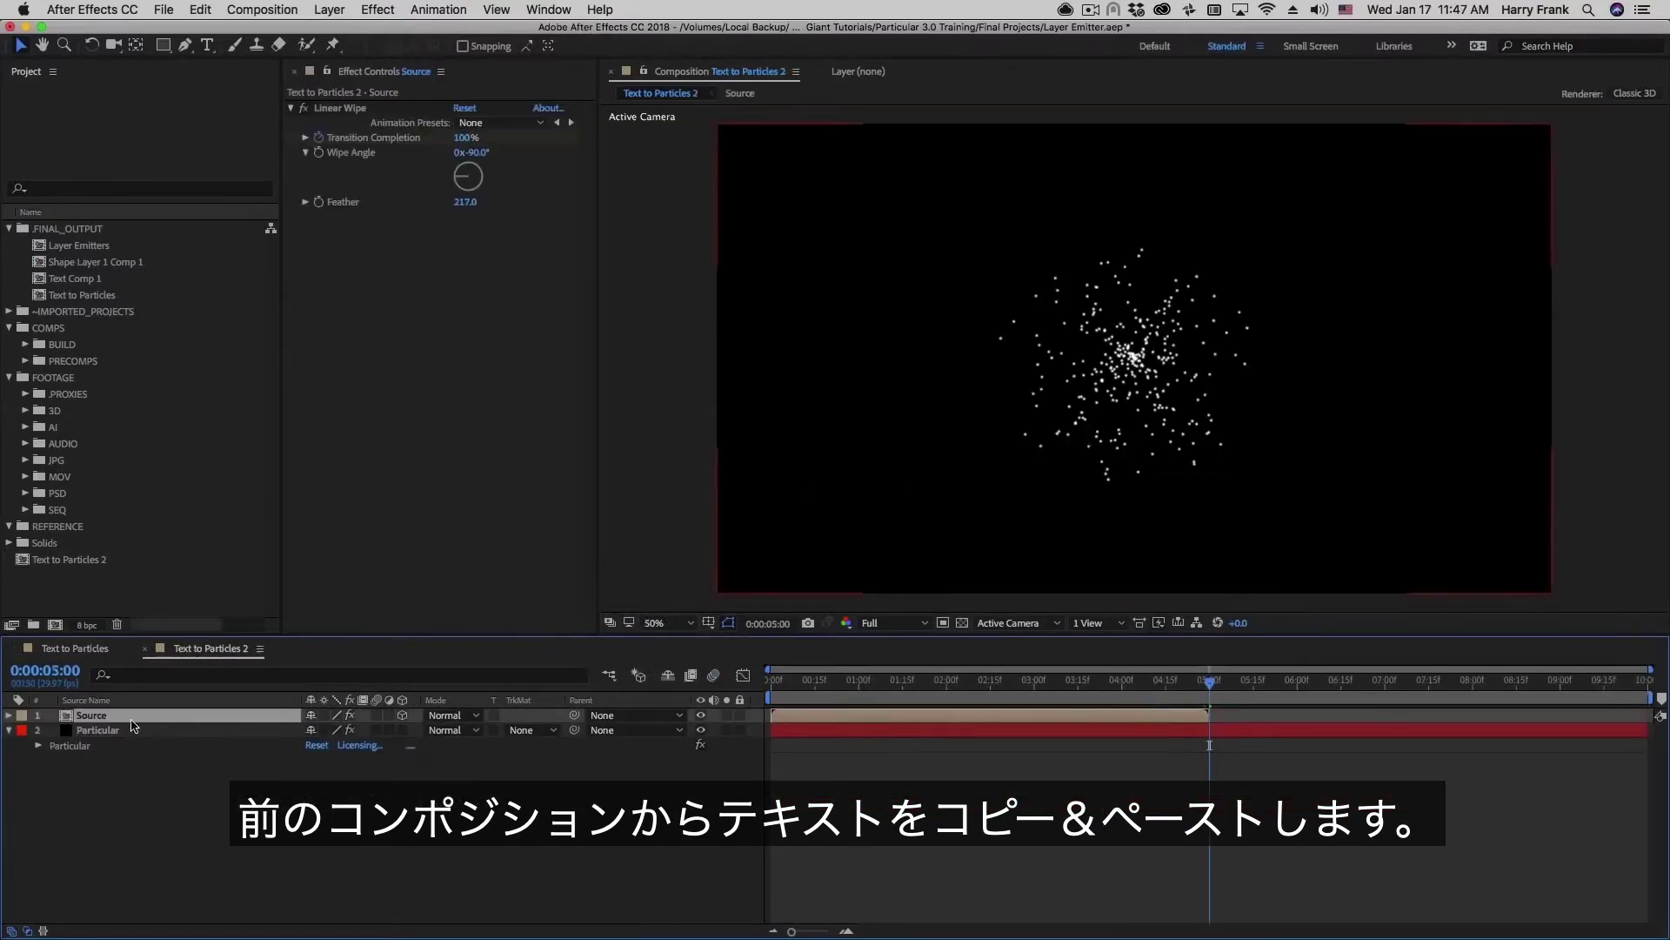
pyautogui.moveTo(132, 725); pyautogui.dragTo(82, 761)
# Step: Delete the Linear Wipe effect from the pasted Source text layer and preview the composition
pyautogui.press('e')
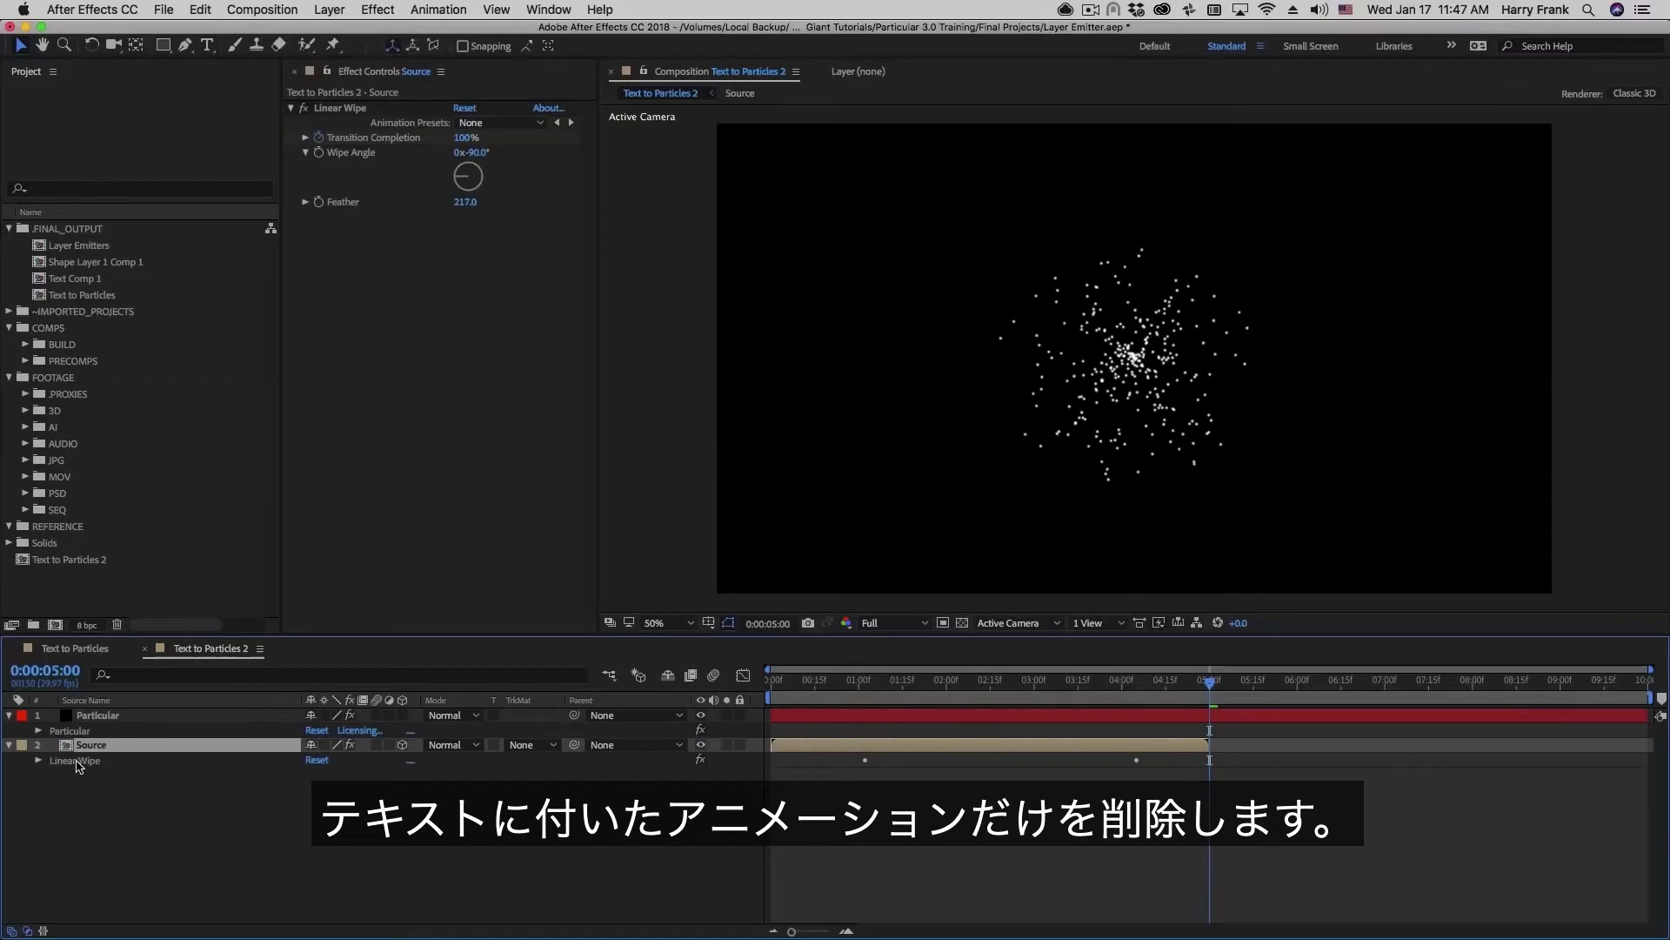
pyautogui.click(77, 762)
pyautogui.press('Delete')
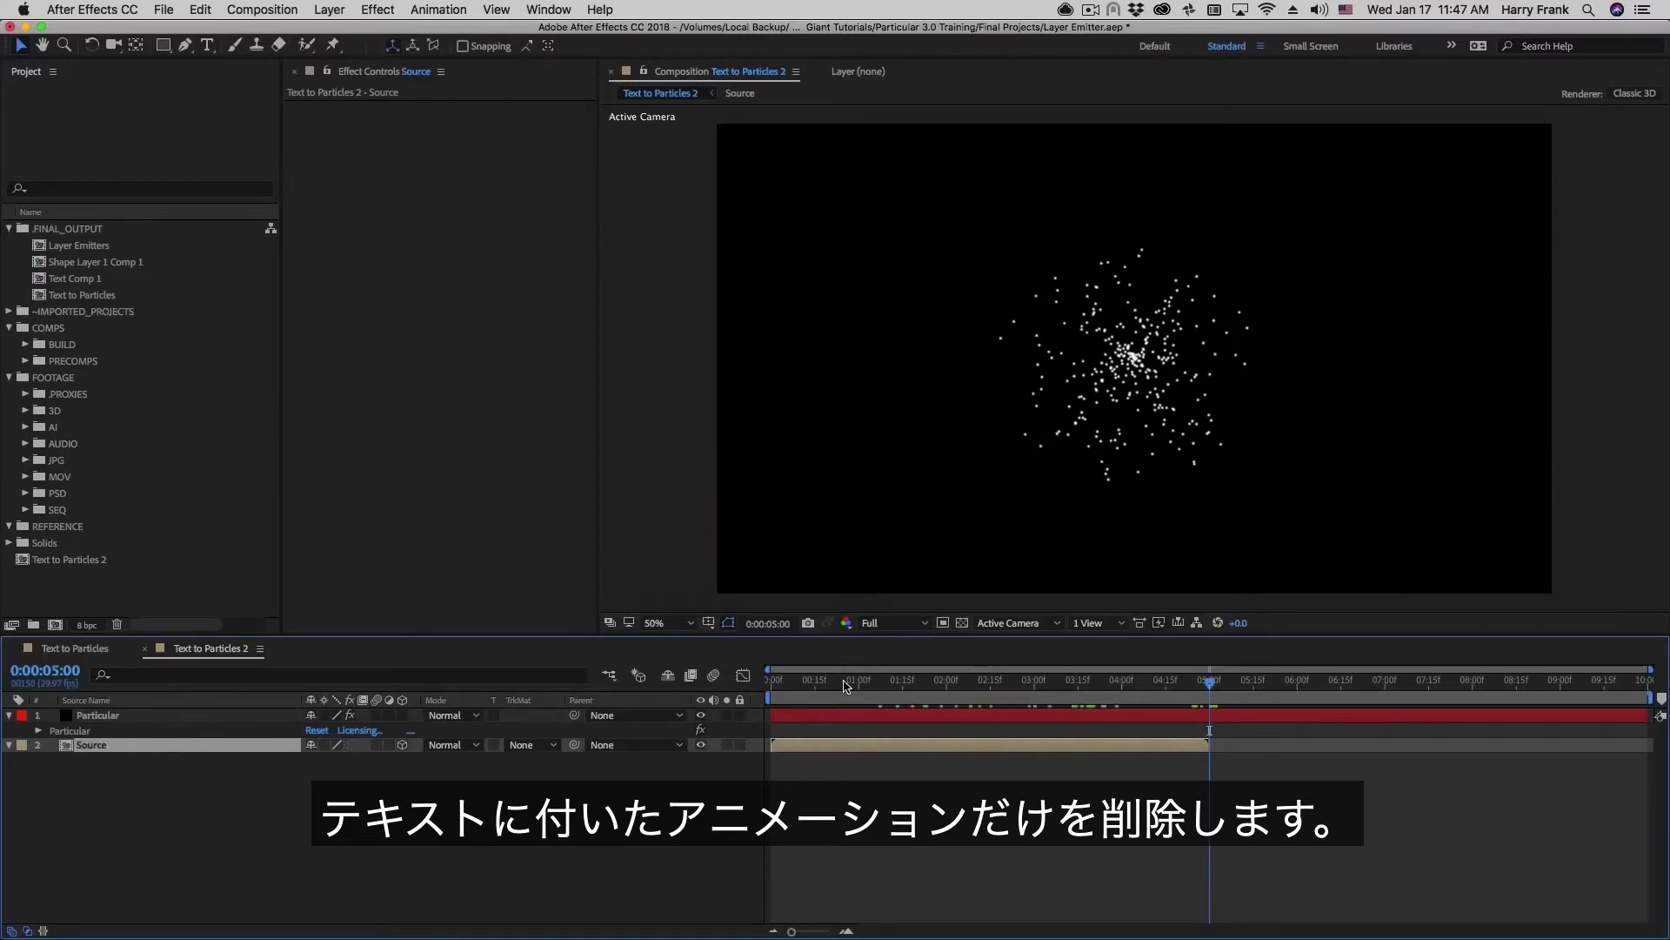
pyautogui.click(845, 687)
pyautogui.press('space')
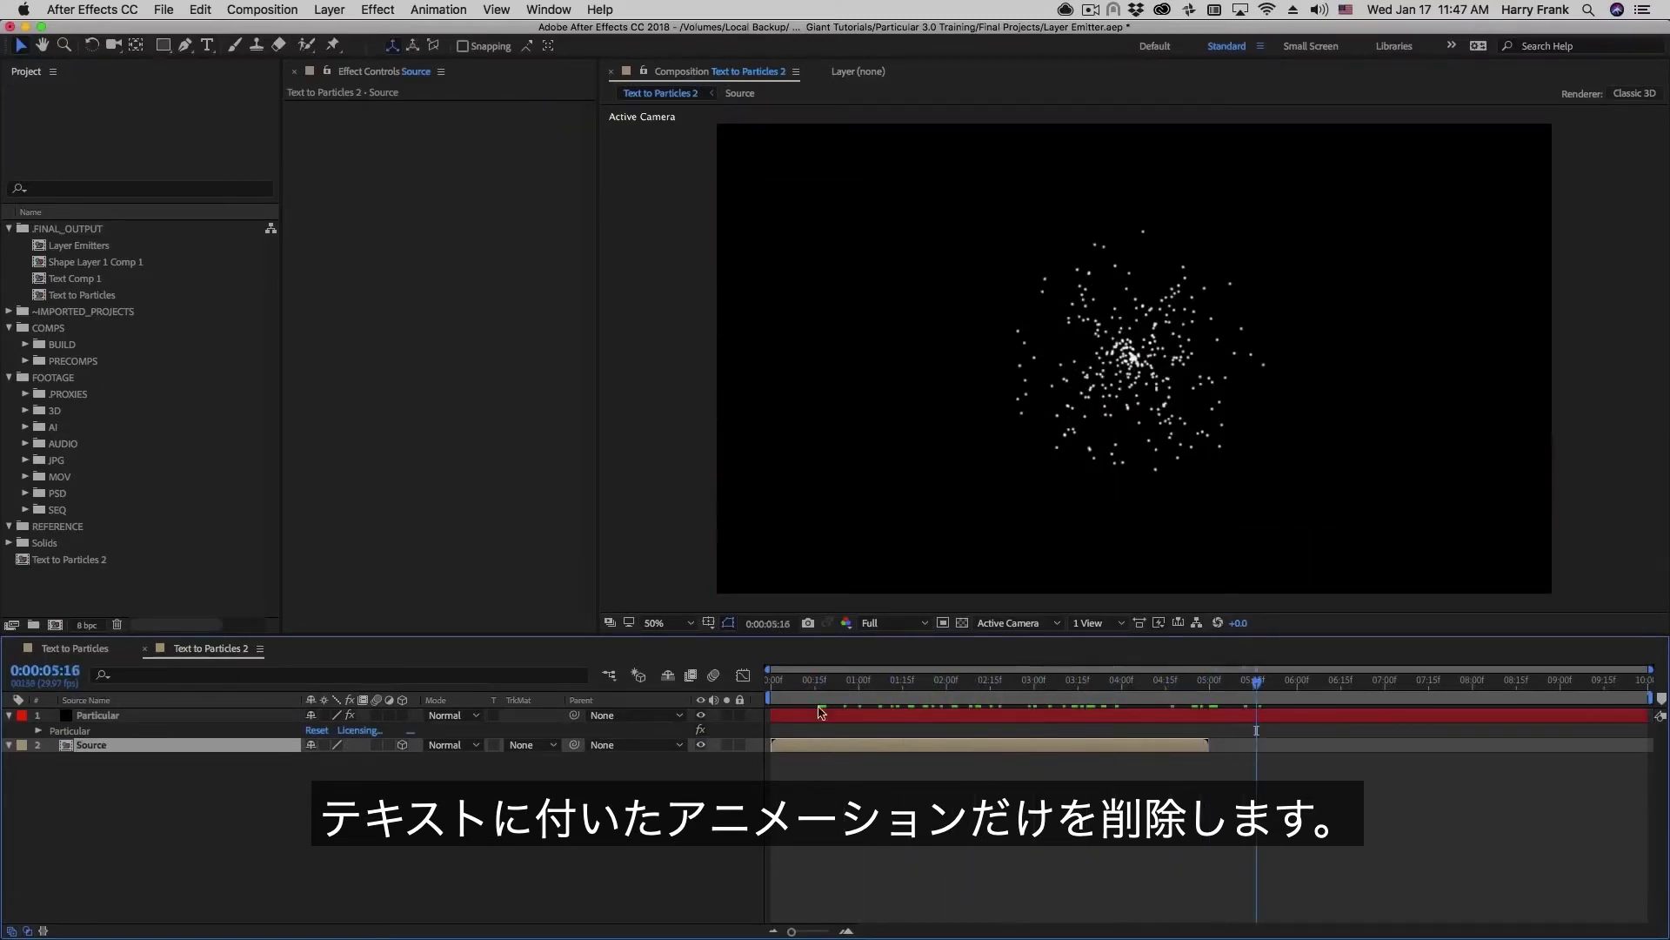
# Step: Select the Particular effect on its layer and switch the timeline to list layer names instead of source names
pyautogui.moveTo(869, 685); pyautogui.dragTo(947, 684)
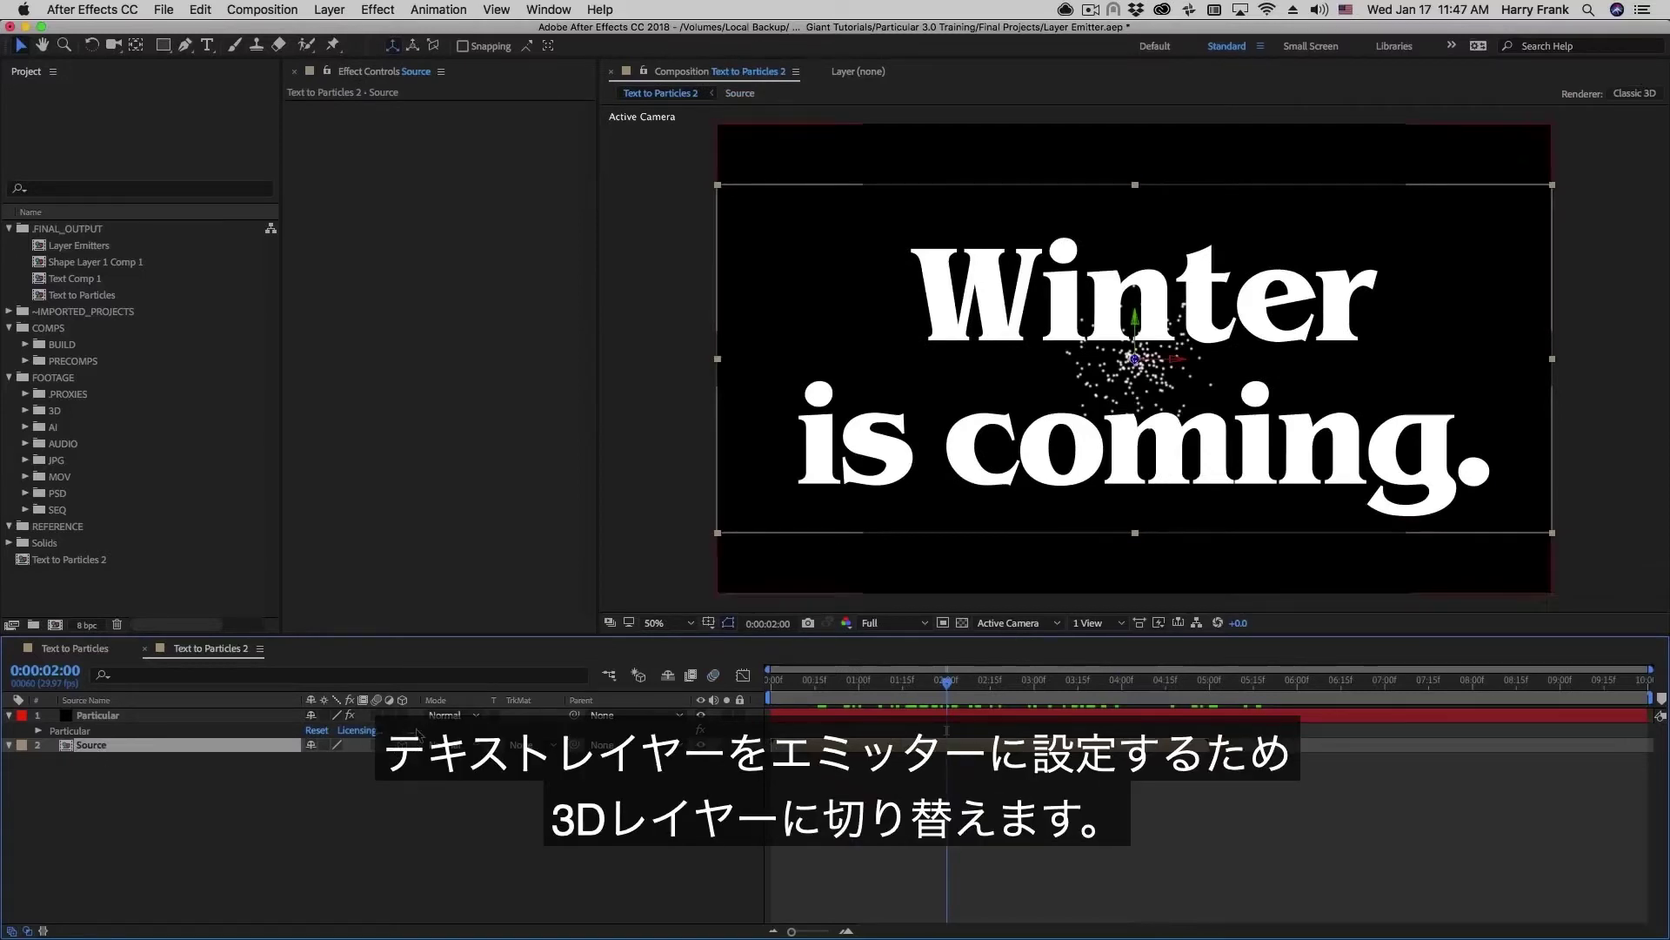
pyautogui.press('space')
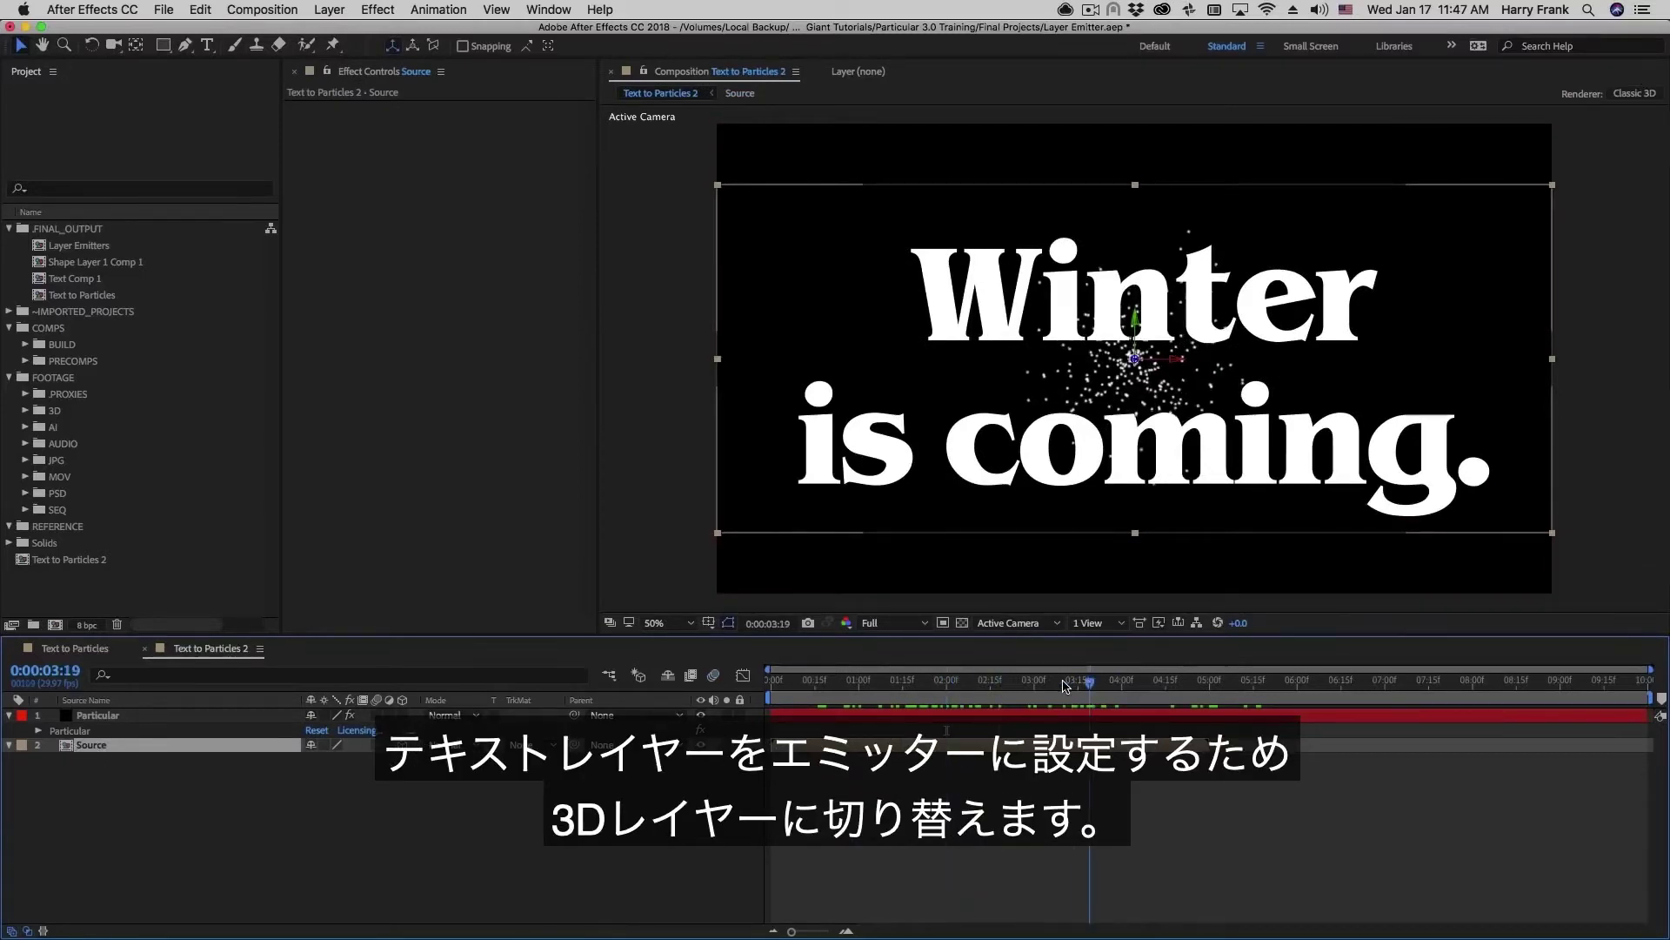
pyautogui.click(91, 732)
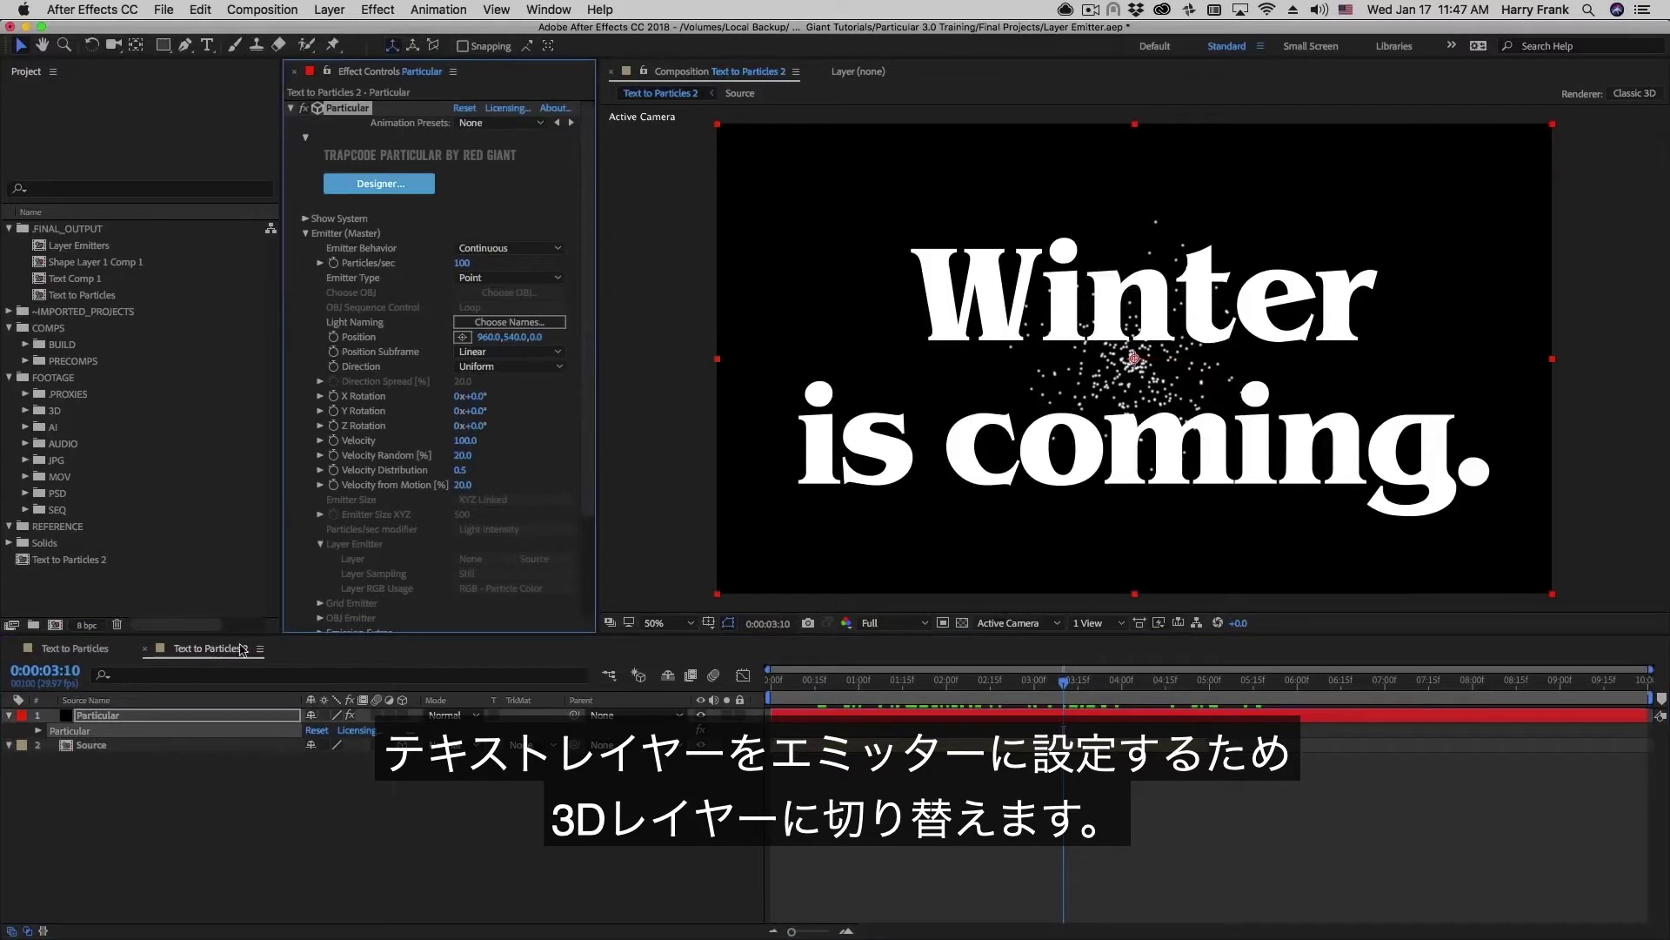
pyautogui.click(117, 701)
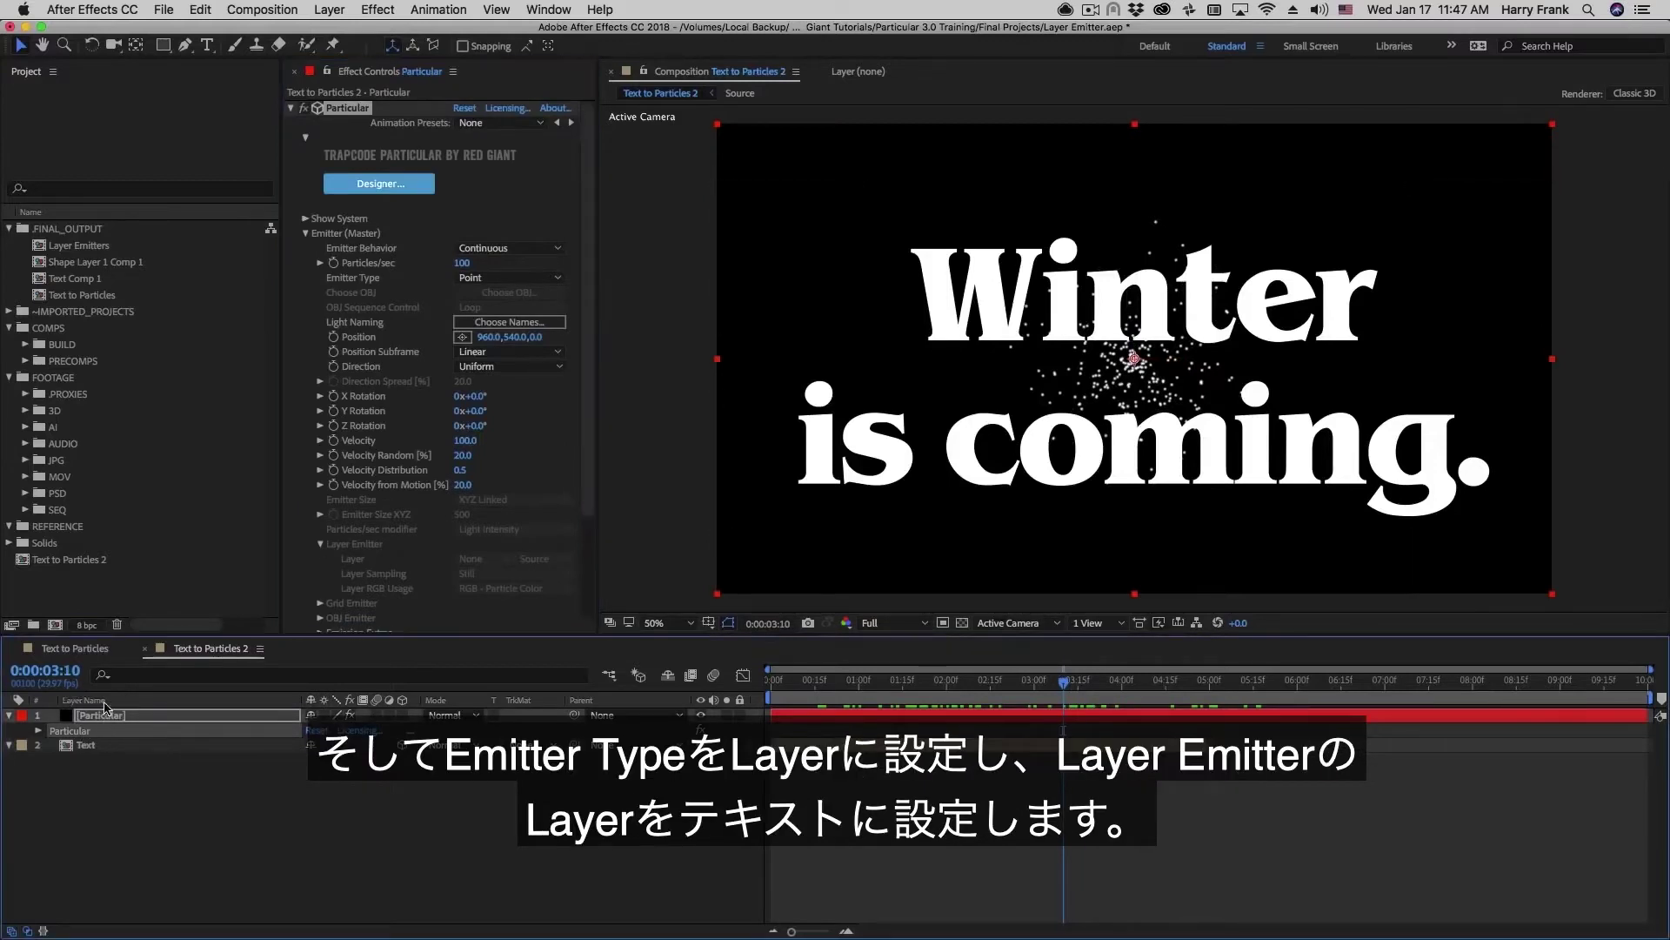
# Step: Set Particular's Emitter Type to Layer and choose the Text layer as its layer emitter
pyautogui.click(483, 278)
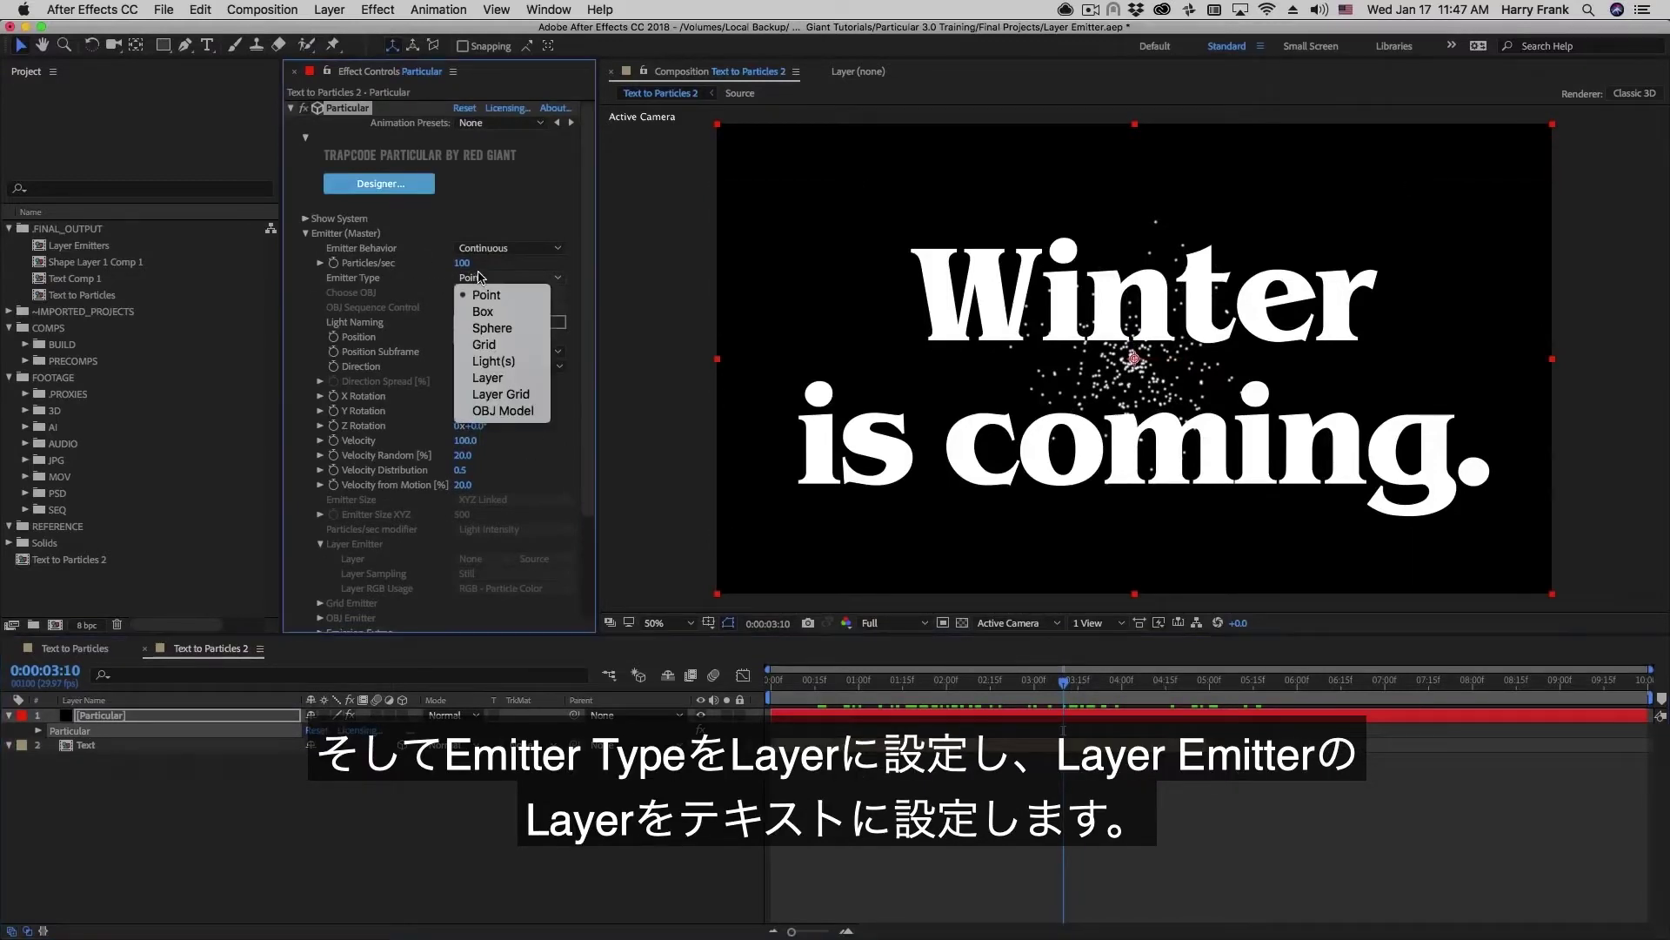
pyautogui.click(487, 379)
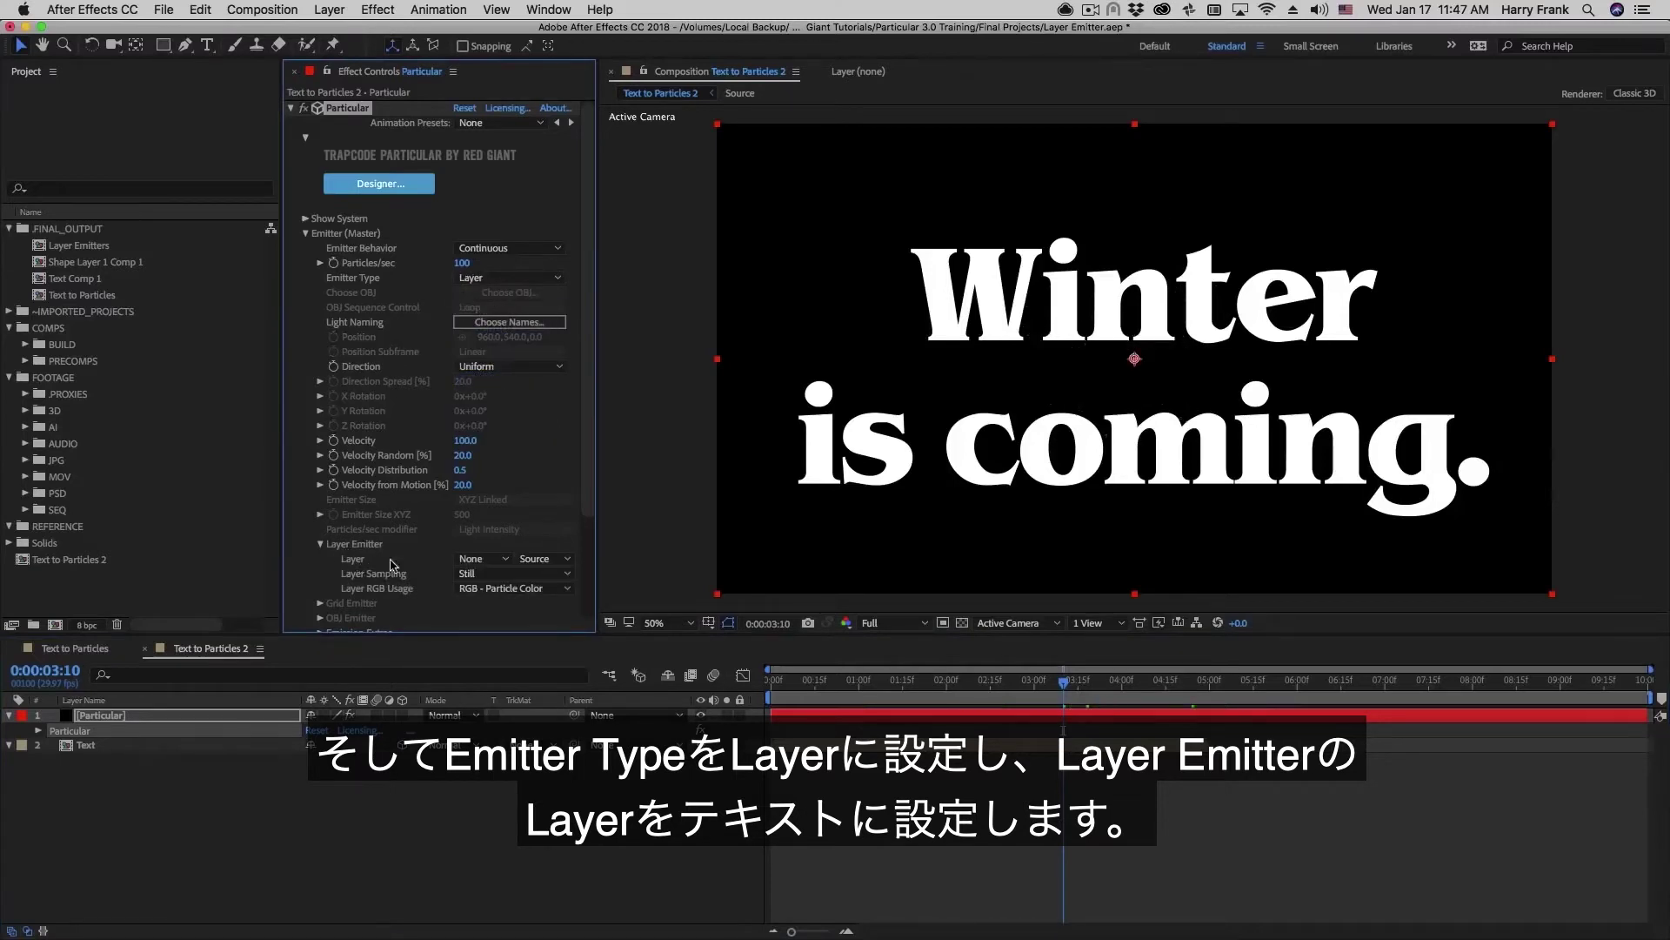
pyautogui.click(478, 559)
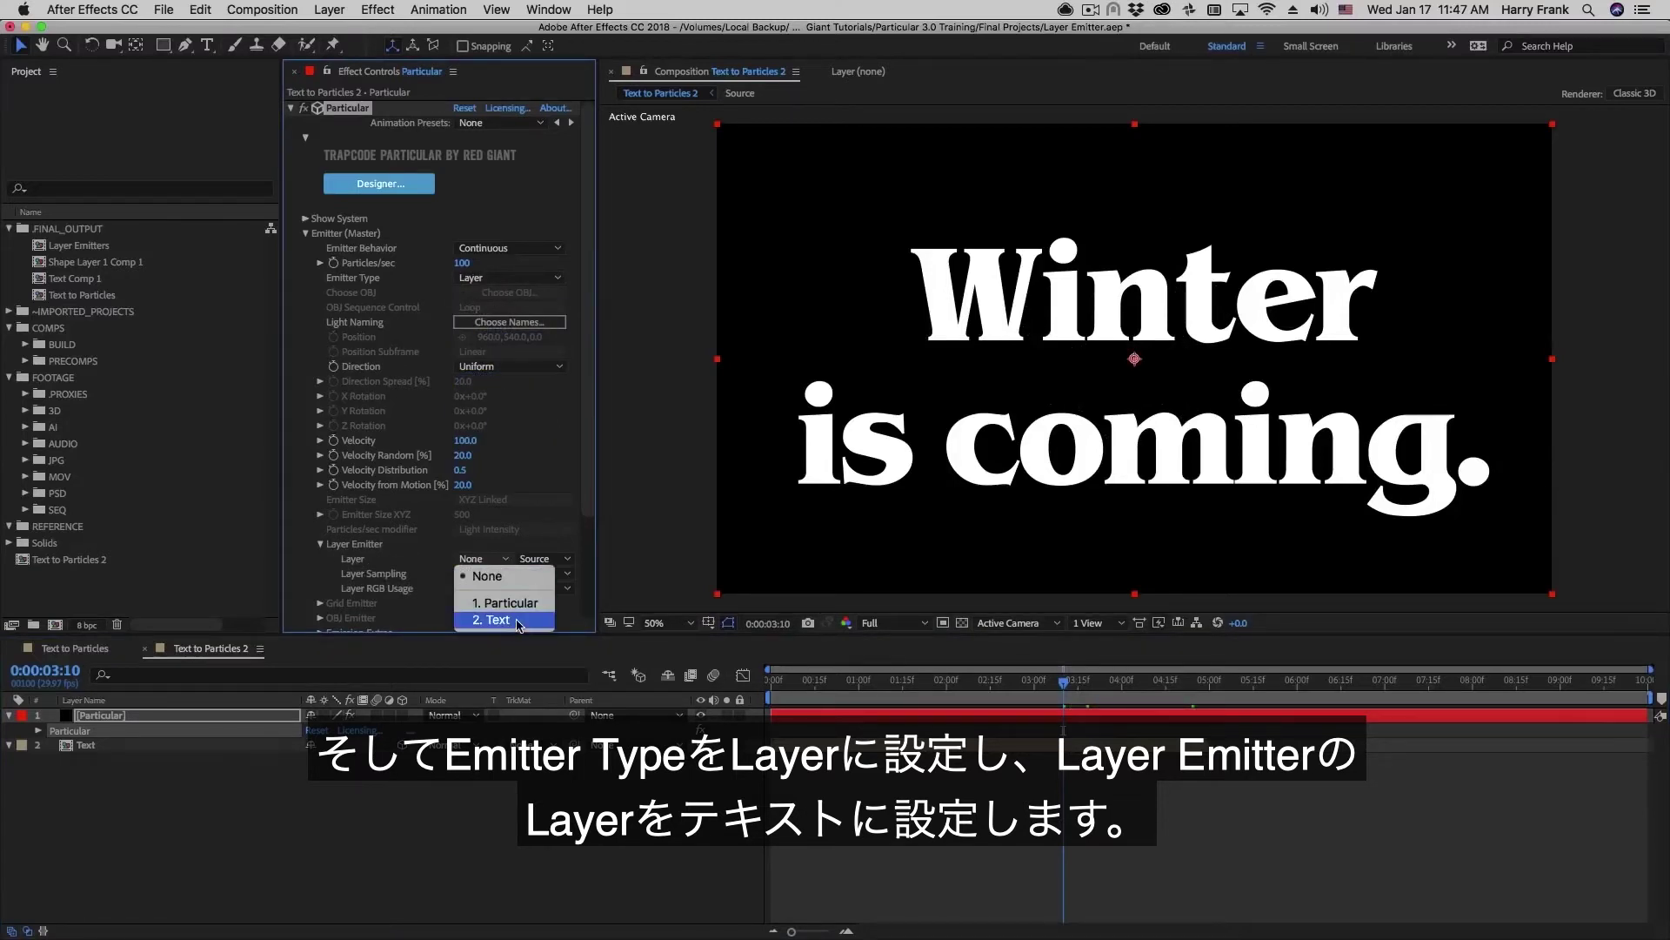
pyautogui.click(480, 621)
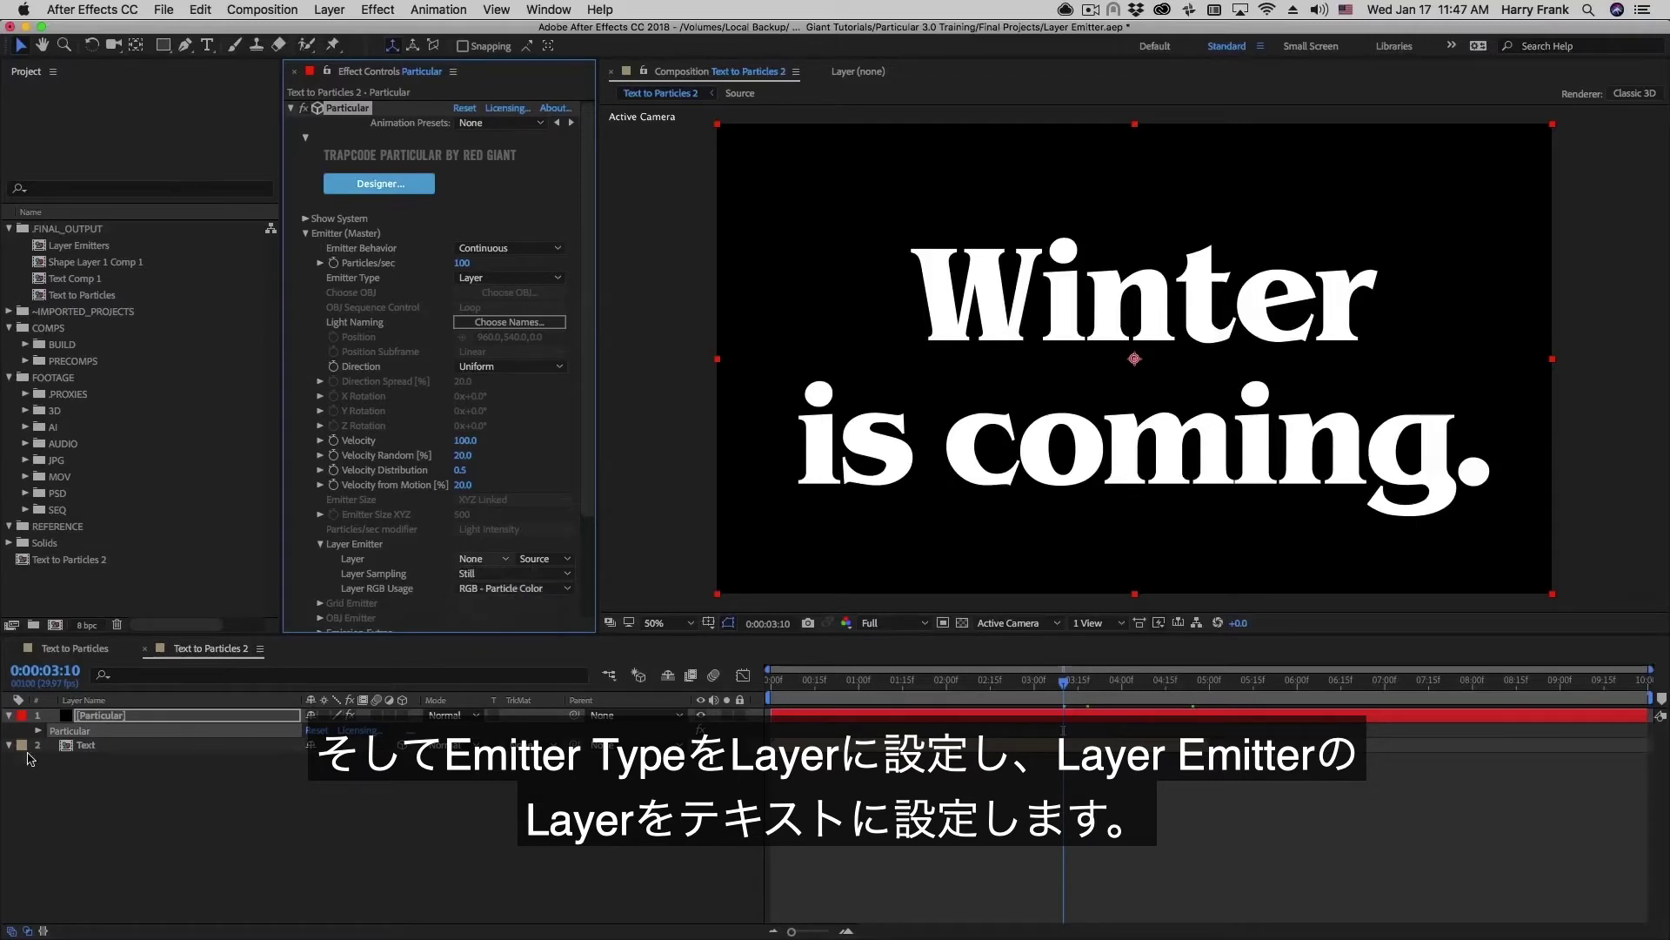
# Step: Check the emission at 0:00:03:21 and set the emitter's Particles/sec to 100000
pyautogui.moveTo(822, 683); pyautogui.dragTo(1095, 685)
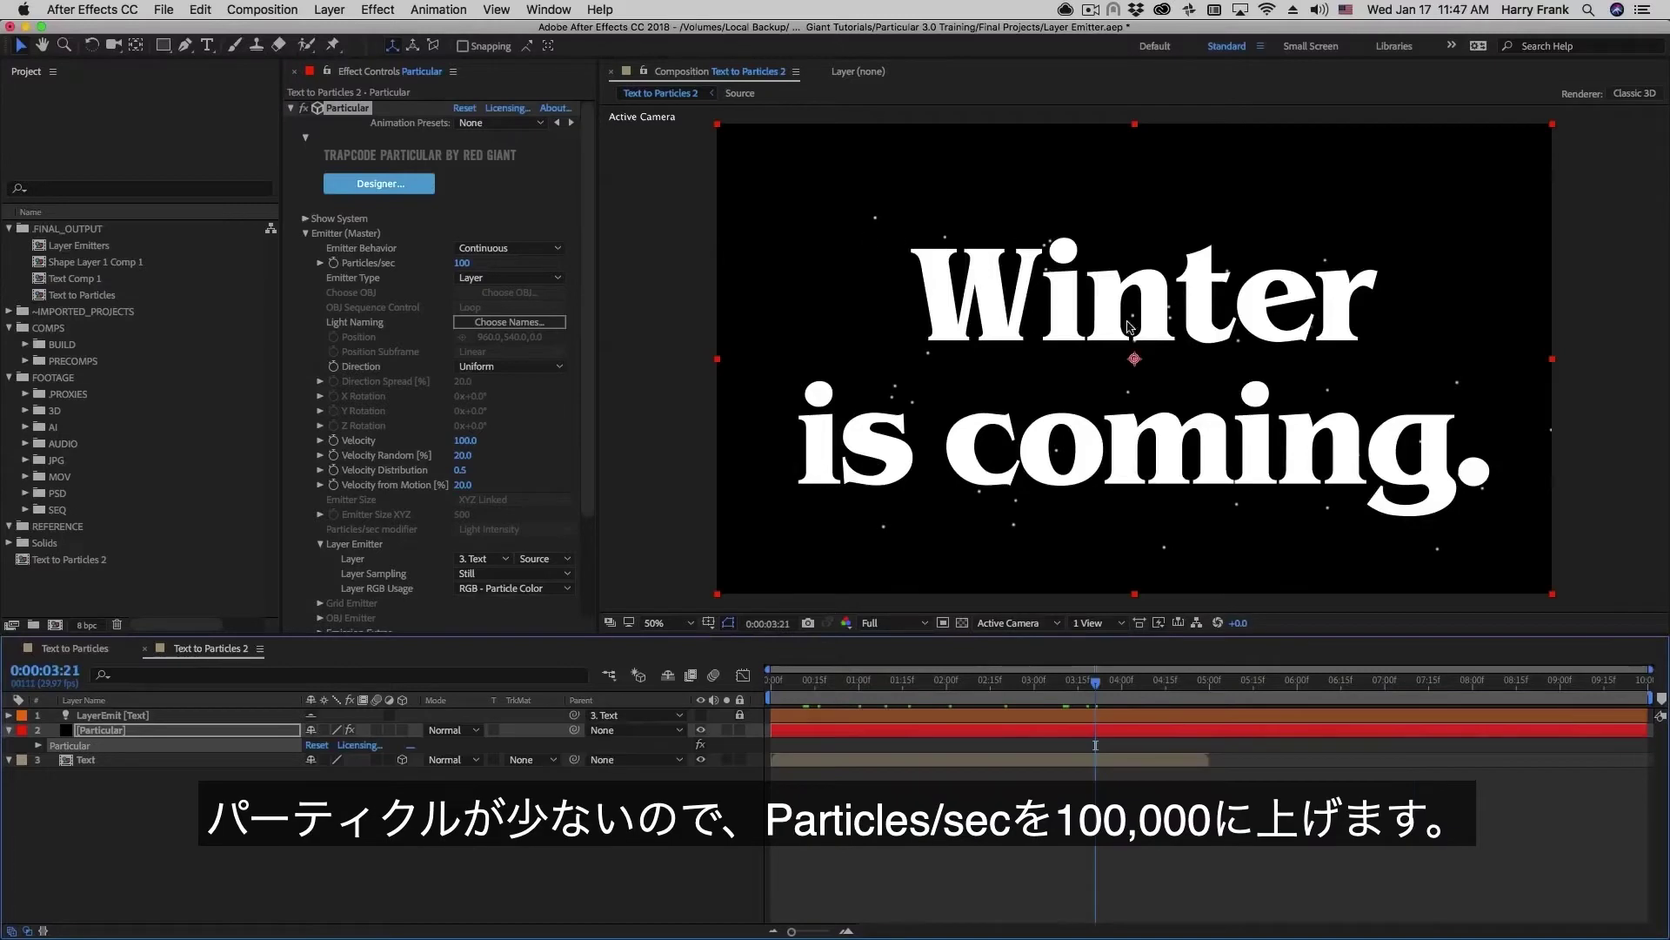
pyautogui.click(474, 264)
pyautogui.write('1000')
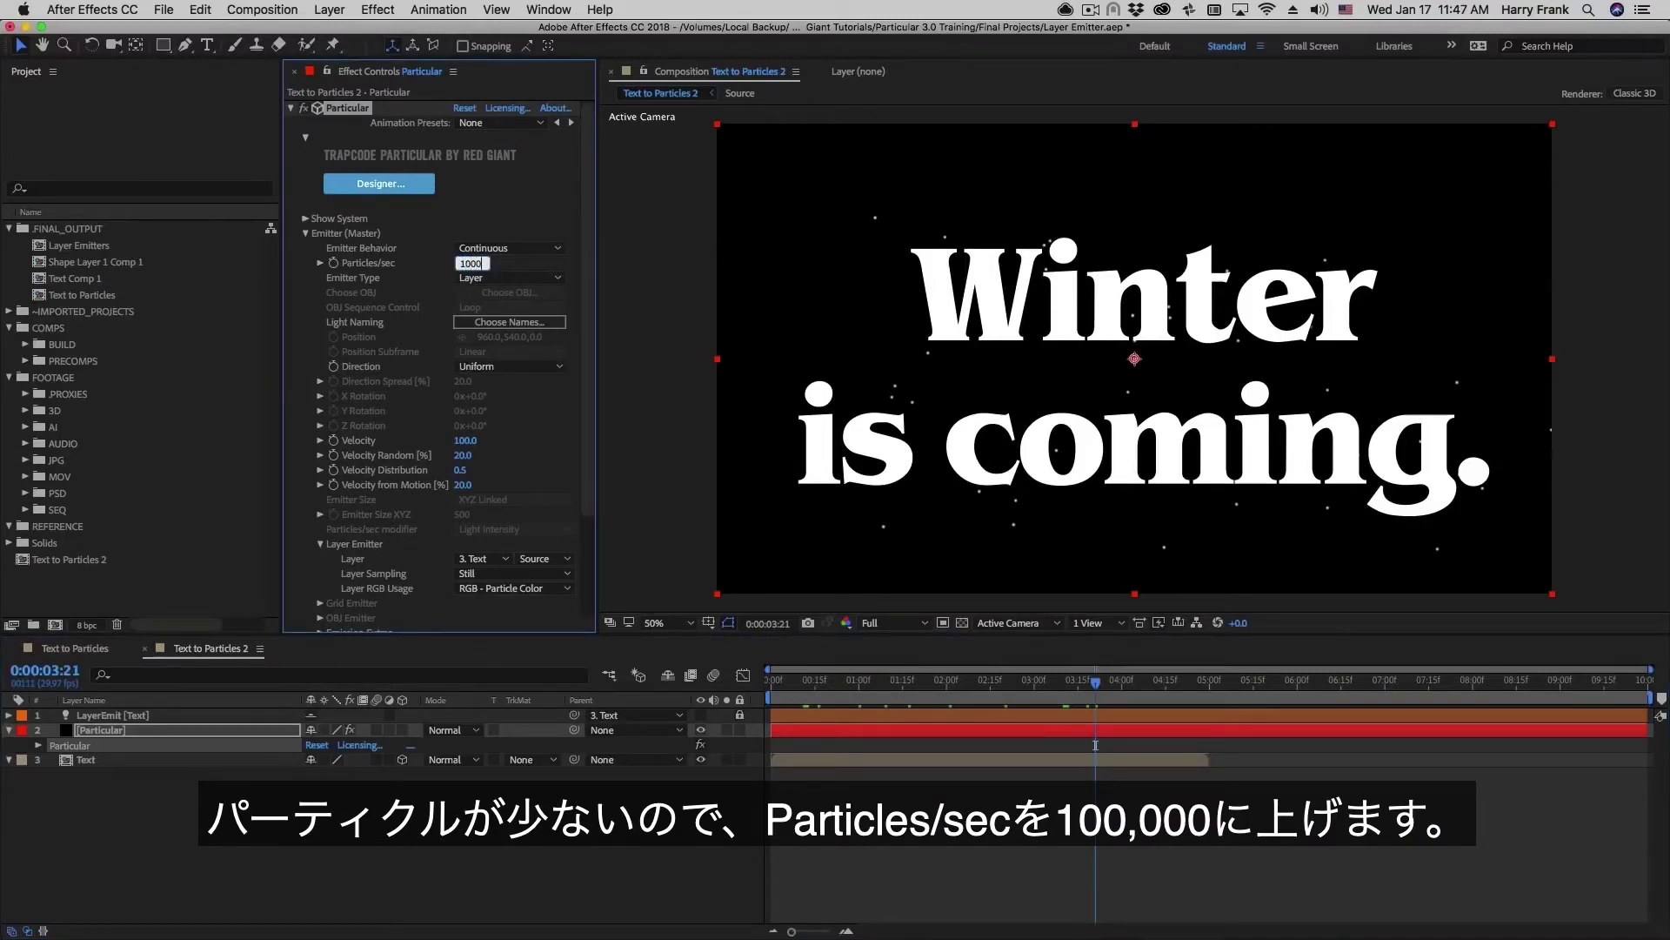
pyautogui.write('000')
pyautogui.press('Return')
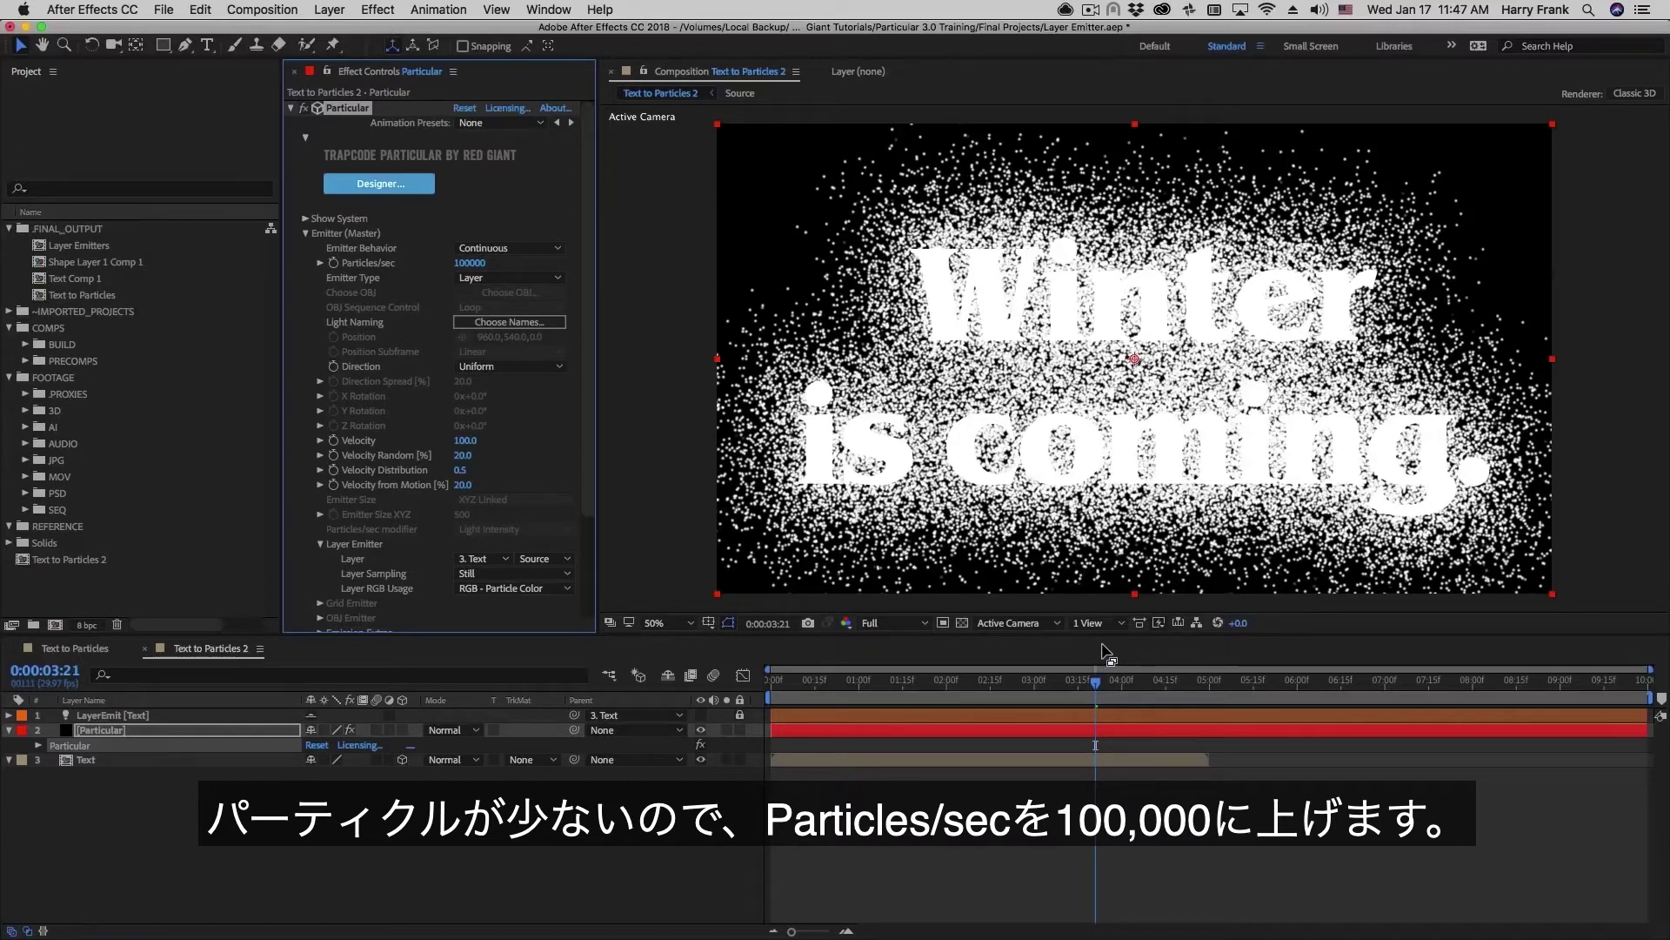
# Step: Set Wind X to 250 in Particular's Air physics settings and preview the particle motion
pyautogui.click(306, 233)
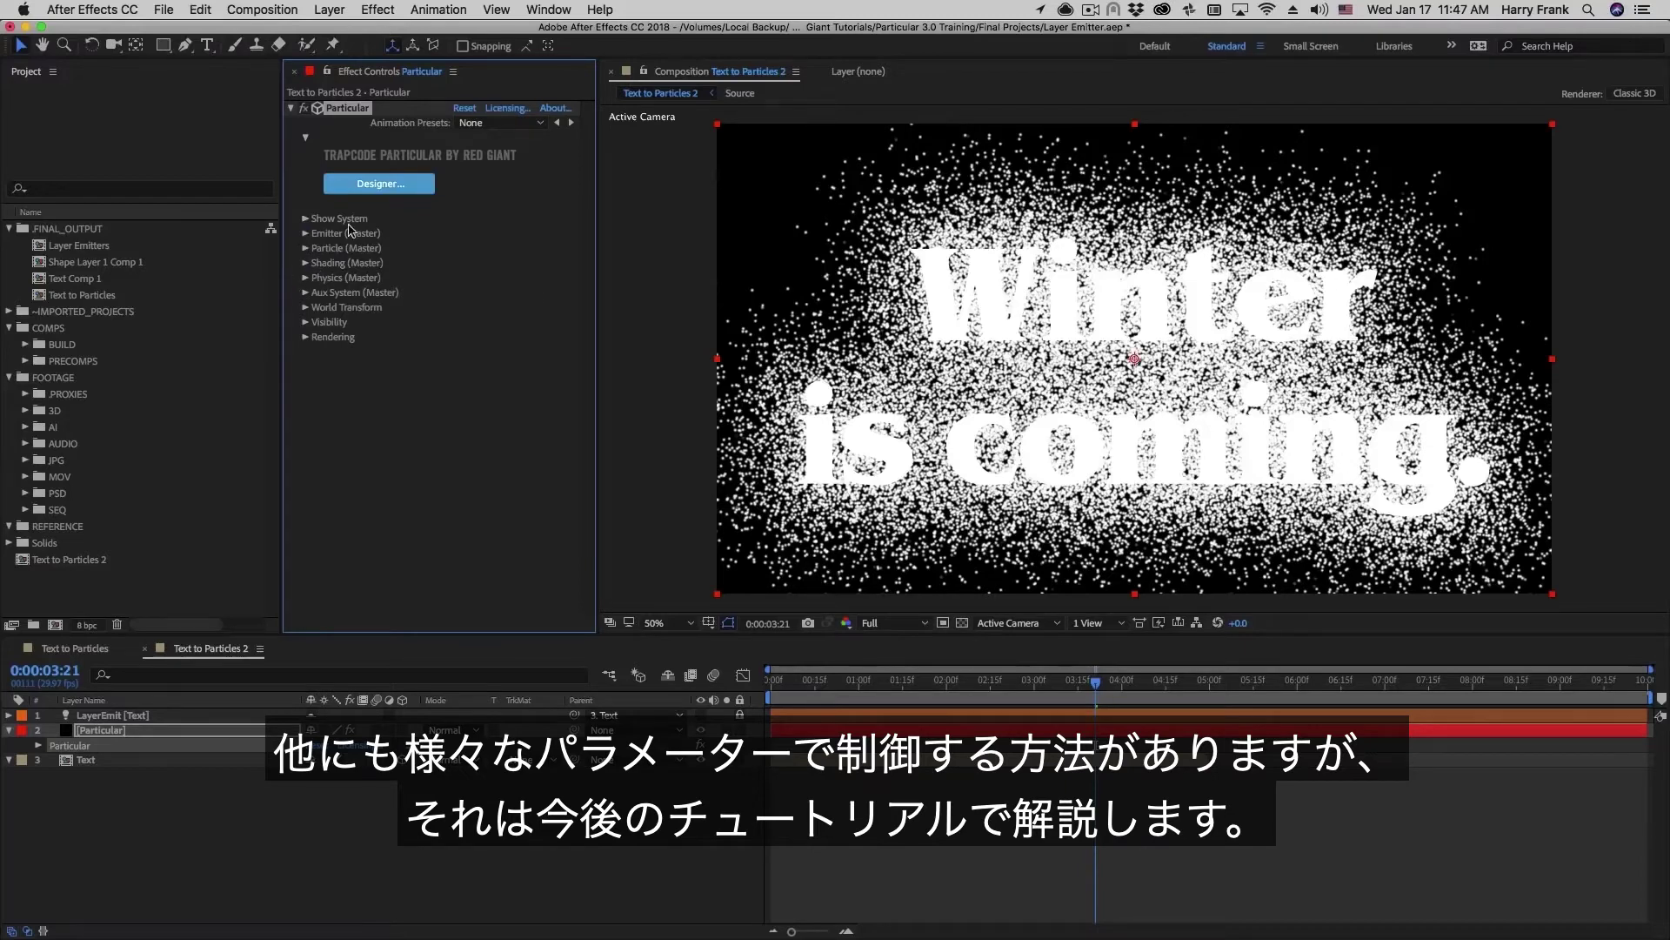
pyautogui.click(305, 277)
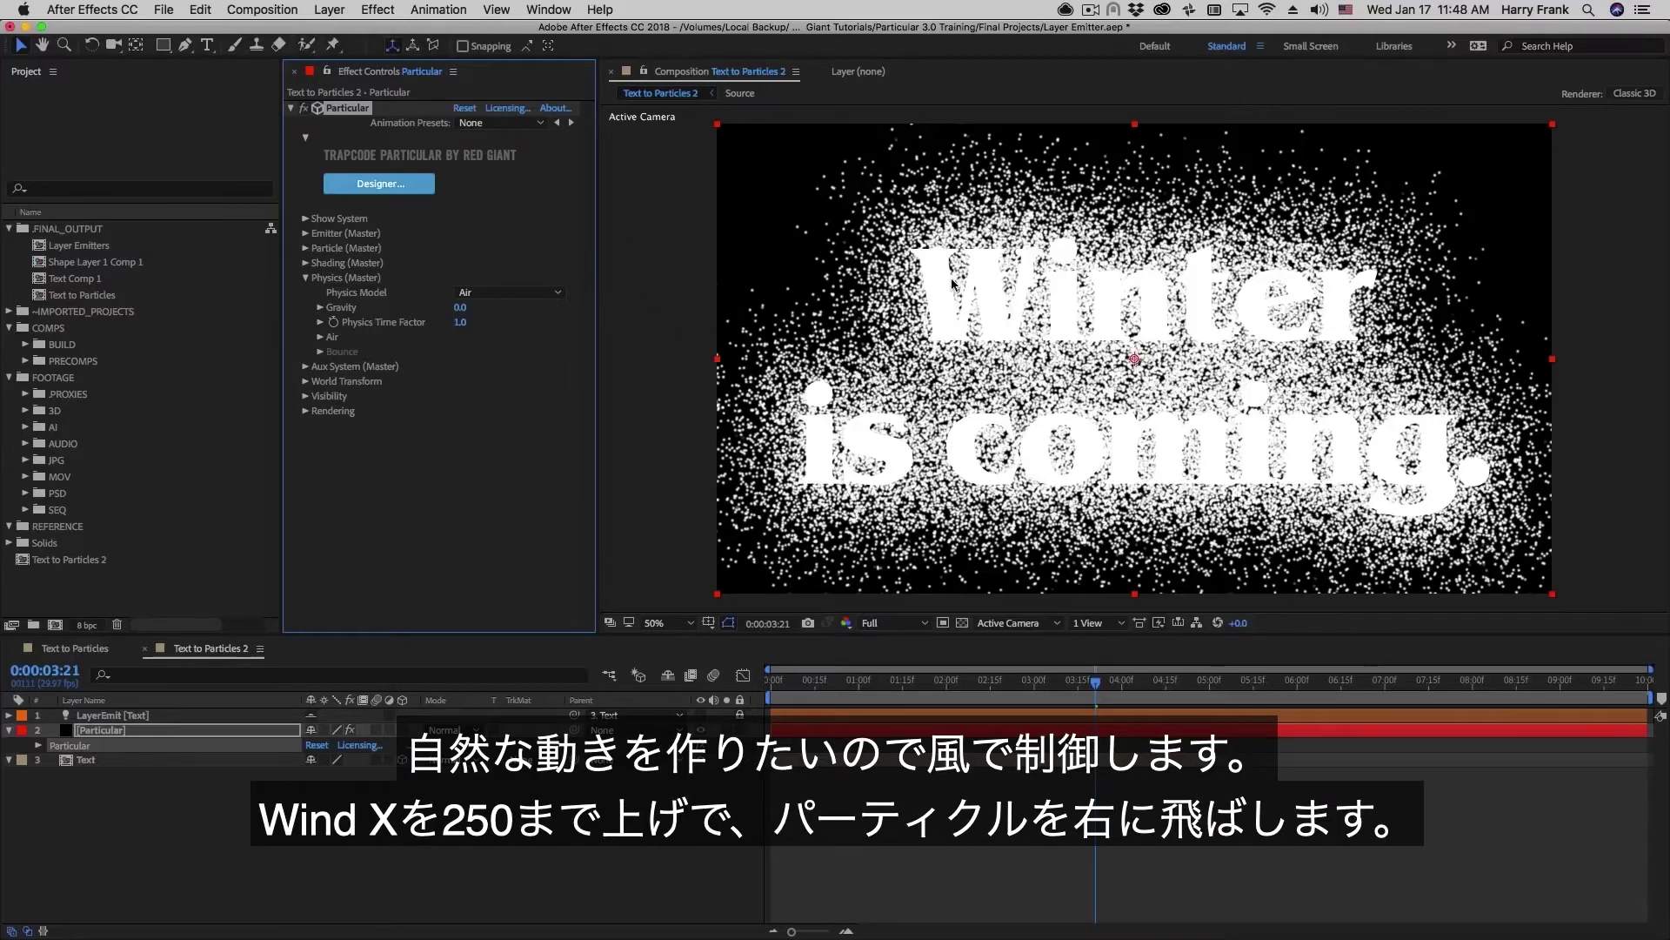
pyautogui.click(321, 337)
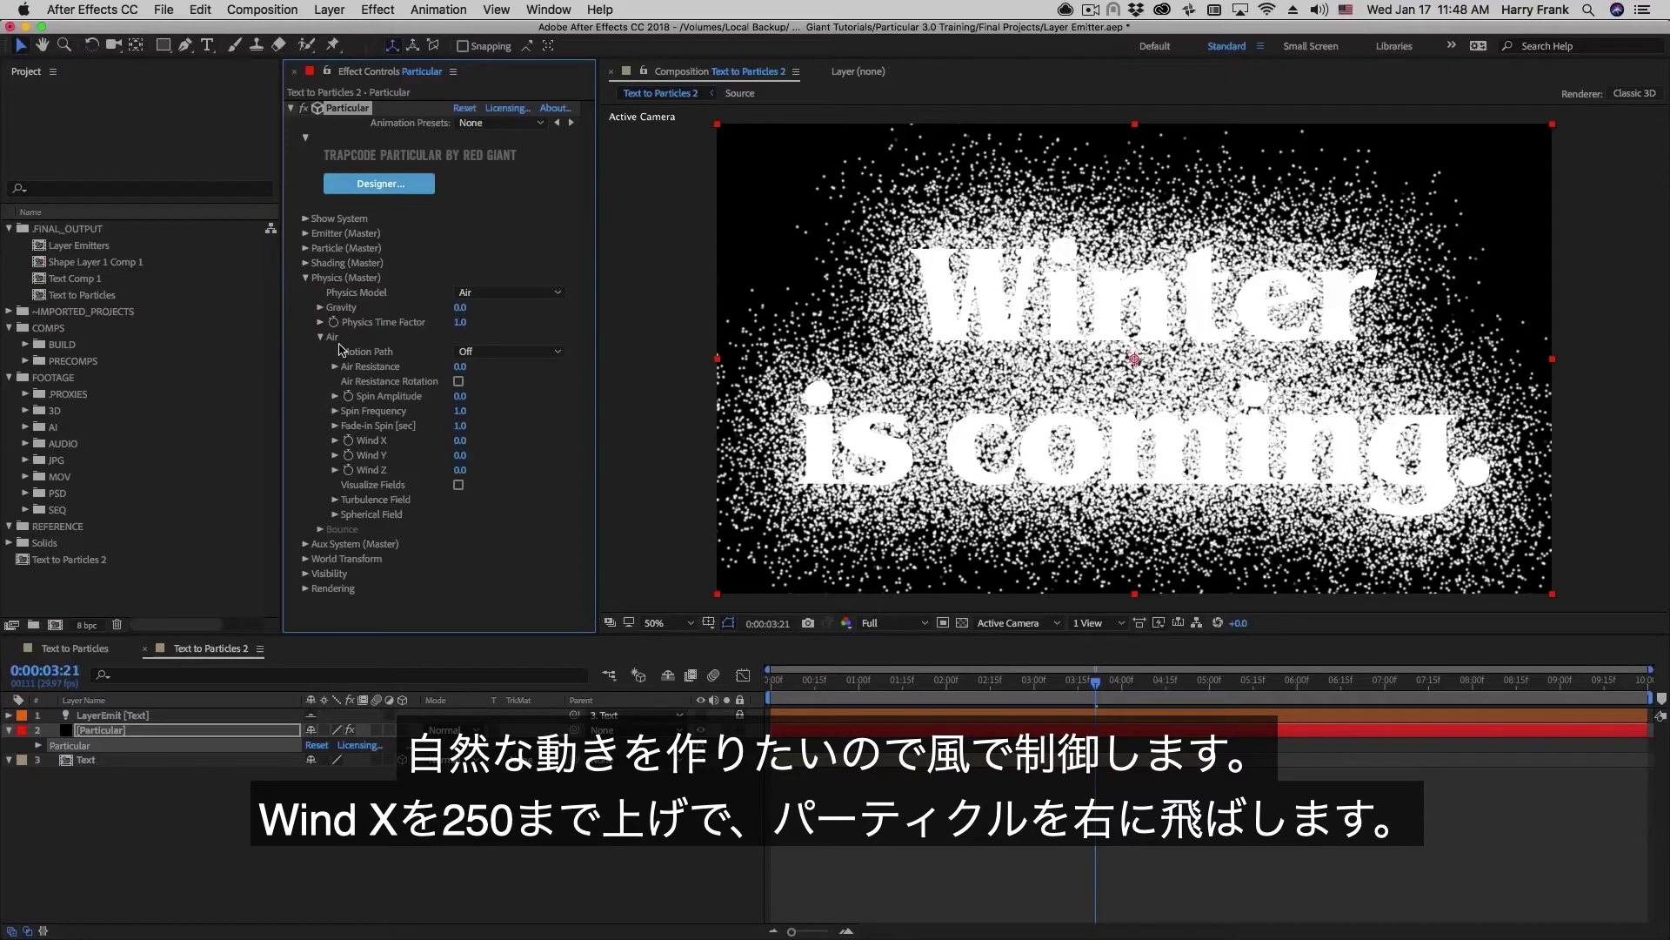
pyautogui.click(460, 441)
pyautogui.press('Return')
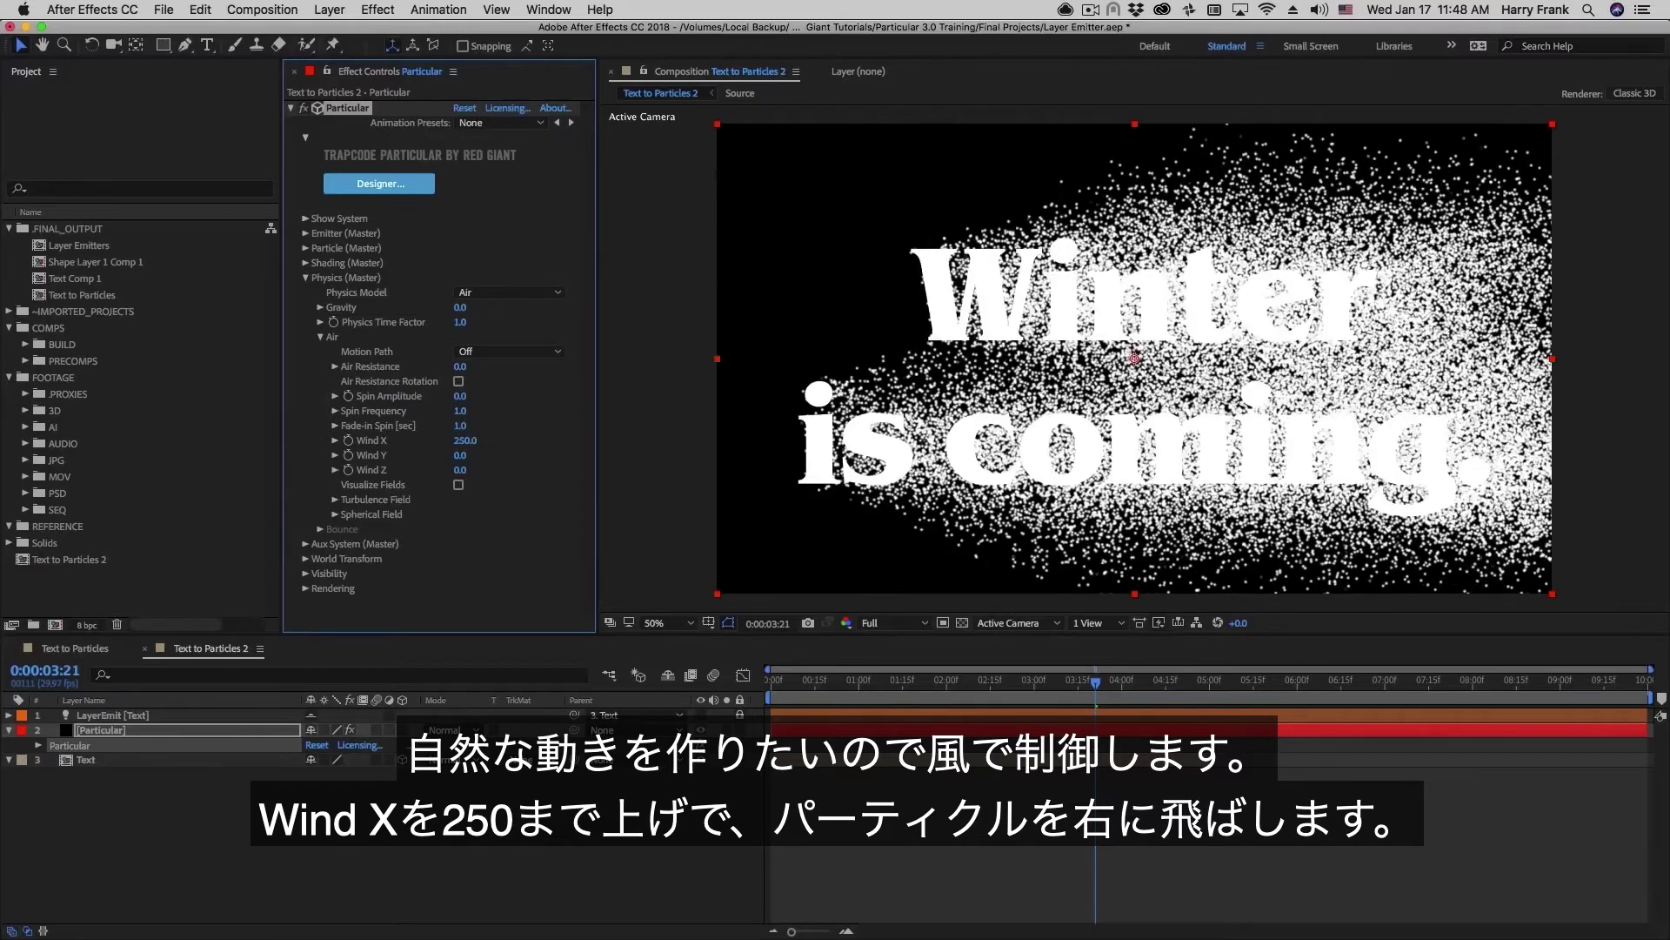
pyautogui.click(781, 691)
pyautogui.press('space')
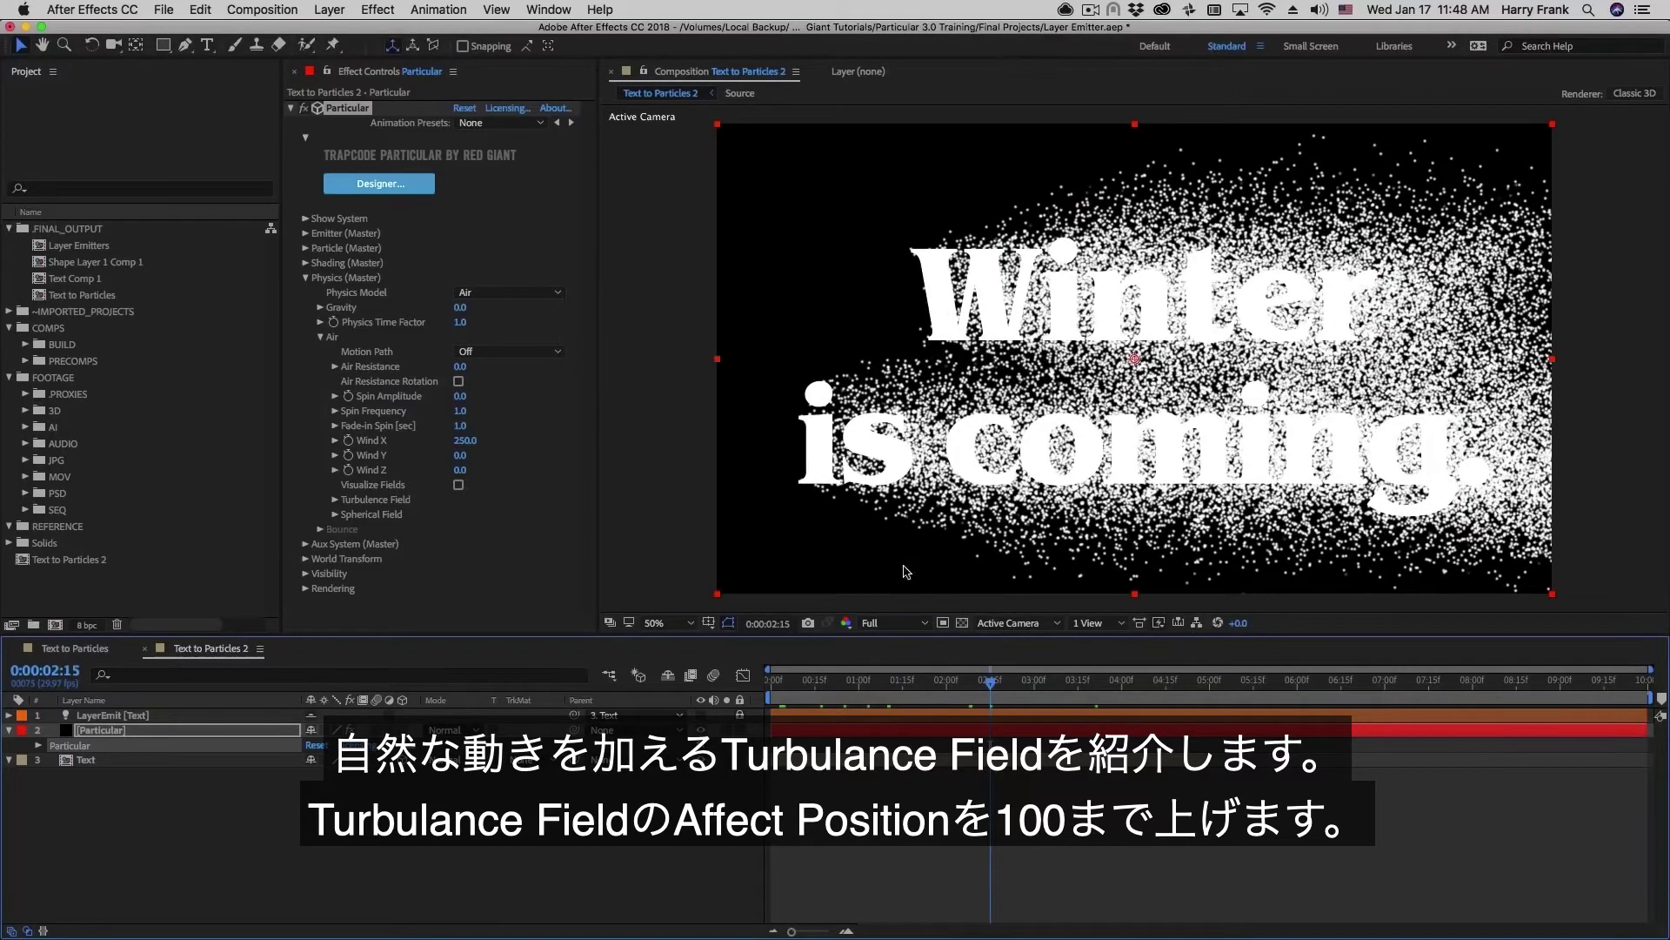
# Step: Set Affect Position to 100 in the Turbulence Field settings of Particular's Air physics
pyautogui.click(335, 503)
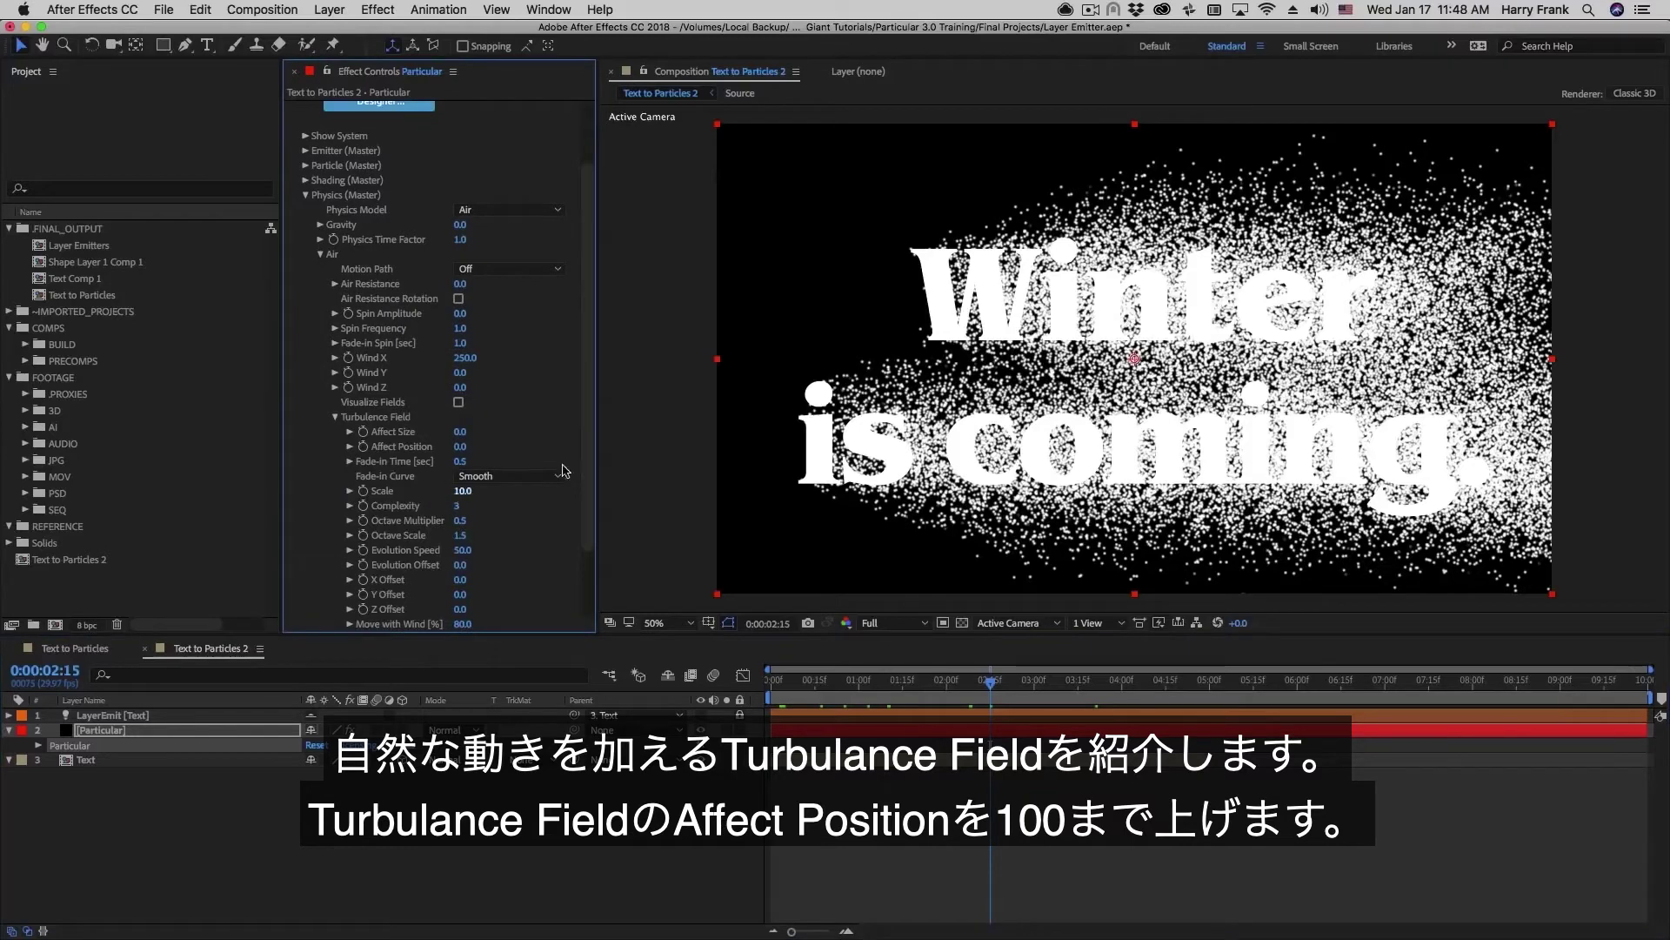
pyautogui.scroll(-2, 496, 462)
pyautogui.scroll(-1, 496, 462)
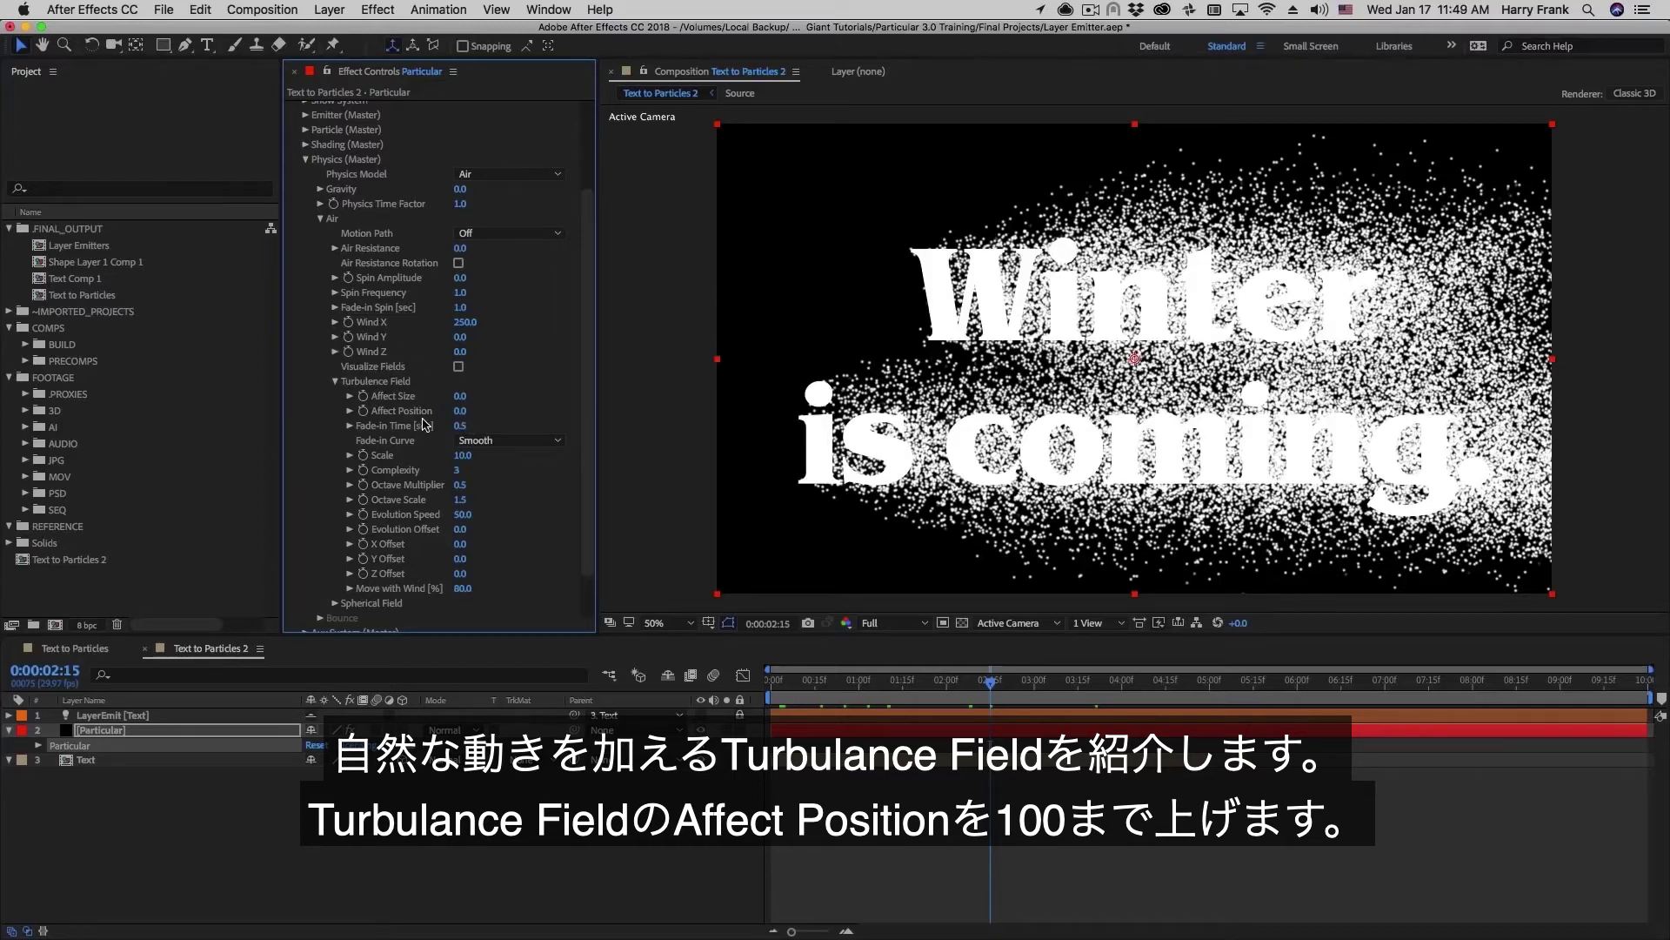
pyautogui.click(460, 410)
pyautogui.press('Return')
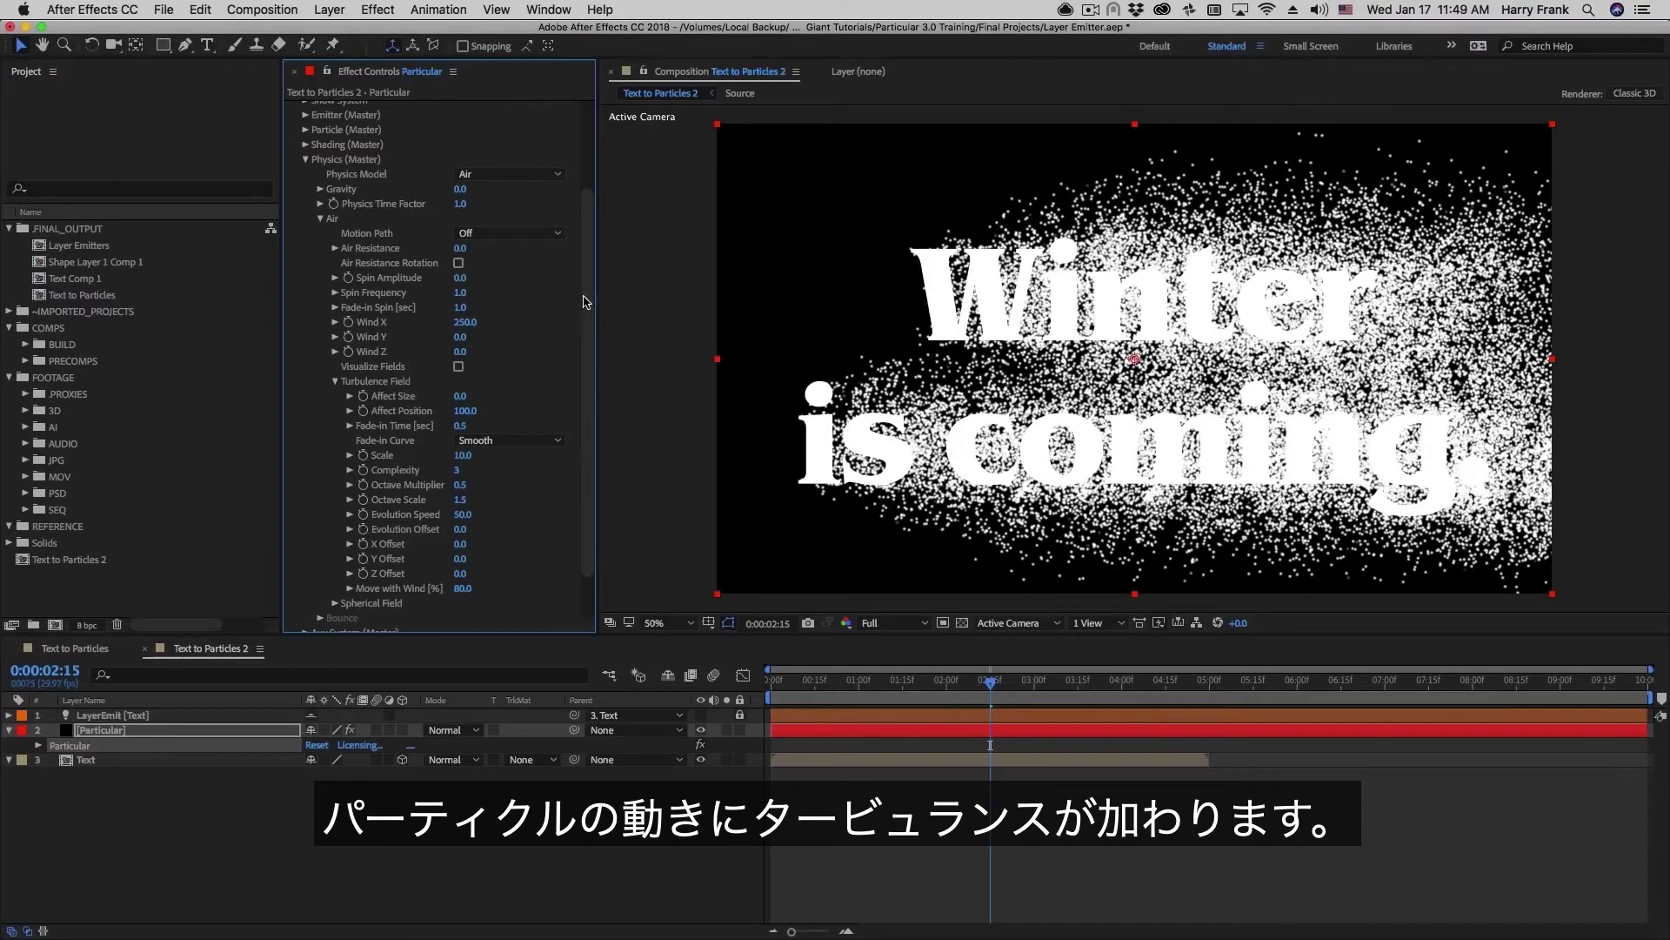
# Step: Apply the linear falling preset to the particles' Size over Life curve and scrub through the result
pyautogui.moveTo(589, 301); pyautogui.dragTo(602, 192)
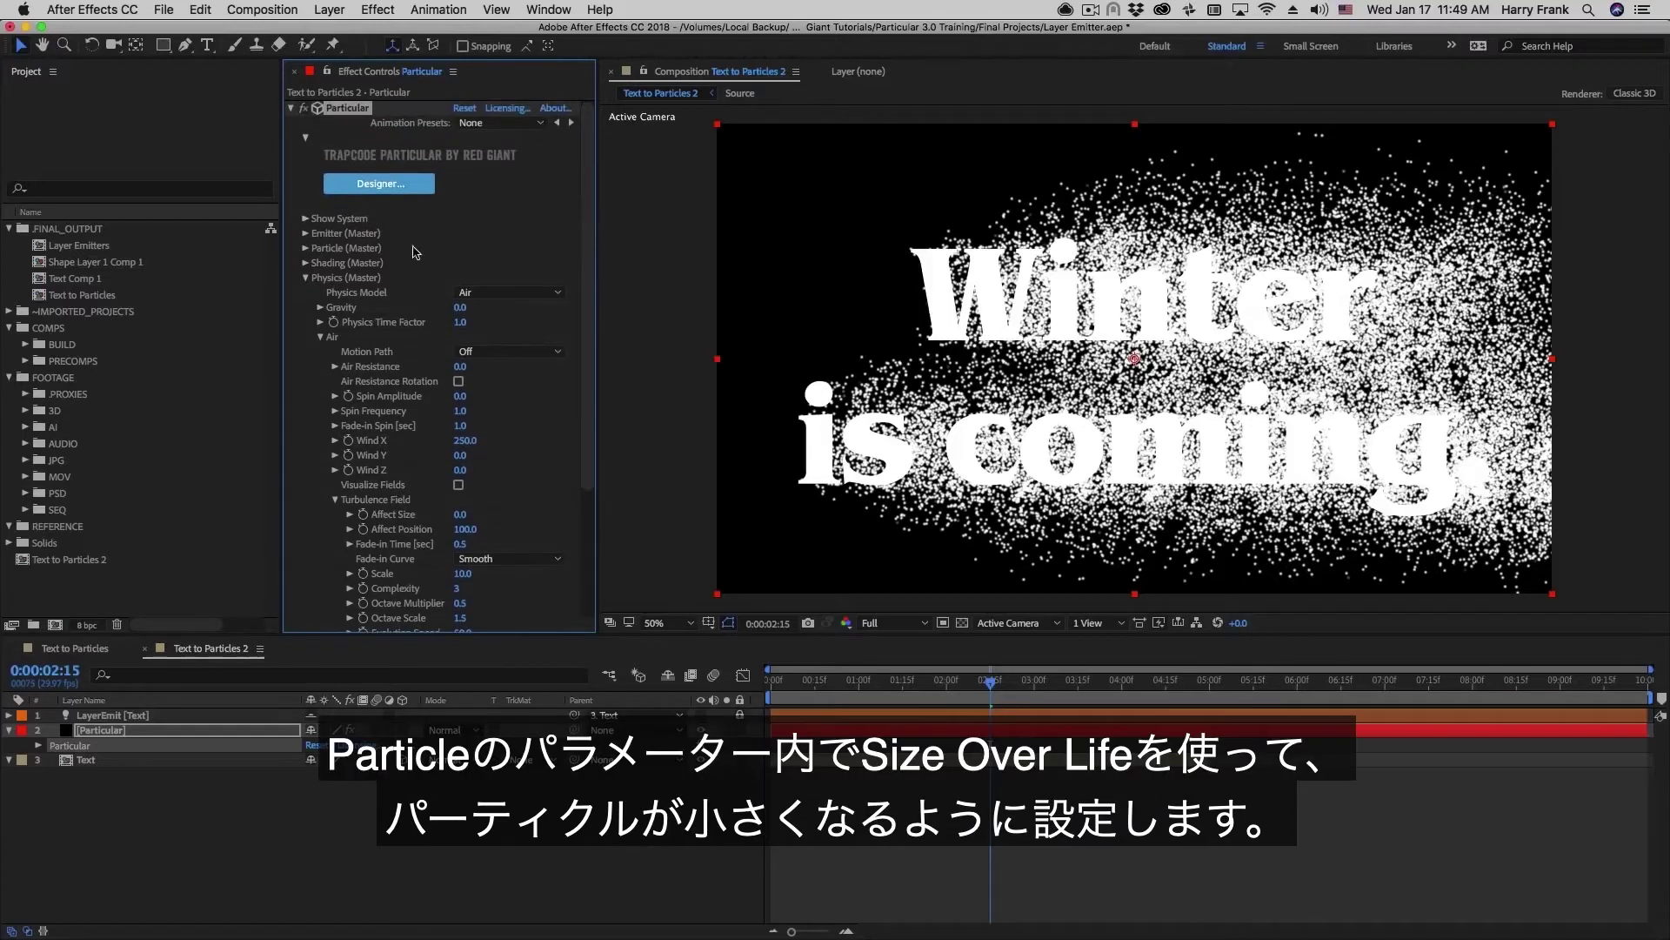
pyautogui.click(307, 248)
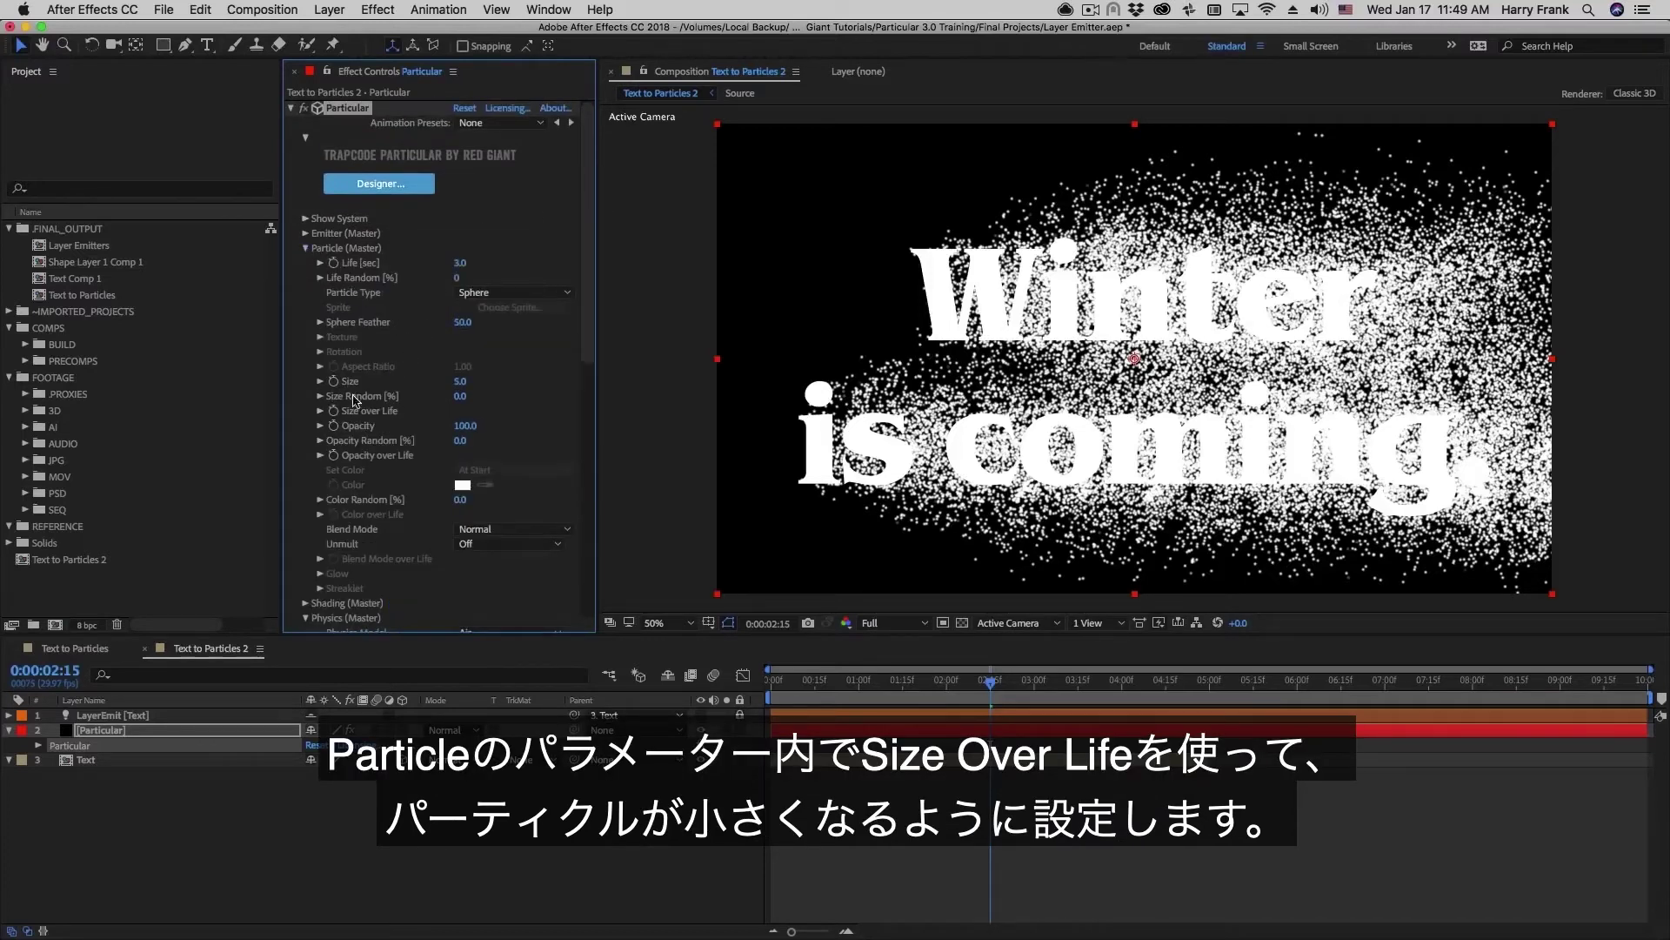
pyautogui.click(320, 411)
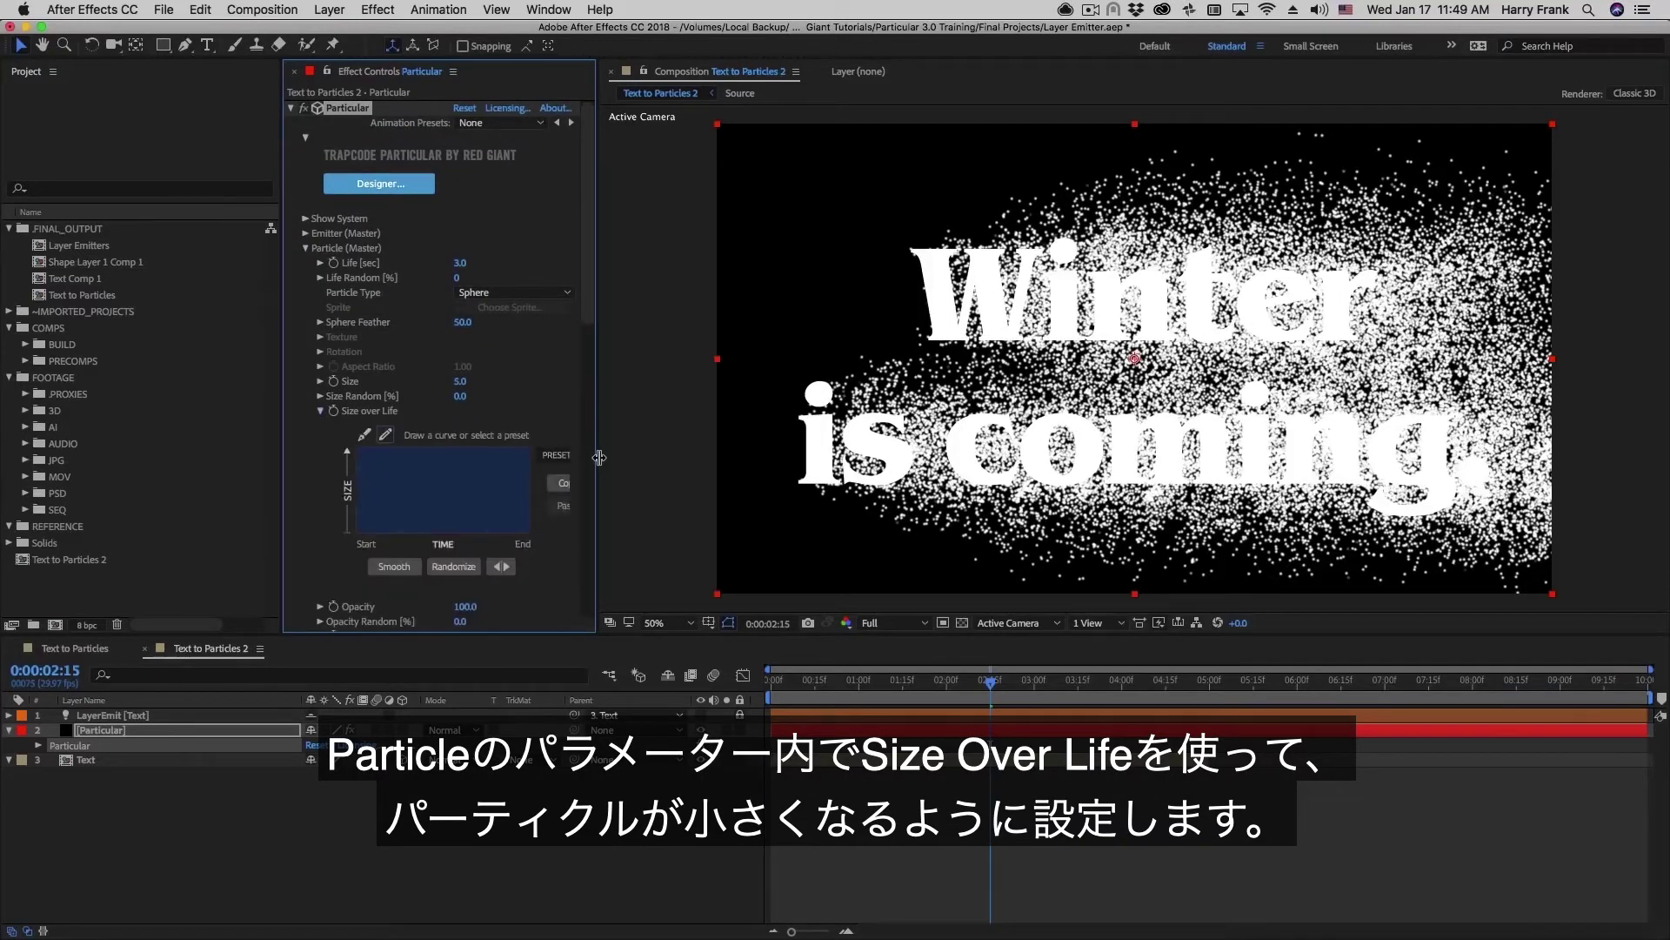
pyautogui.moveTo(600, 458); pyautogui.dragTo(687, 457)
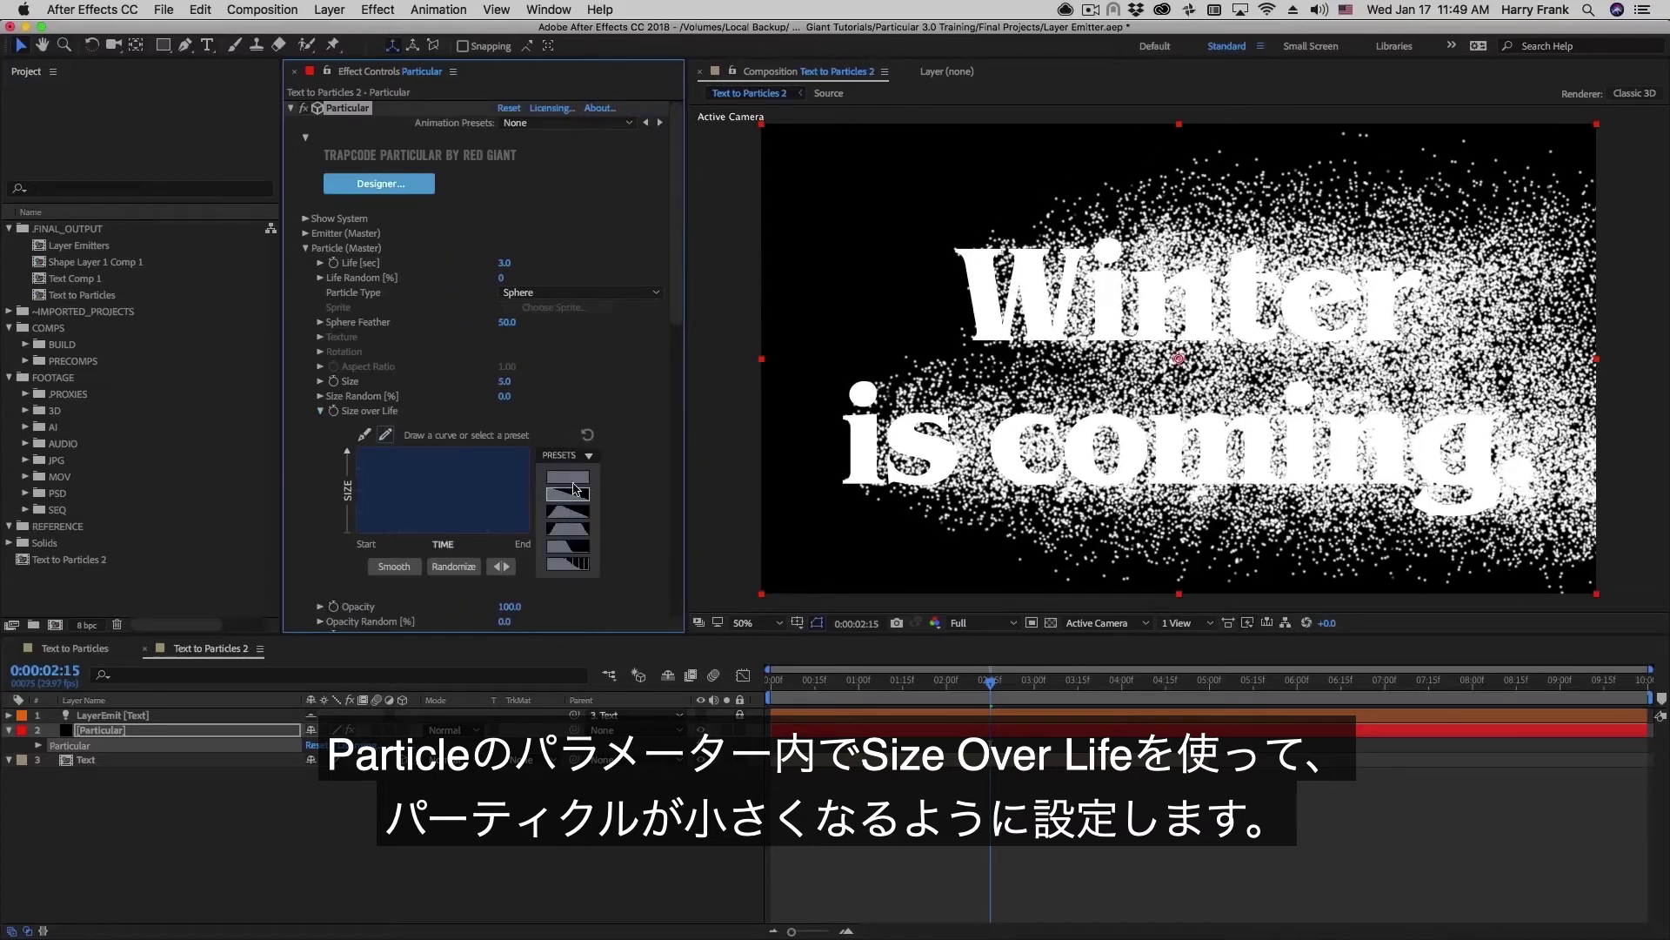
pyautogui.click(574, 492)
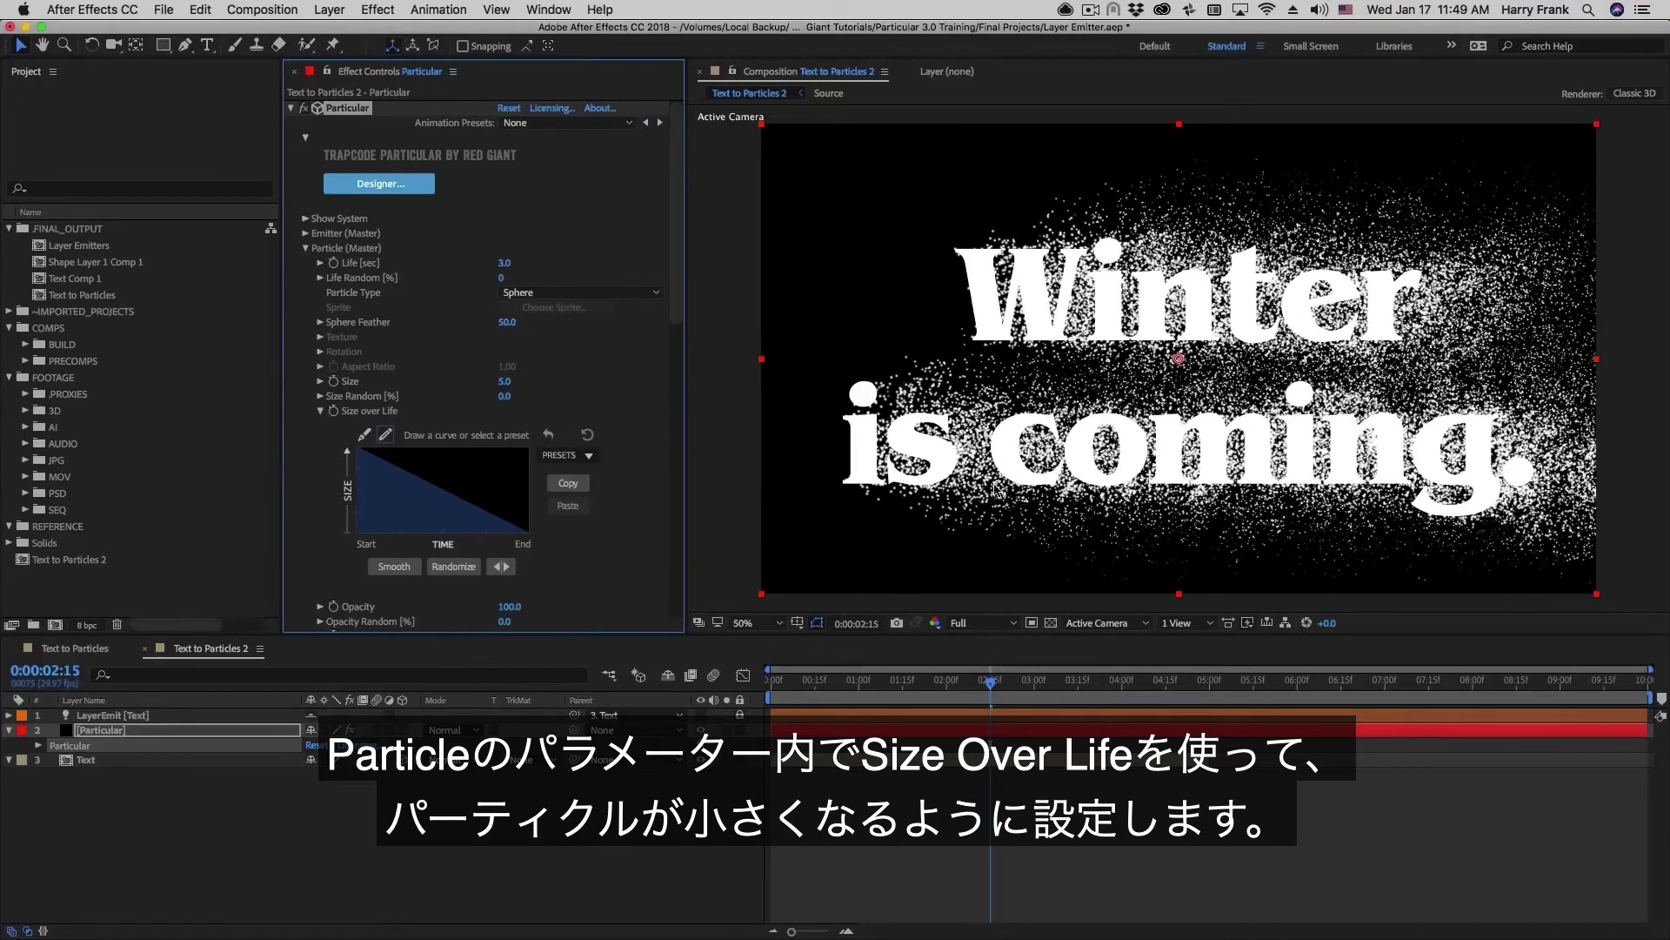
pyautogui.moveTo(796, 683); pyautogui.dragTo(1055, 692)
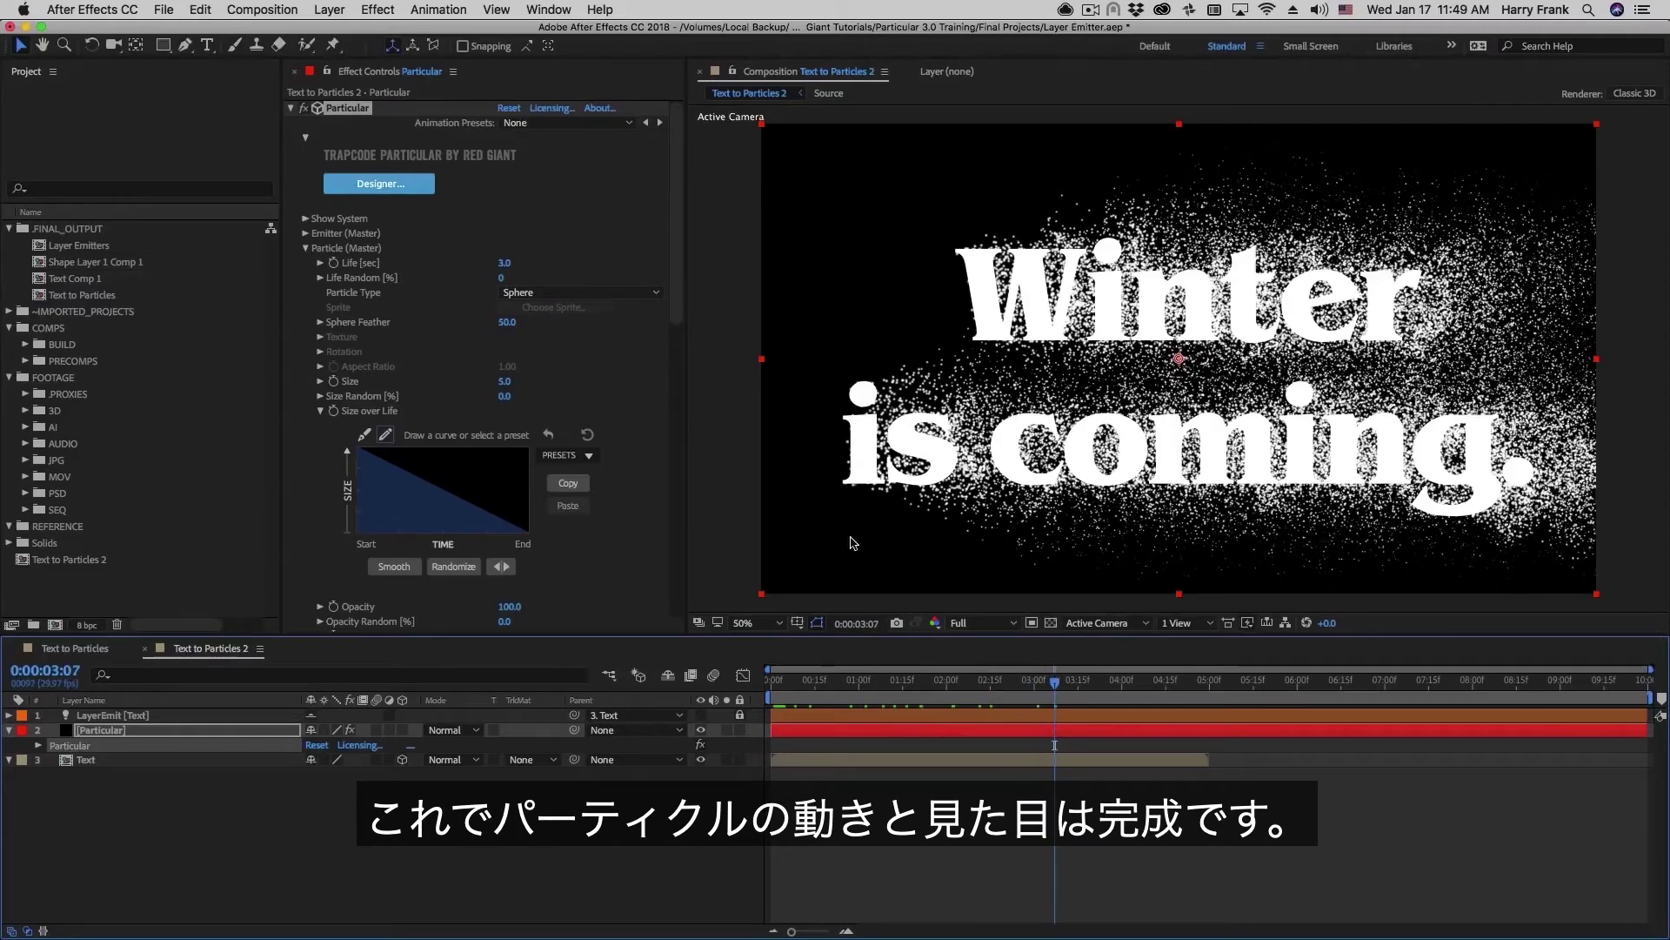
pyautogui.click(1021, 683)
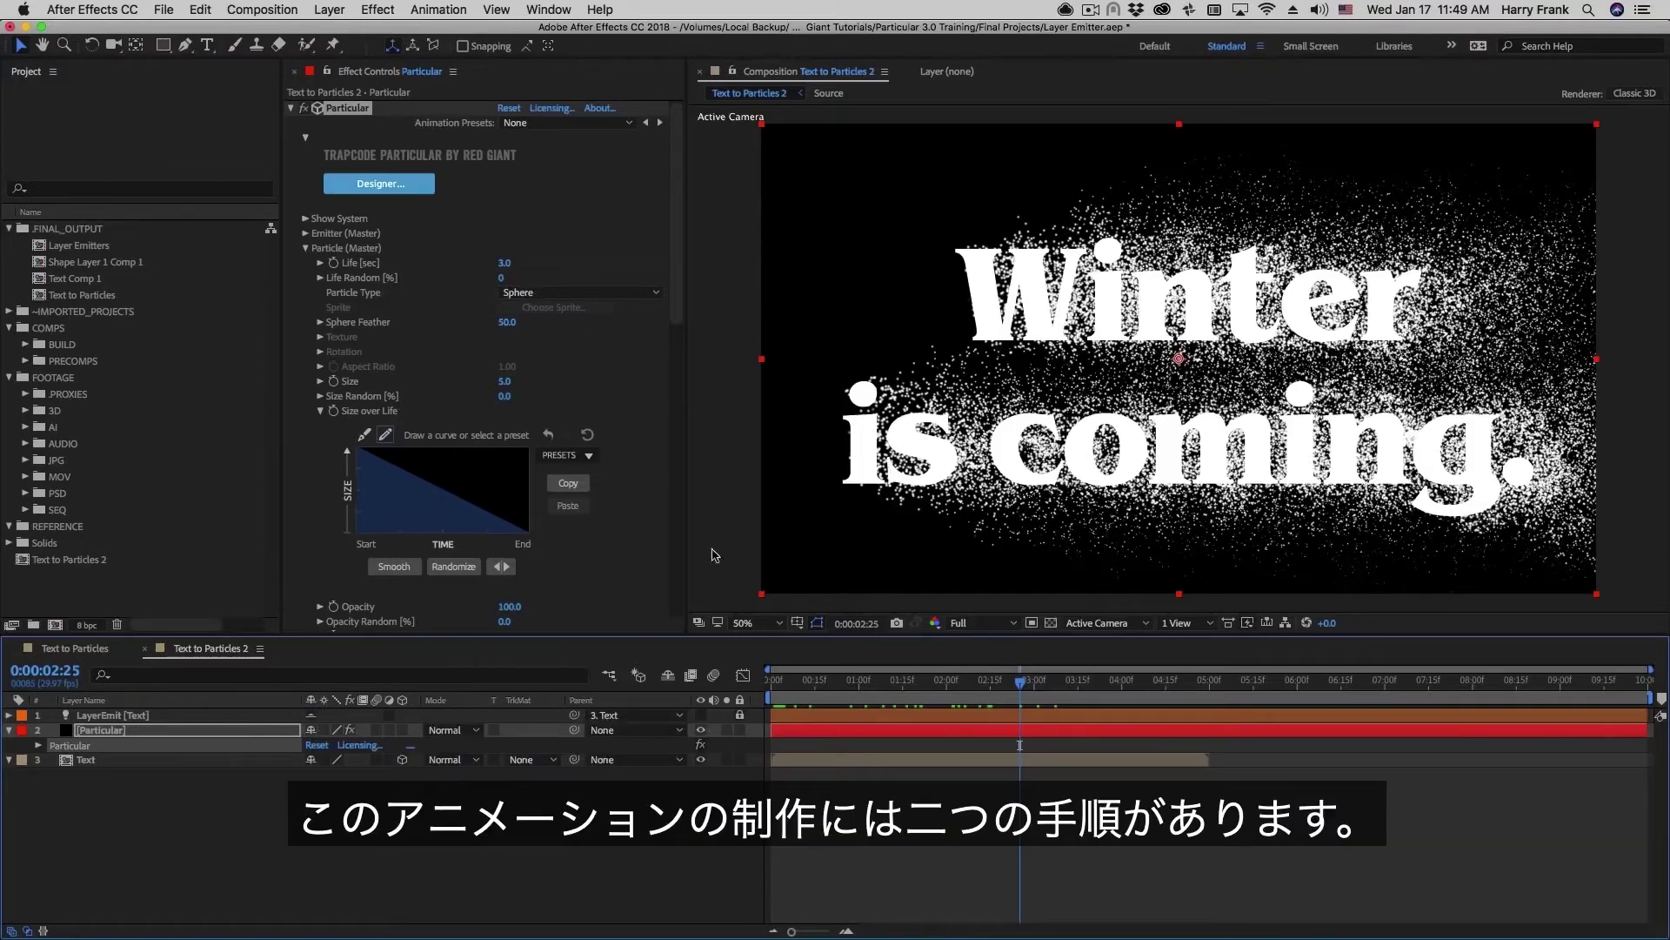
# Step: Examine how the Text and Particle Source layers animate in the Text to Particles composition, soloing Particle Source
pyautogui.click(57, 649)
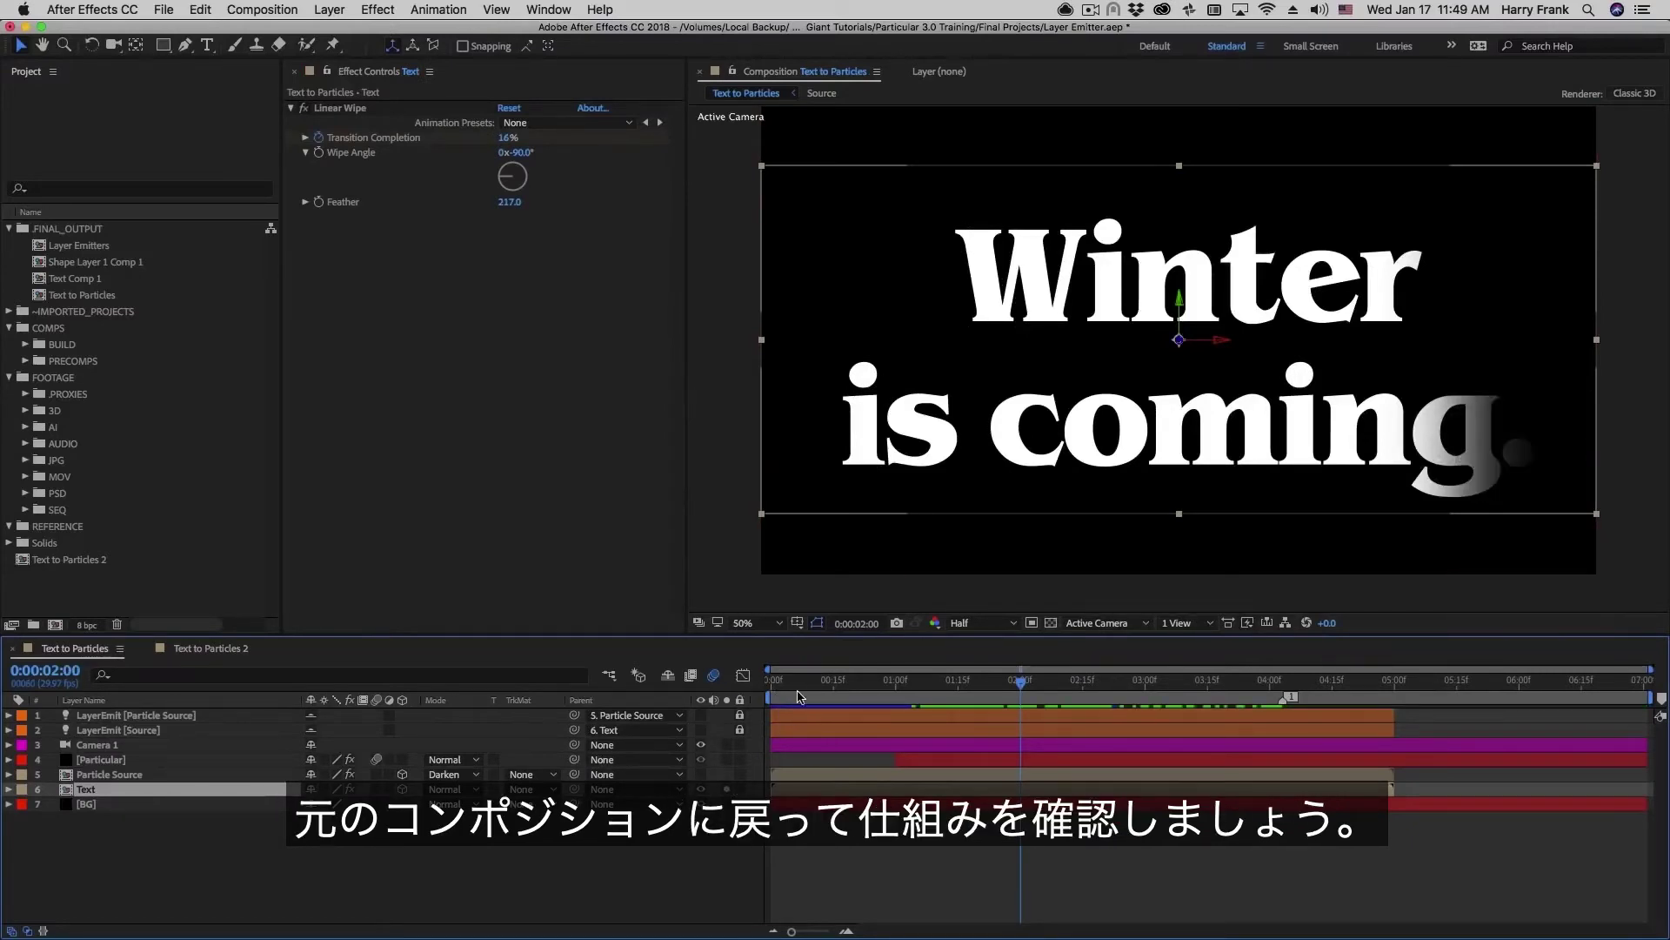
pyautogui.moveTo(798, 696); pyautogui.dragTo(898, 675)
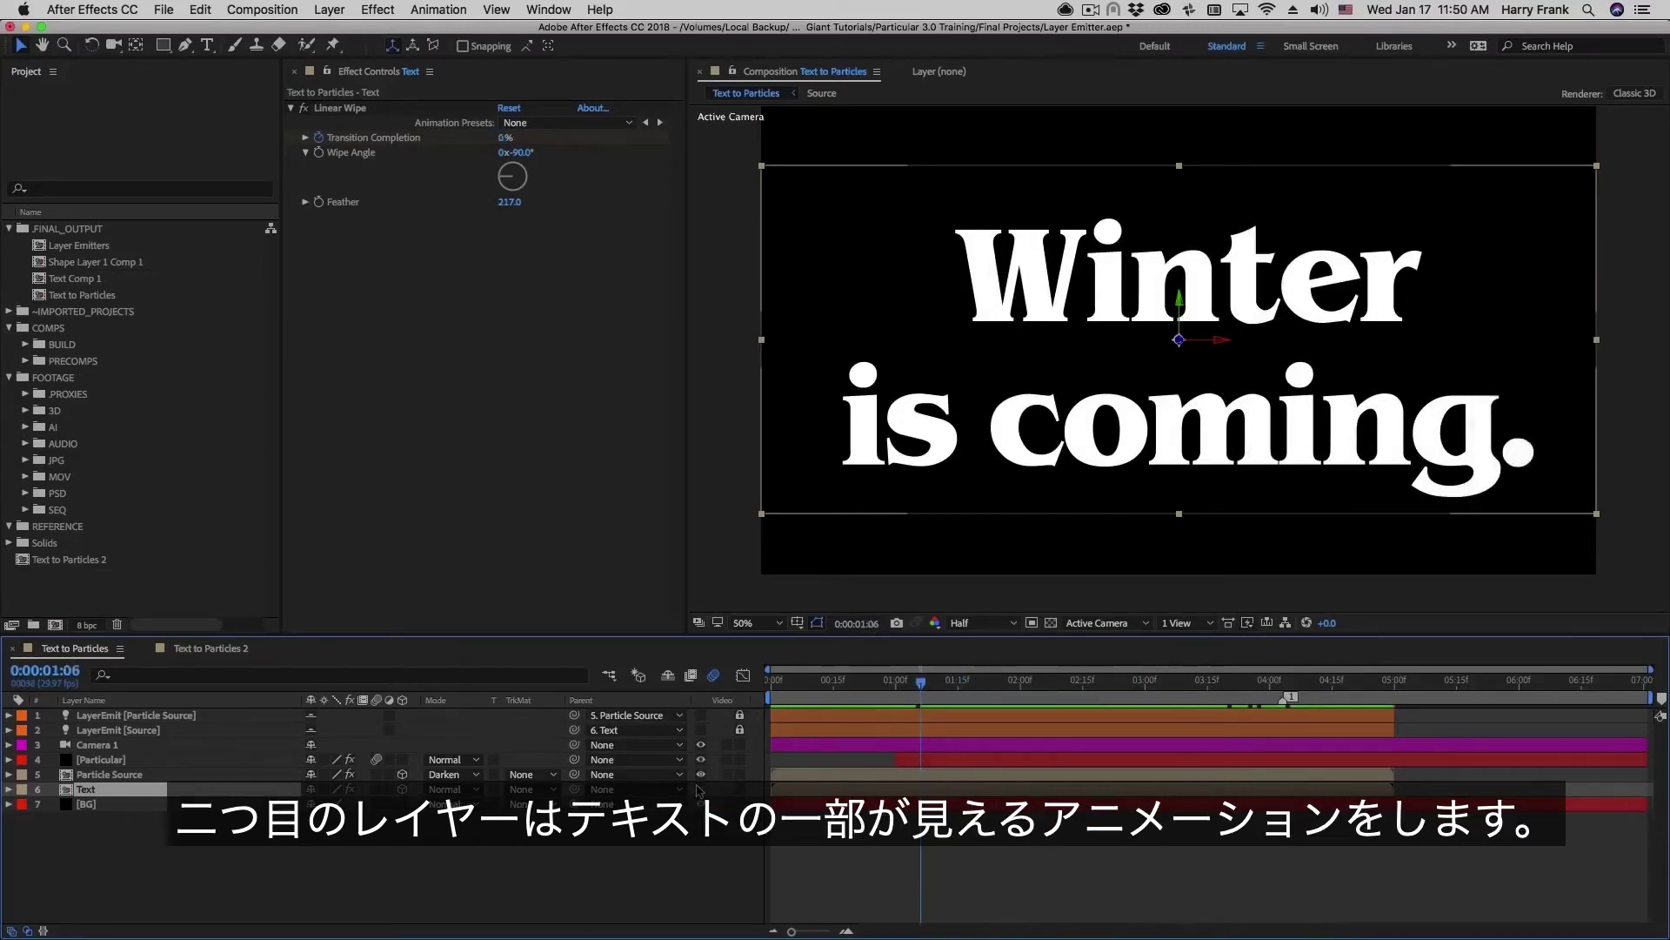
pyautogui.click(727, 774)
pyautogui.moveTo(822, 696); pyautogui.dragTo(1209, 722)
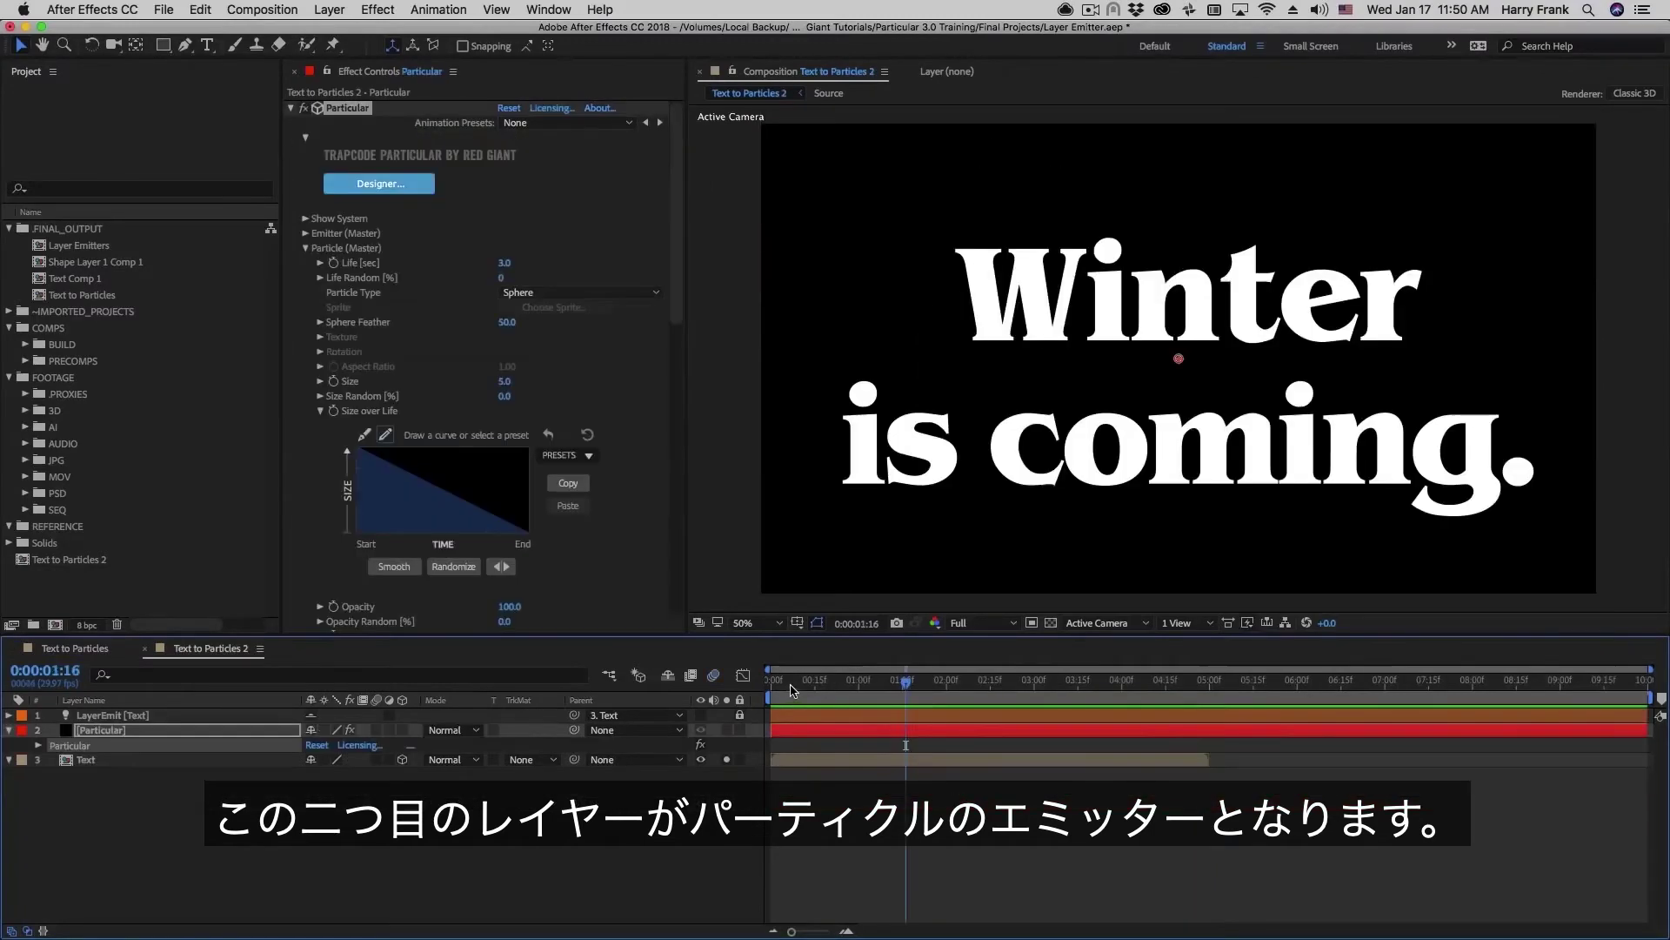
# Step: Apply the Linear Wipe transition effect to the Text layer in Text to Particles 2
pyautogui.click(93, 759)
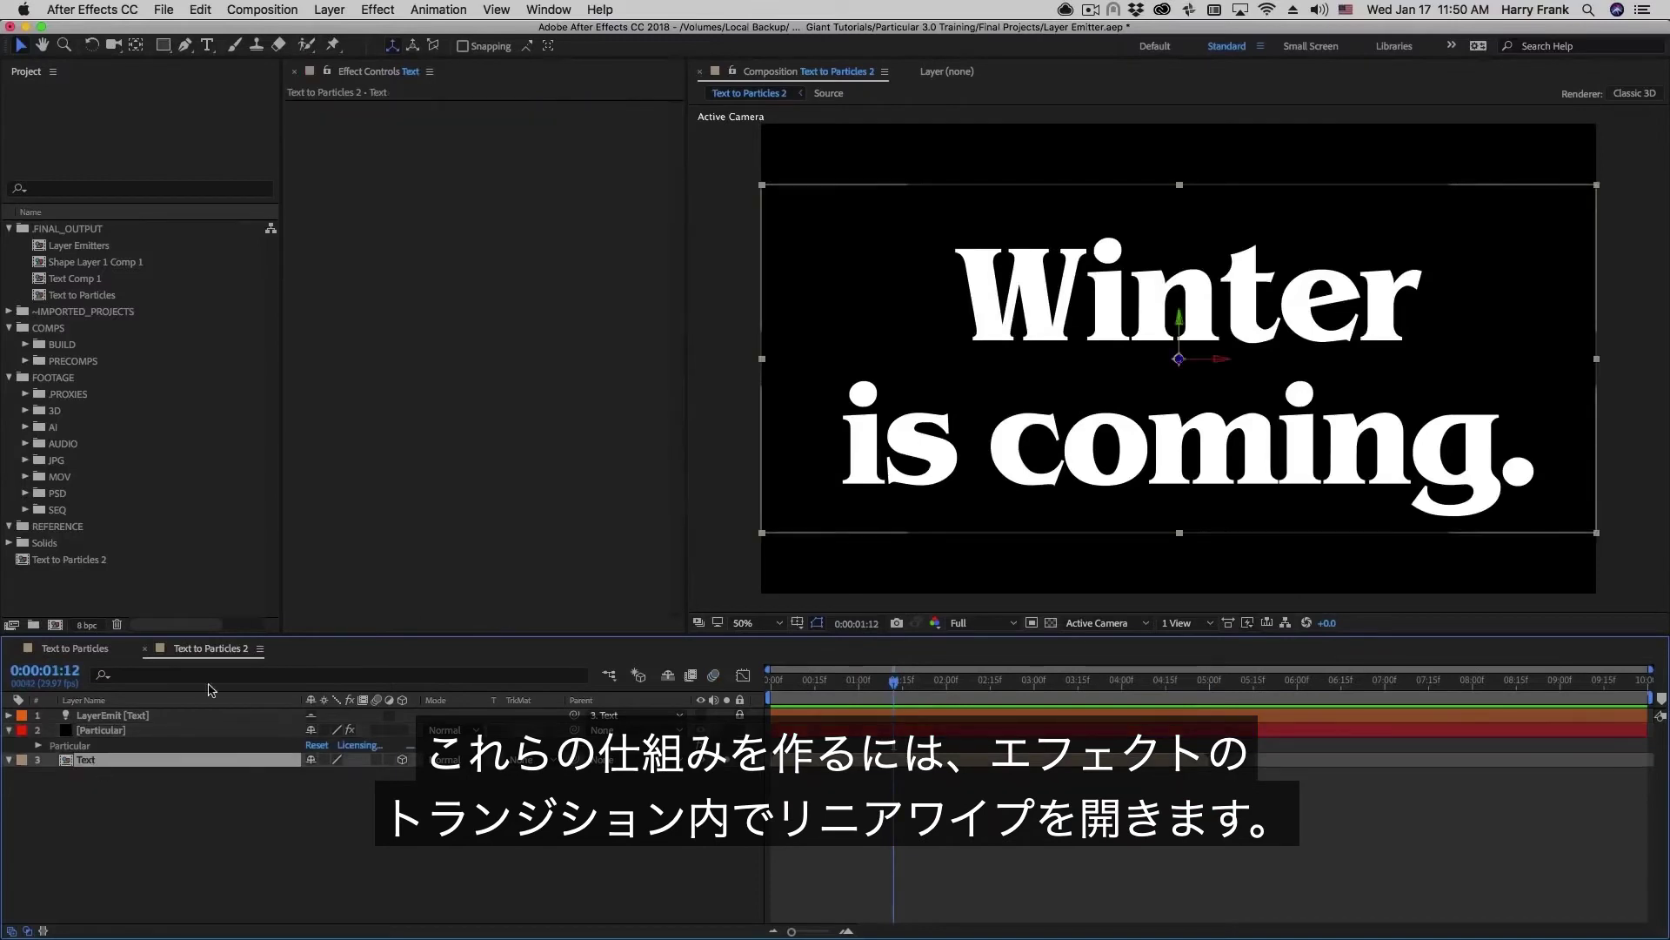
pyautogui.click(377, 8)
pyautogui.moveTo(435, 885)
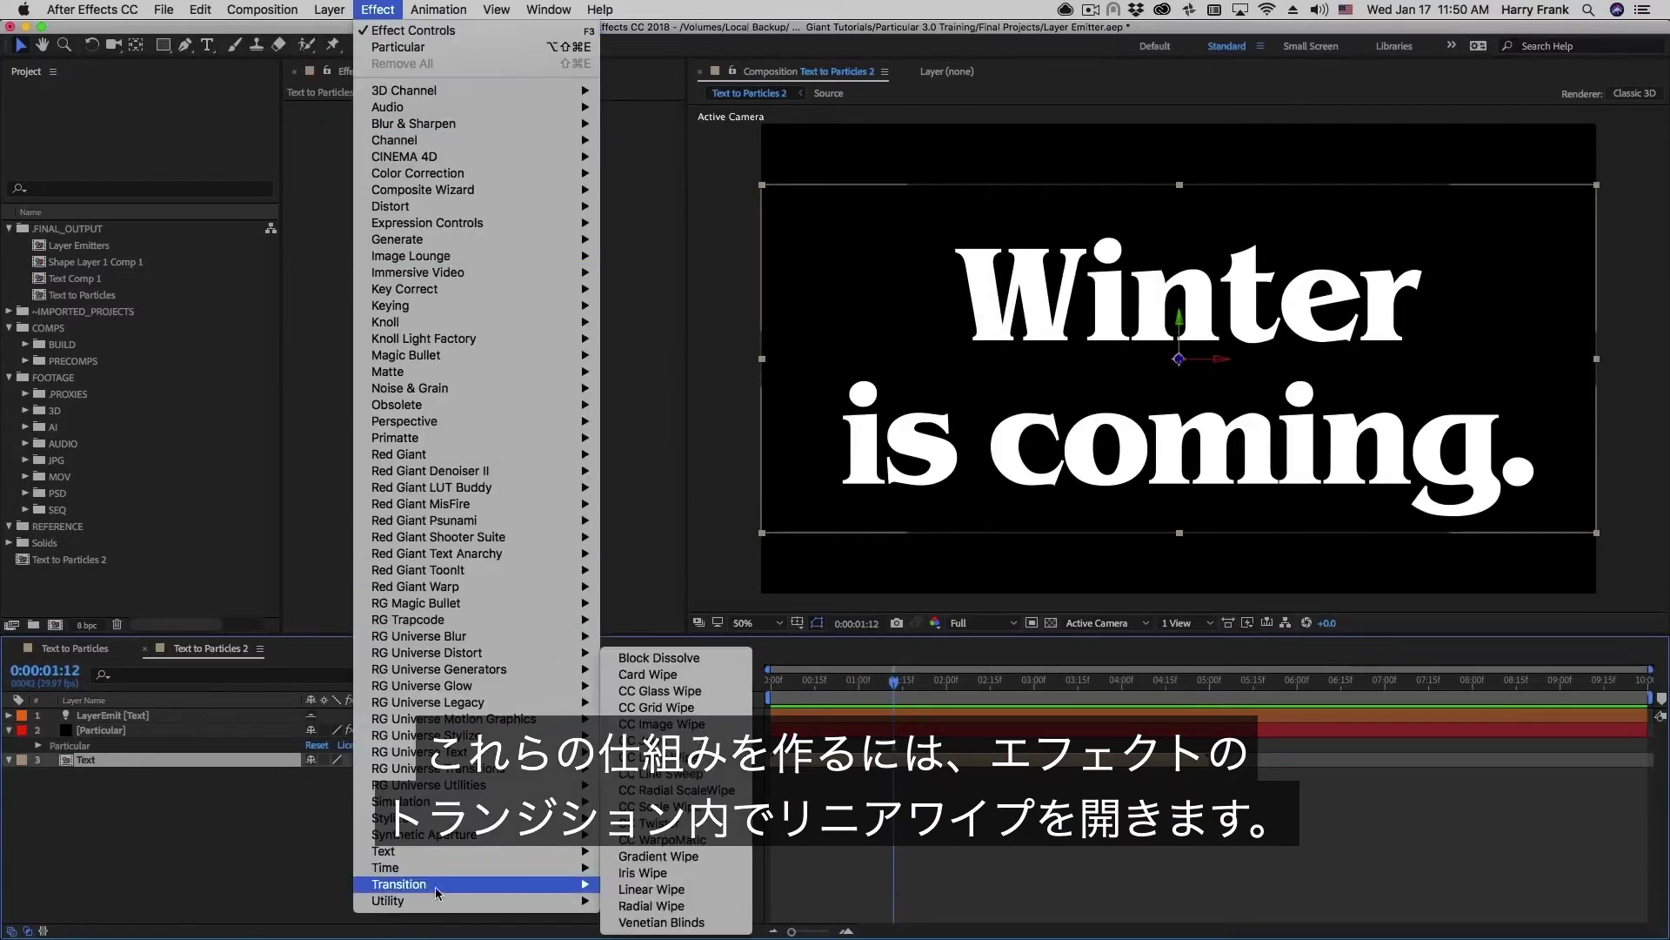
pyautogui.click(653, 889)
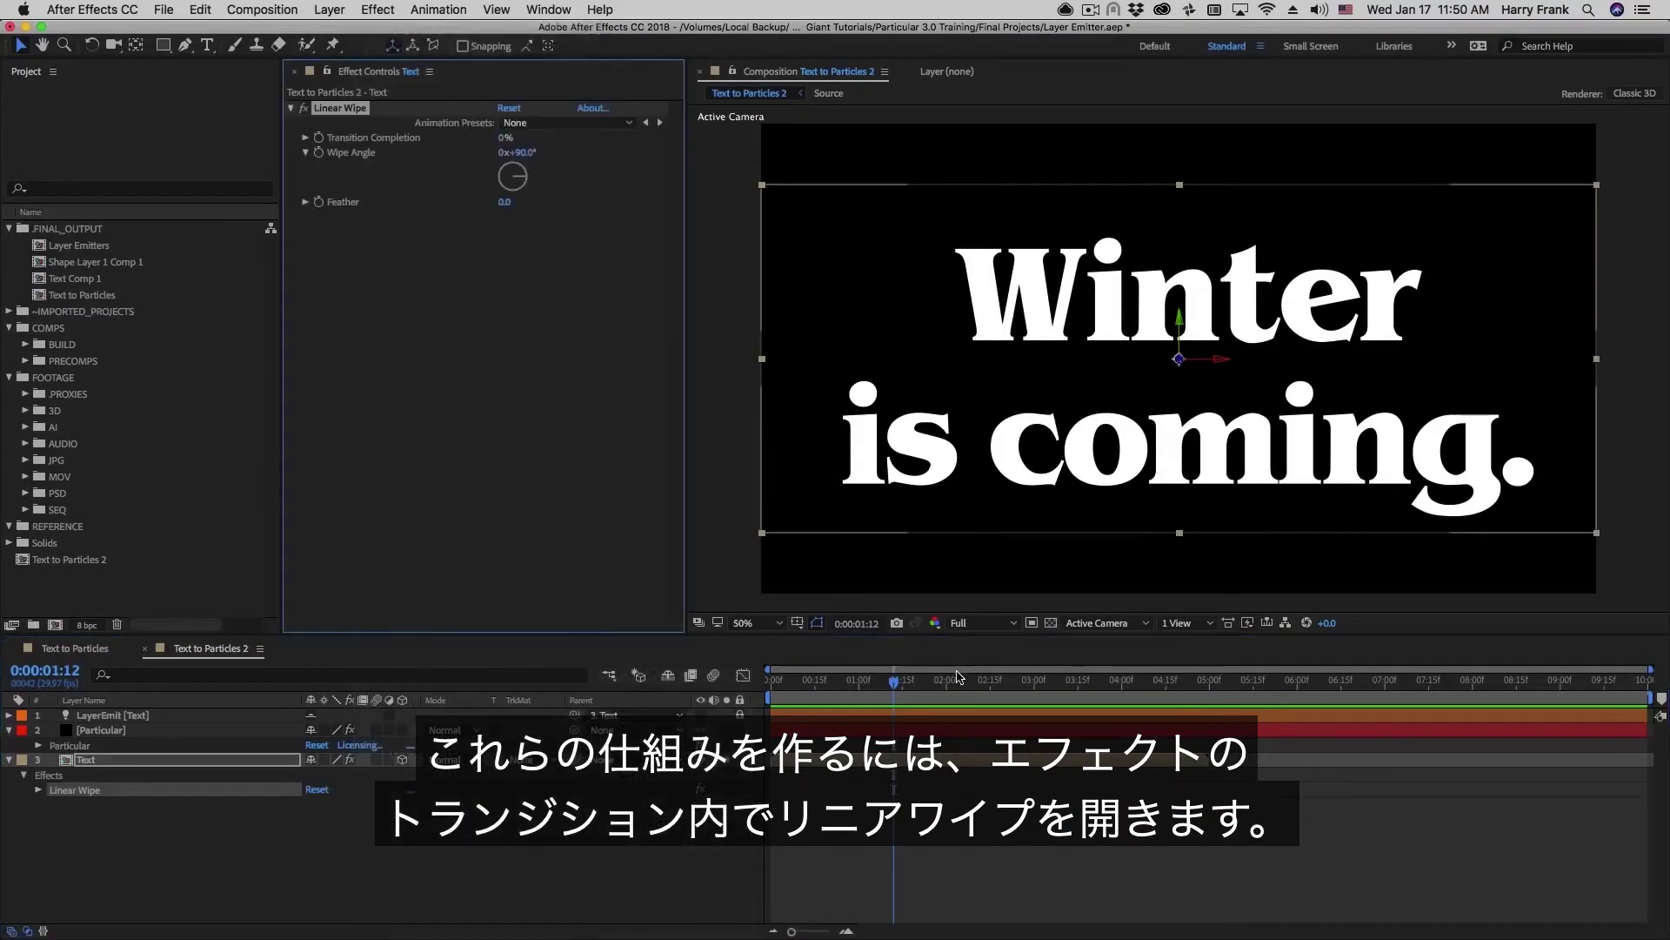
# Step: Add a Transition Completion keyframe for the Text layer's Linear Wipe at 0:00:02:00
pyautogui.click(1033, 681)
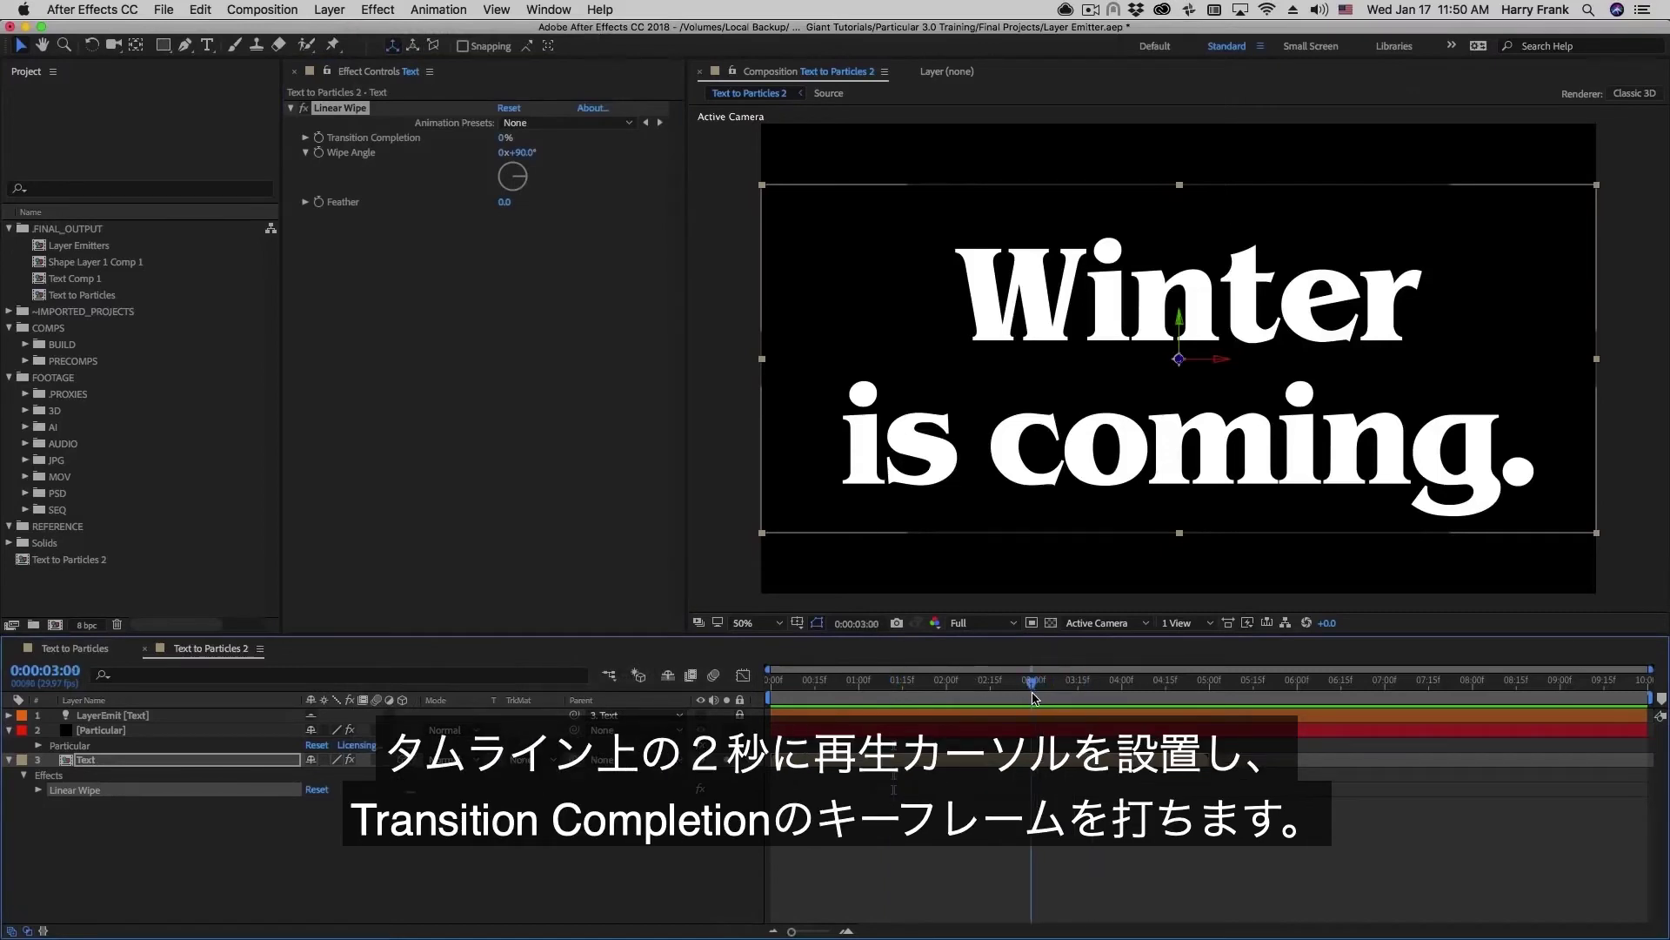
pyautogui.moveTo(989, 687); pyautogui.dragTo(947, 687)
pyautogui.click(317, 138)
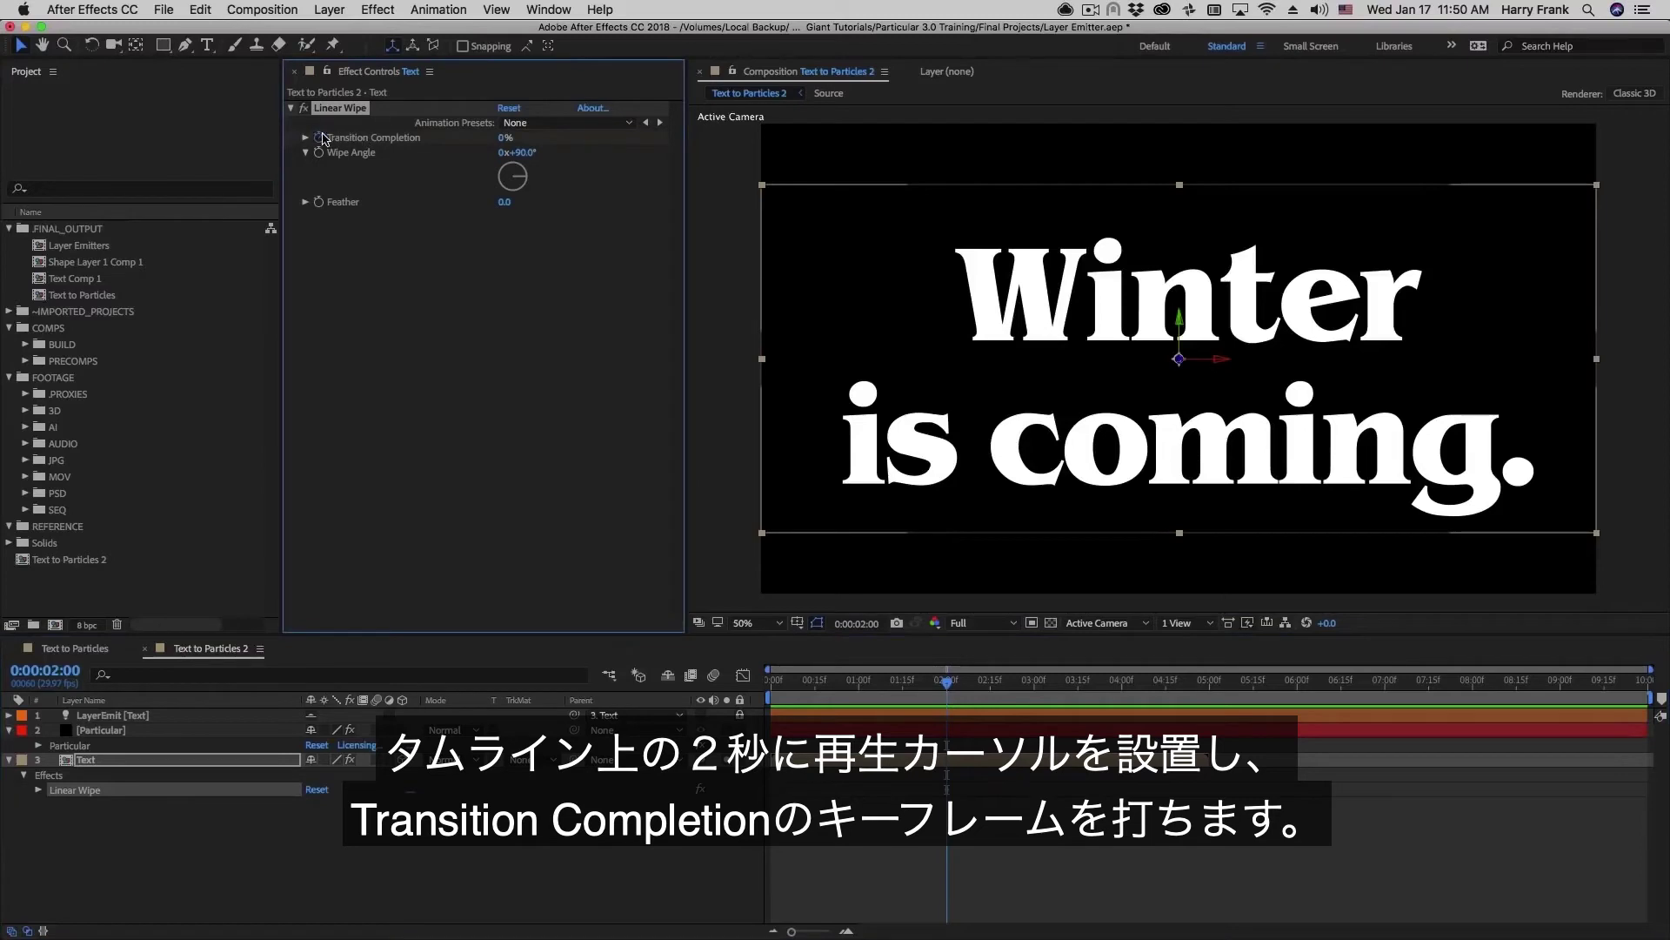
# Step: Keyframe the Text layer's Linear Wipe Transition Completion at 100% at 0:00:03:29
pyautogui.moveTo(1127, 680); pyautogui.dragTo(1120, 681)
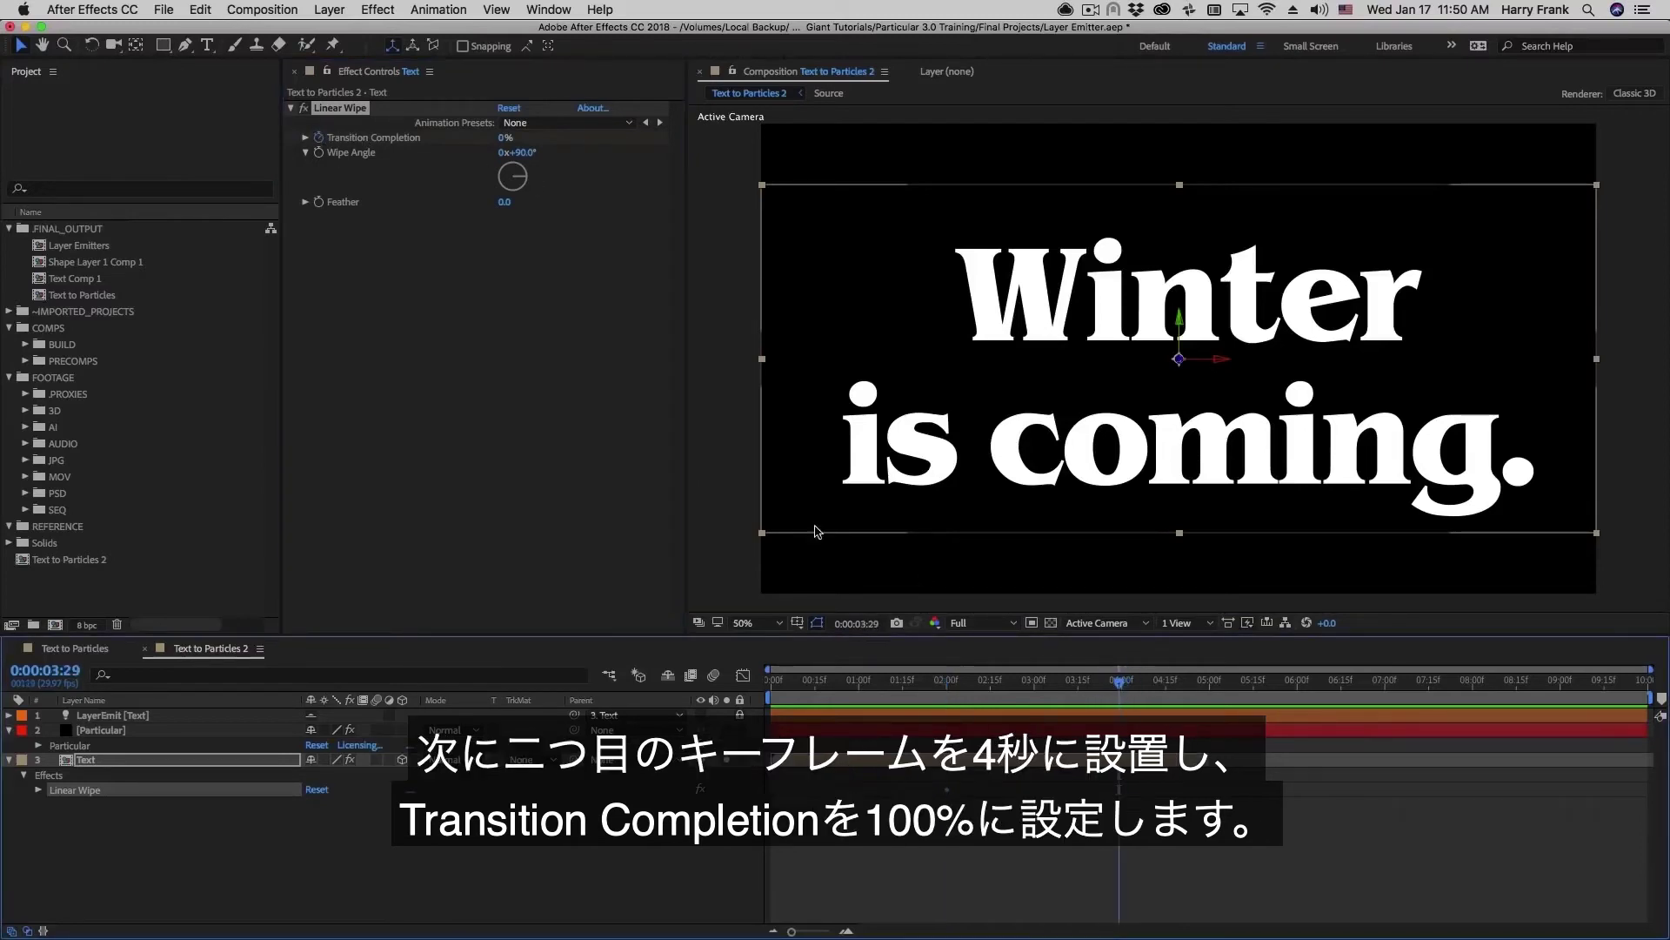
pyautogui.moveTo(503, 139); pyautogui.dragTo(748, 145)
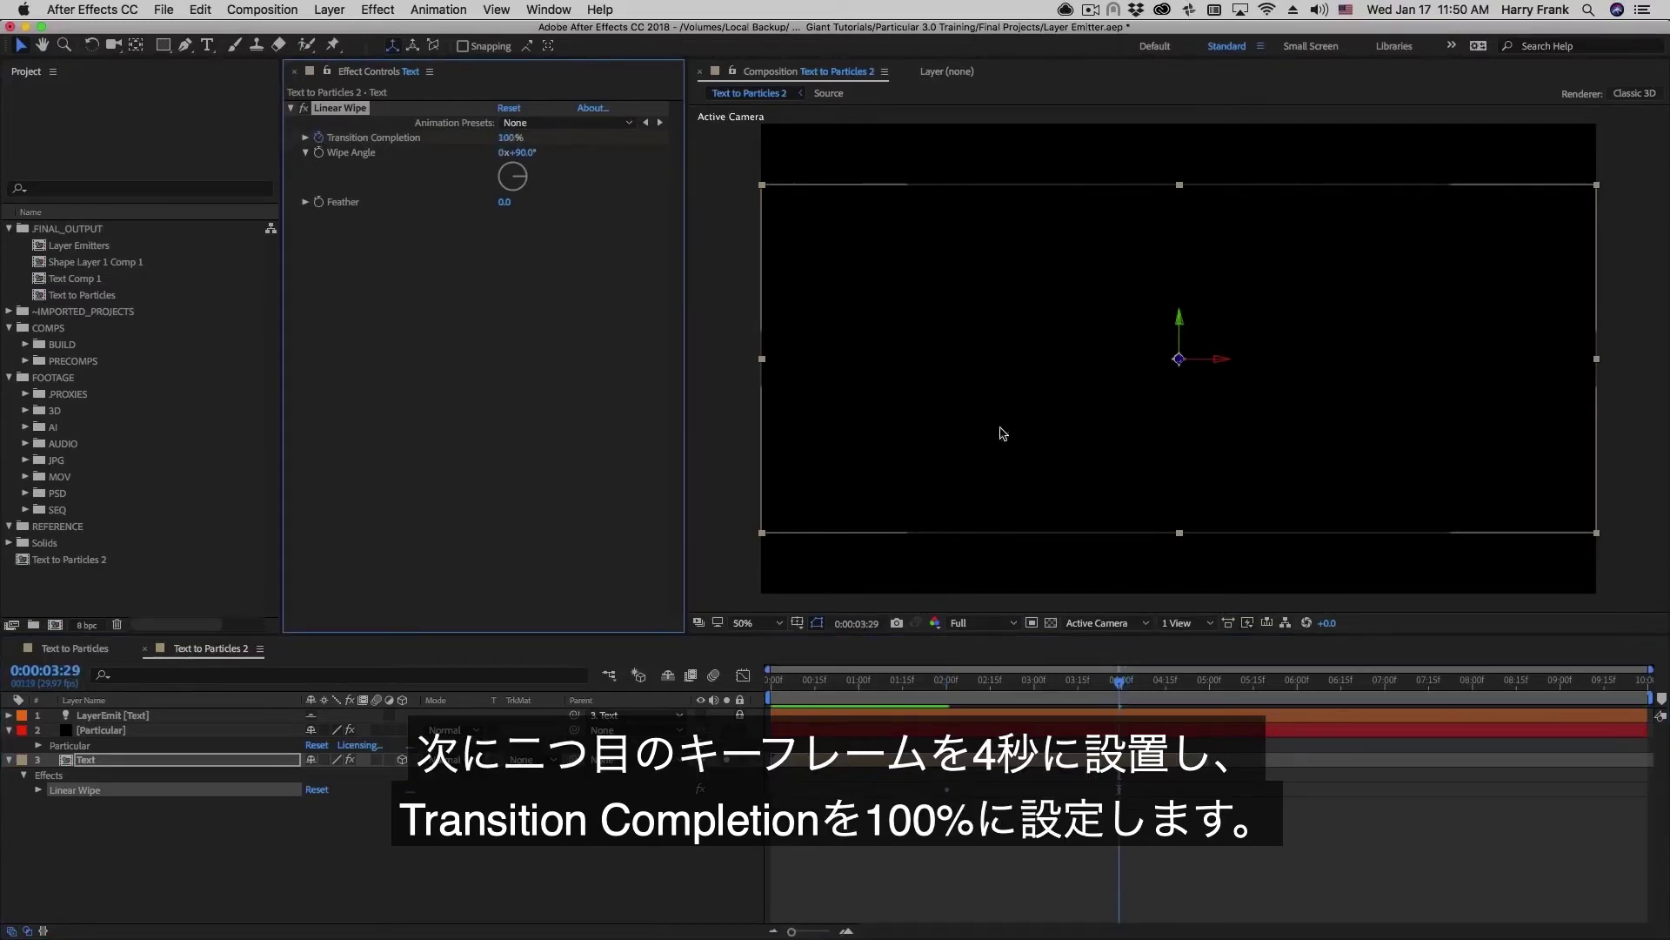
# Step: Set the Linear Wipe's Wipe Angle to -90° and its Feather to 183, scrubbing the wipe to check it
pyautogui.moveTo(524, 175); pyautogui.dragTo(490, 165)
pyautogui.moveTo(914, 682); pyautogui.dragTo(1020, 695)
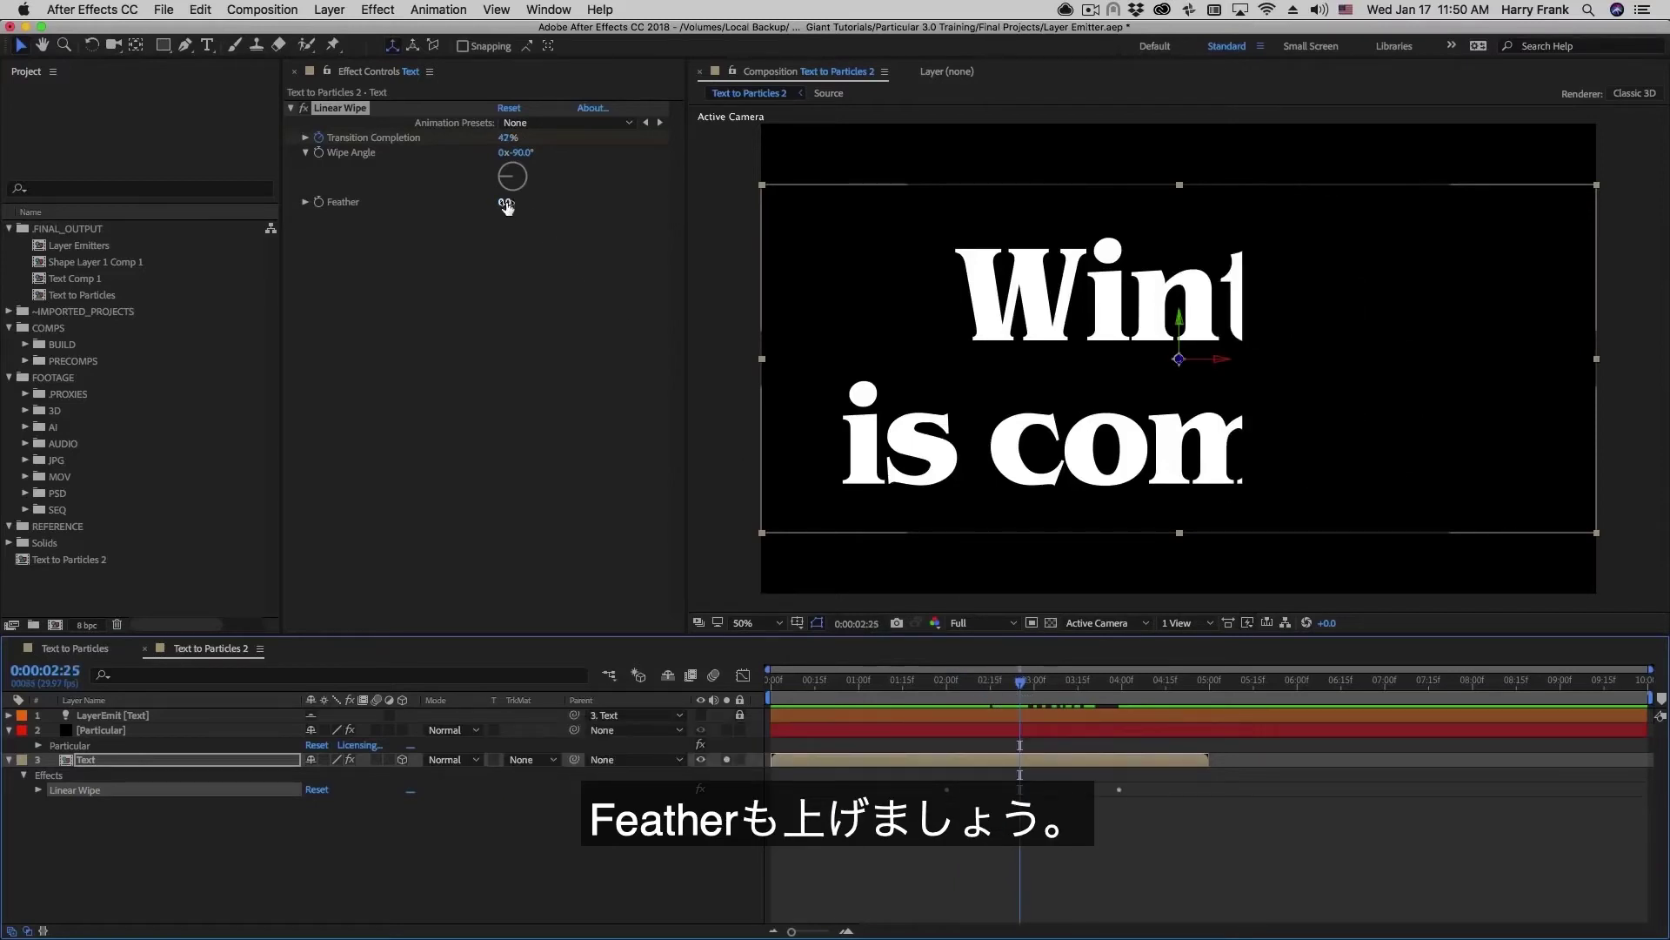
pyautogui.moveTo(506, 207); pyautogui.dragTo(670, 216)
pyautogui.moveTo(982, 678); pyautogui.dragTo(879, 696)
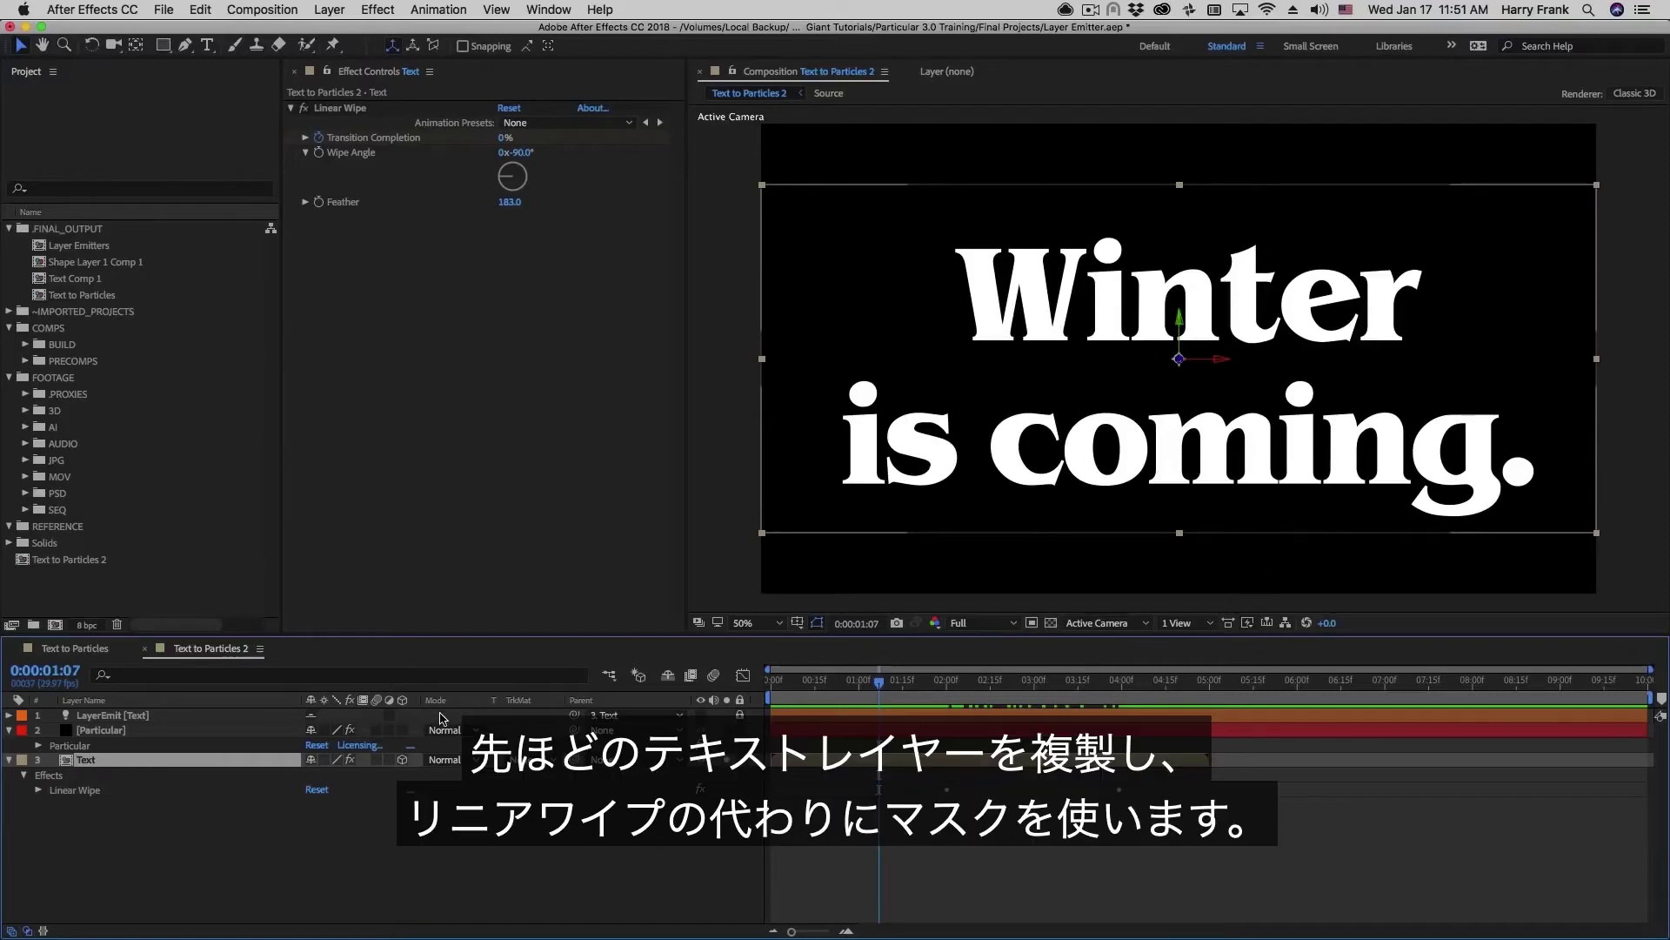
# Step: Duplicate the Text layer and delete the Linear Wipe effect from the duplicate
pyautogui.press('super+d')
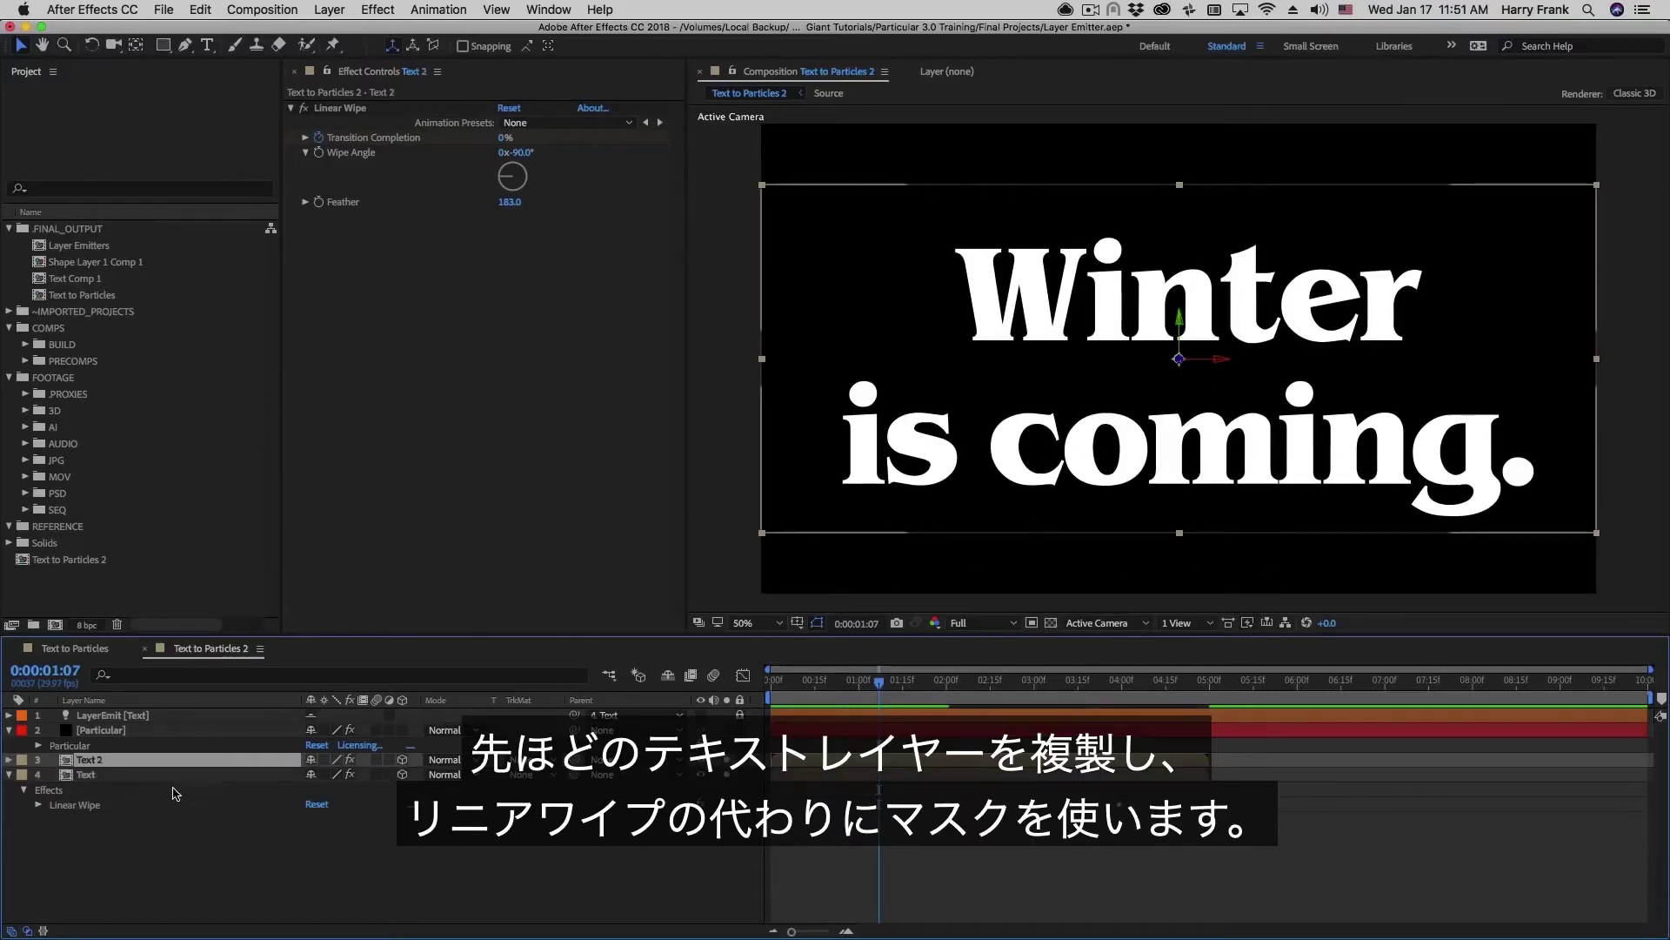
pyautogui.press('e')
pyautogui.click(87, 775)
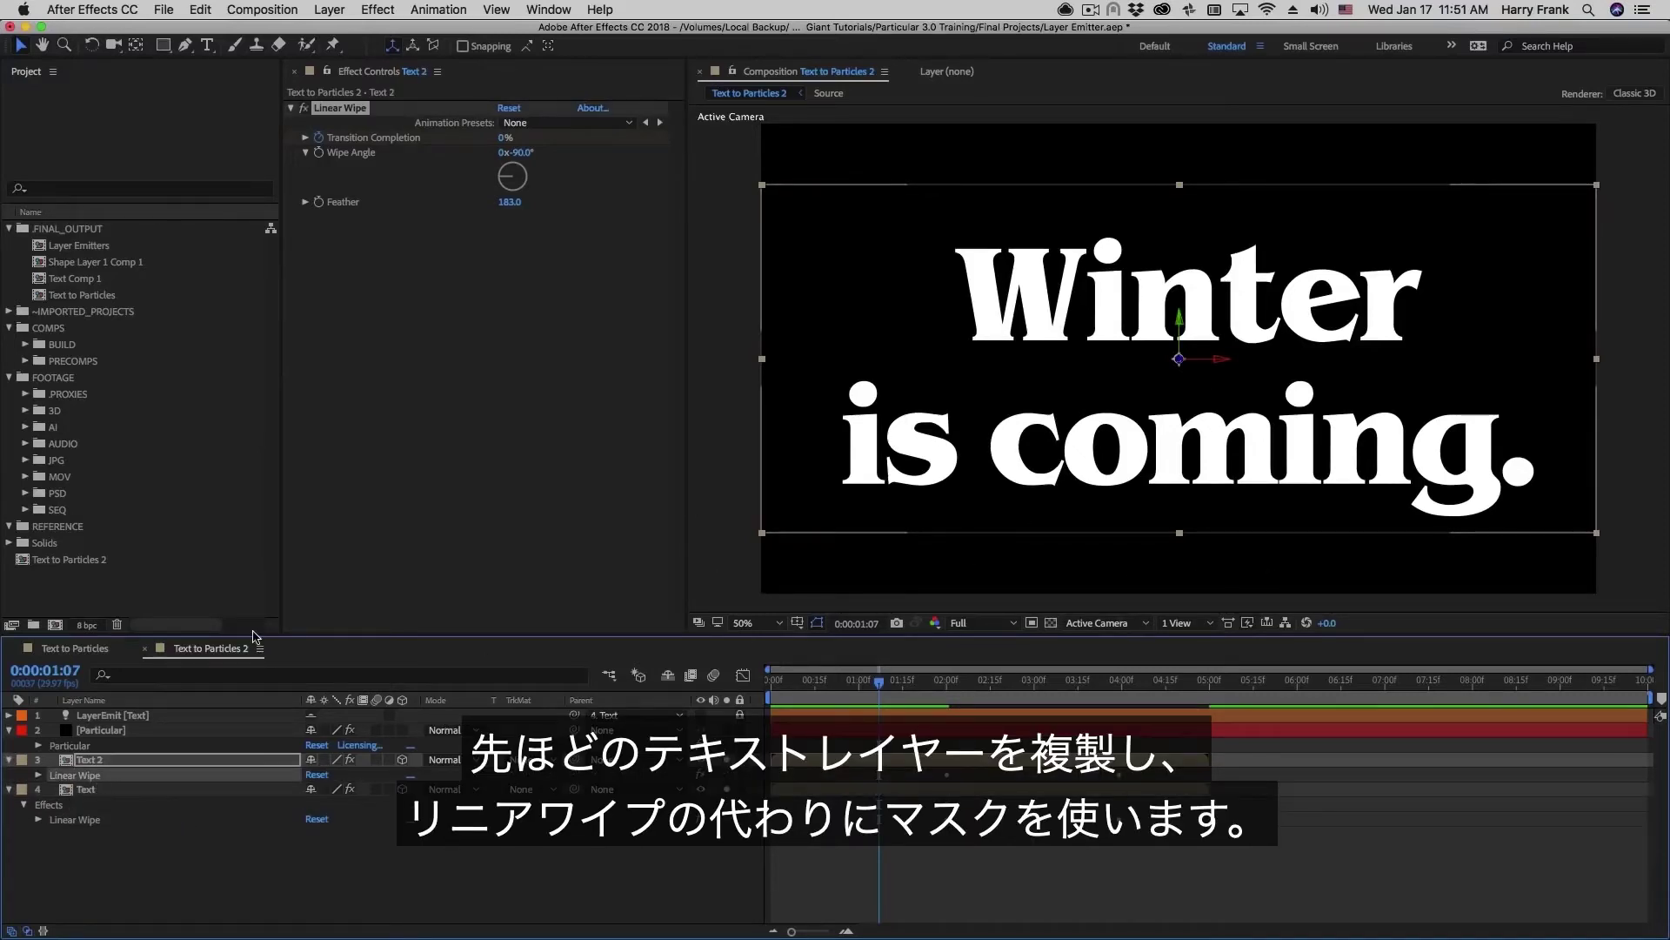
pyautogui.press('Delete')
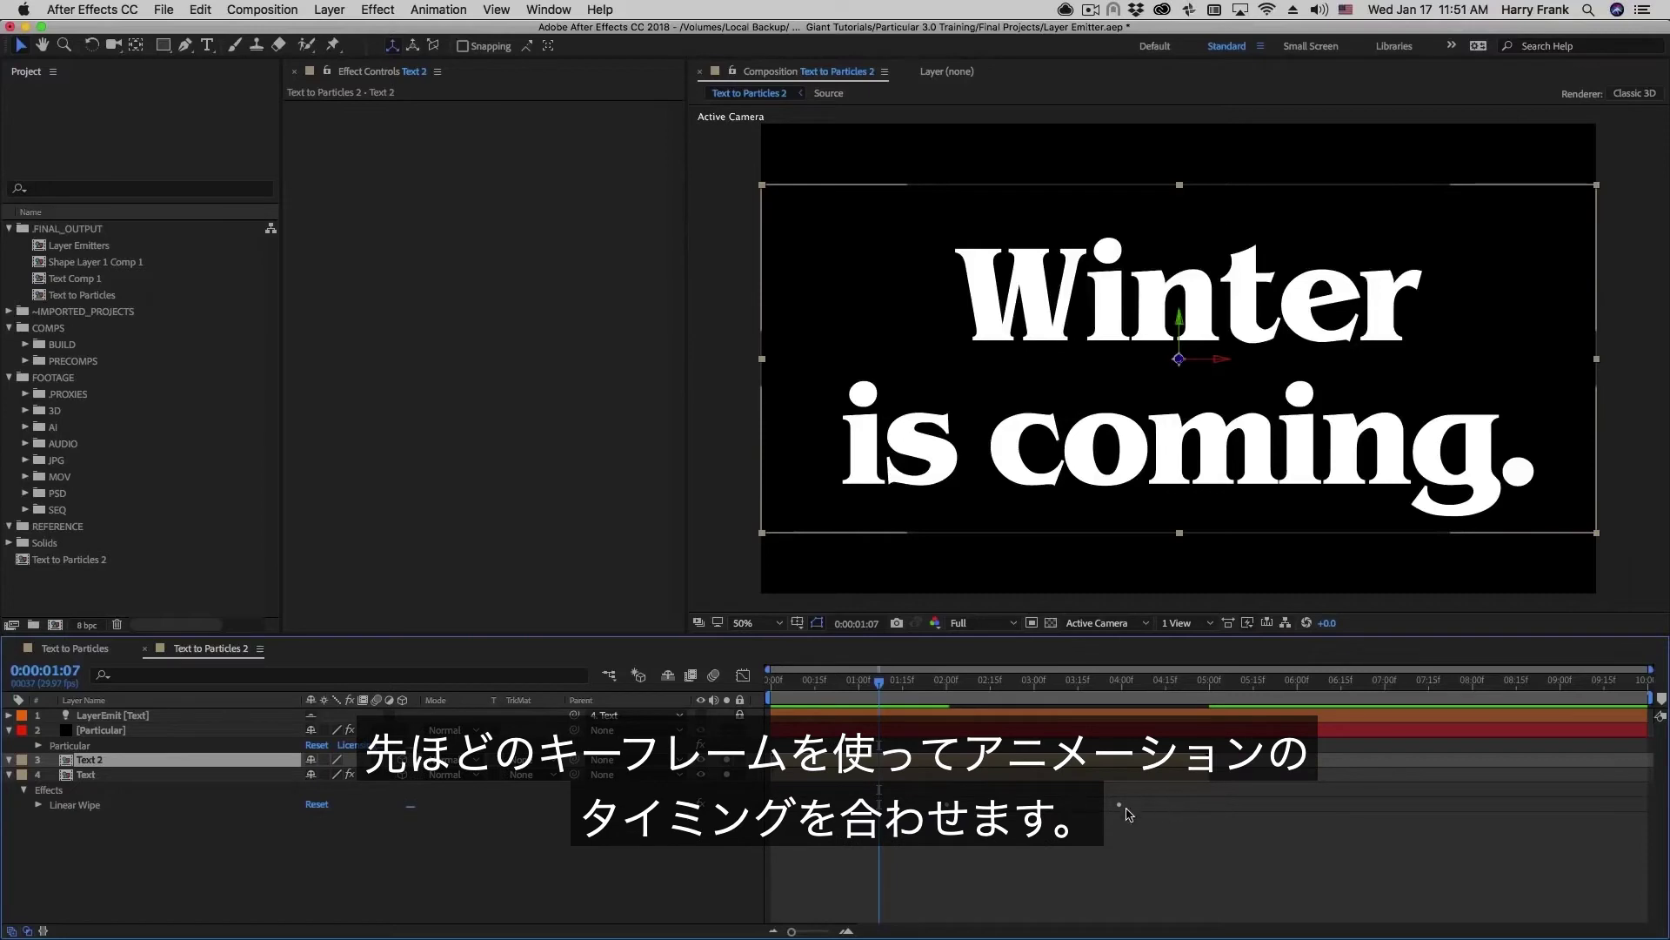
# Step: Draw a tall rectangular mask on Text 2 just beyond the composition's right edge and keyframe its Mask Path at 0:00:02:00
pyautogui.moveTo(944, 689); pyautogui.dragTo(947, 689)
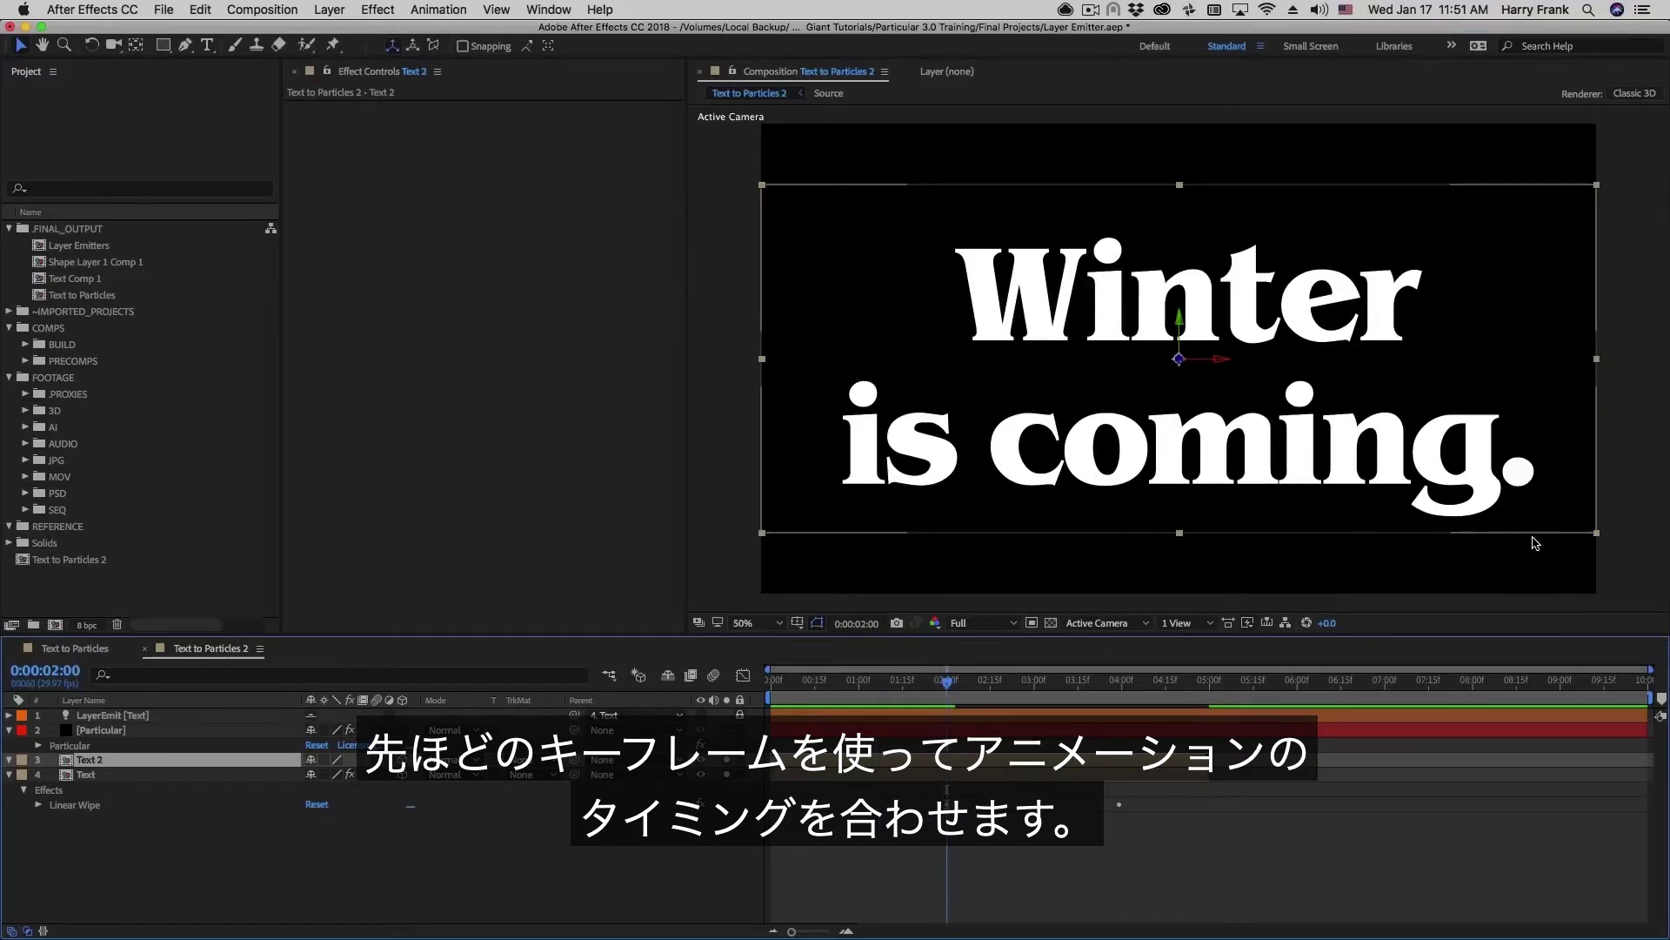
pyautogui.click(164, 45)
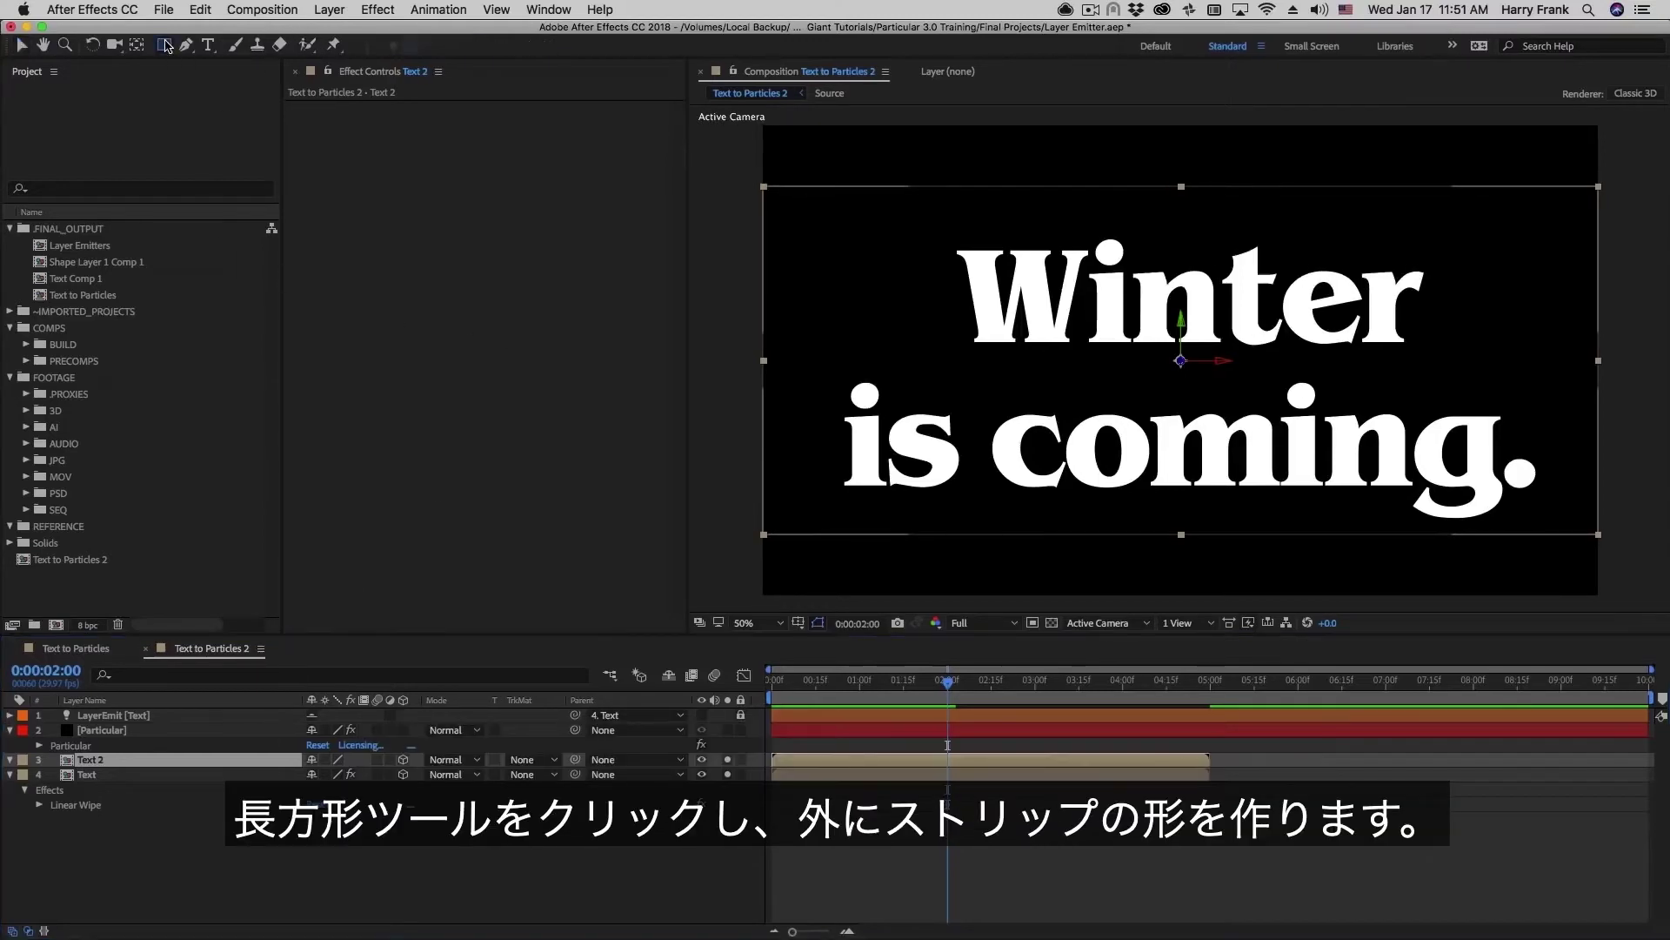
pyautogui.click(166, 46)
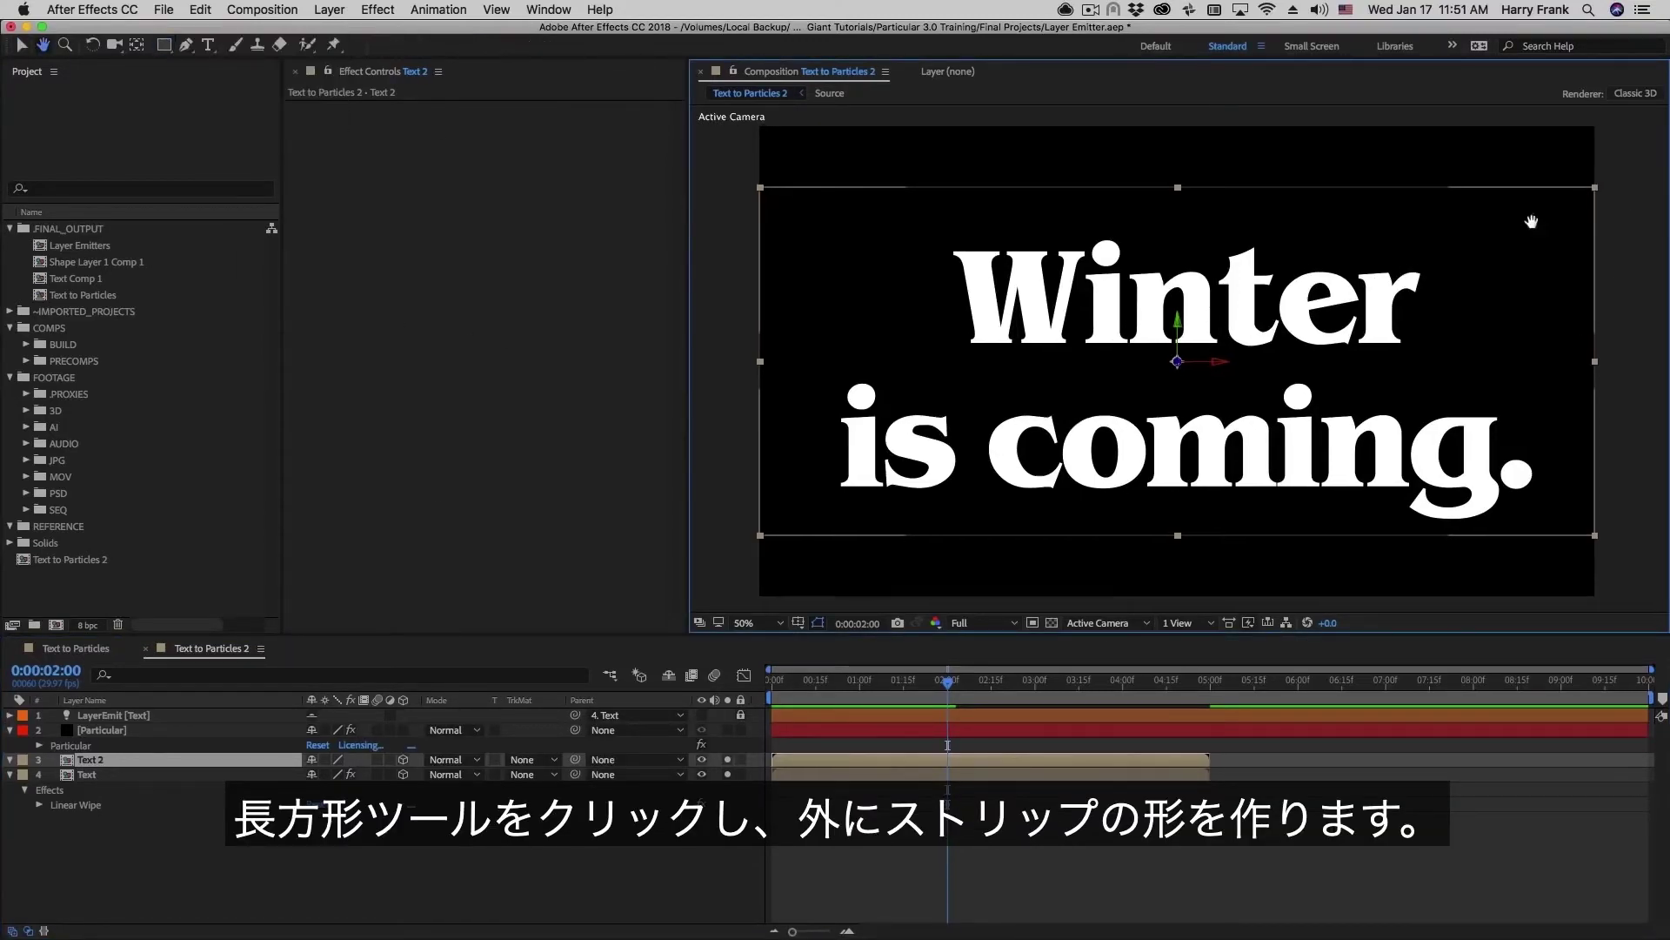
pyautogui.moveTo(1588, 146)
pyautogui.mouseDown()
pyautogui.moveTo(1404, 172)
pyautogui.moveTo(1314, 536)
pyautogui.mouseUp()
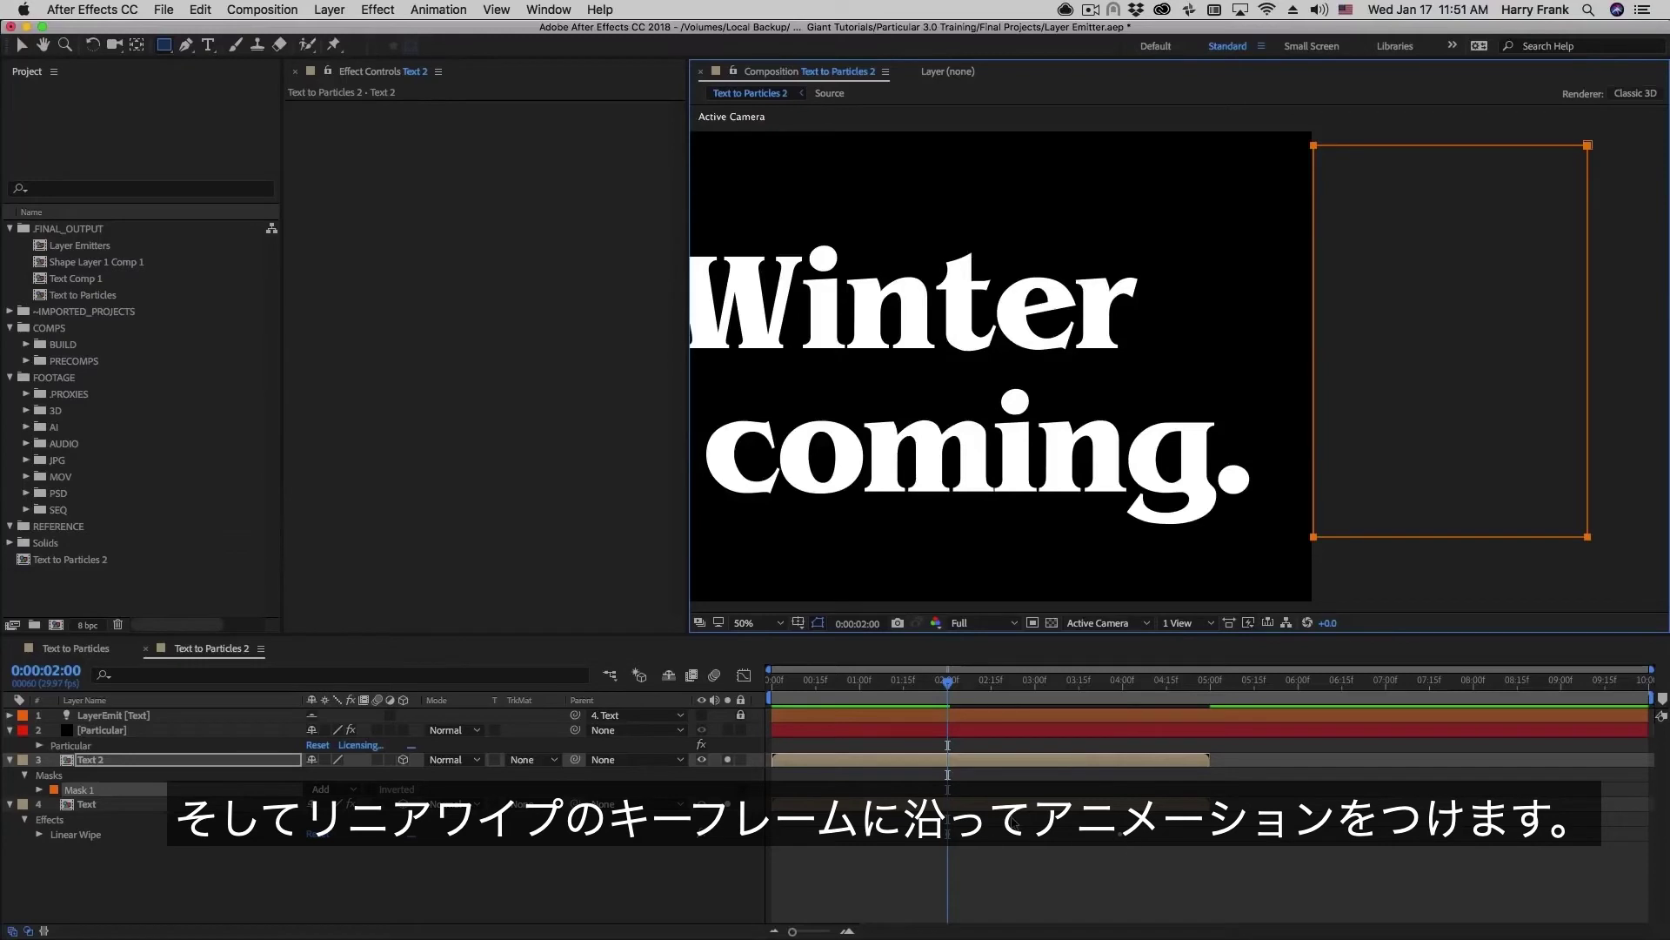
pyautogui.hscroll(-5, 957, 416)
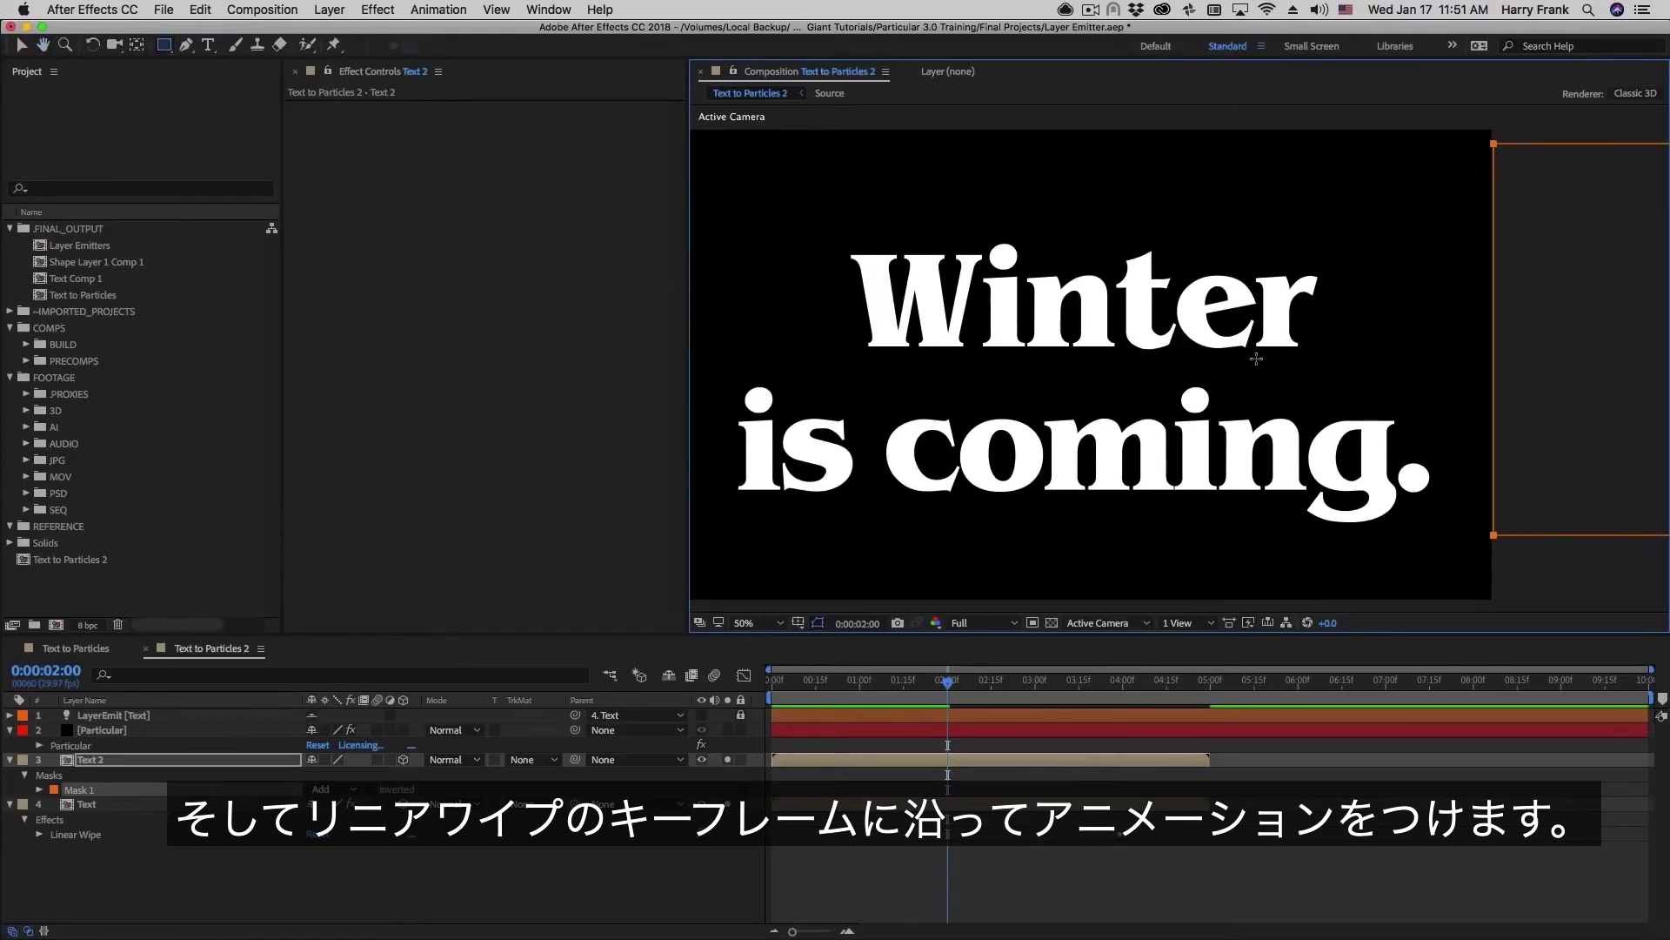
pyautogui.press('m')
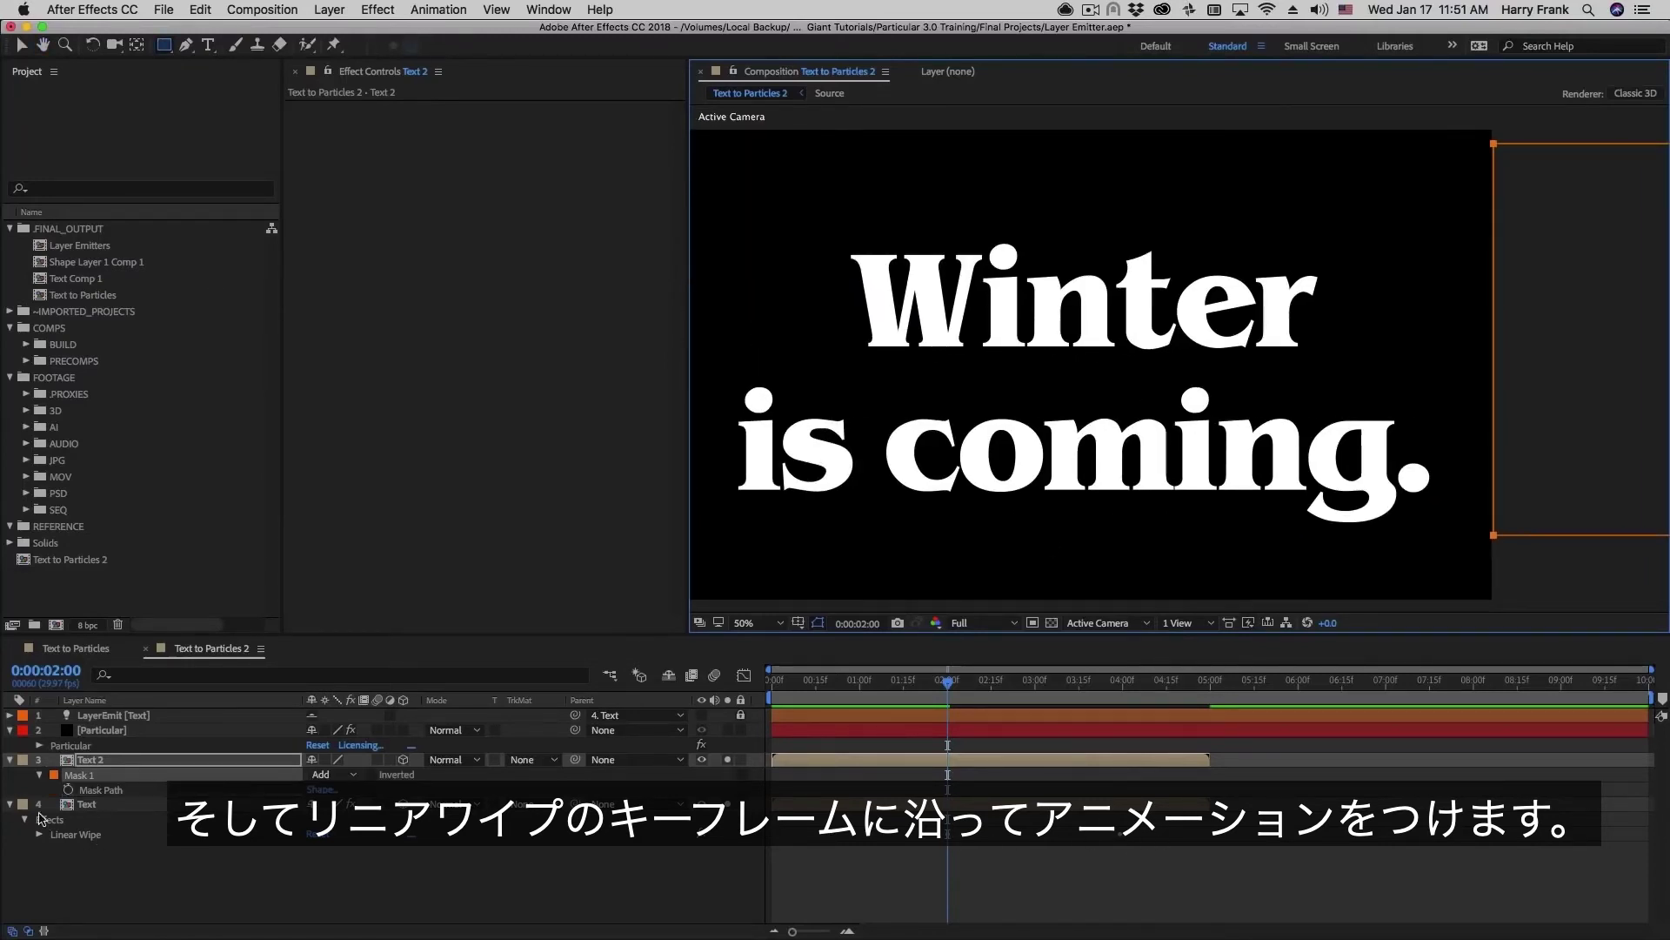
pyautogui.click(69, 792)
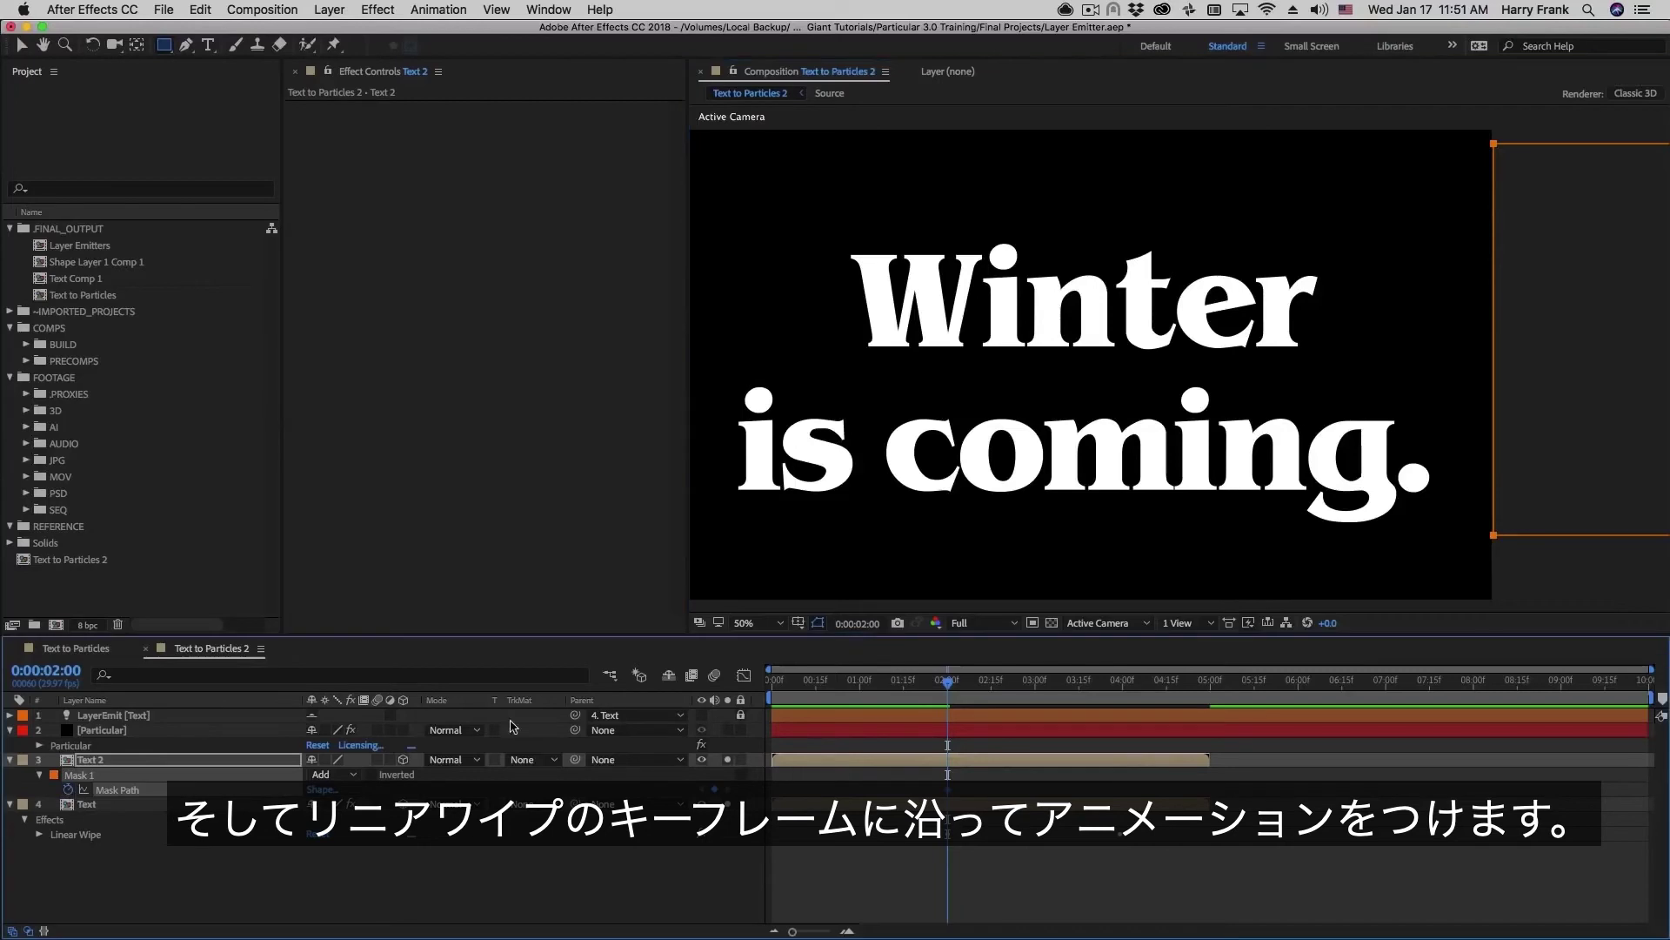
# Step: Move the Text 2 mask past the opposite side of the composition at 0:00:03:29 and scrub through its animation
pyautogui.click(1116, 696)
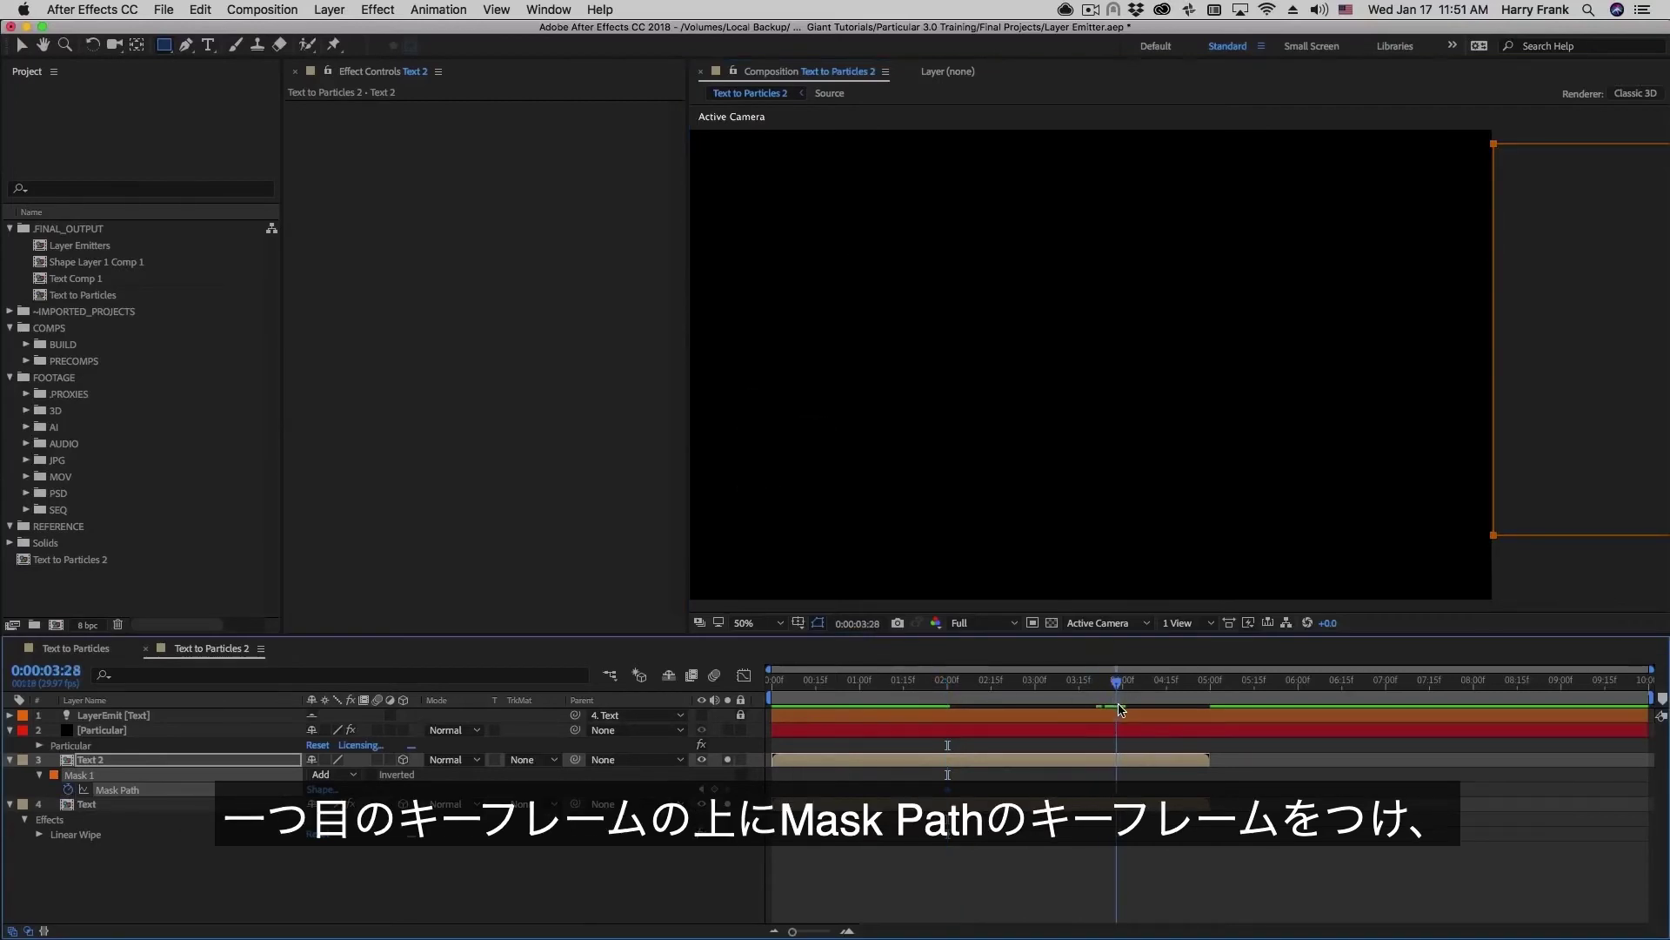
pyautogui.moveTo(1253, 395); pyautogui.dragTo(1340, 253)
pyautogui.click(1583, 489)
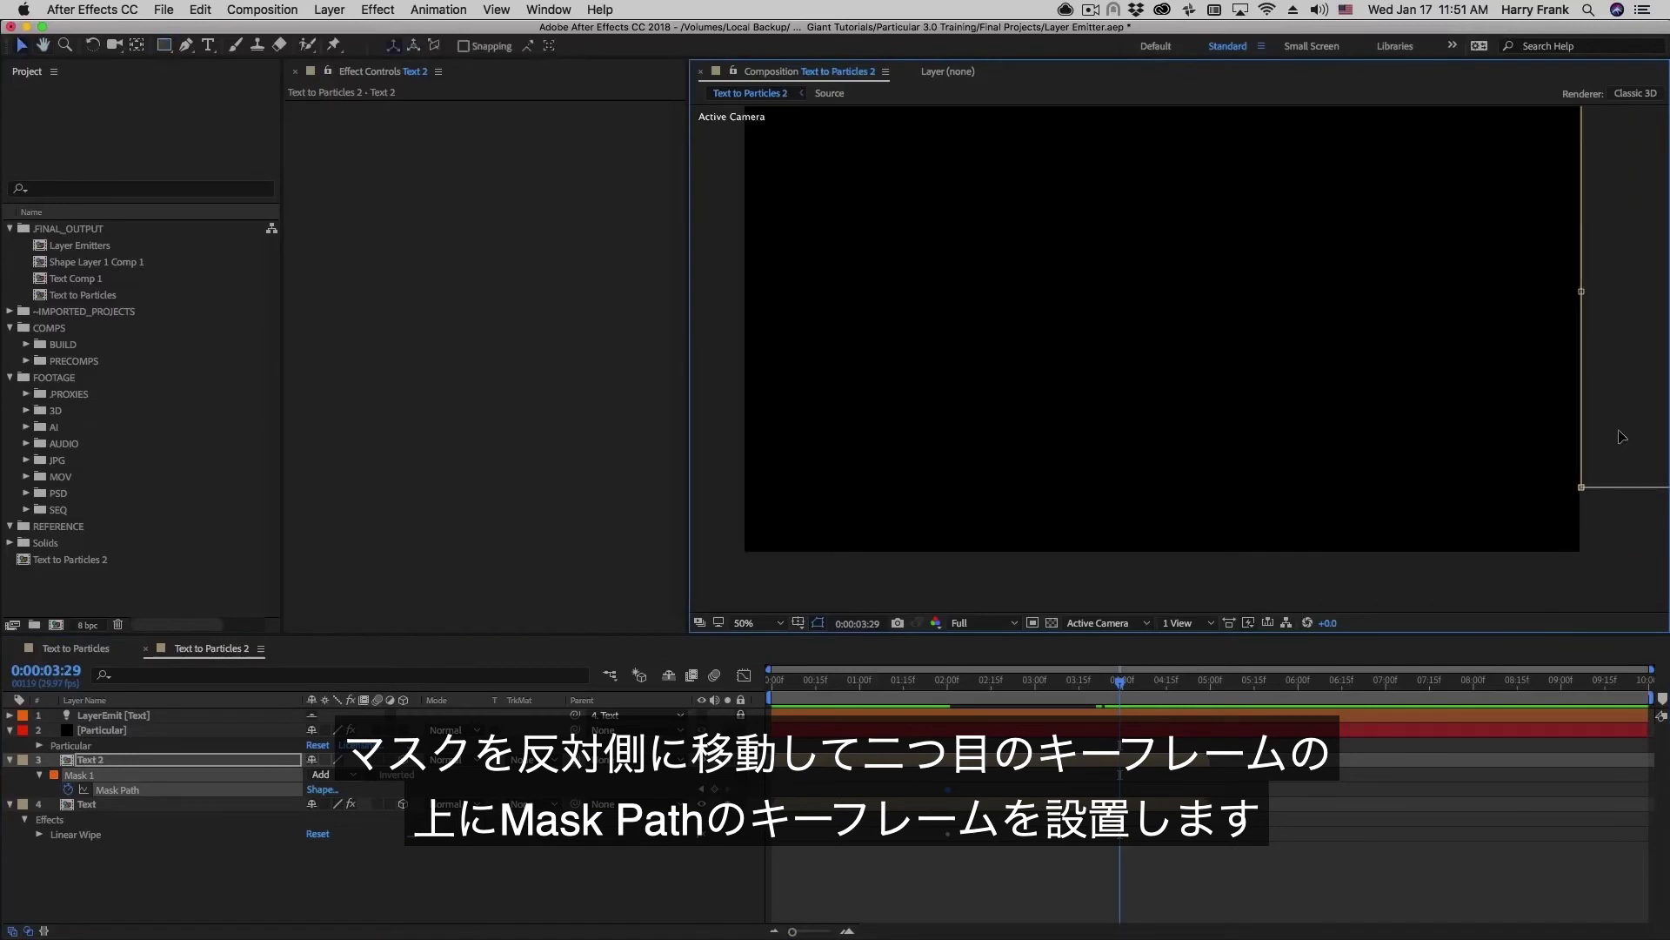
pyautogui.moveTo(1616, 273); pyautogui.dragTo(595, 289)
pyautogui.click(932, 687)
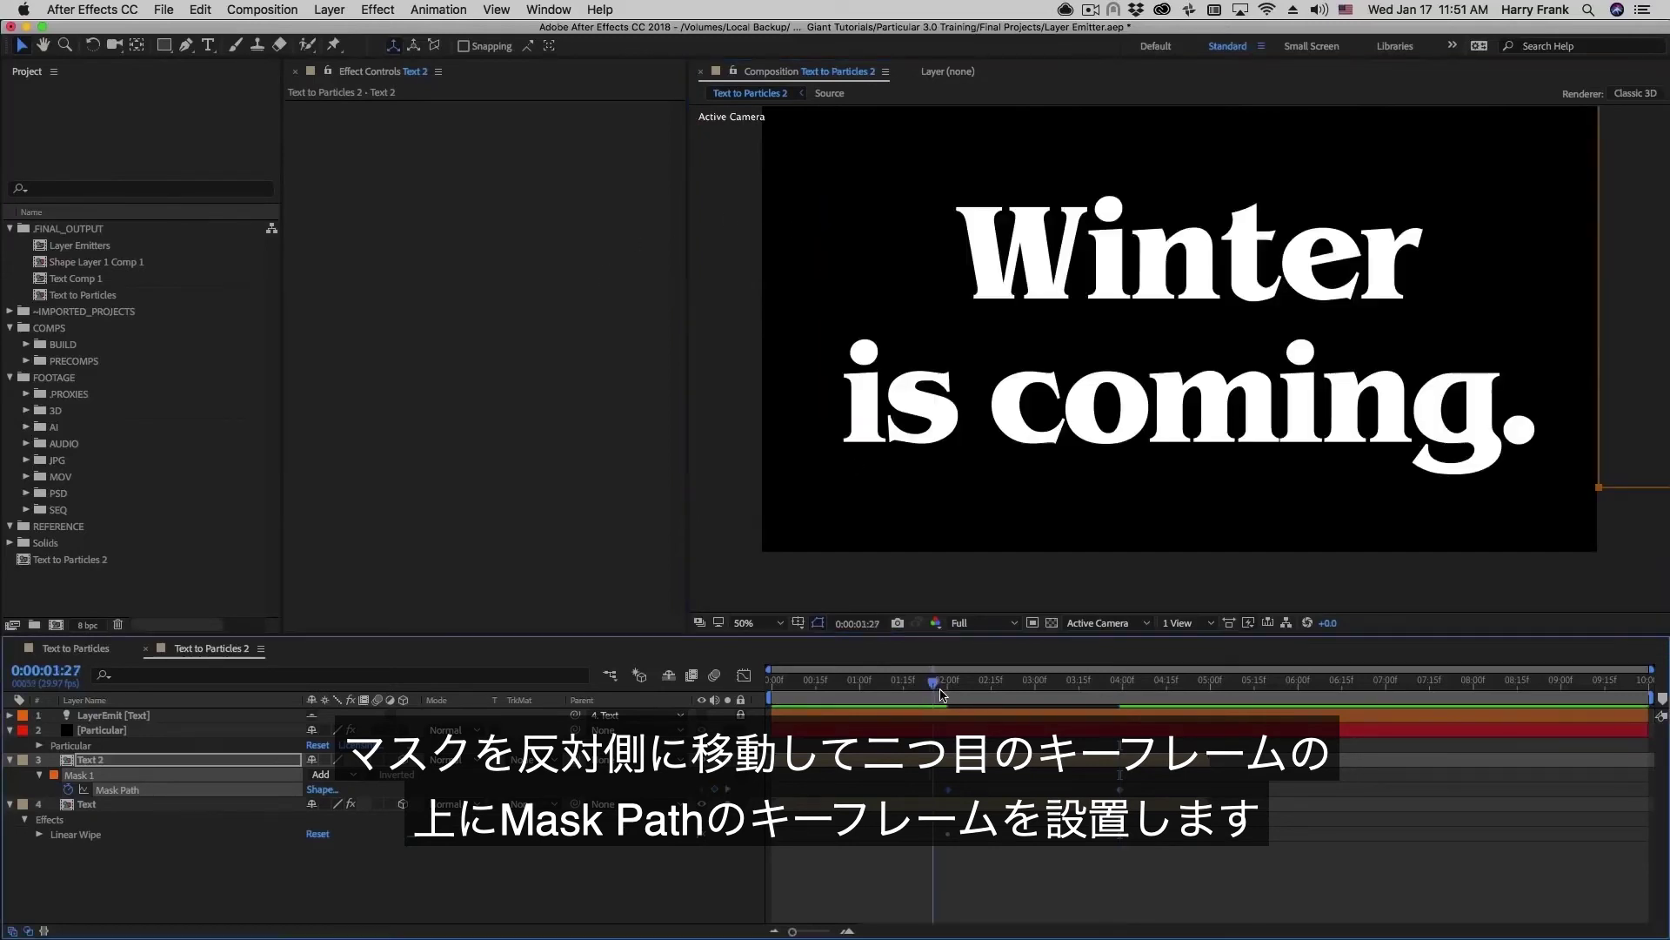
pyautogui.moveTo(943, 701); pyautogui.dragTo(1043, 702)
# Step: Apply the Generate Fill effect to Text 2 and play back the strip's timing against the wipe
pyautogui.click(377, 9)
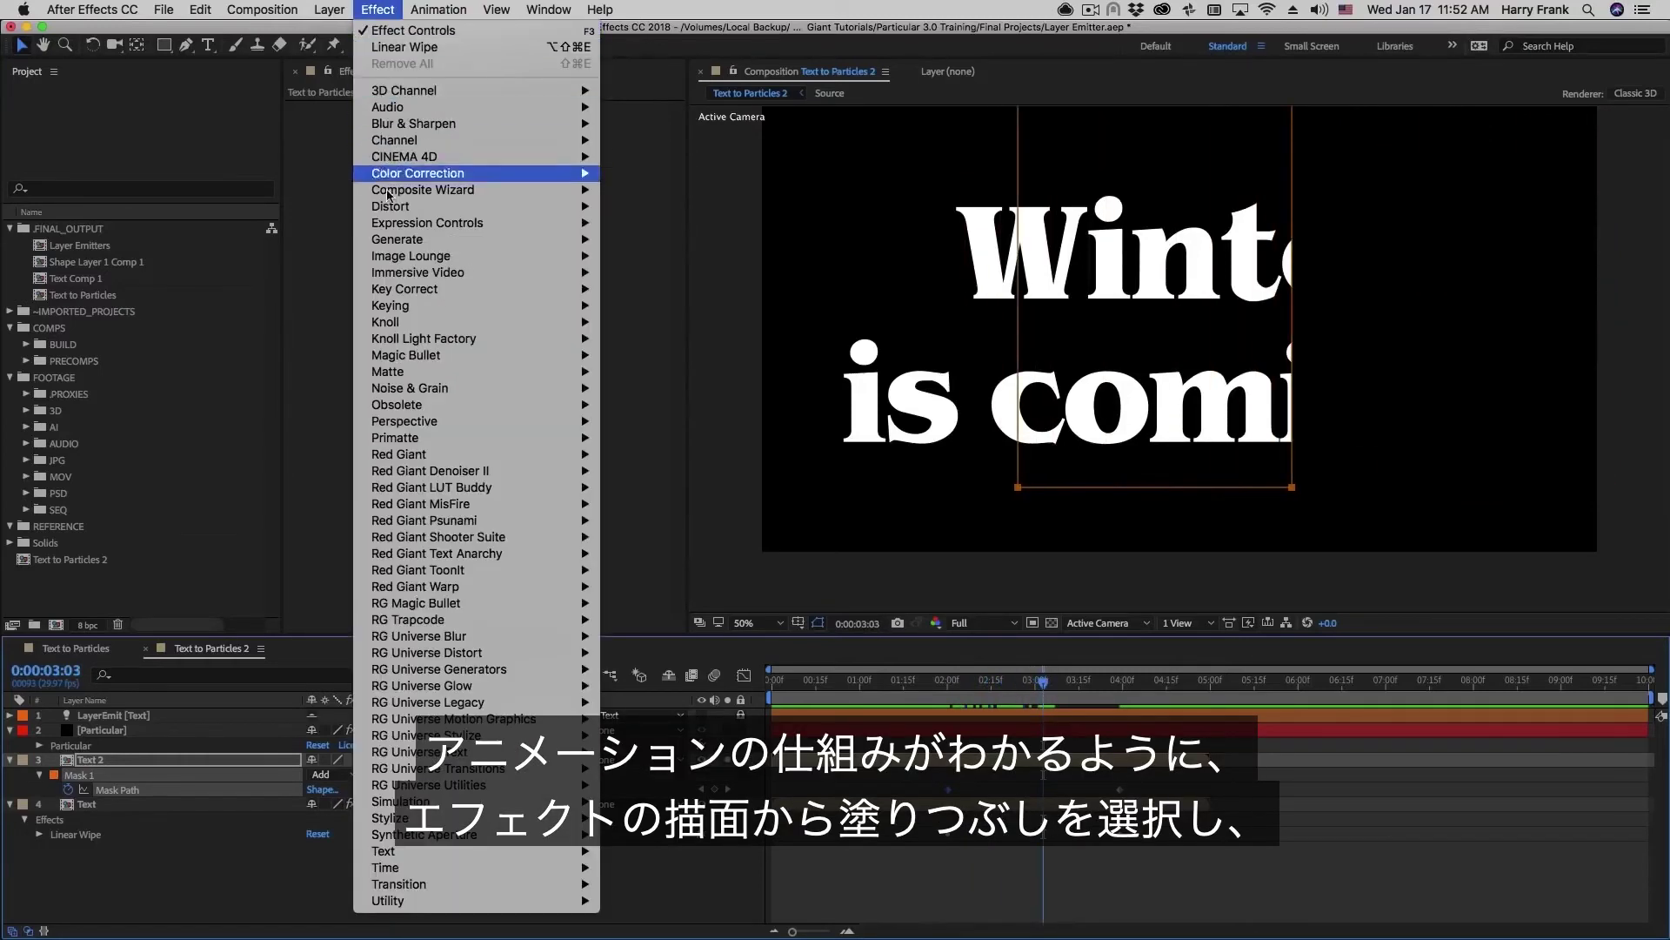
pyautogui.moveTo(522, 222)
pyautogui.moveTo(471, 244)
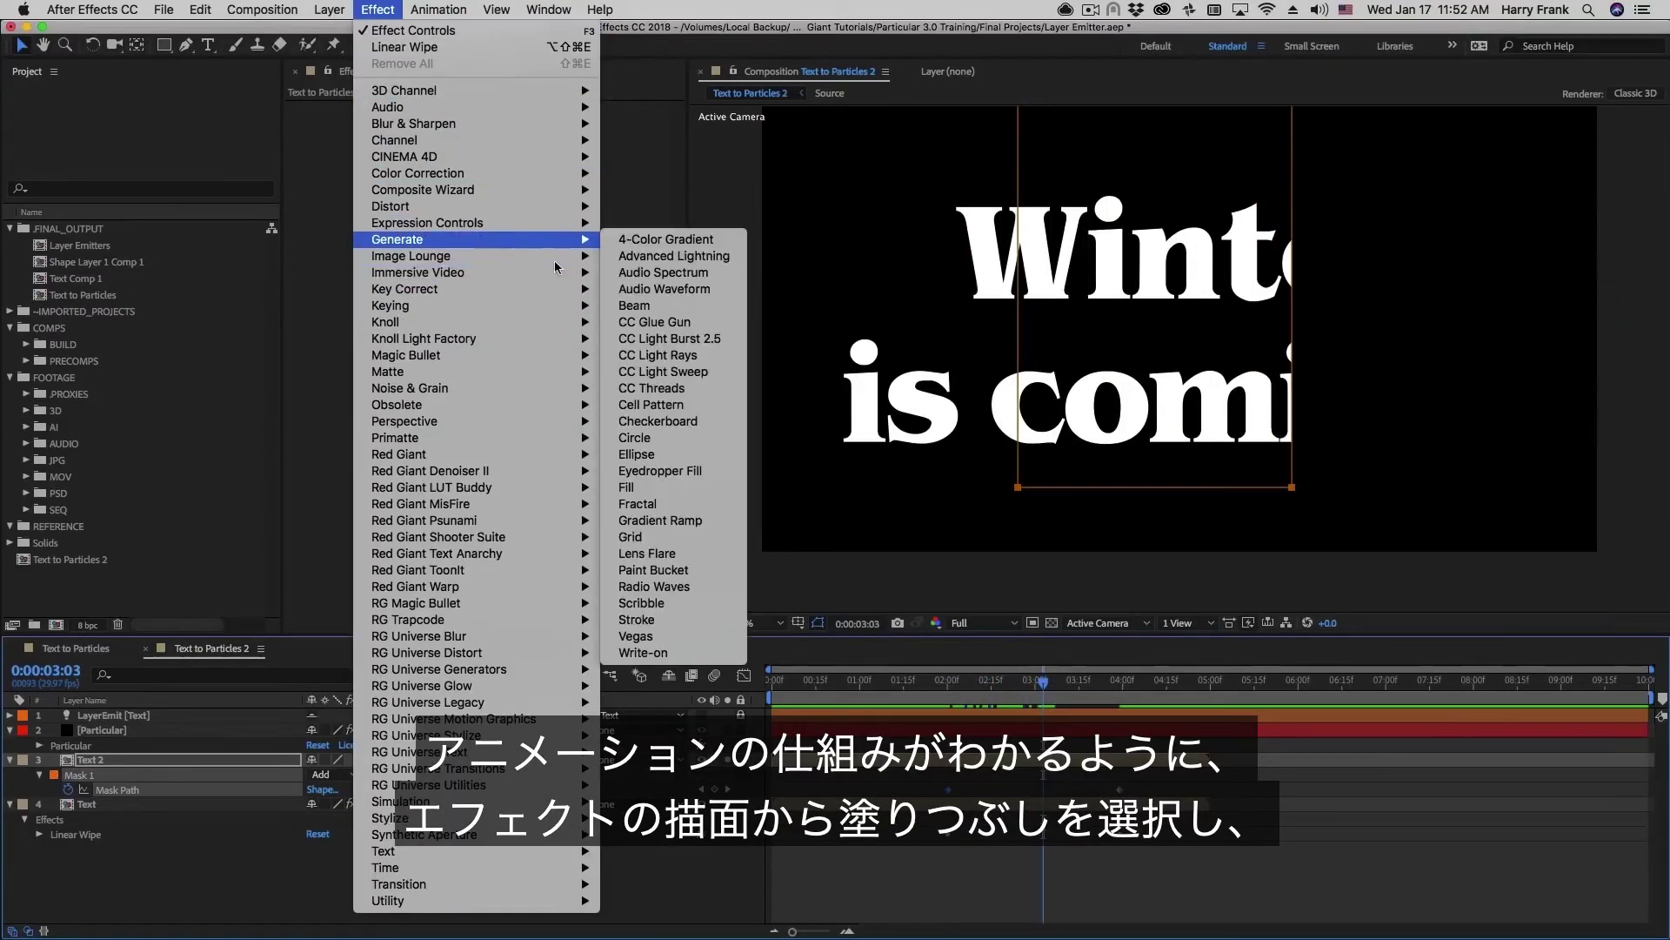
pyautogui.click(676, 487)
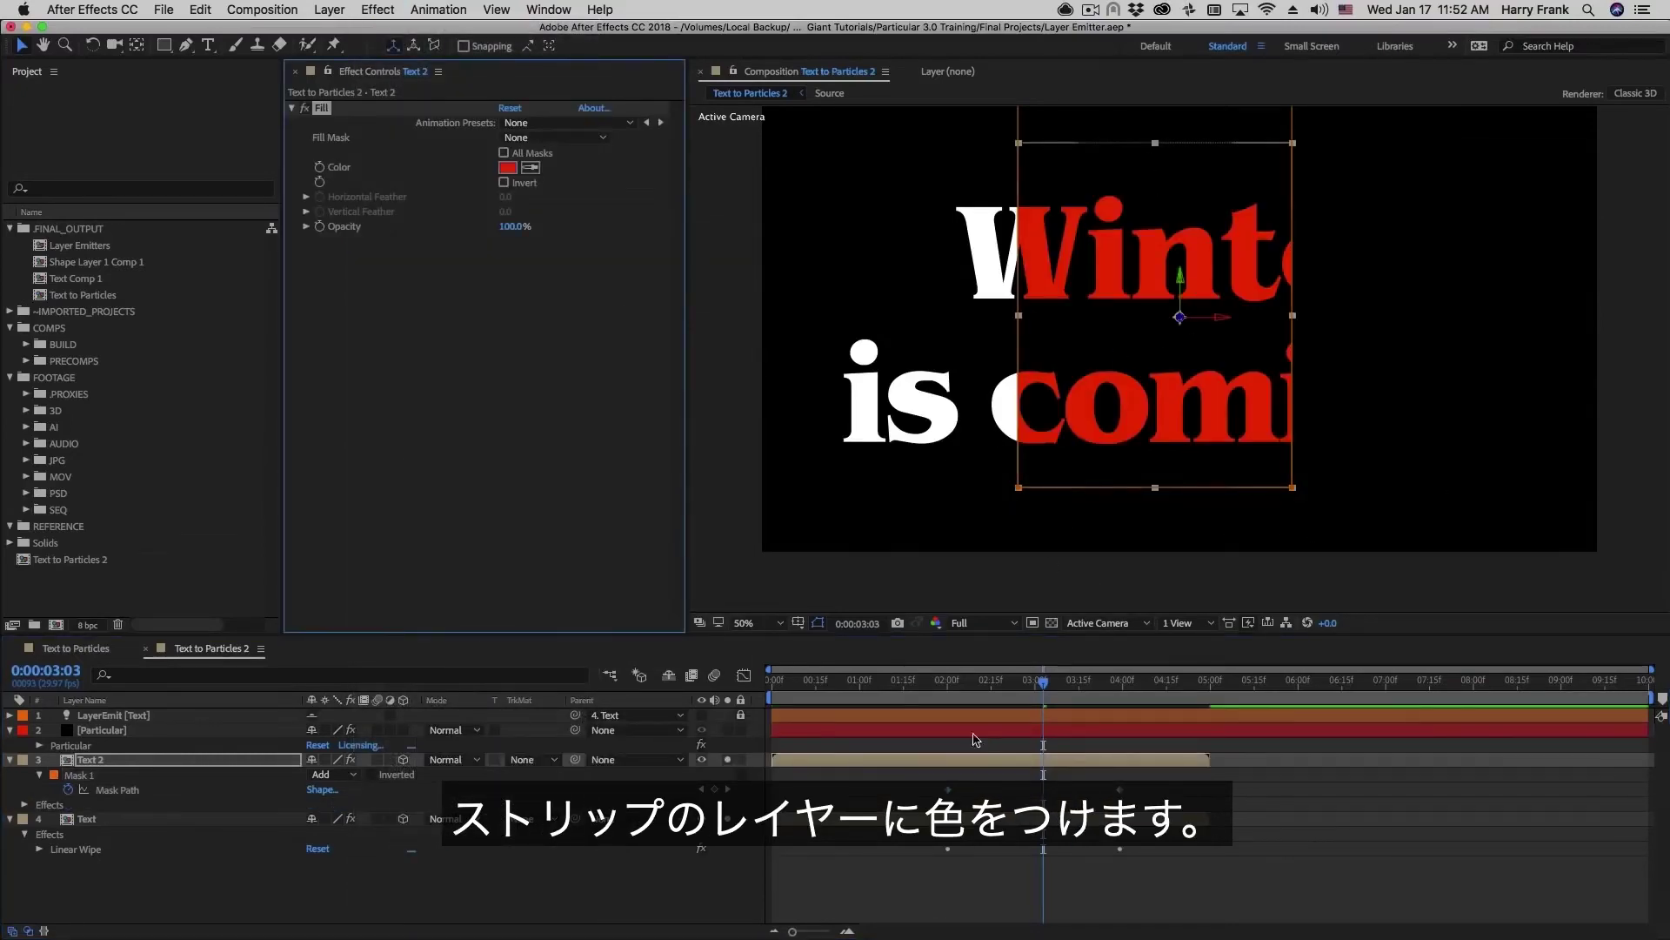
pyautogui.press('space')
pyautogui.press('space')
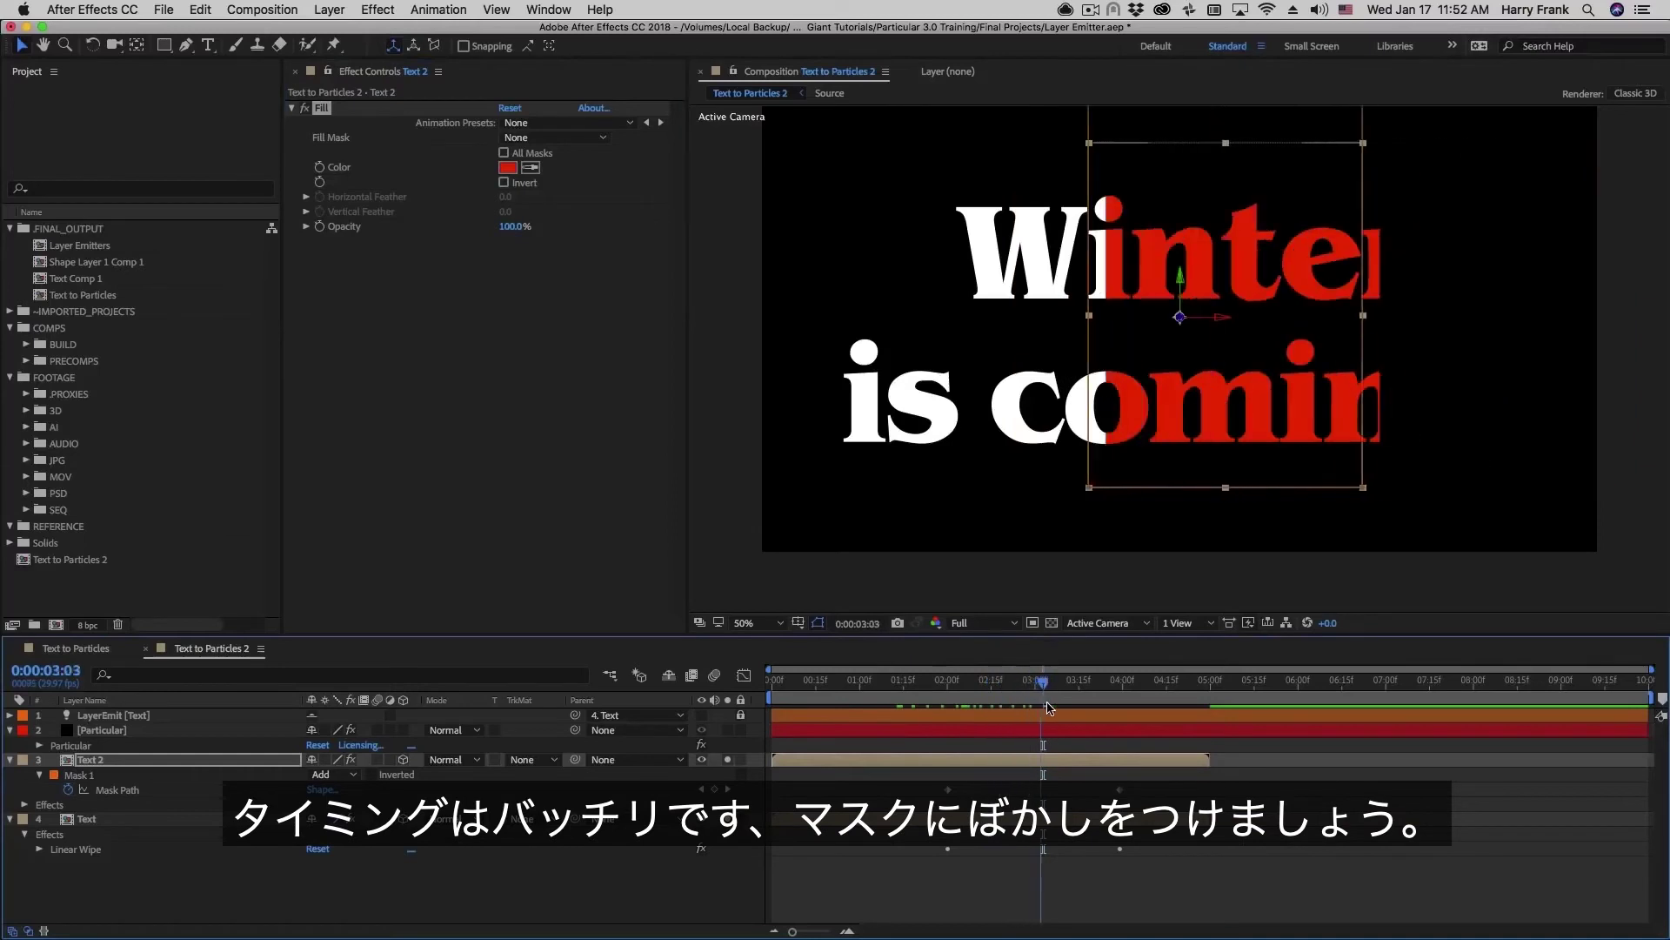
# Step: Set the Mask Feather of Text 2's mask to 163 pixels
pyautogui.moveTo(1048, 708)
pyautogui.mouseDown()
pyautogui.moveTo(835, 696)
pyautogui.moveTo(1049, 707)
pyautogui.moveTo(1029, 706)
pyautogui.mouseUp()
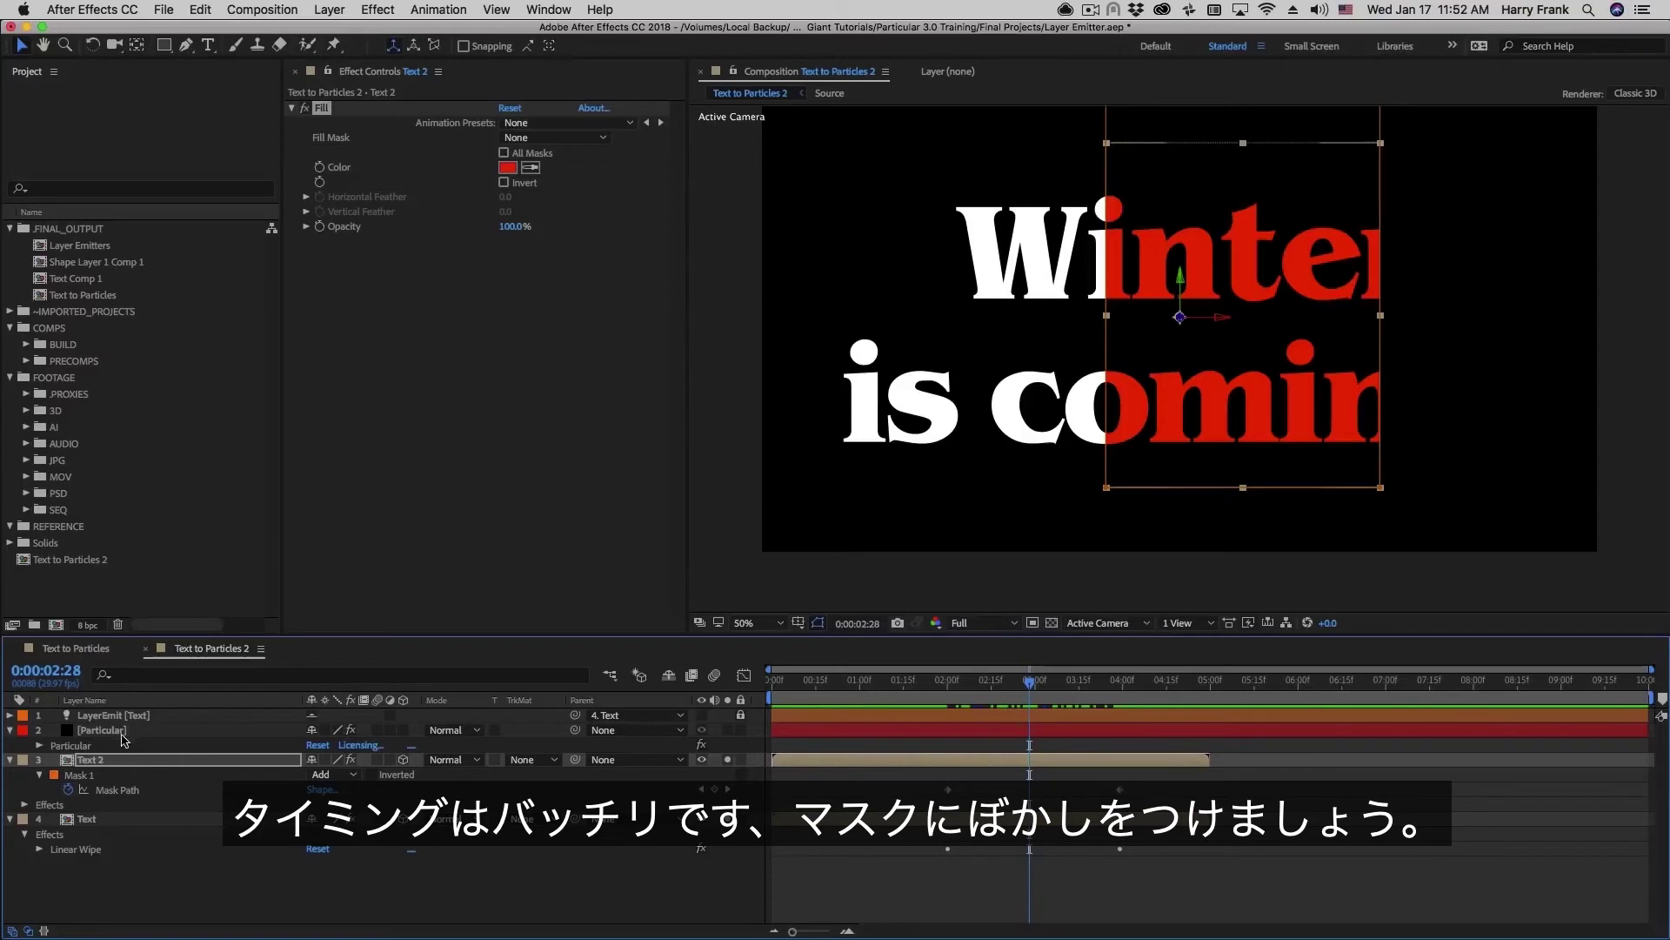
pyautogui.press('f')
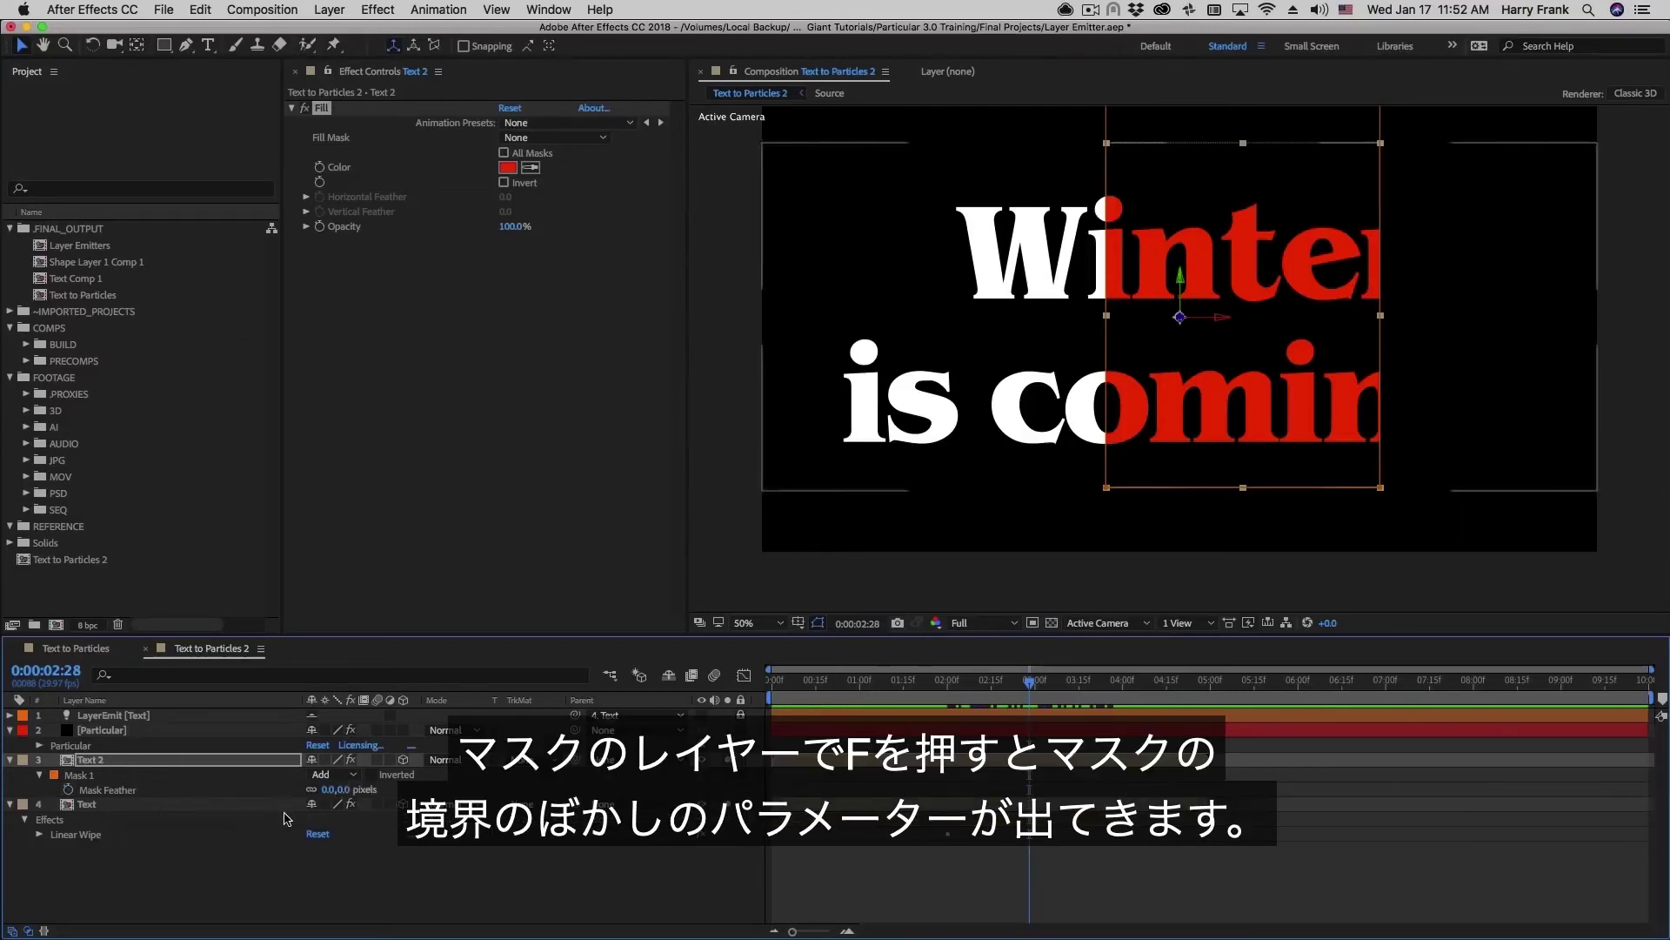
pyautogui.moveTo(327, 794); pyautogui.dragTo(443, 789)
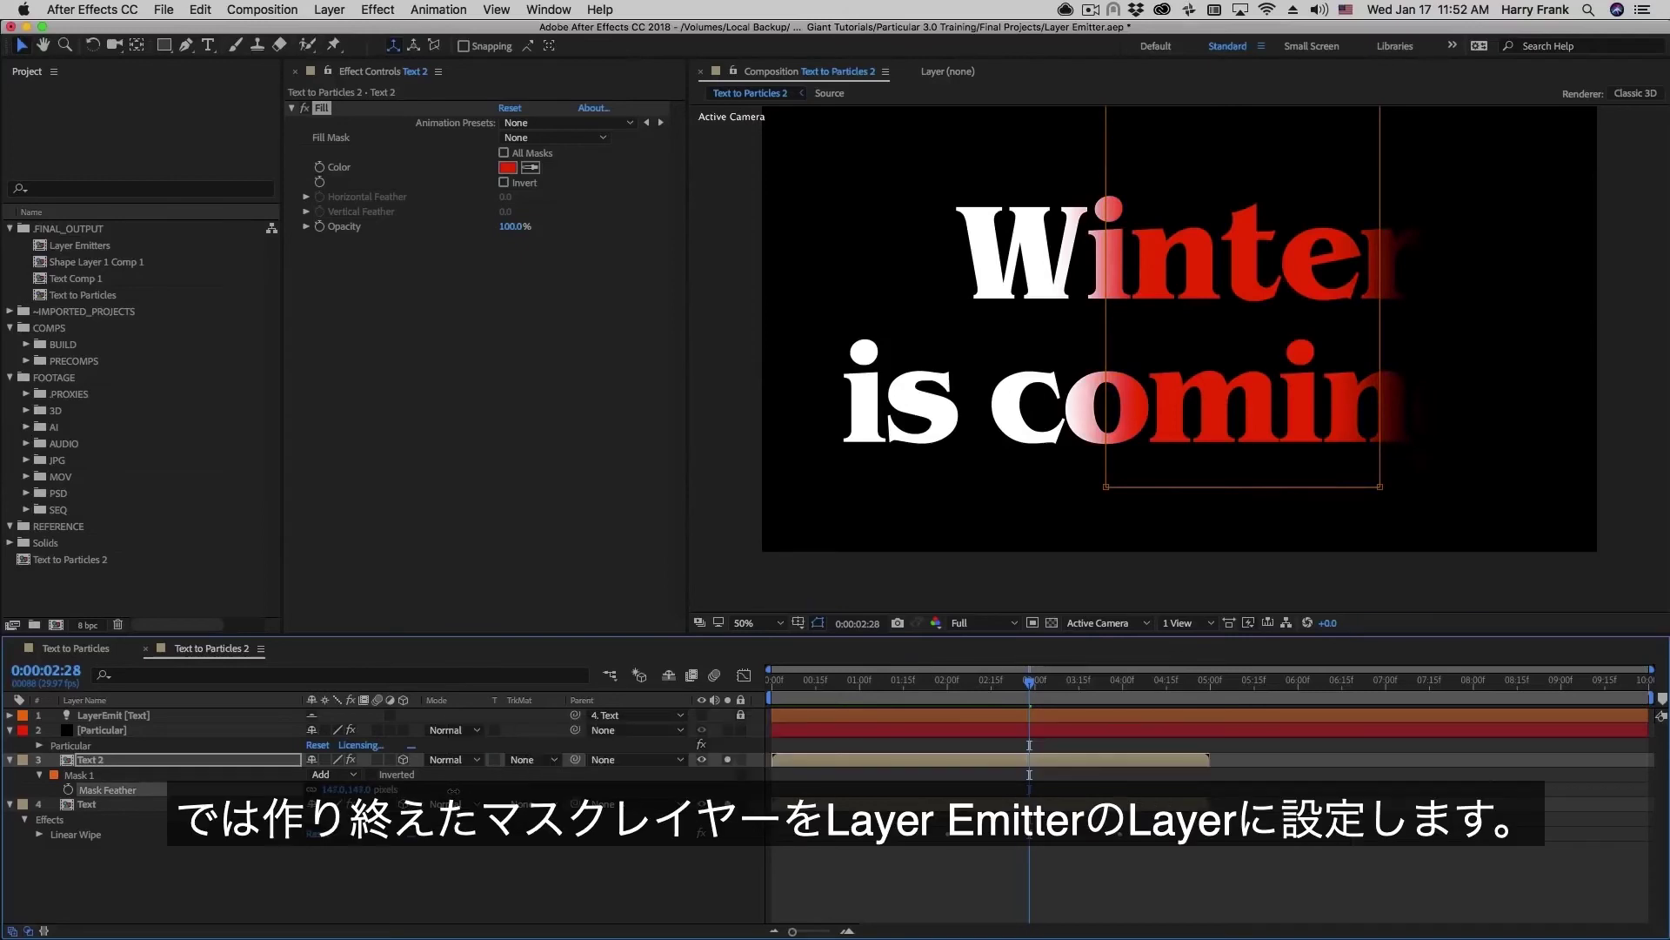
# Step: Set the Layer of the Layer Emitter in Particular's master emitter to Text 2
pyautogui.click(96, 730)
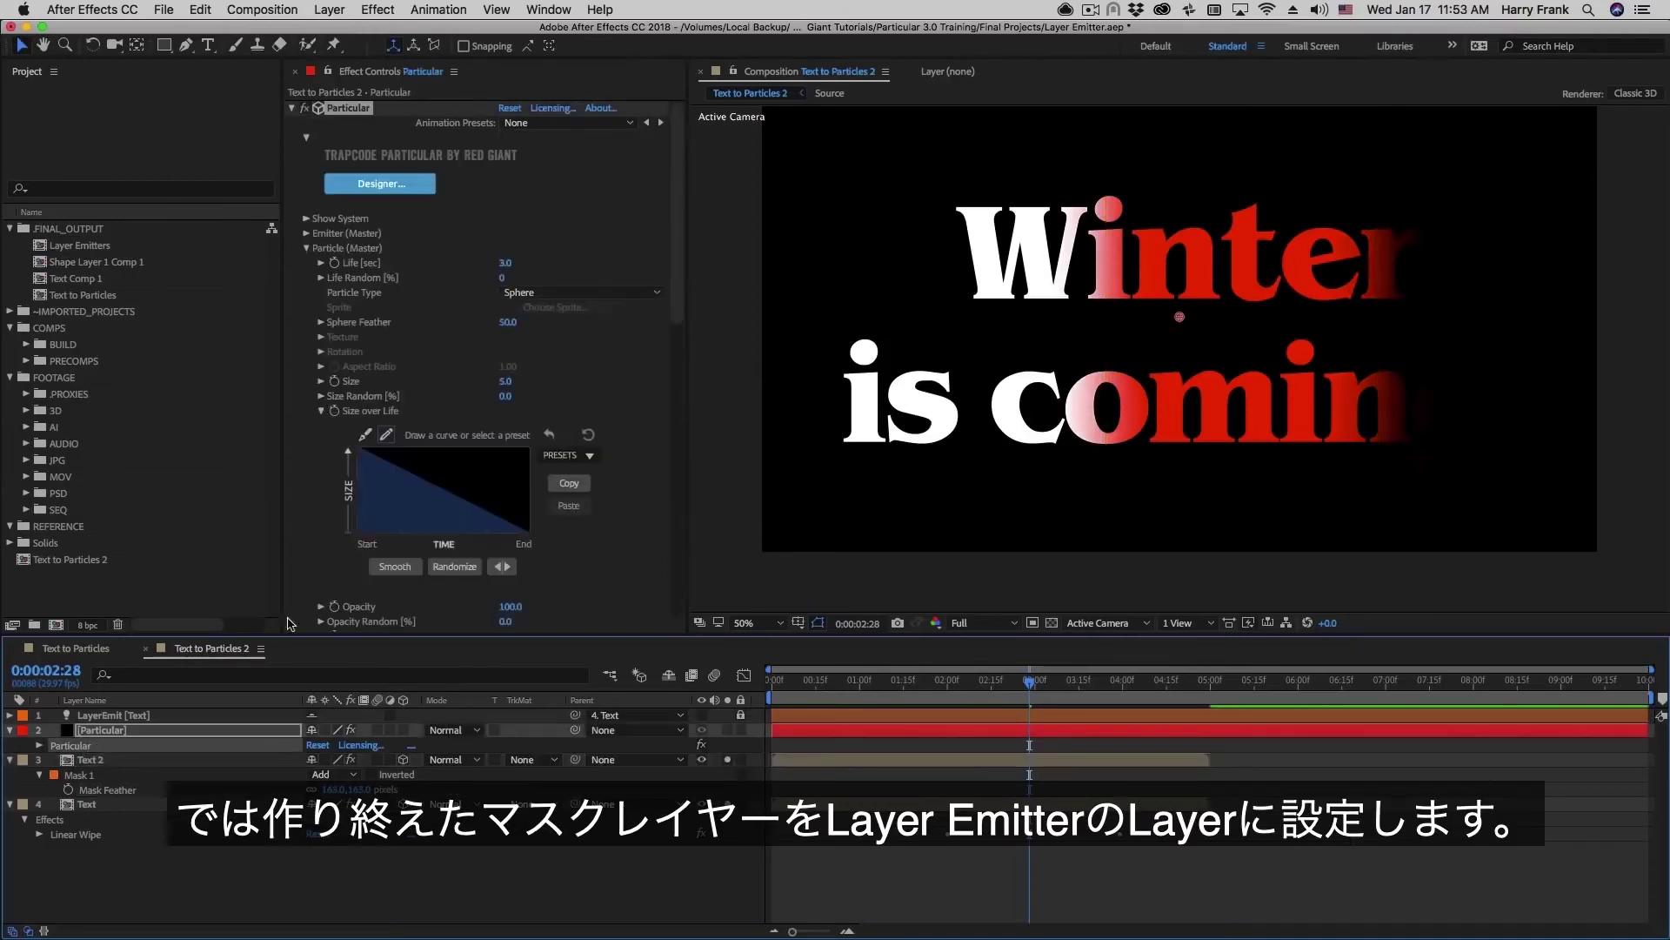
pyautogui.click(306, 248)
pyautogui.click(308, 279)
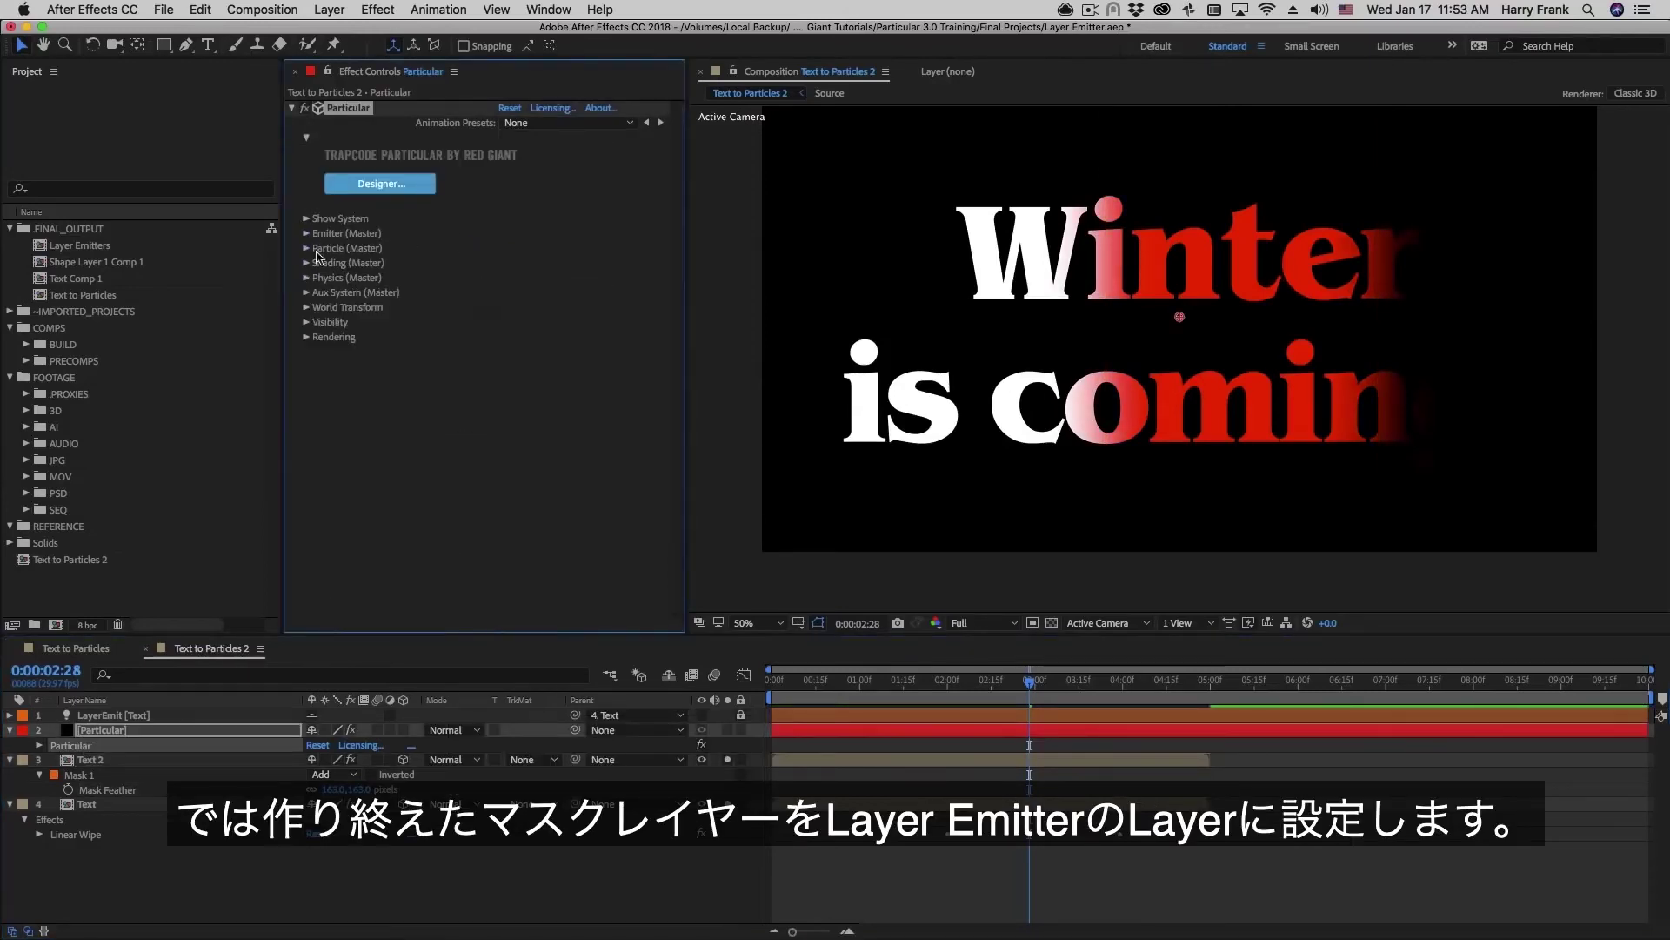
pyautogui.click(306, 234)
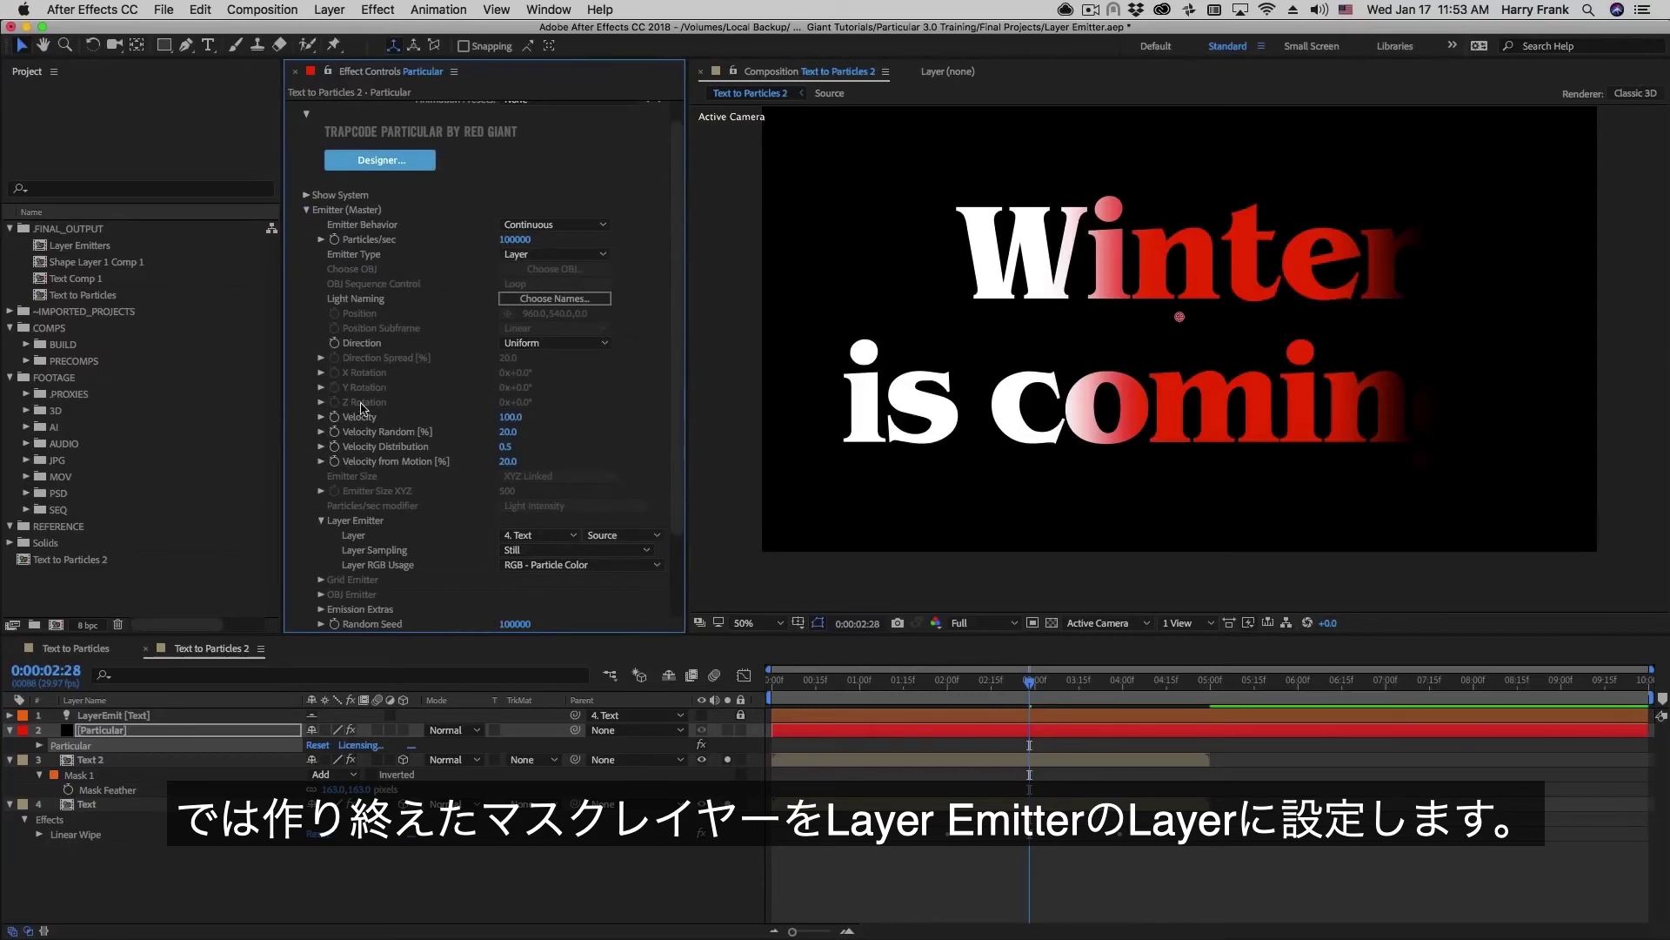
pyautogui.click(108, 763)
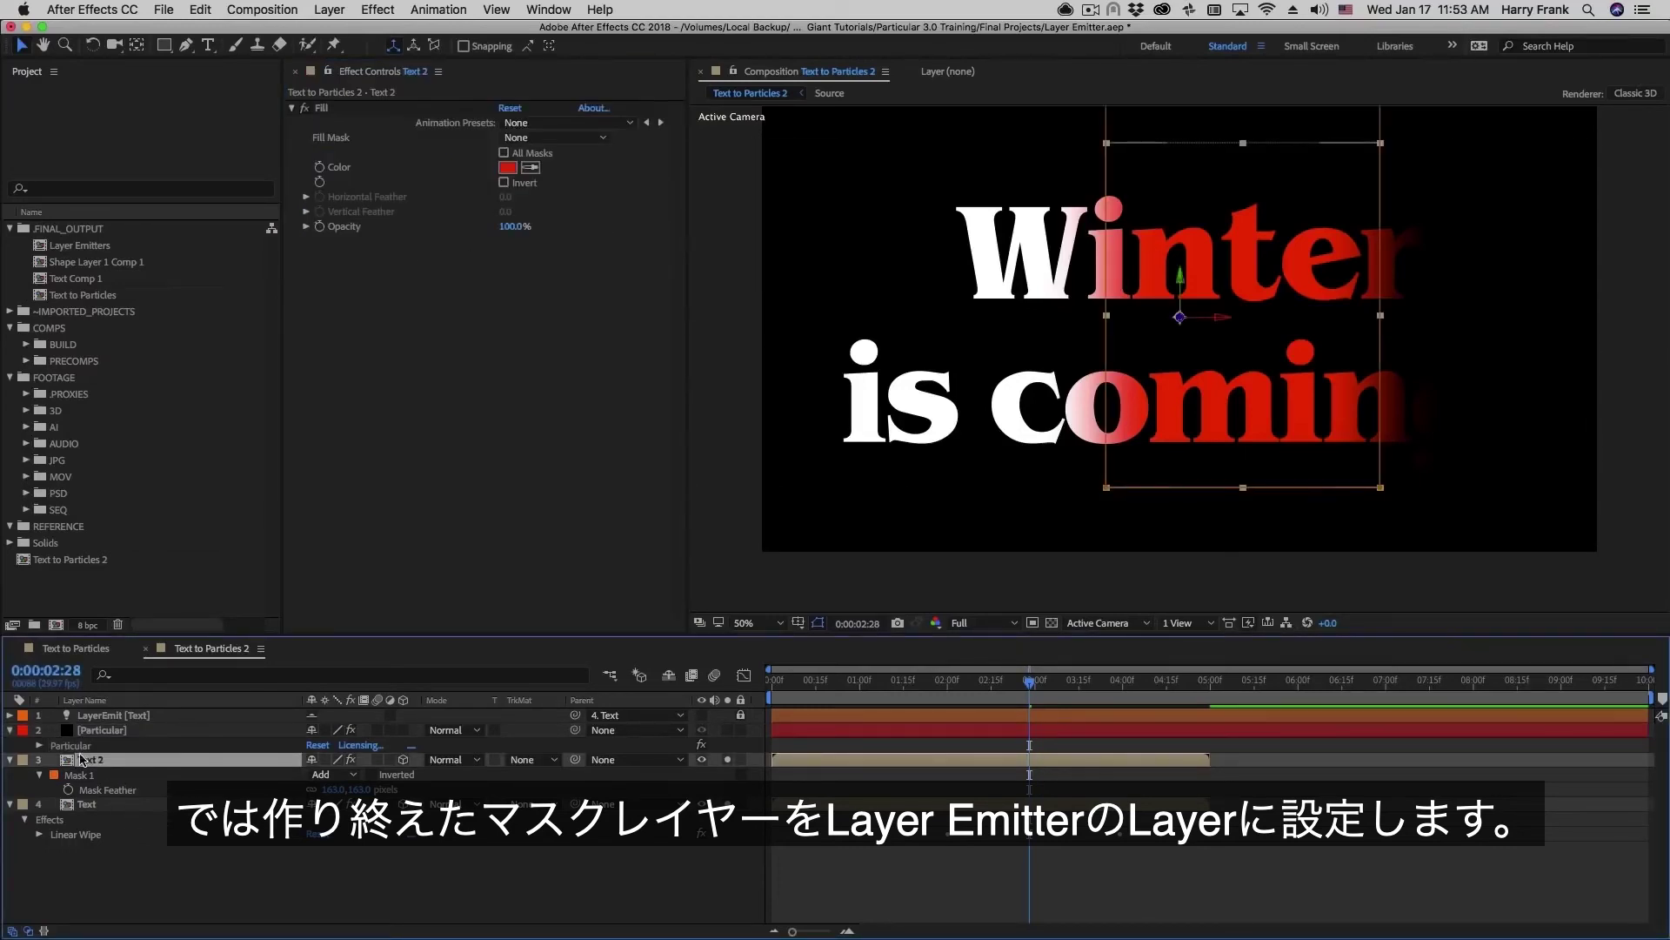
pyautogui.click(102, 730)
pyautogui.click(540, 559)
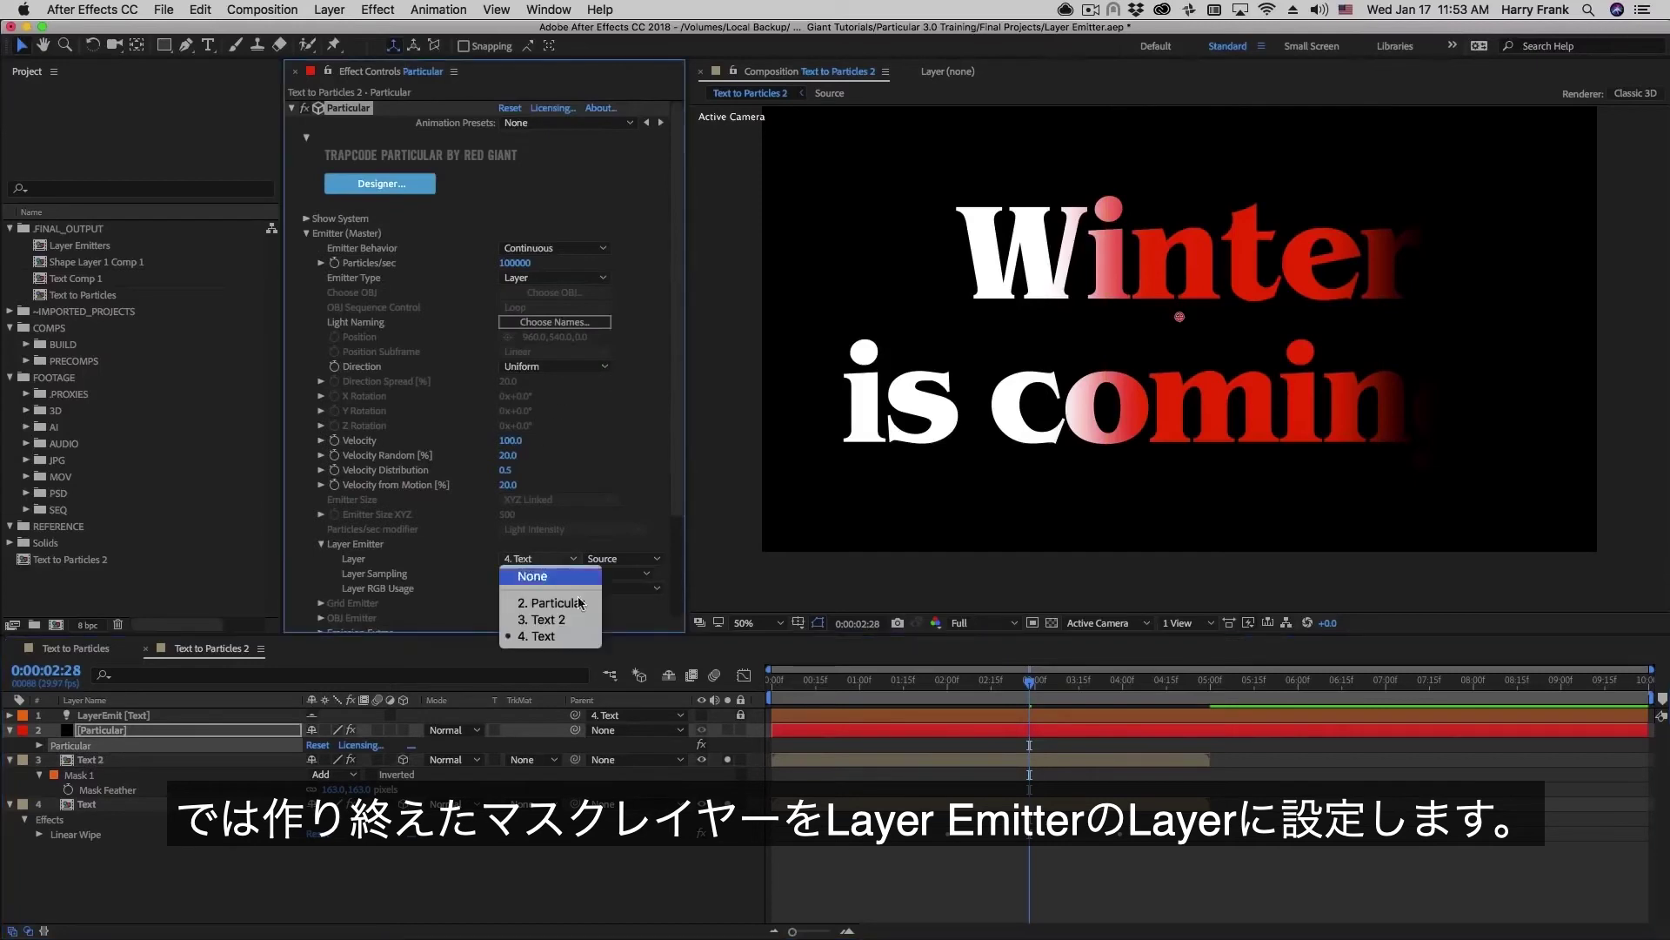
pyautogui.click(543, 619)
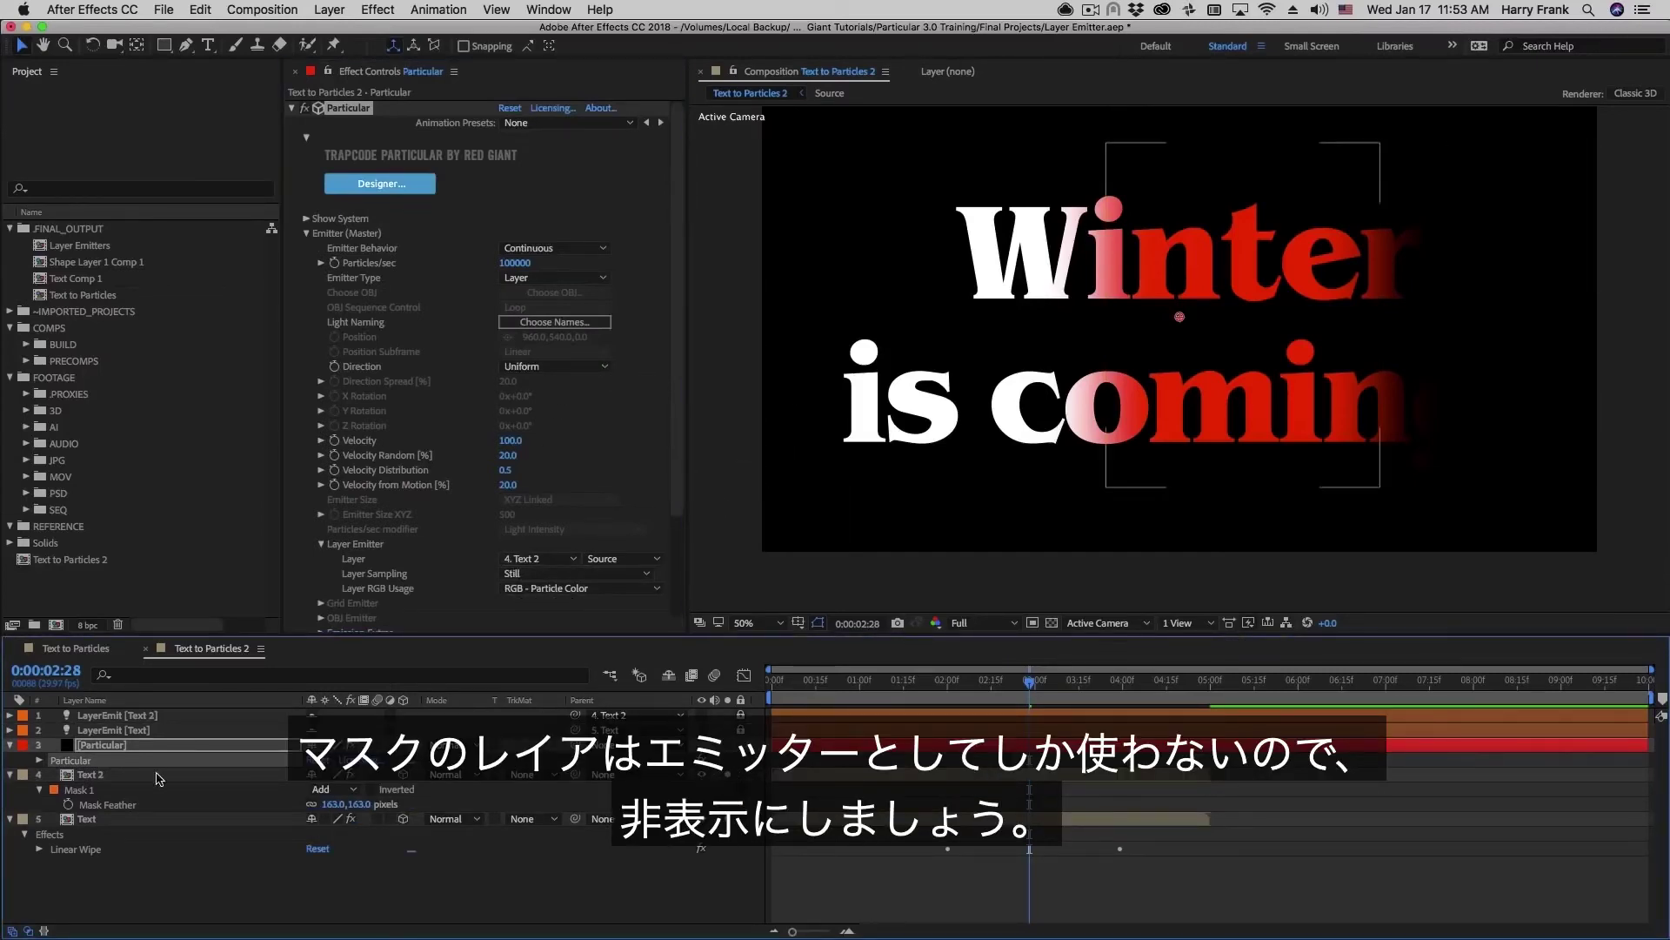
# Step: Hide the Text 2 layer and scrub back to 0:00:01:05 to check the particle emission
pyautogui.click(703, 774)
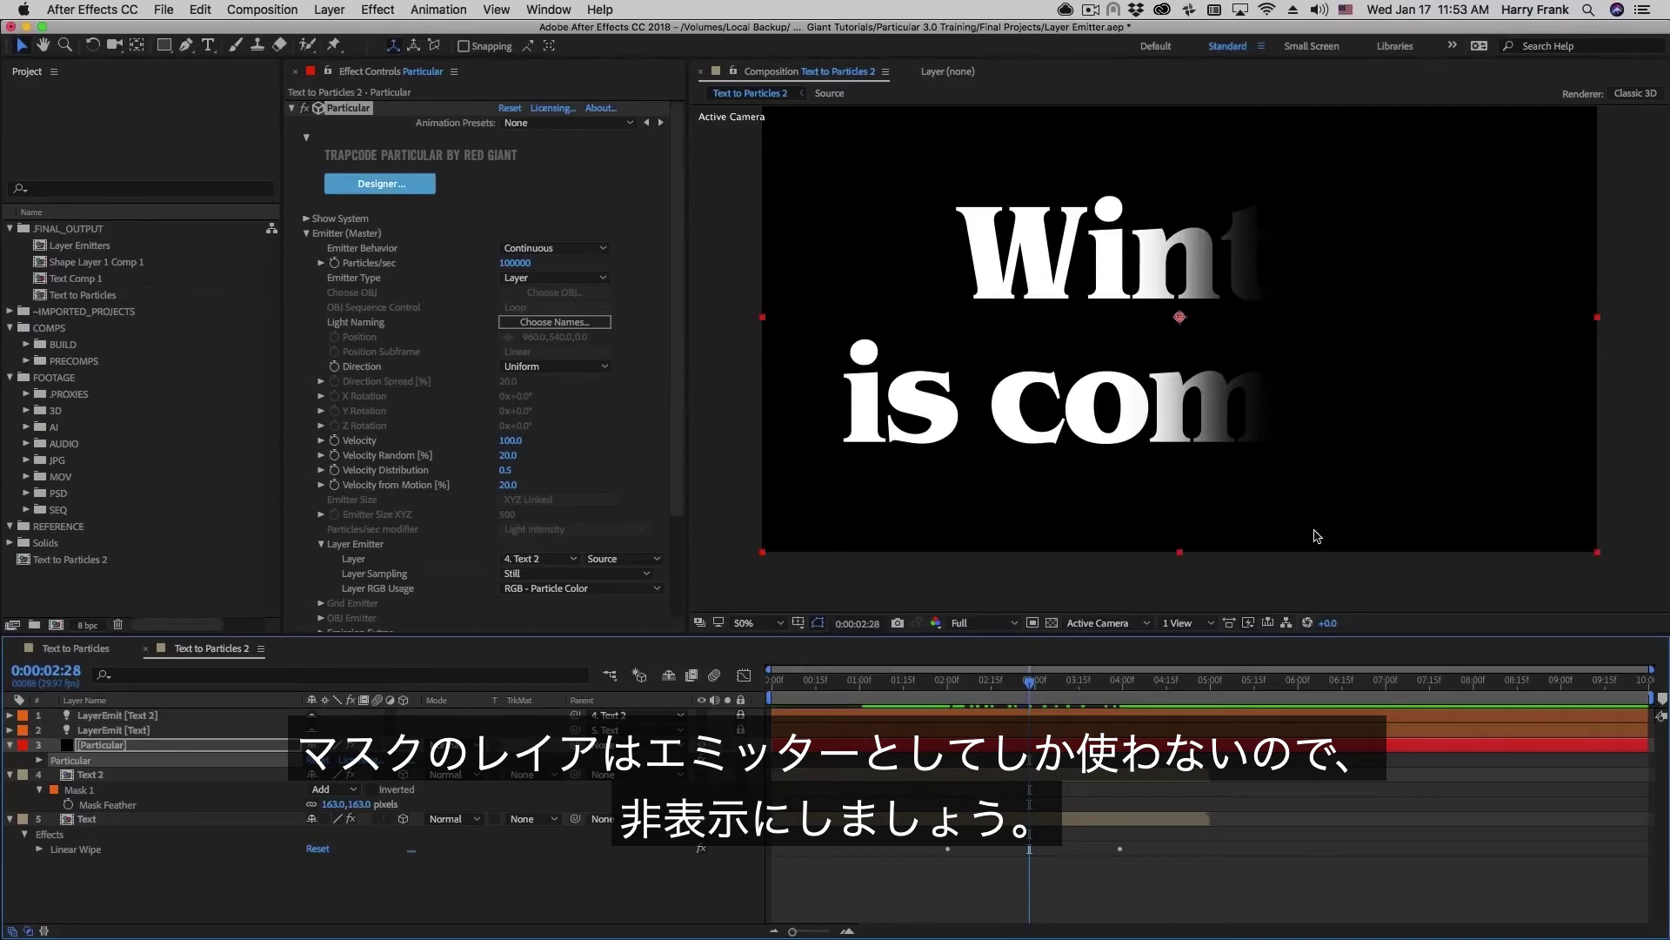
pyautogui.click(896, 688)
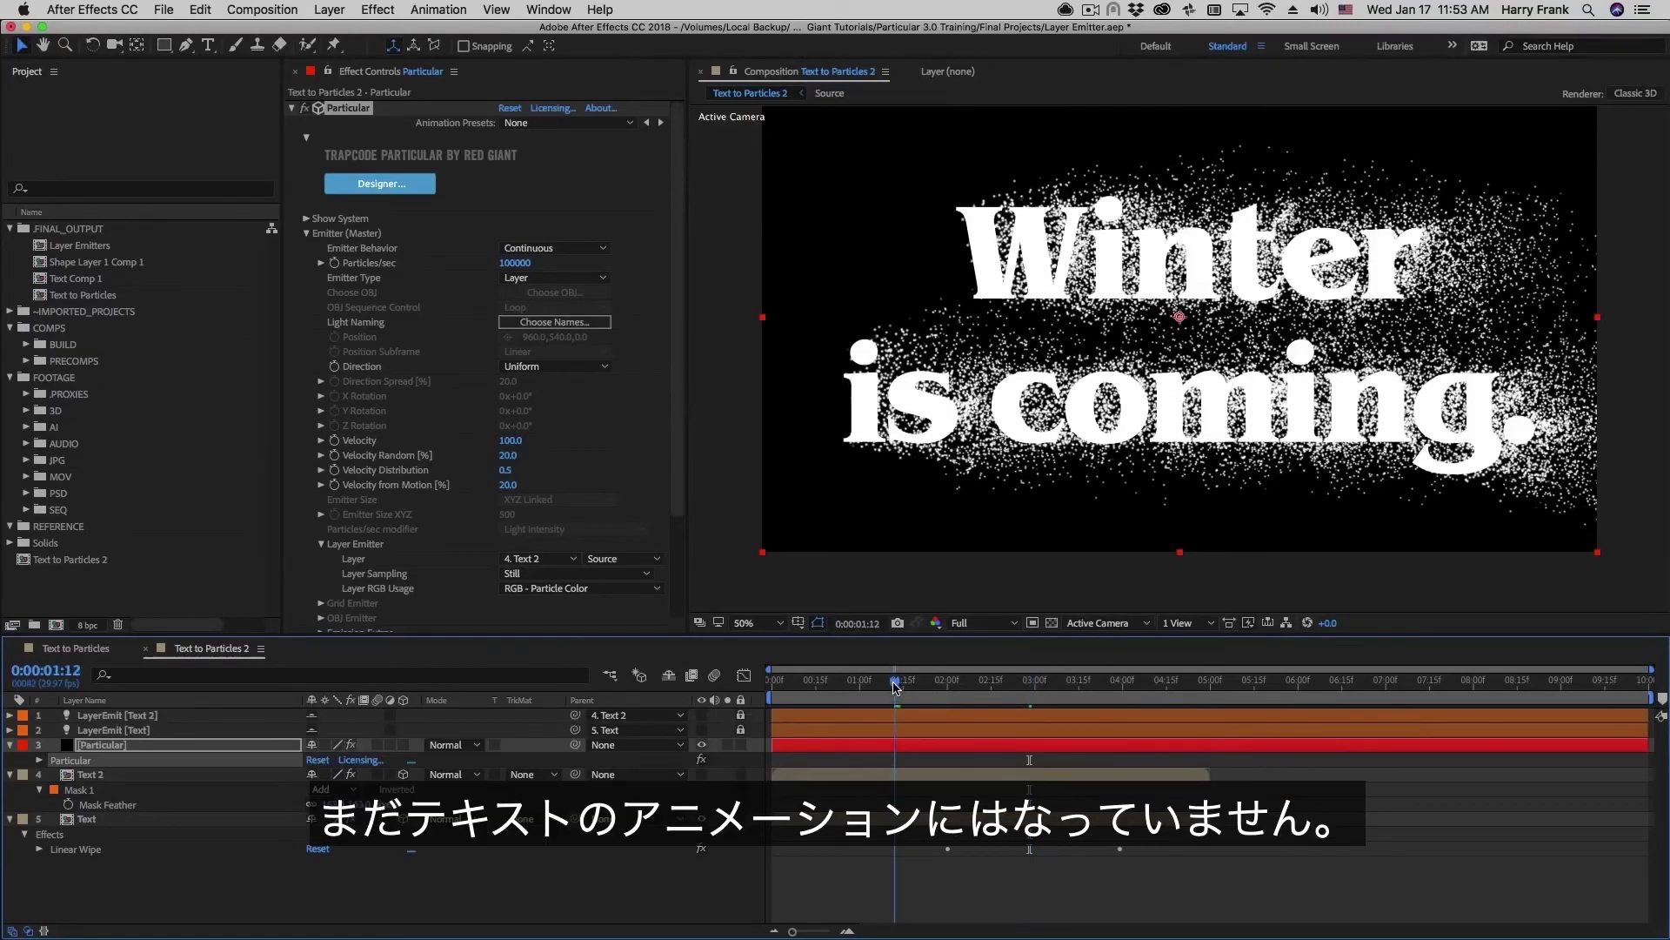
pyautogui.moveTo(896, 687); pyautogui.dragTo(875, 687)
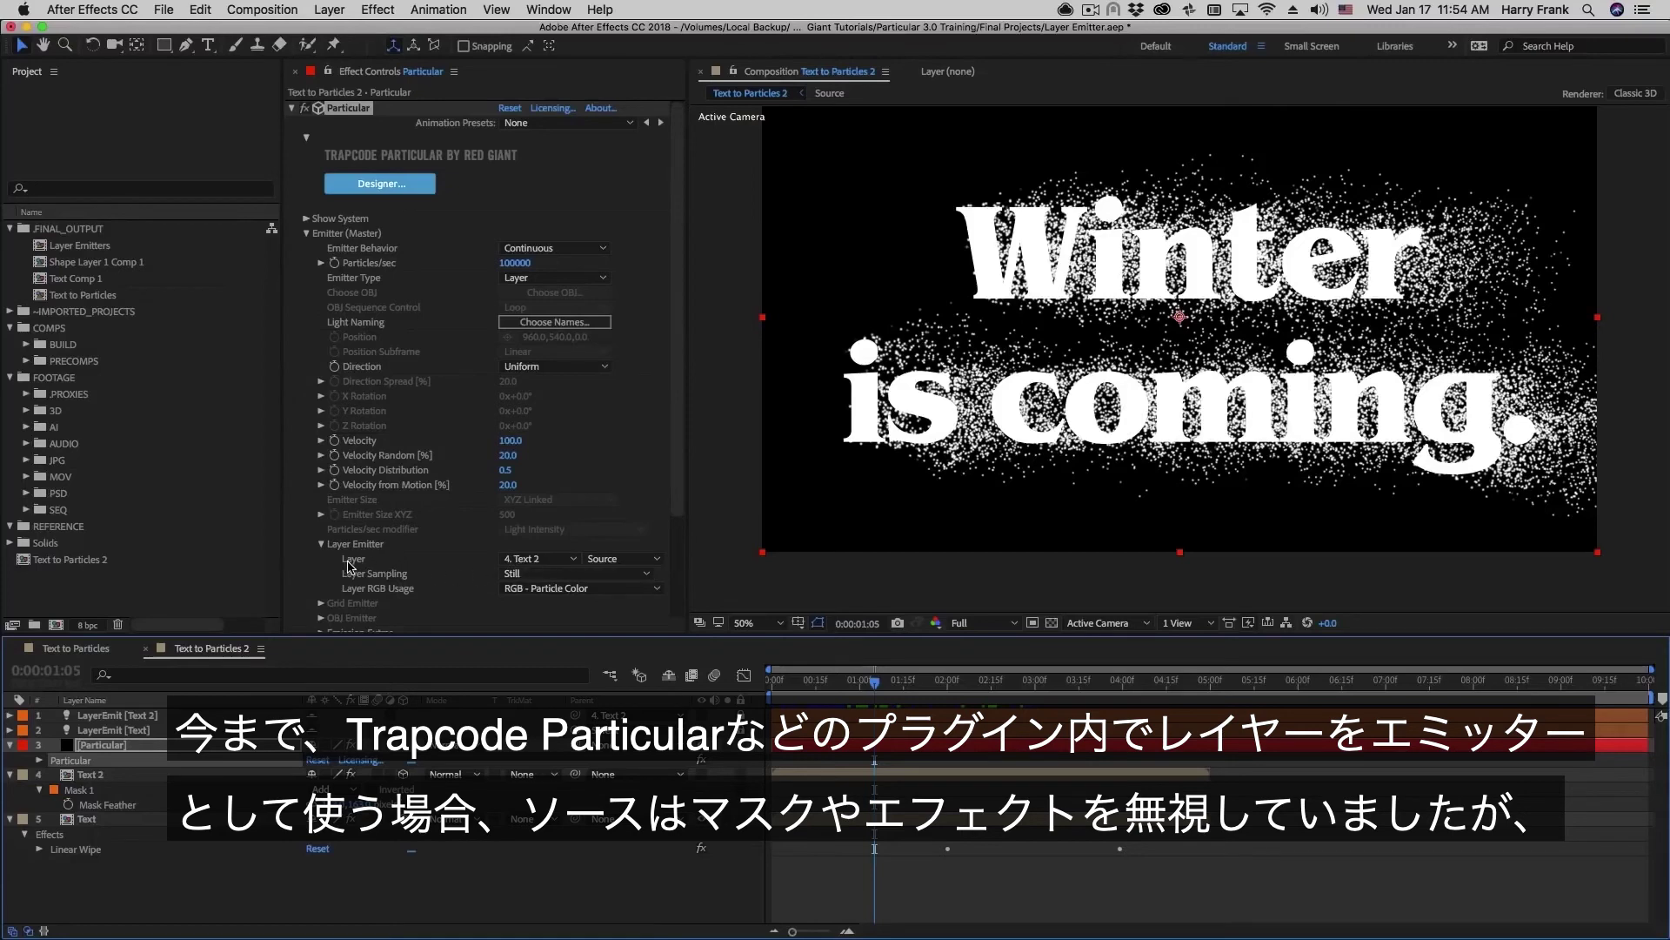
# Step: Set the Layer Emitter's source option for Text 2 to Masks and scrub forward to 0:00:03:08 to check the emission
pyautogui.click(500, 687)
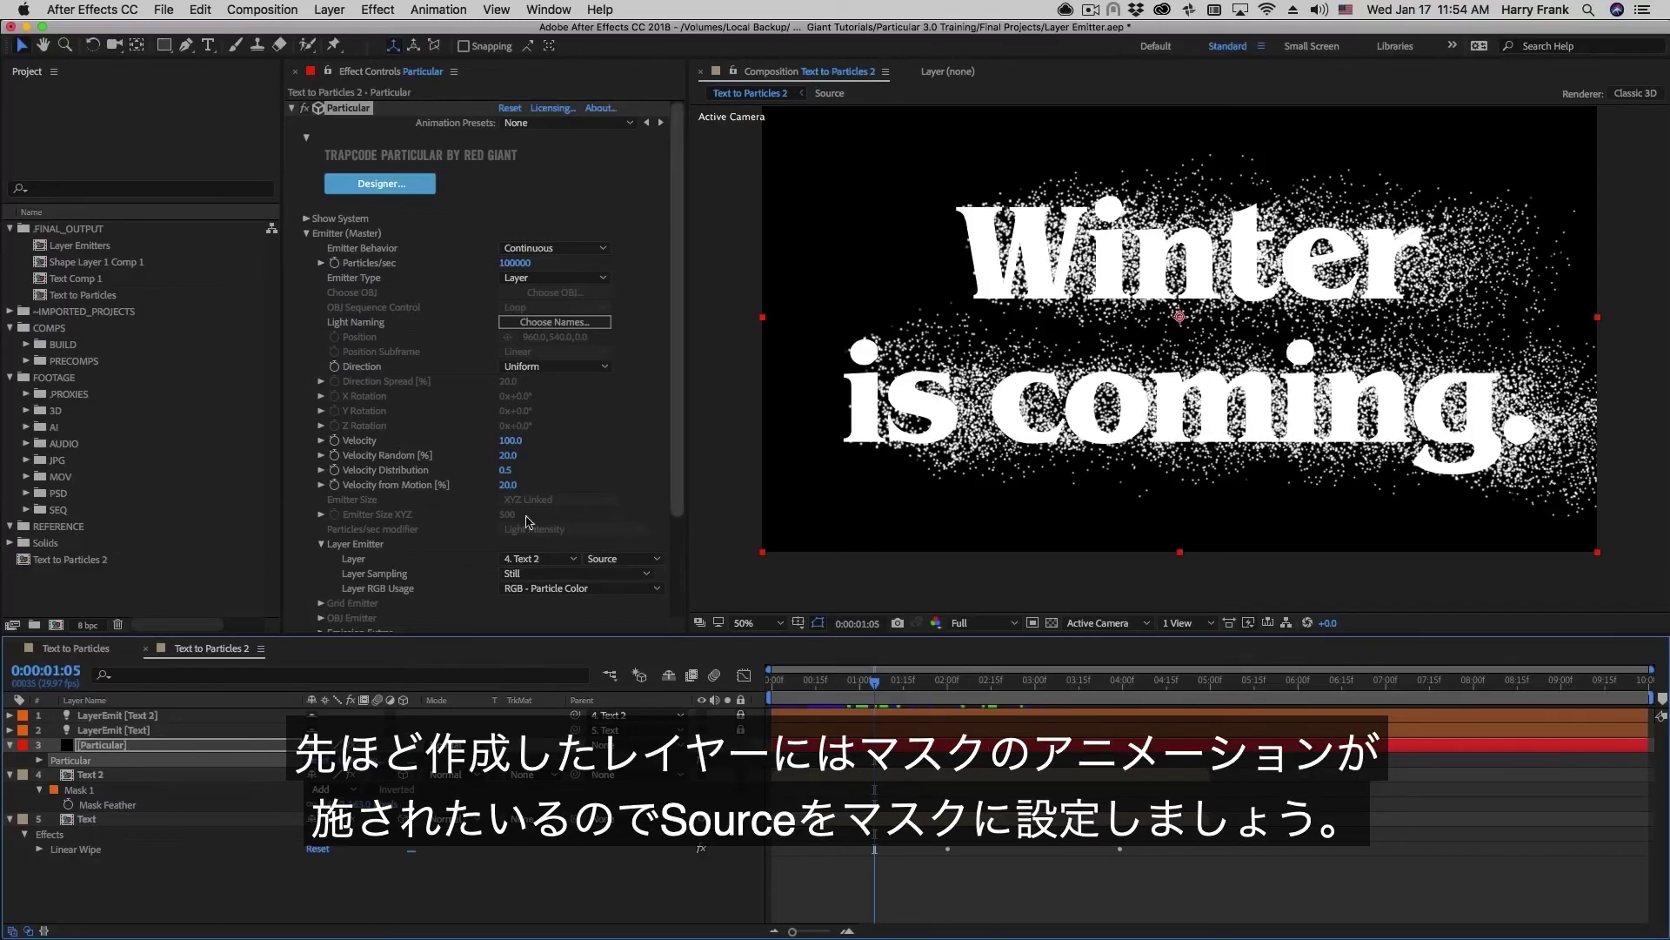
pyautogui.click(622, 559)
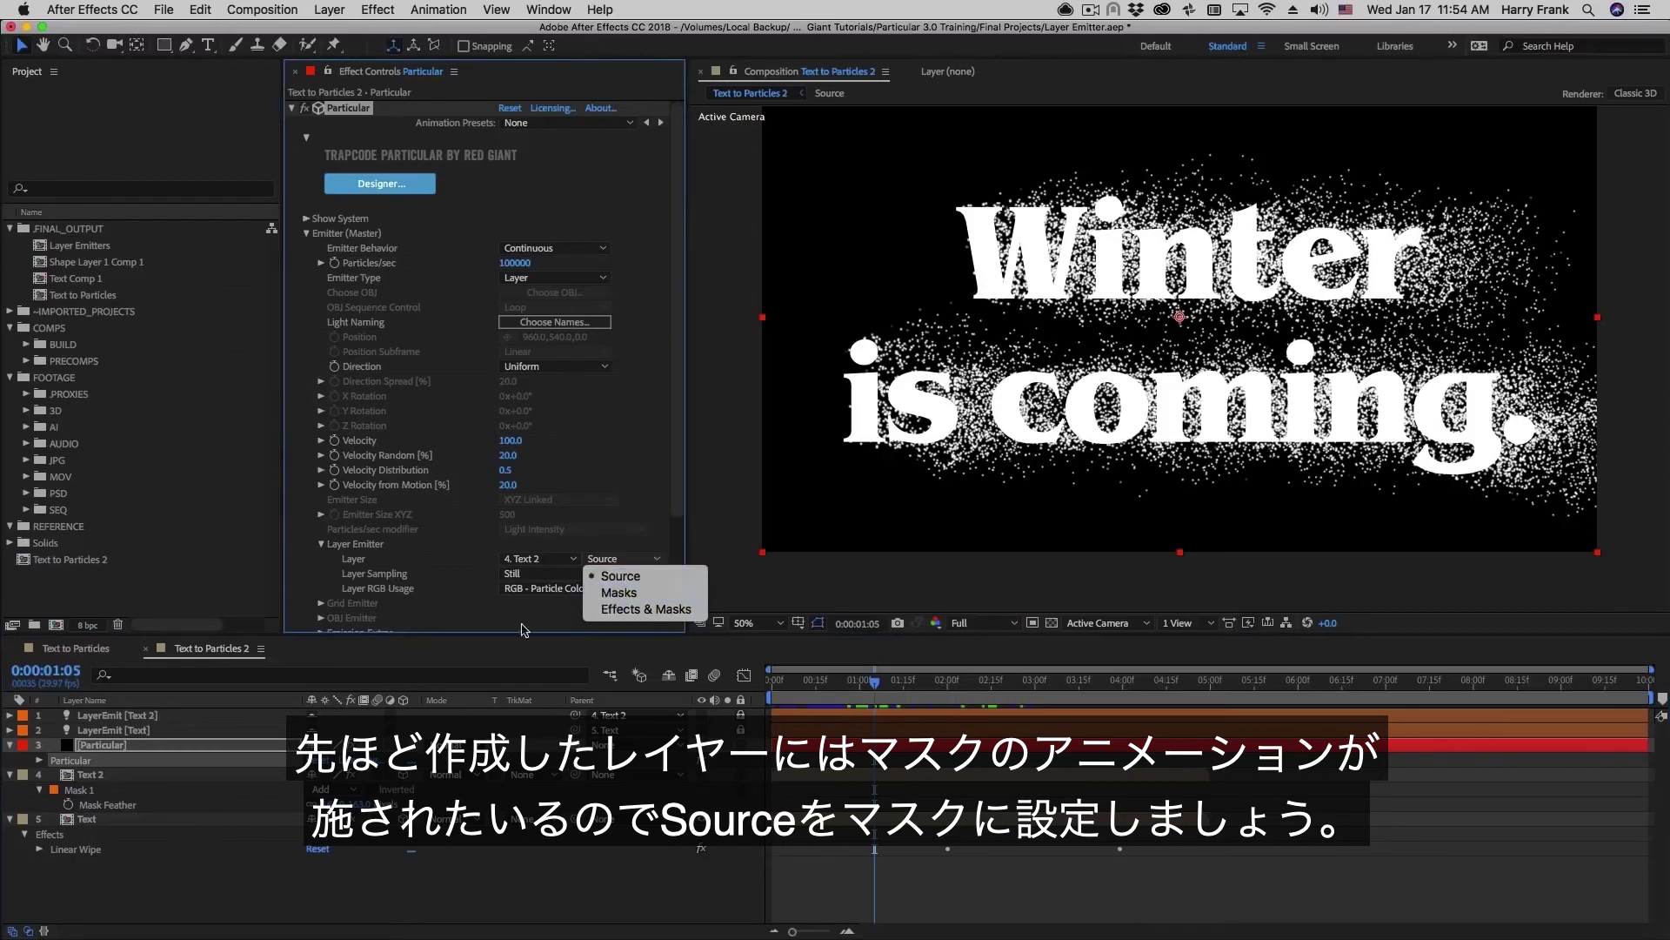
pyautogui.click(619, 592)
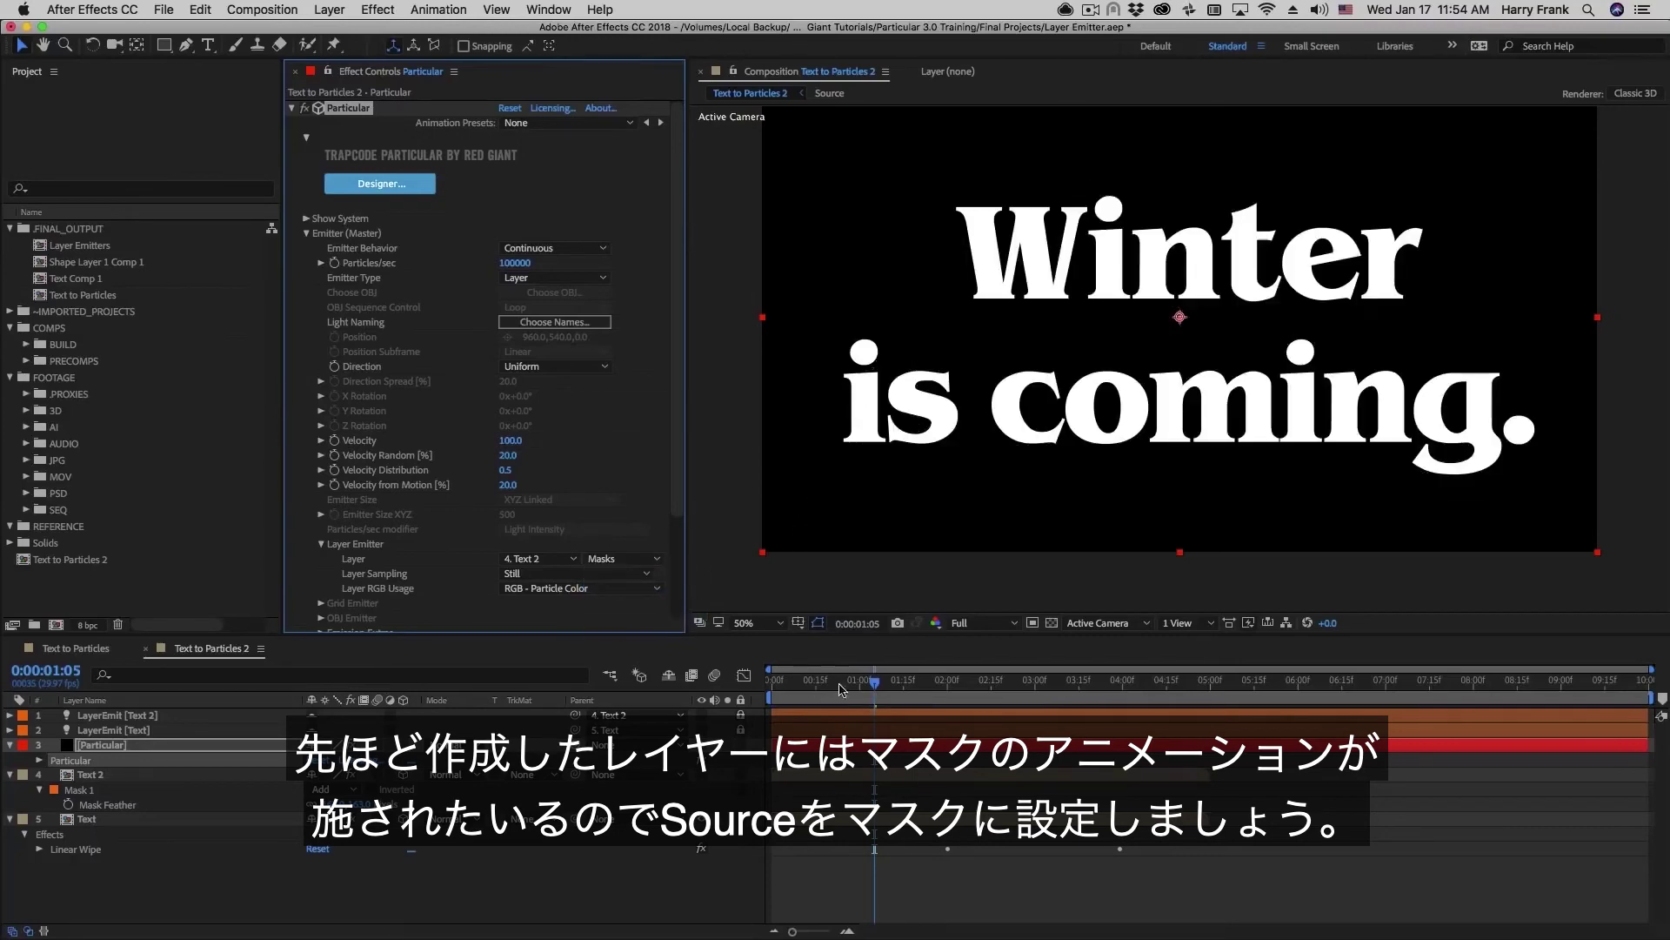
pyautogui.moveTo(873, 684); pyautogui.dragTo(1055, 724)
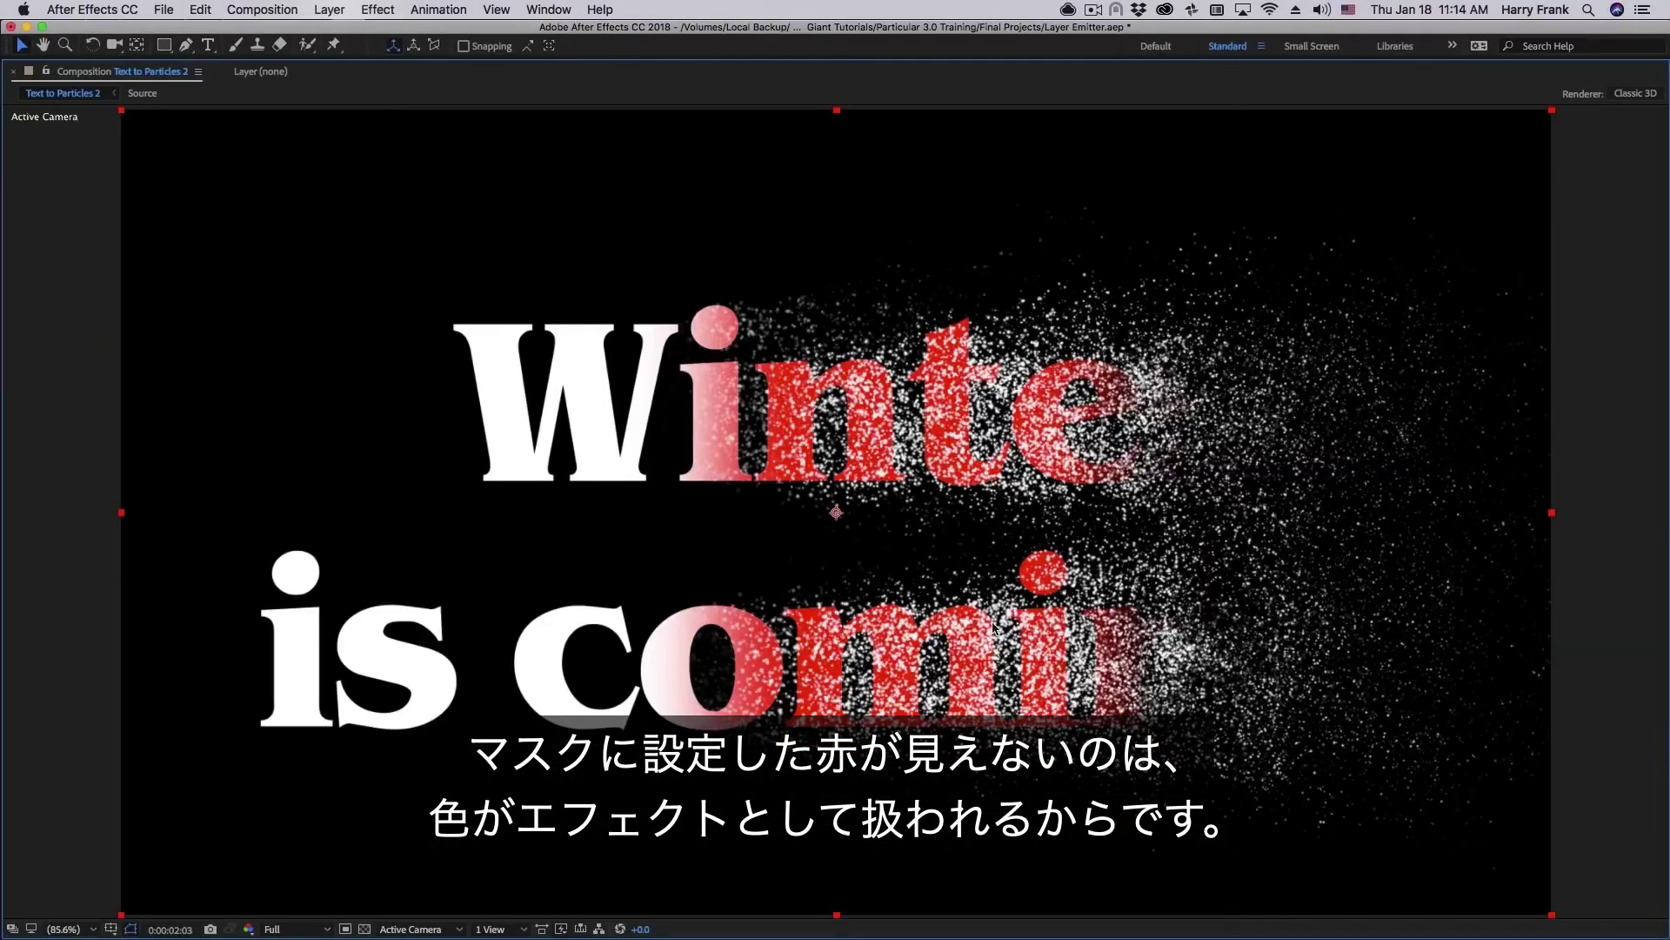
# Step: Restore the full workspace and try Effects & Masks as the Layer Emitter's source option for Text 2
pyautogui.press('`')
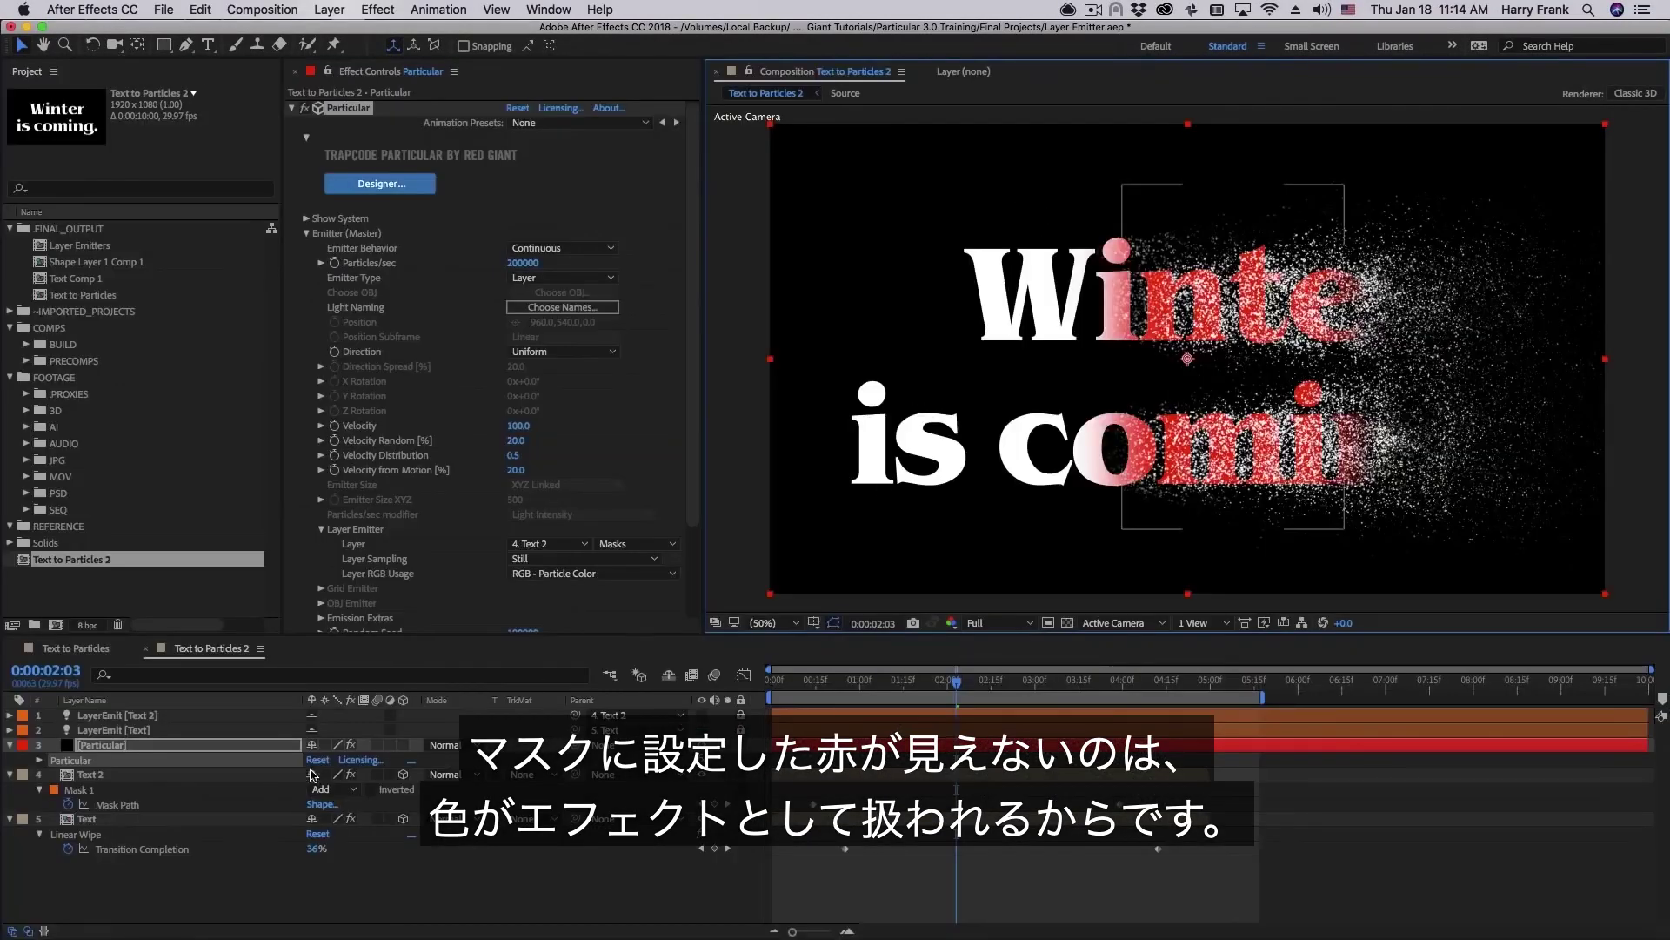
pyautogui.click(618, 544)
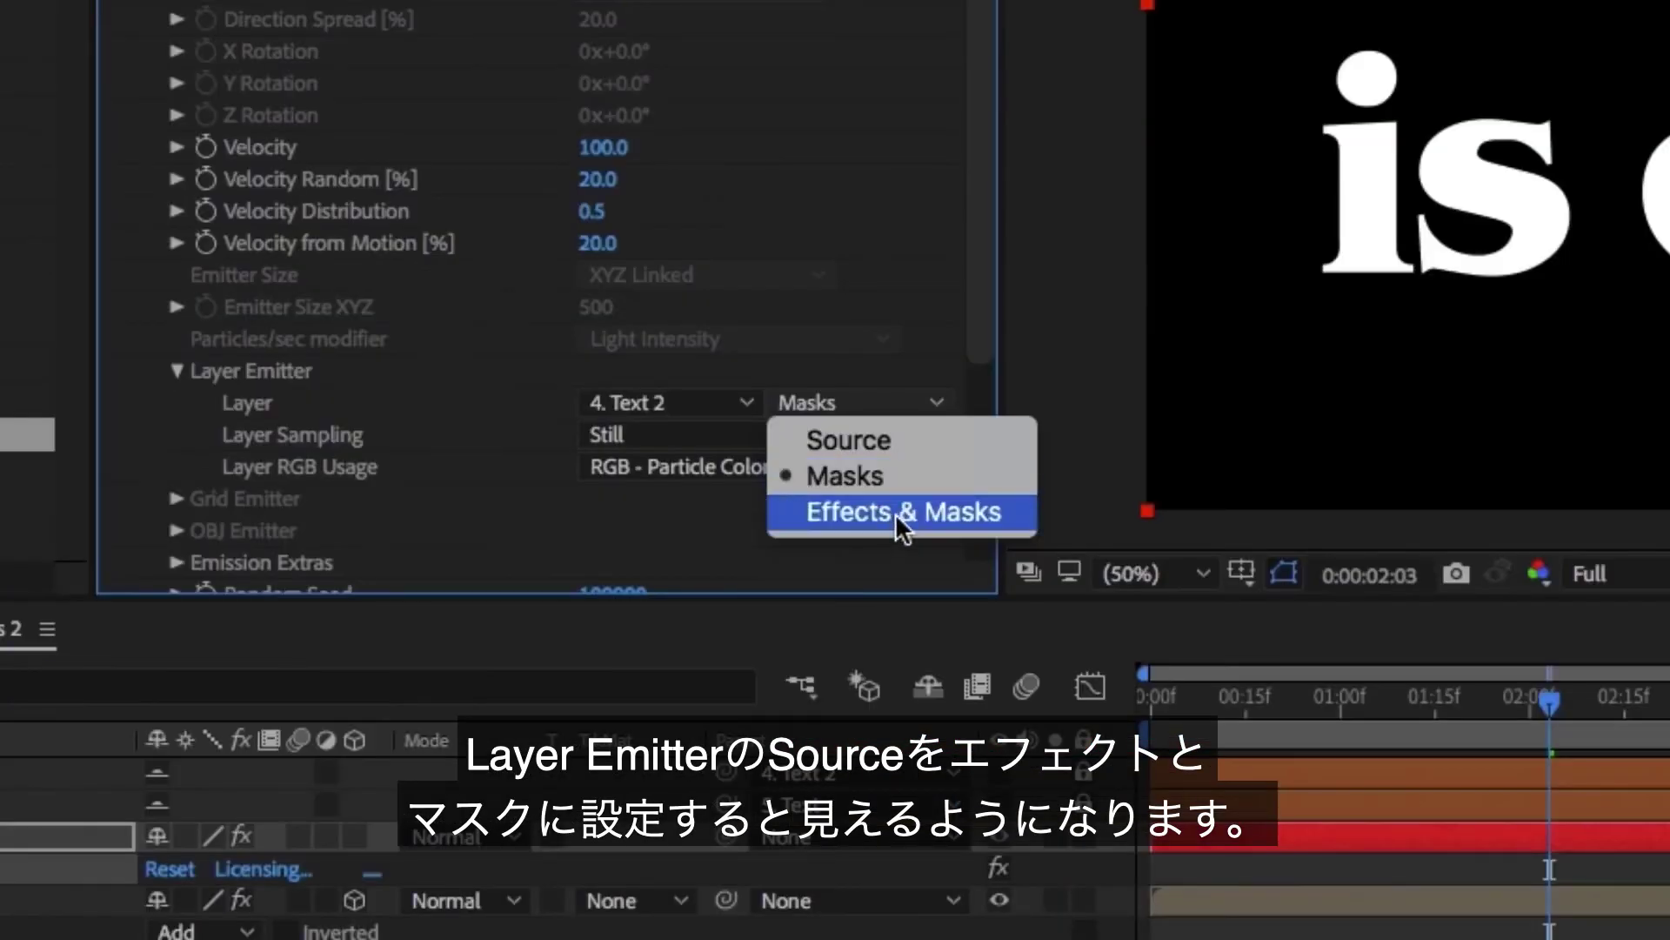
pyautogui.click(1022, 935)
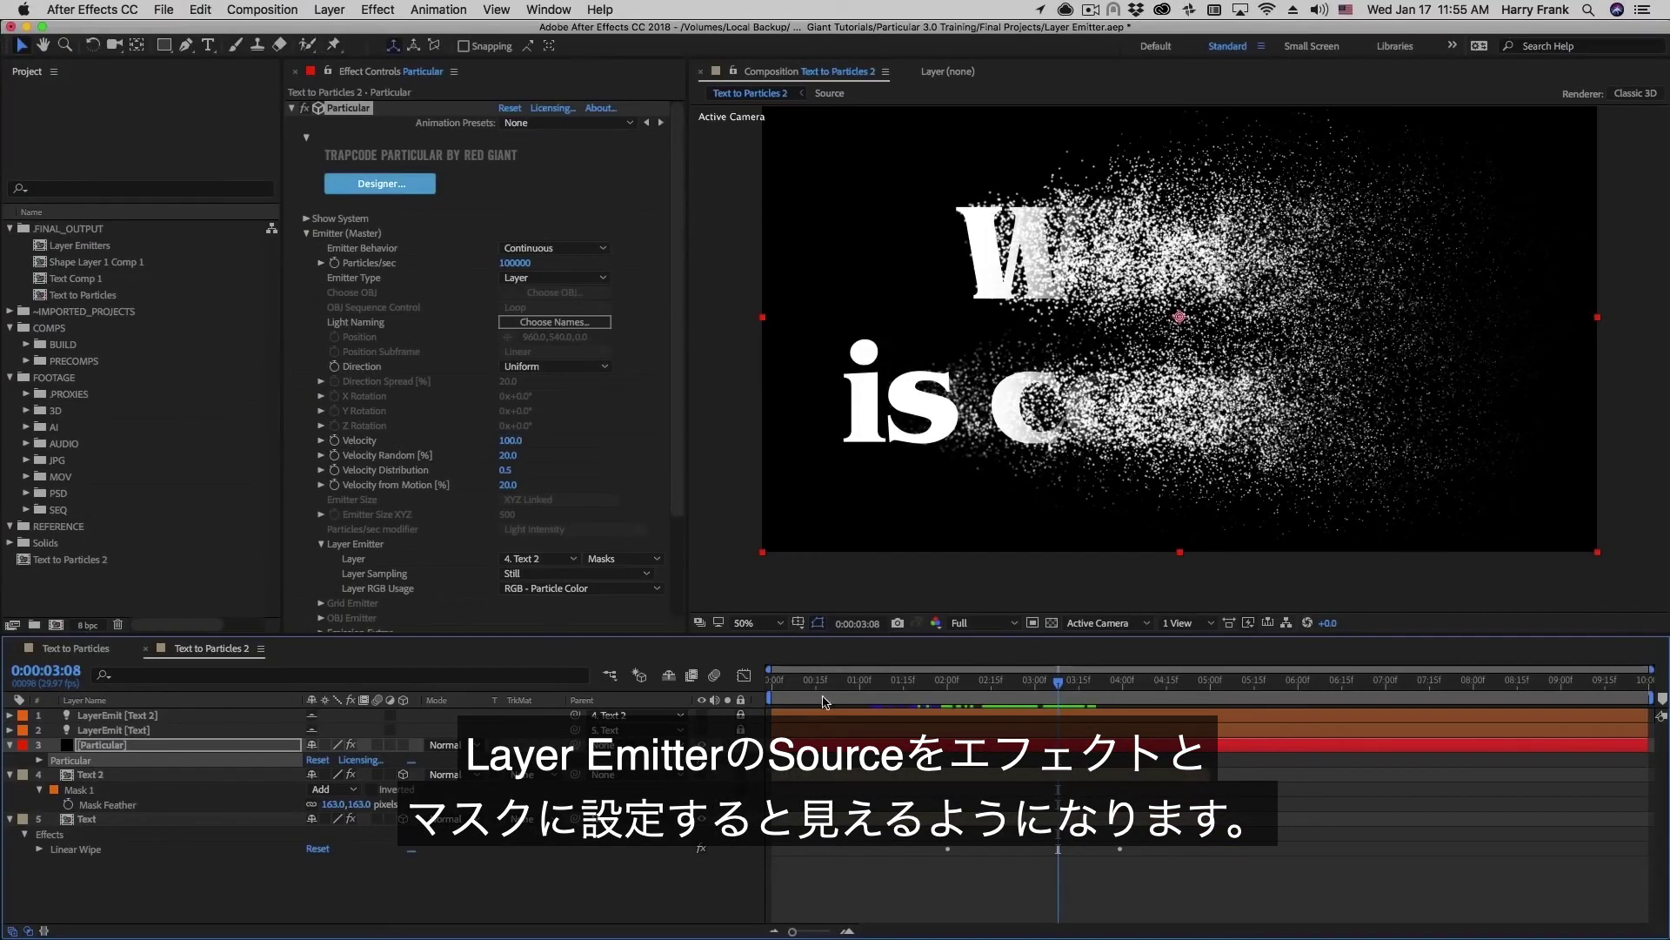
# Step: Delay both Linear Wipe Transition Completion keyframes on the Text layer by about 8 frames and preview the overlap with the particles
pyautogui.click(88, 819)
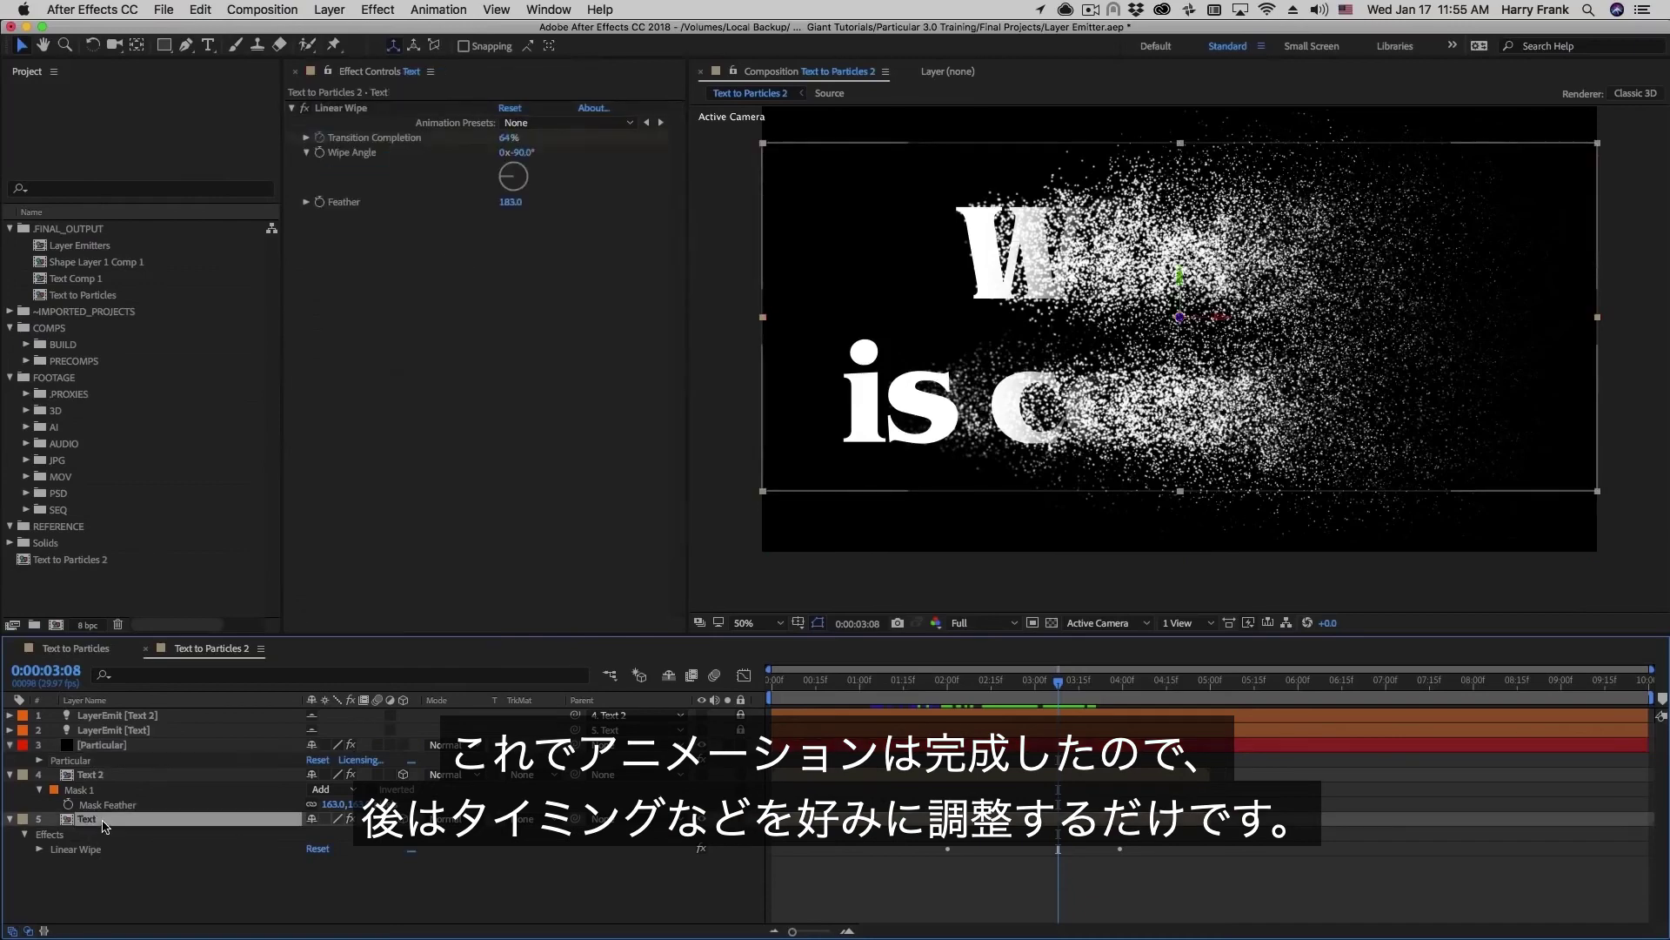
pyautogui.press('u')
pyautogui.moveTo(1148, 888); pyautogui.dragTo(978, 865)
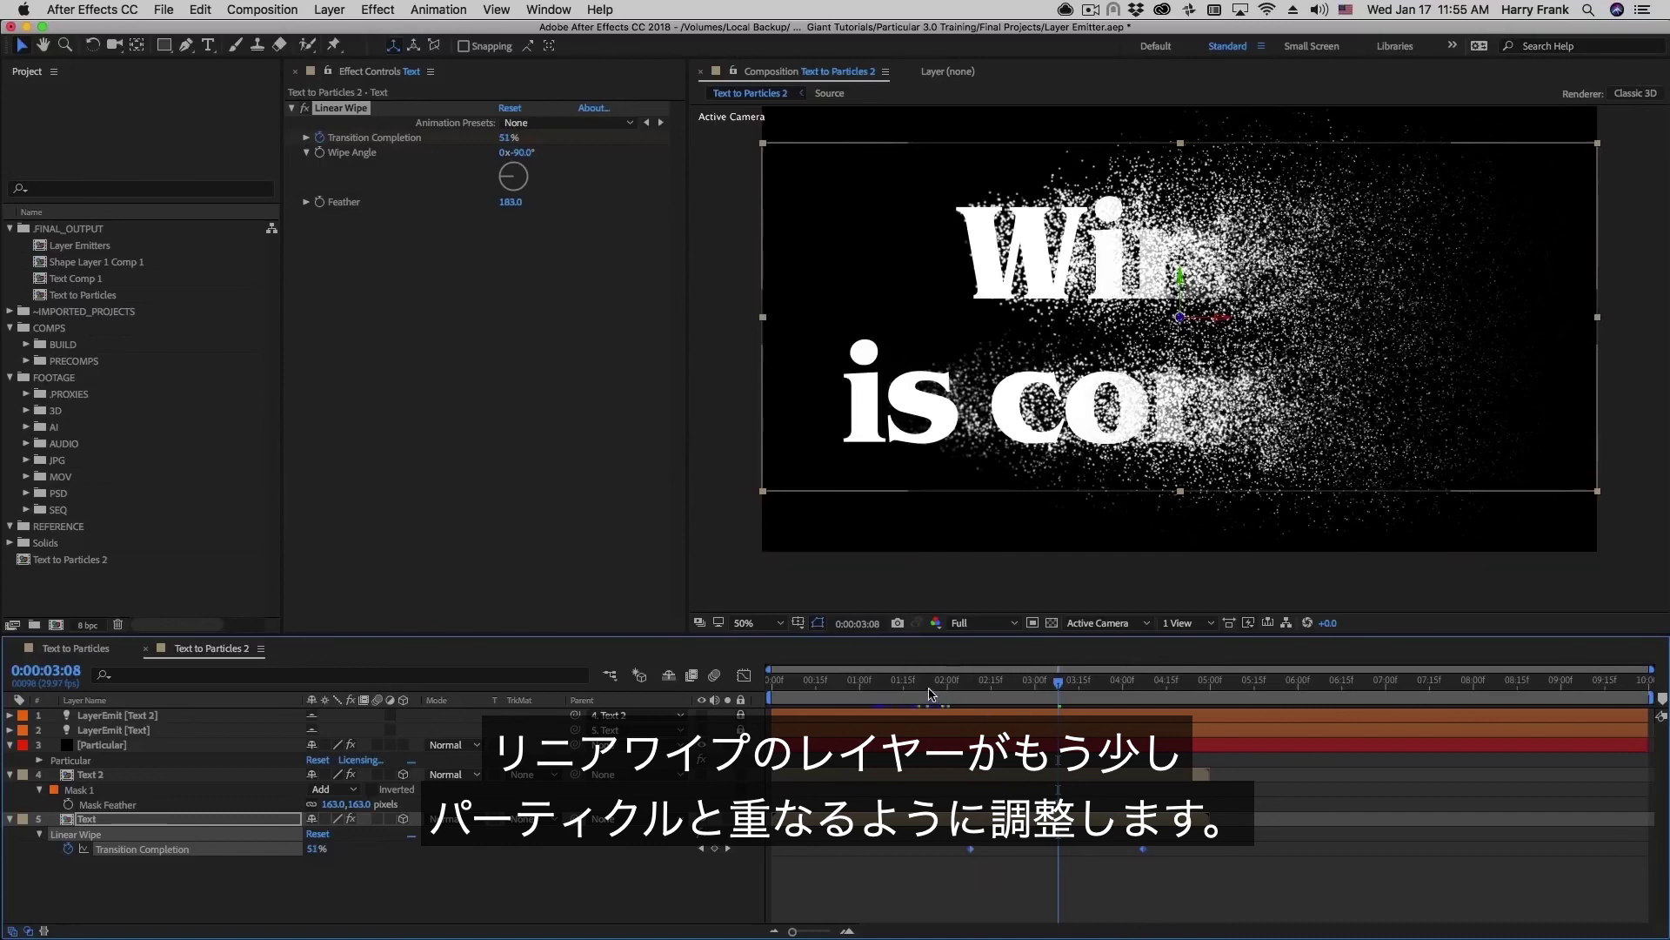
pyautogui.click(1003, 682)
pyautogui.press('space')
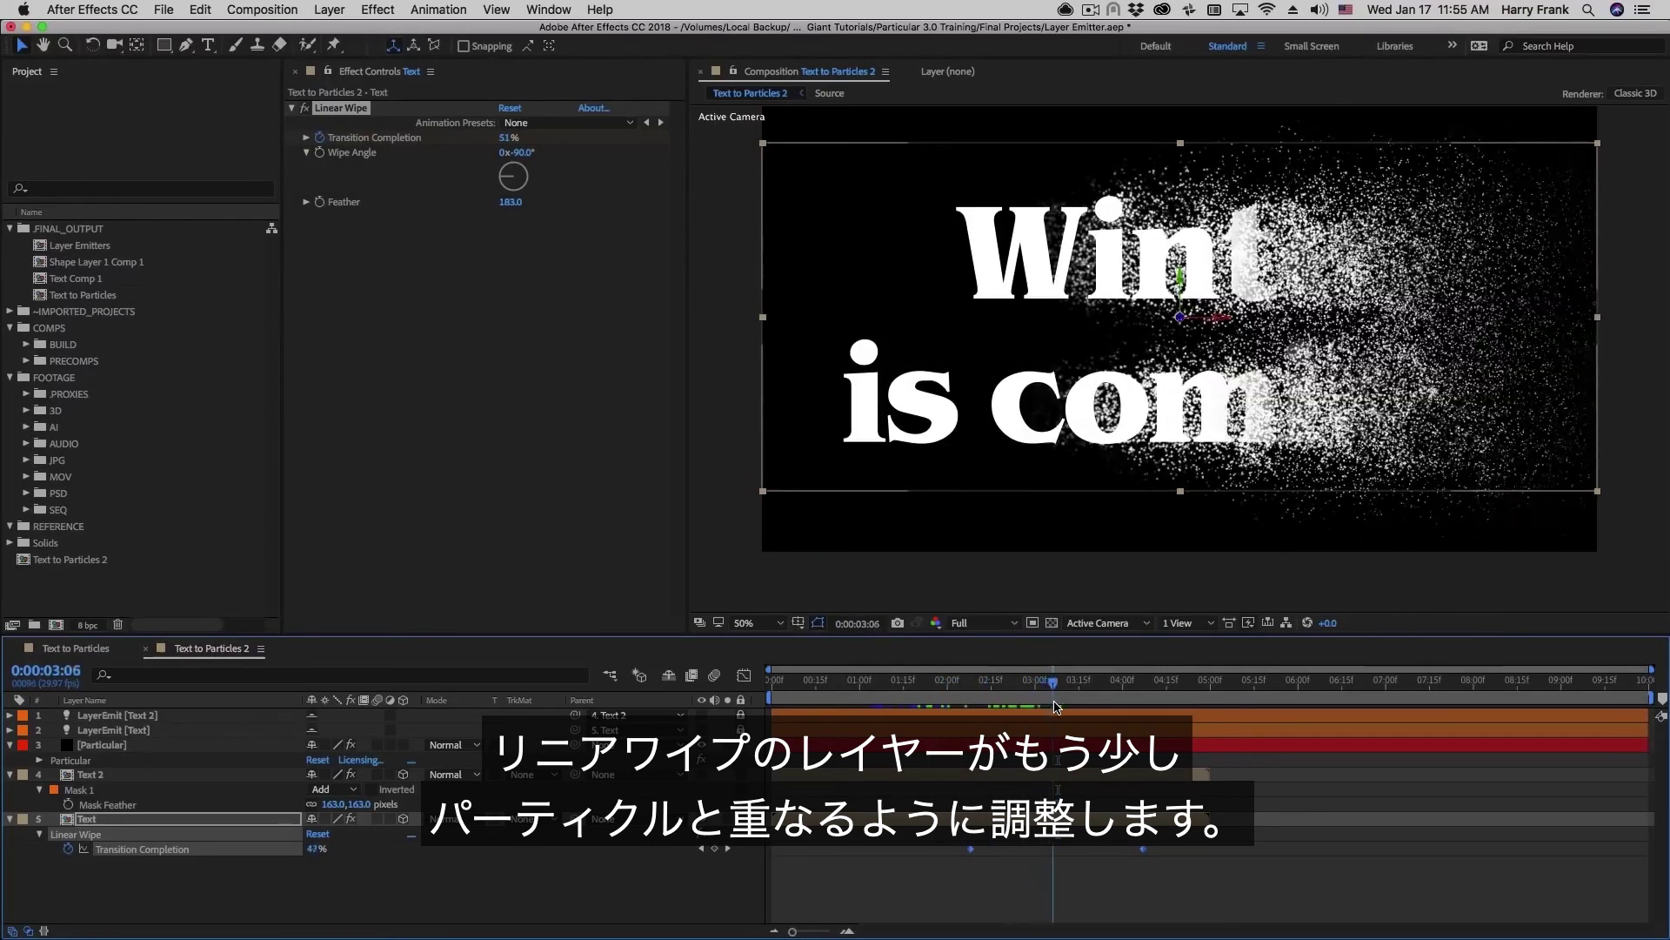
# Step: Set Life to 2 seconds and Life Random to 50% in Particular's master particle settings
pyautogui.click(905, 544)
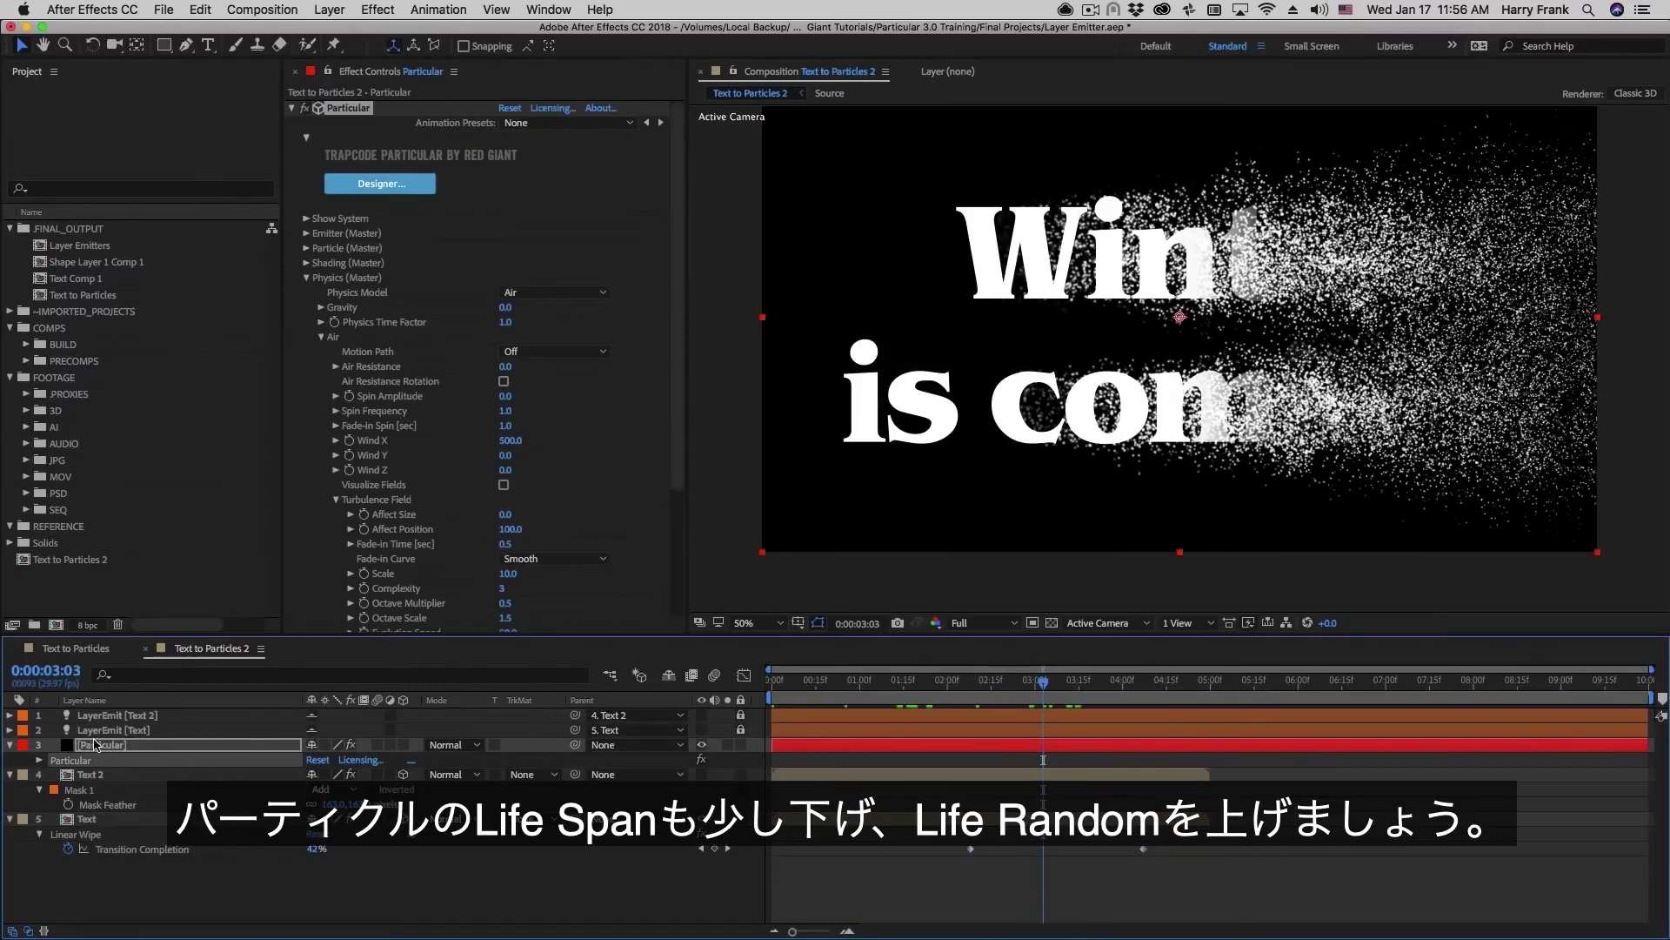
pyautogui.click(307, 248)
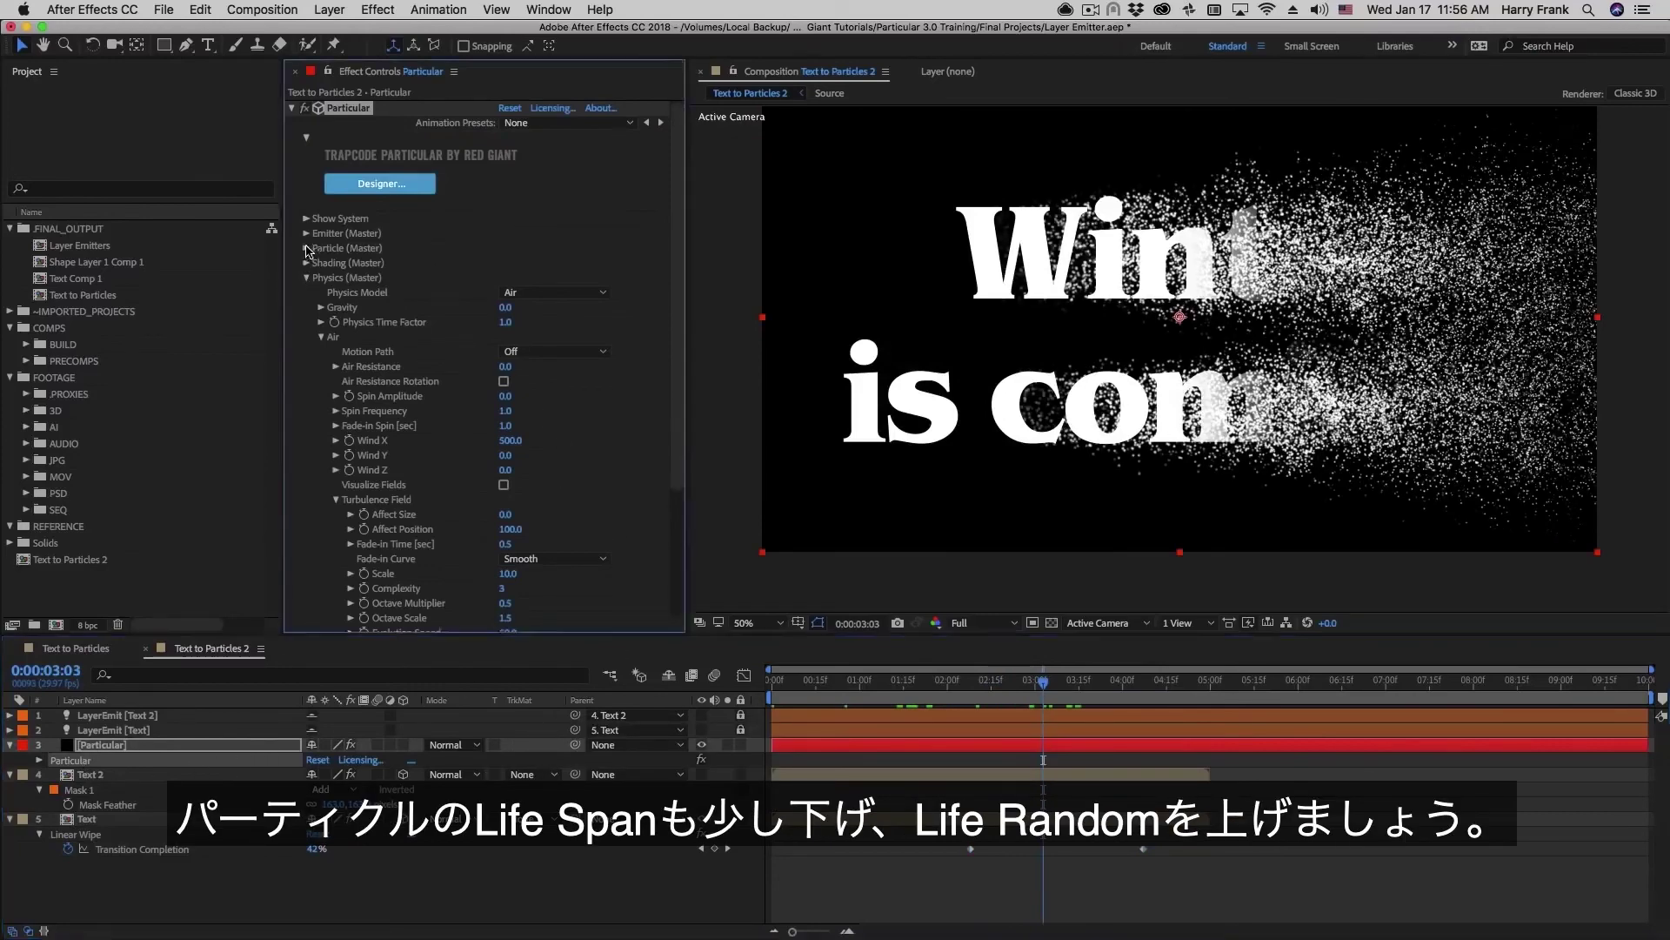
pyautogui.scroll(-3, 348, 261)
pyautogui.click(514, 122)
pyautogui.write('2')
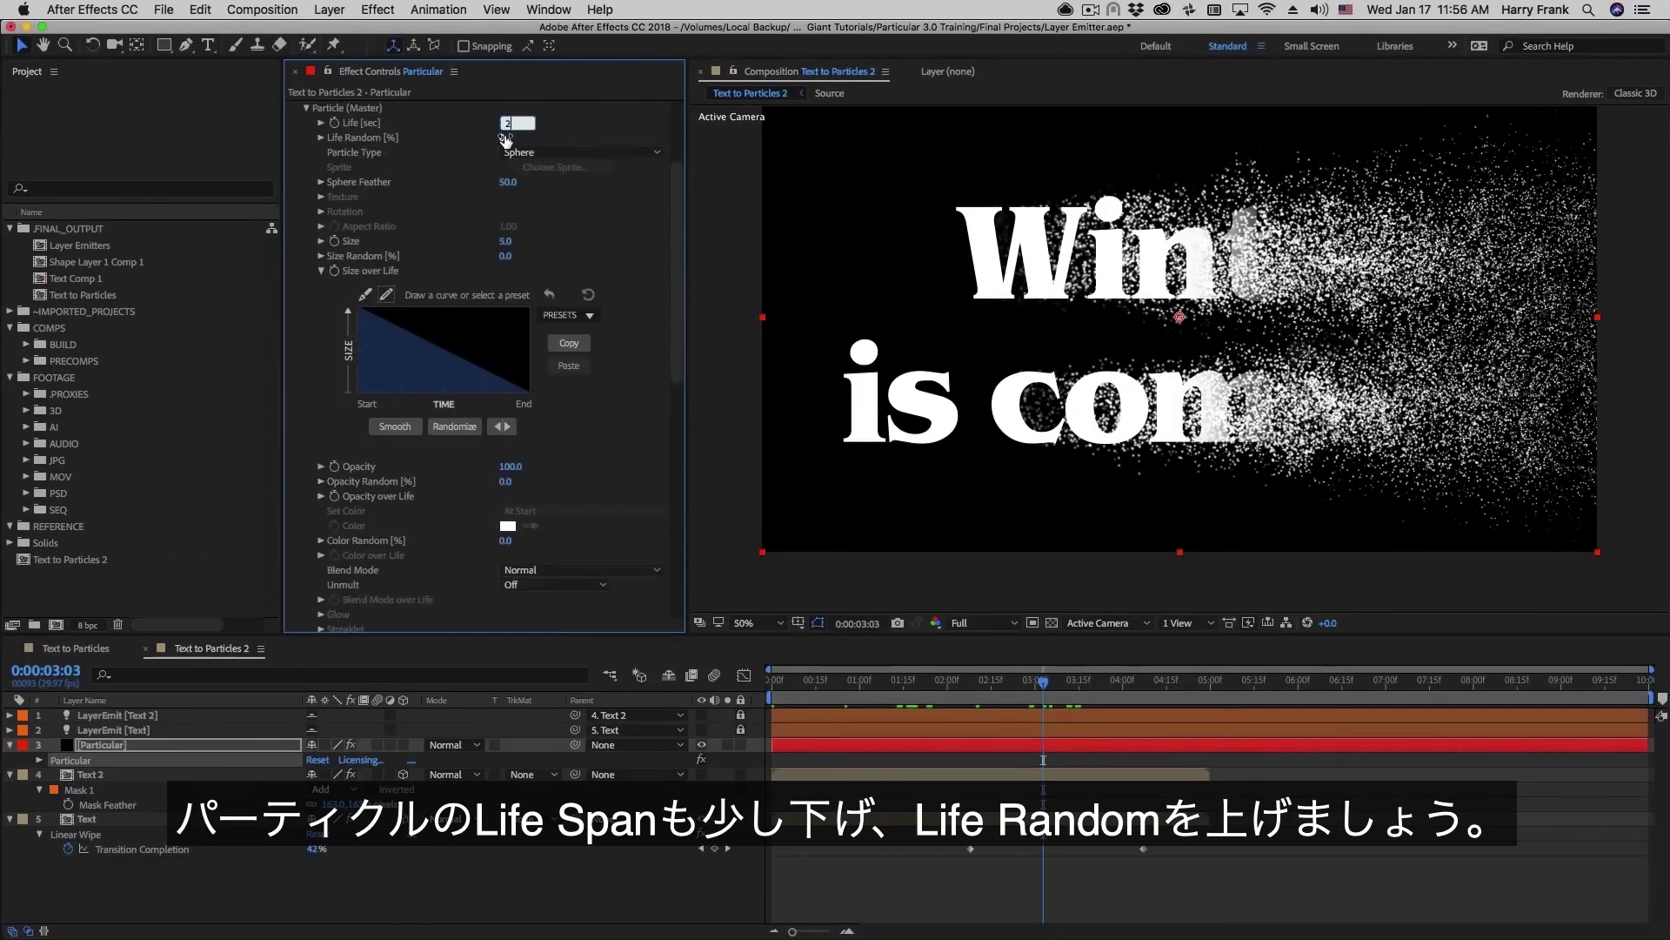
pyautogui.press('Tab')
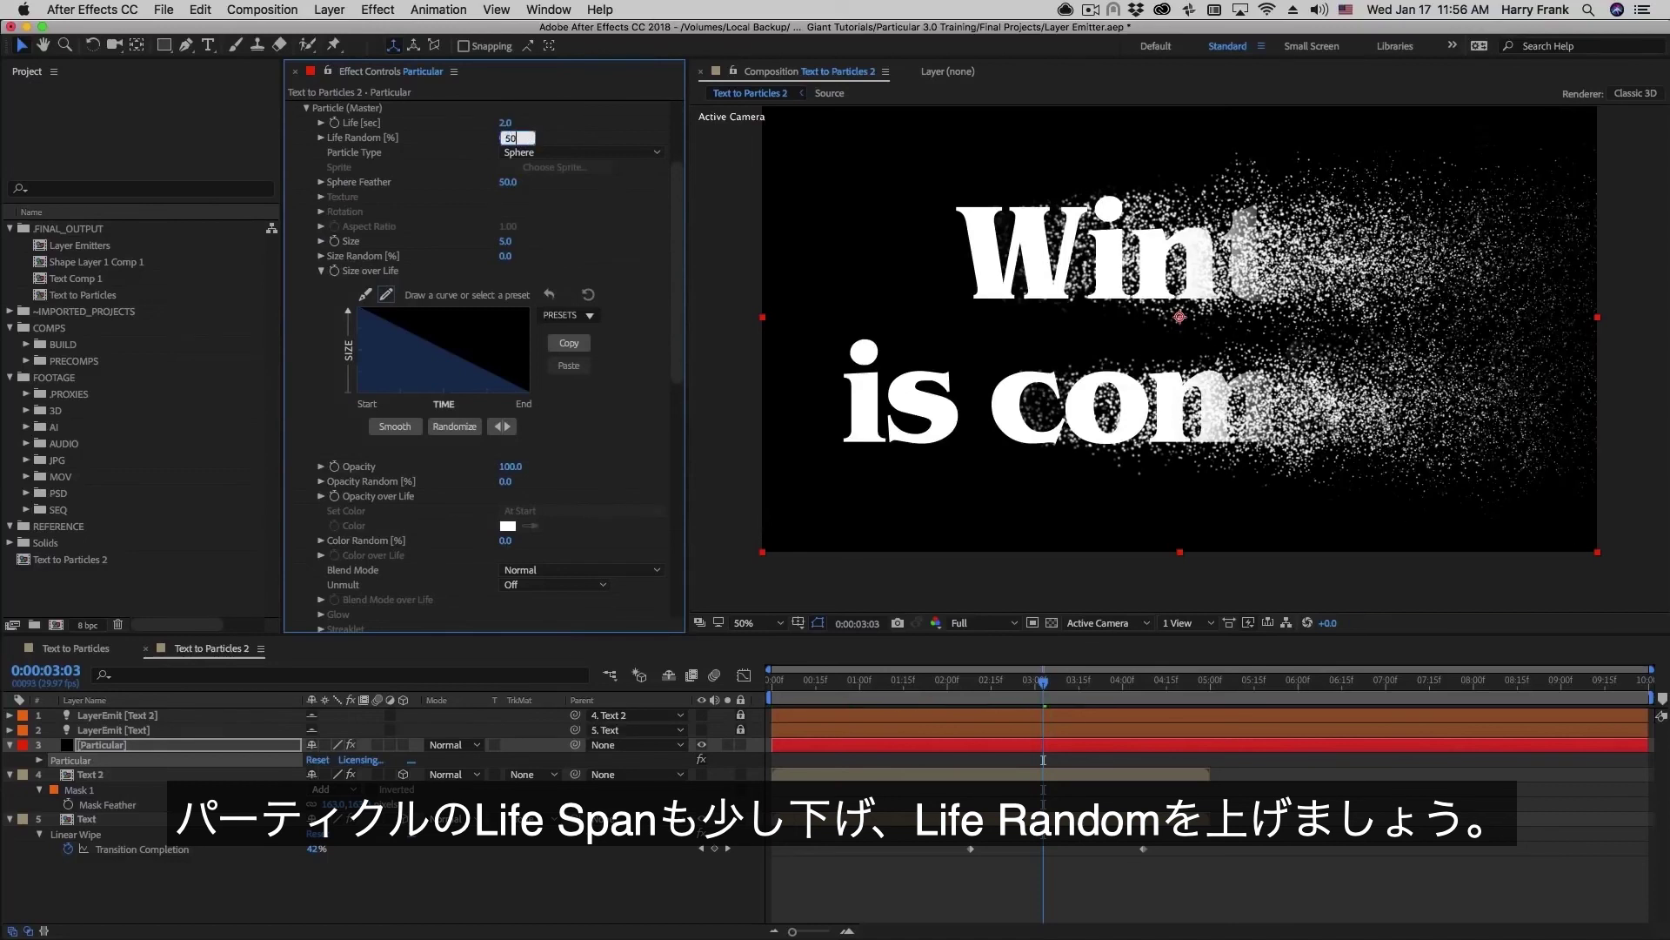
pyautogui.press('Return')
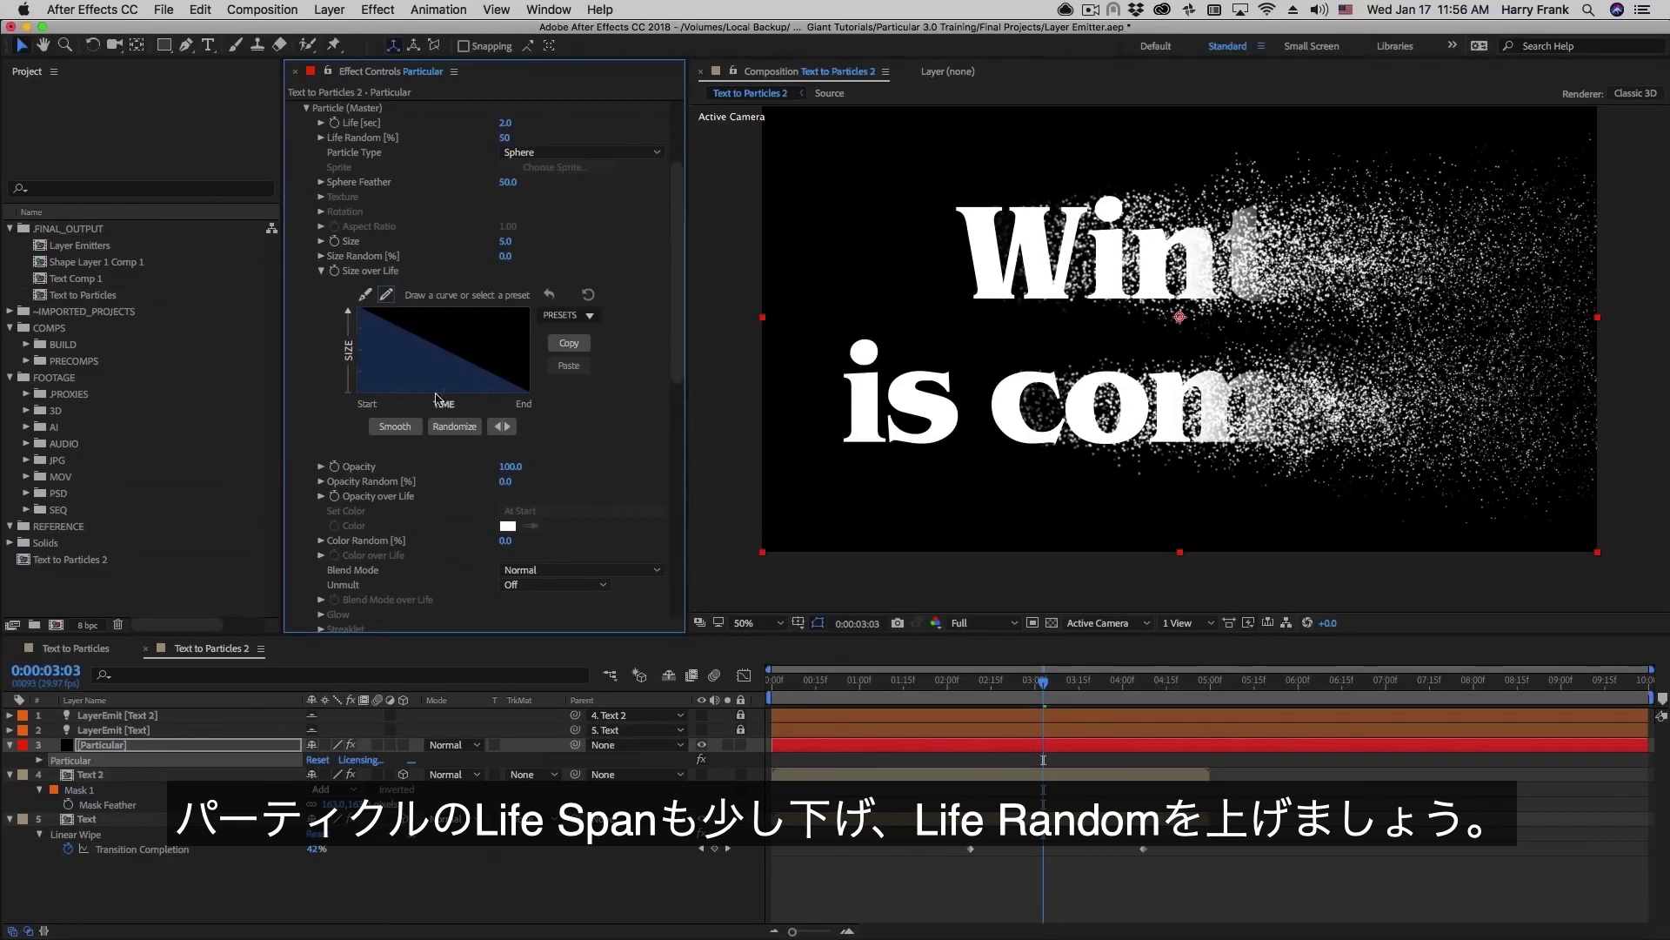
# Step: Set the master particle Size to 3.0 and Size Random to 50%
pyautogui.click(506, 241)
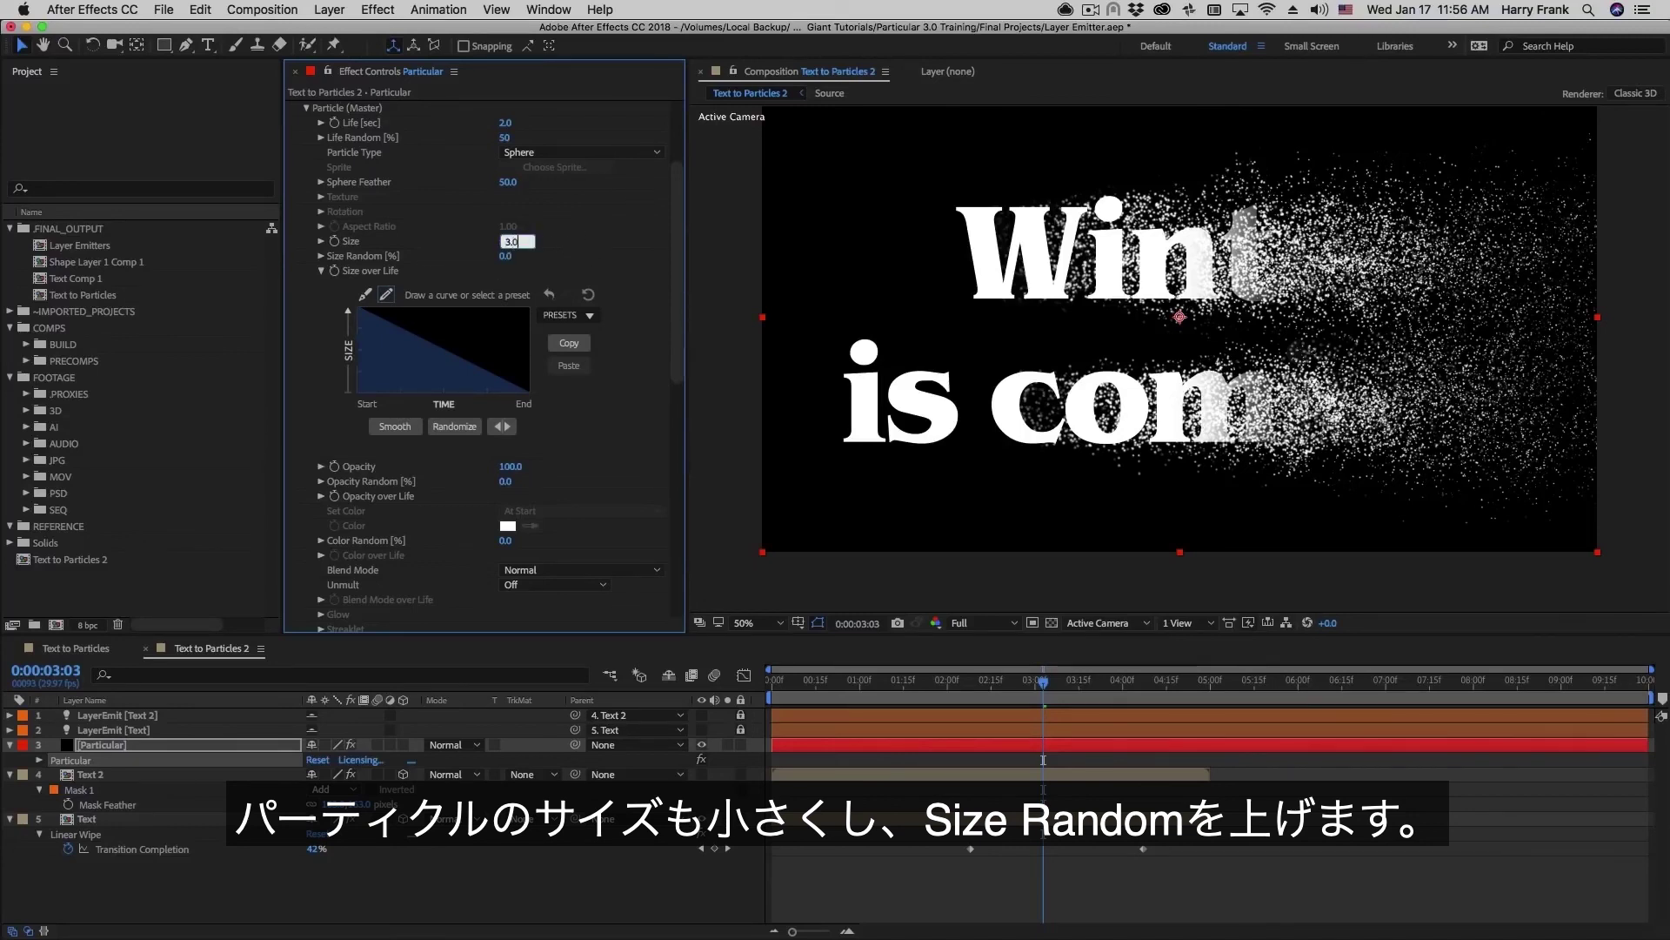
pyautogui.write('3.0')
pyautogui.press('Tab')
pyautogui.write('50')
pyautogui.press('Return')
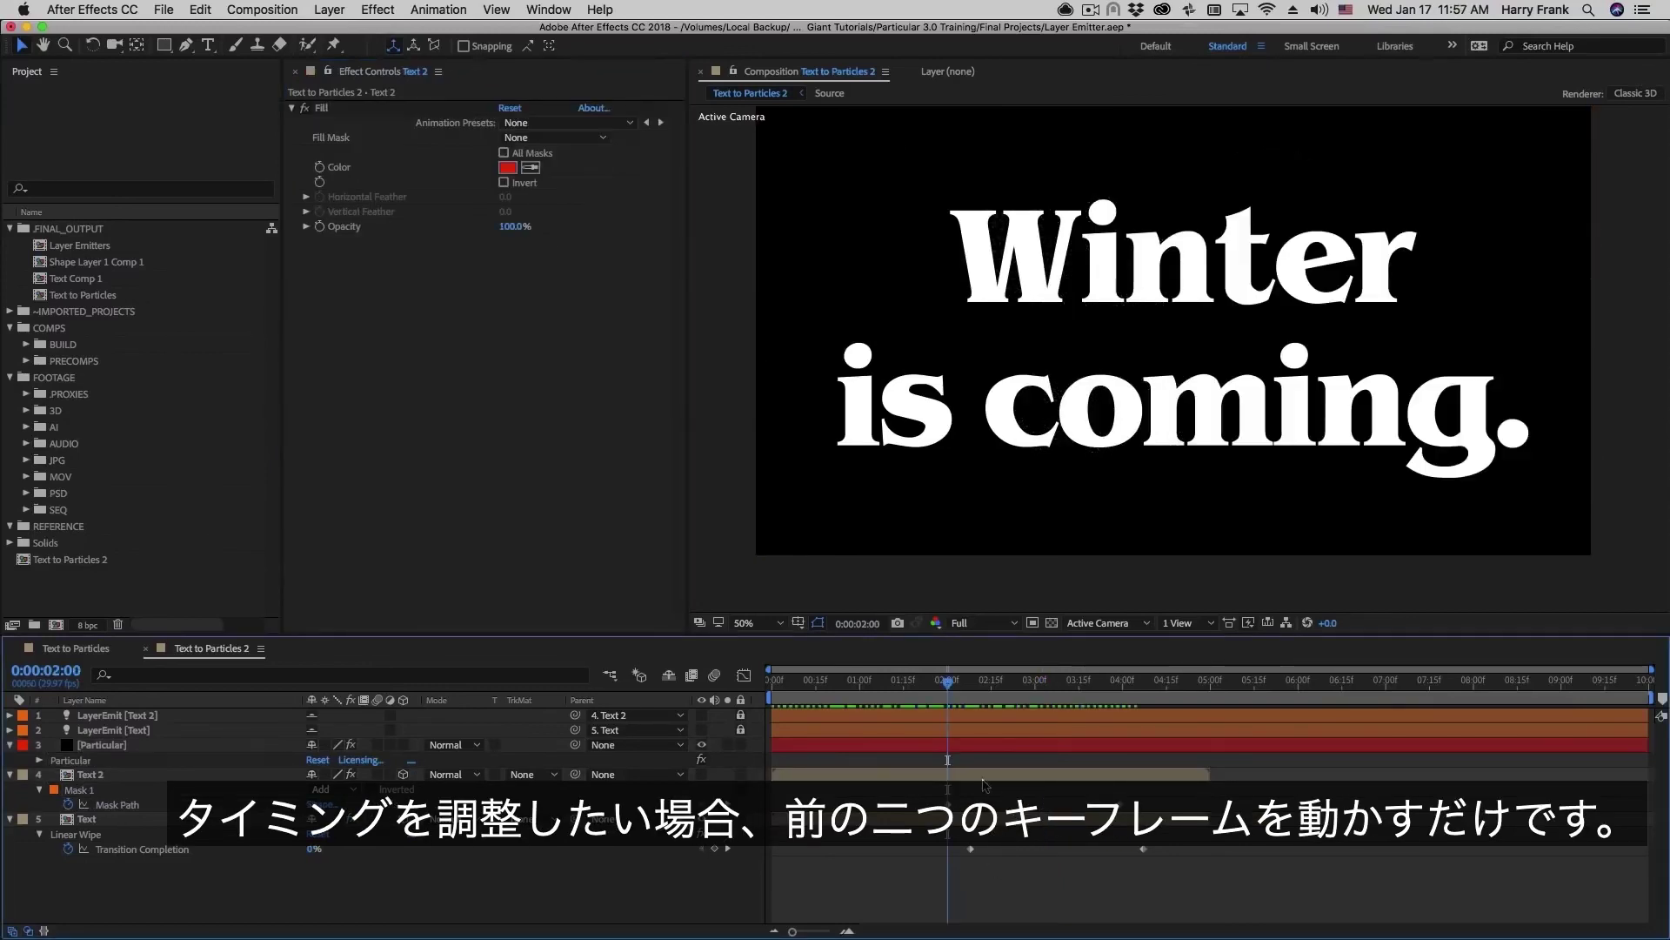
# Step: Slow the dissolve by moving the first Mask Path and Transition Completion keyframes earlier, with the wipe starting at about one second
pyautogui.moveTo(922, 793); pyautogui.dragTo(1039, 883)
pyautogui.moveTo(903, 812); pyautogui.dragTo(823, 812)
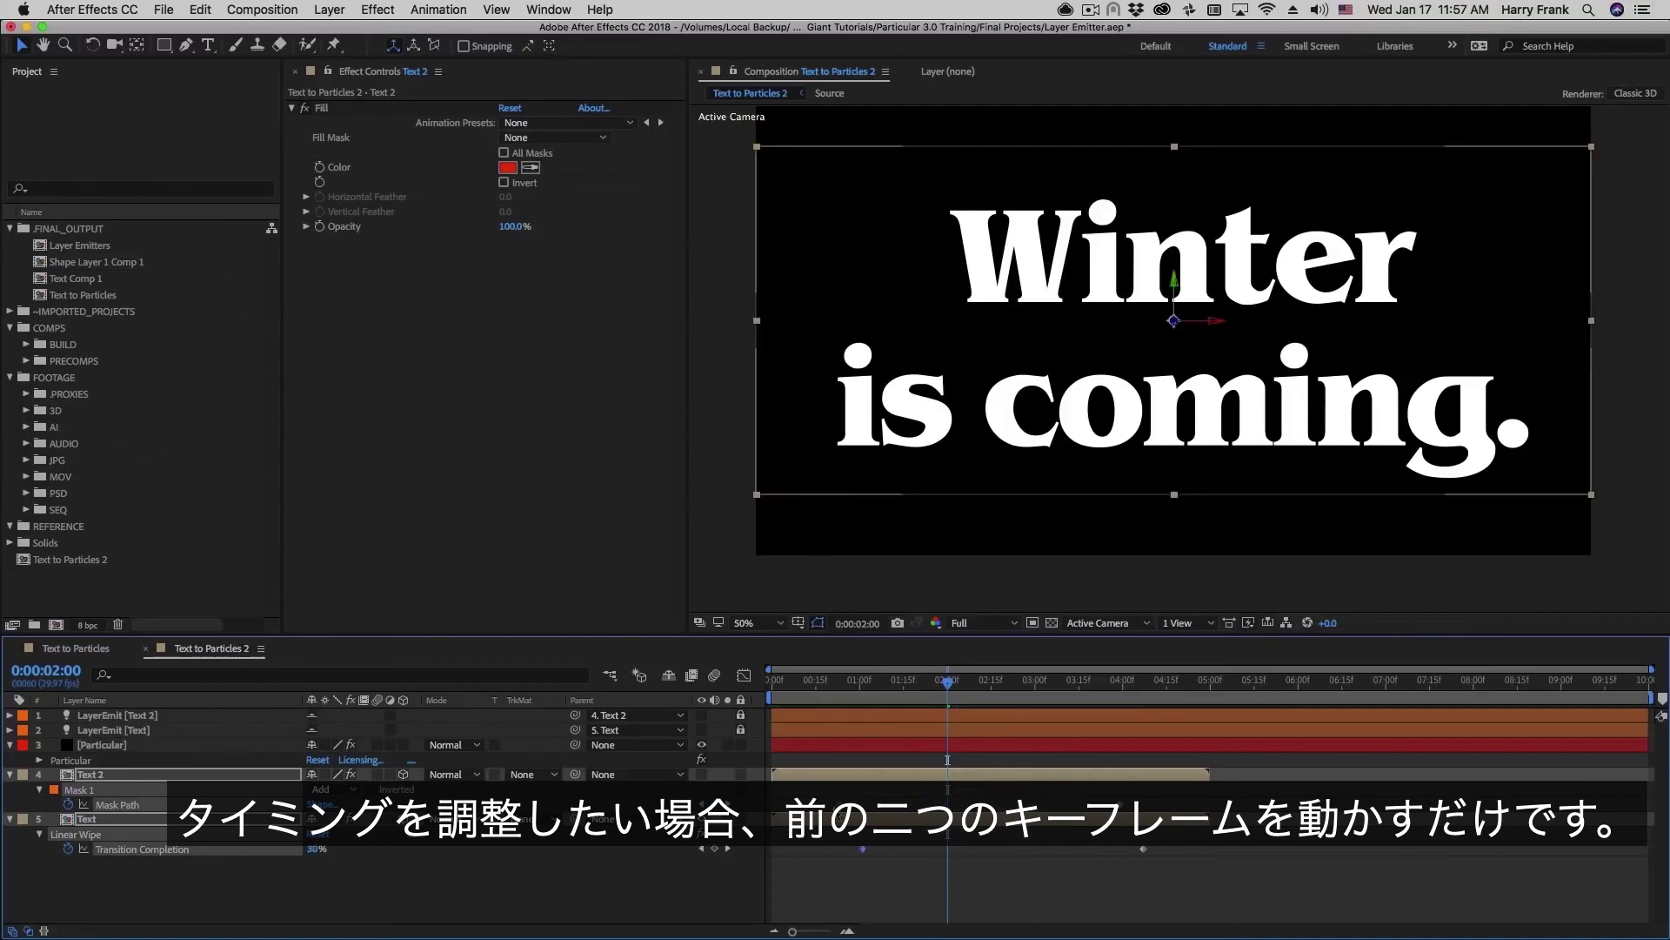
pyautogui.click(802, 693)
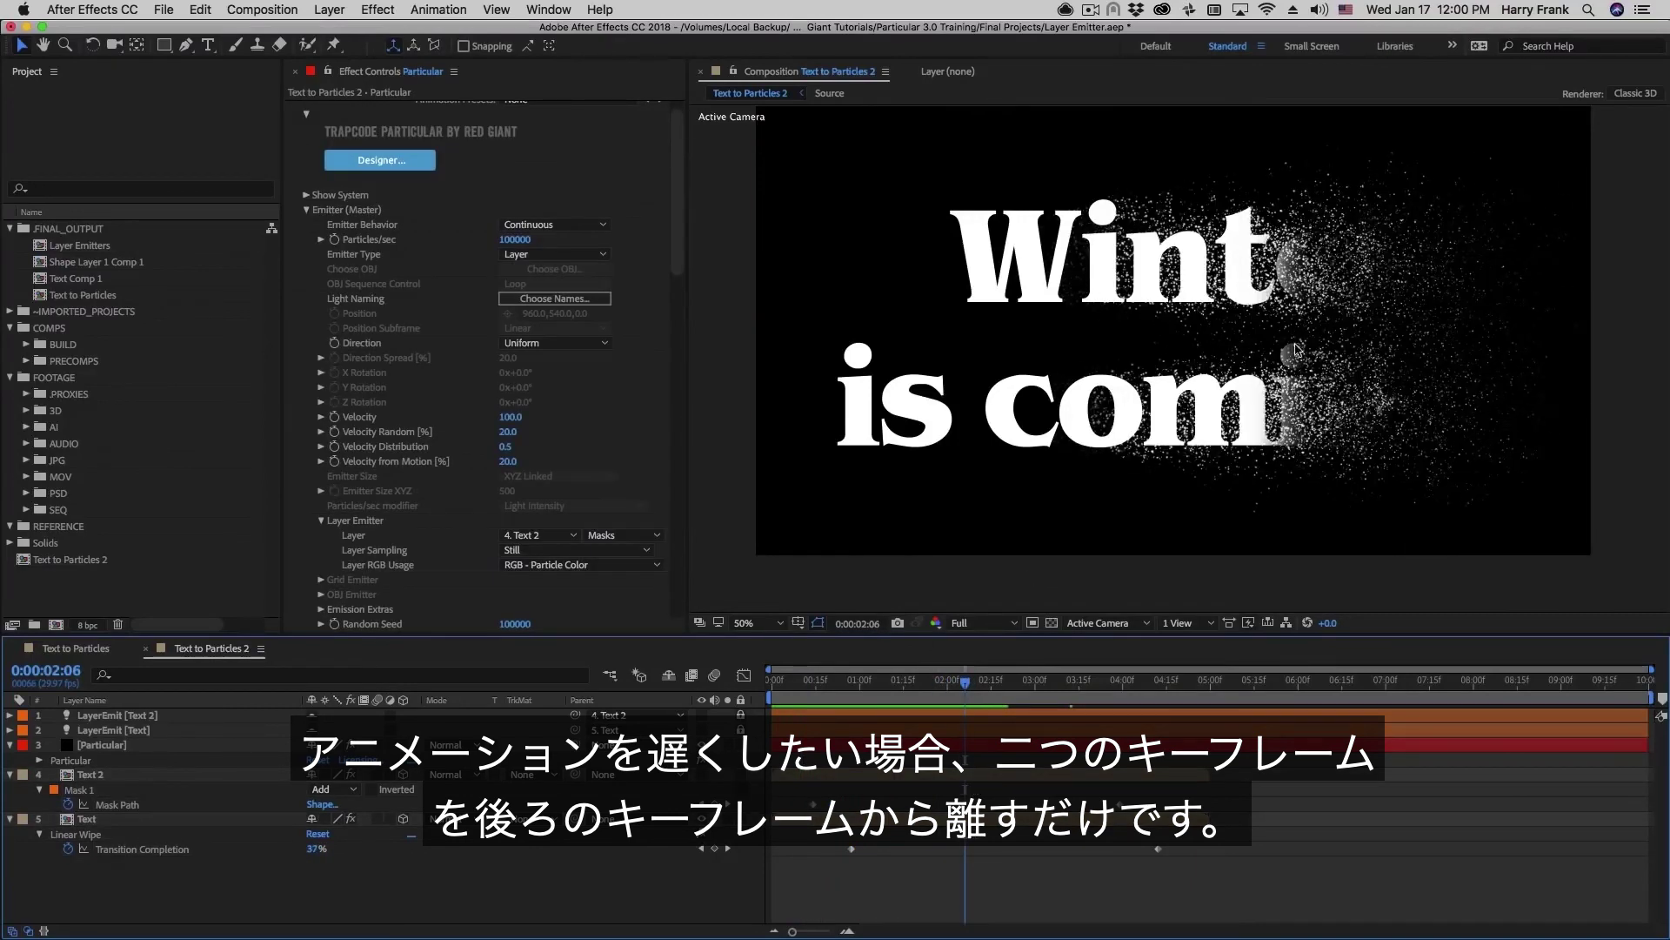
# Step: Set Particles/sec of Particular's master emitter to 500000
pyautogui.click(518, 239)
pyautogui.press('Left')
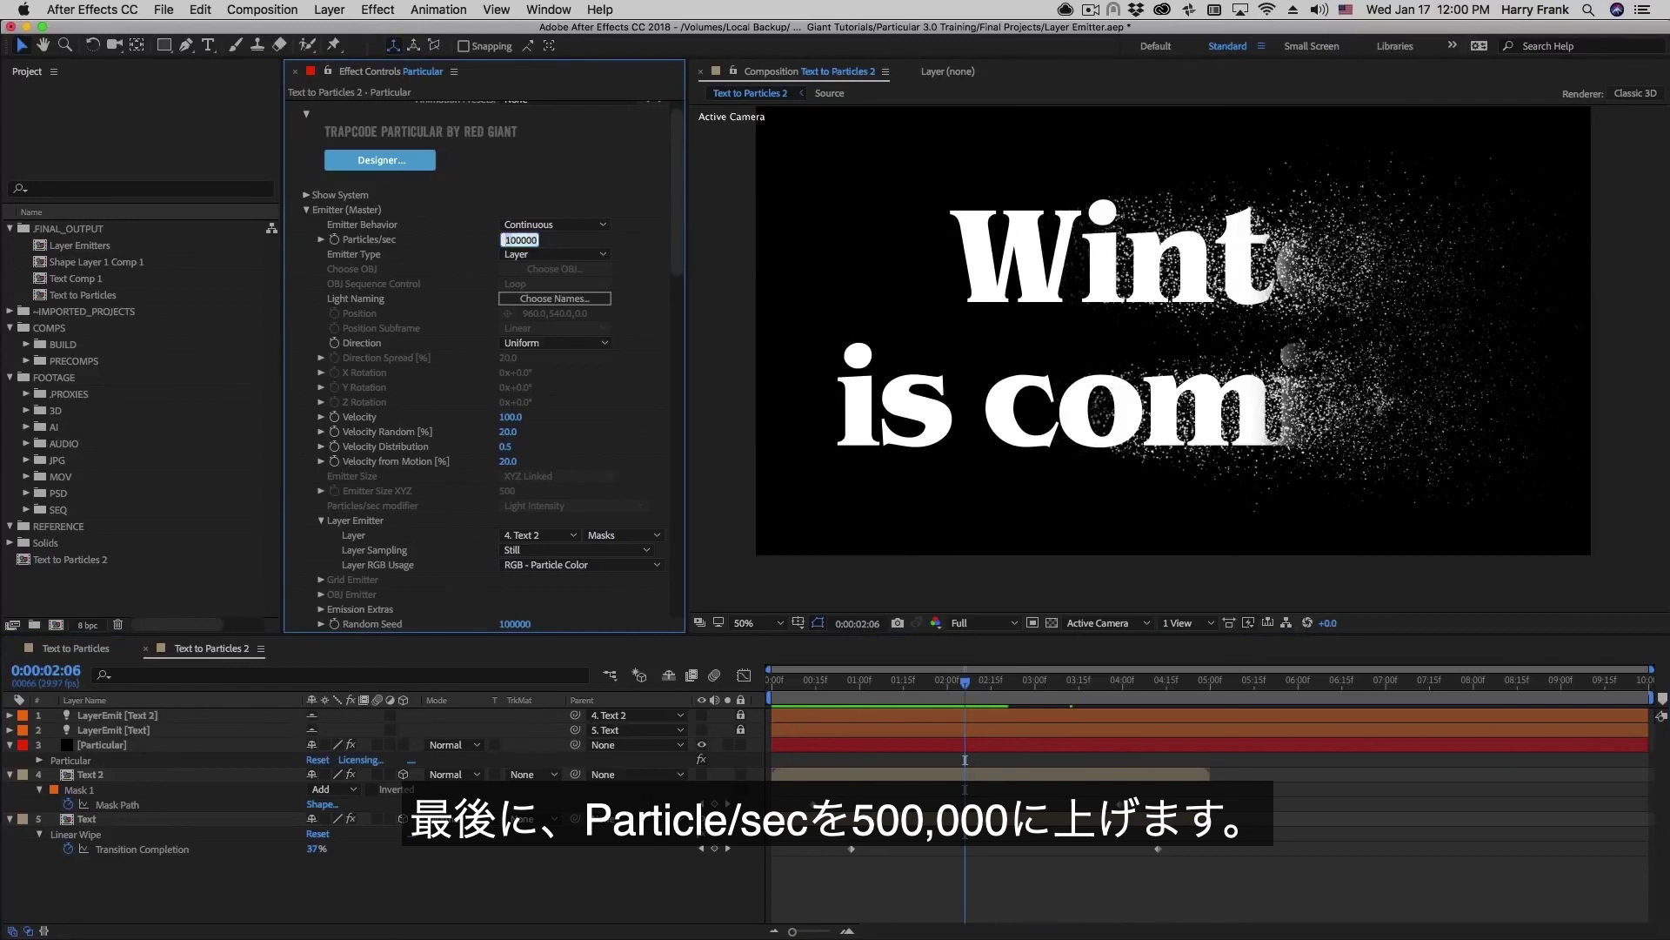
pyautogui.write('5')
pyautogui.press('Return')
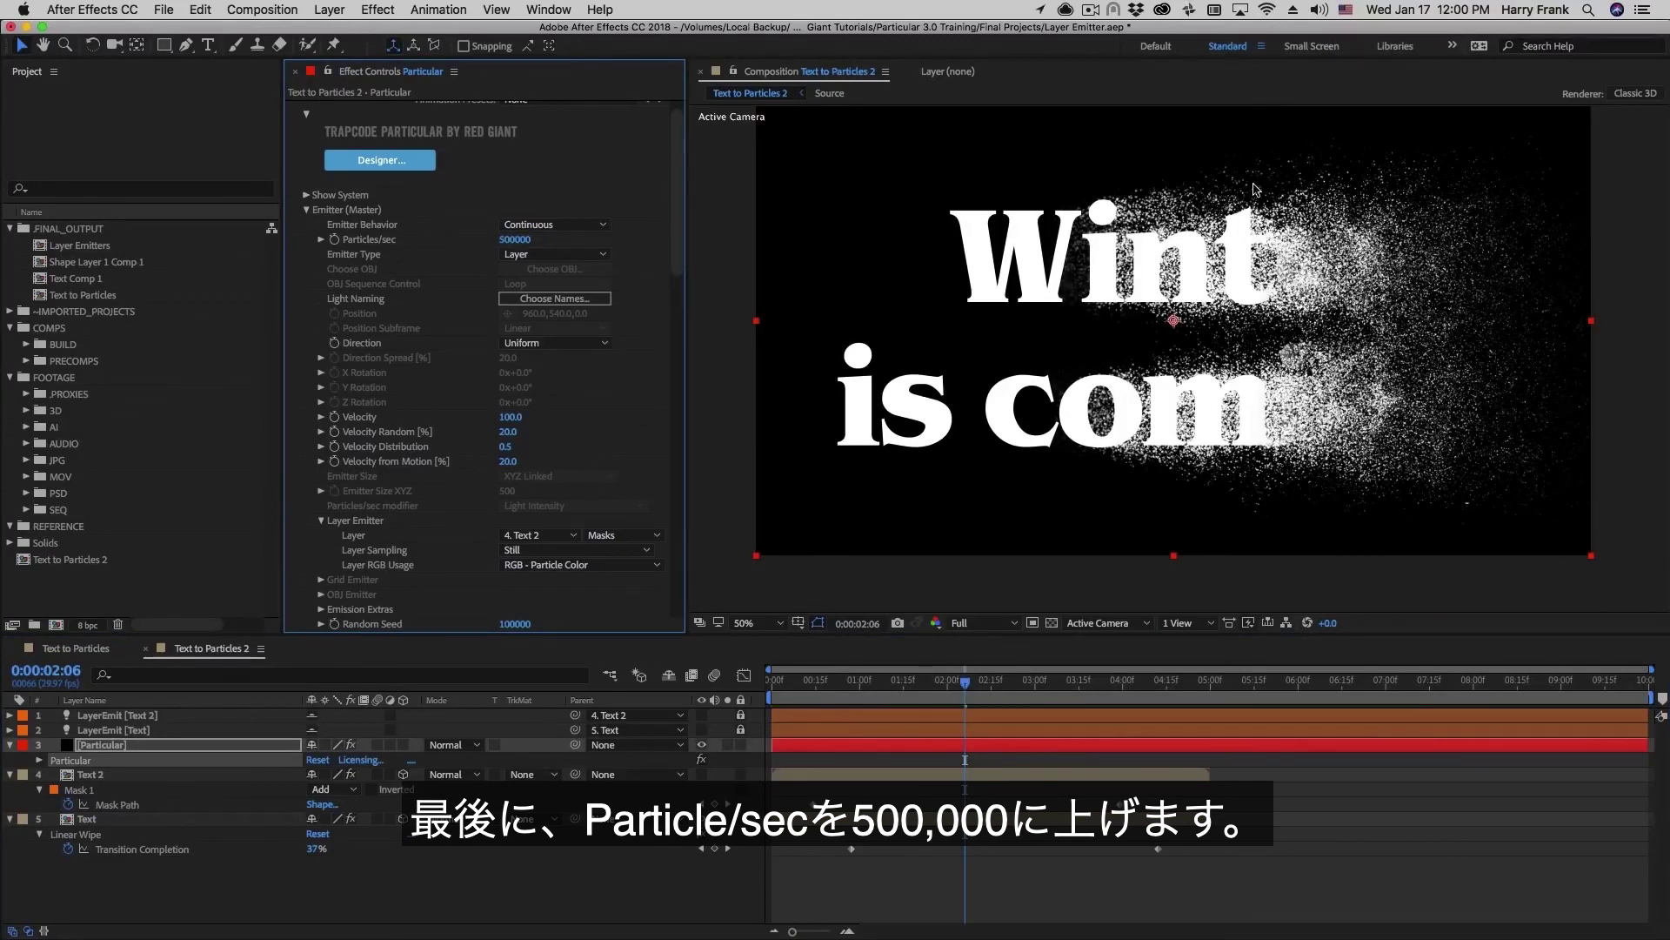
# Step: Scrub and play back the text dissolve to check the finished particle animation
pyautogui.moveTo(827, 689); pyautogui.dragTo(939, 696)
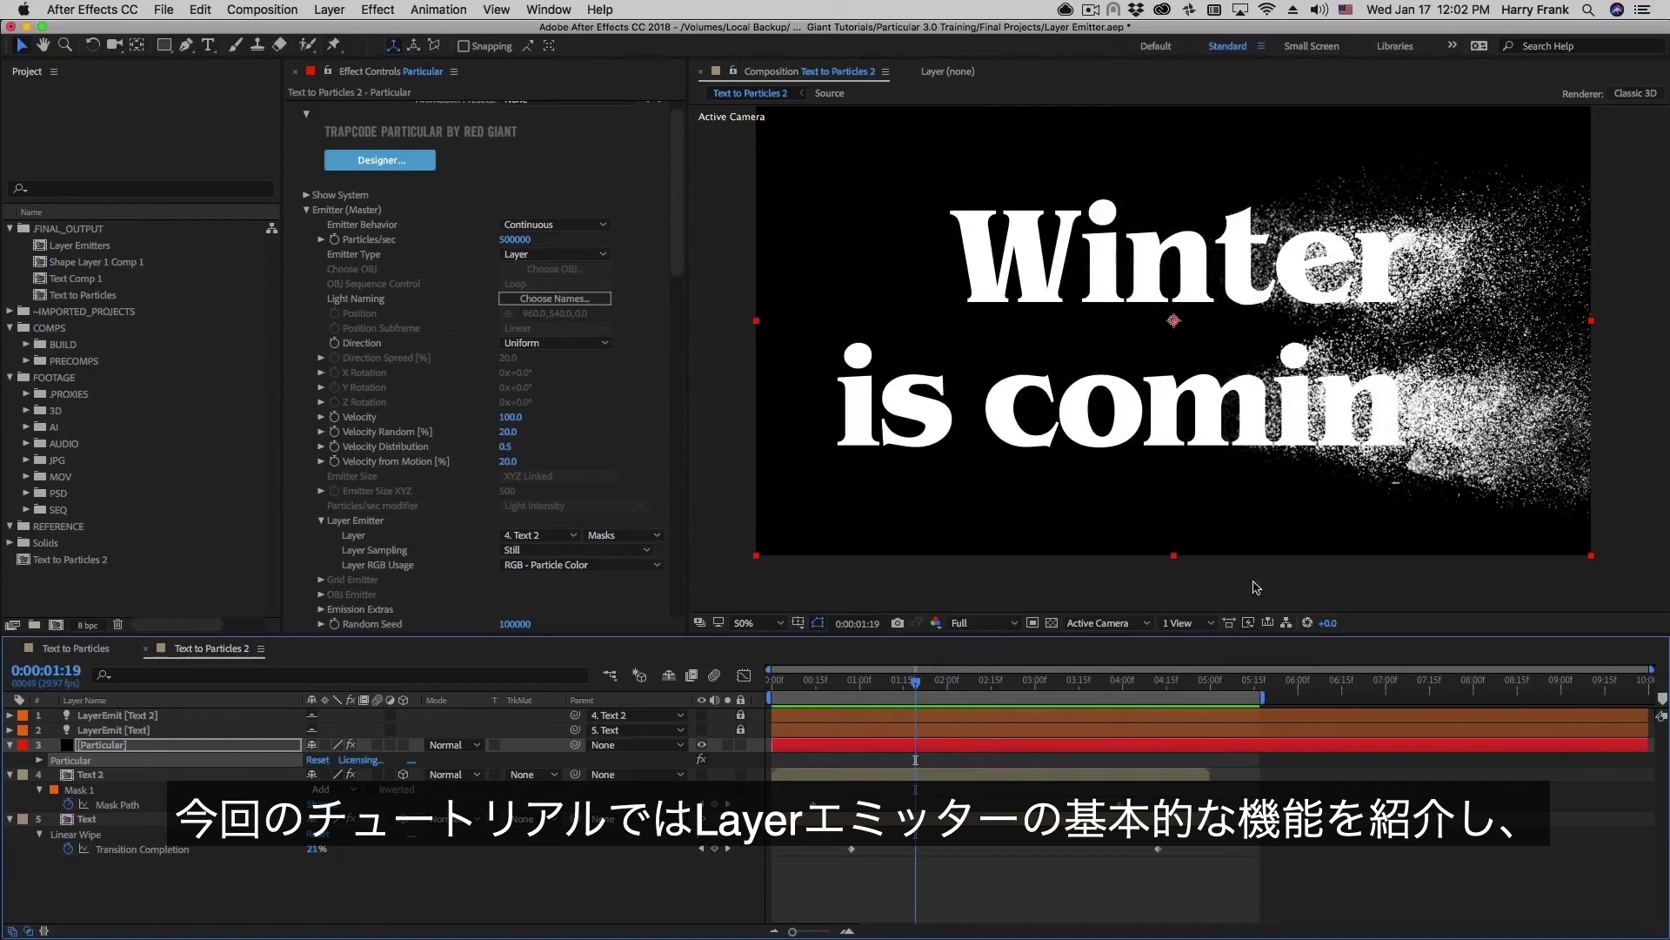
pyautogui.moveTo(829, 683); pyautogui.dragTo(955, 686)
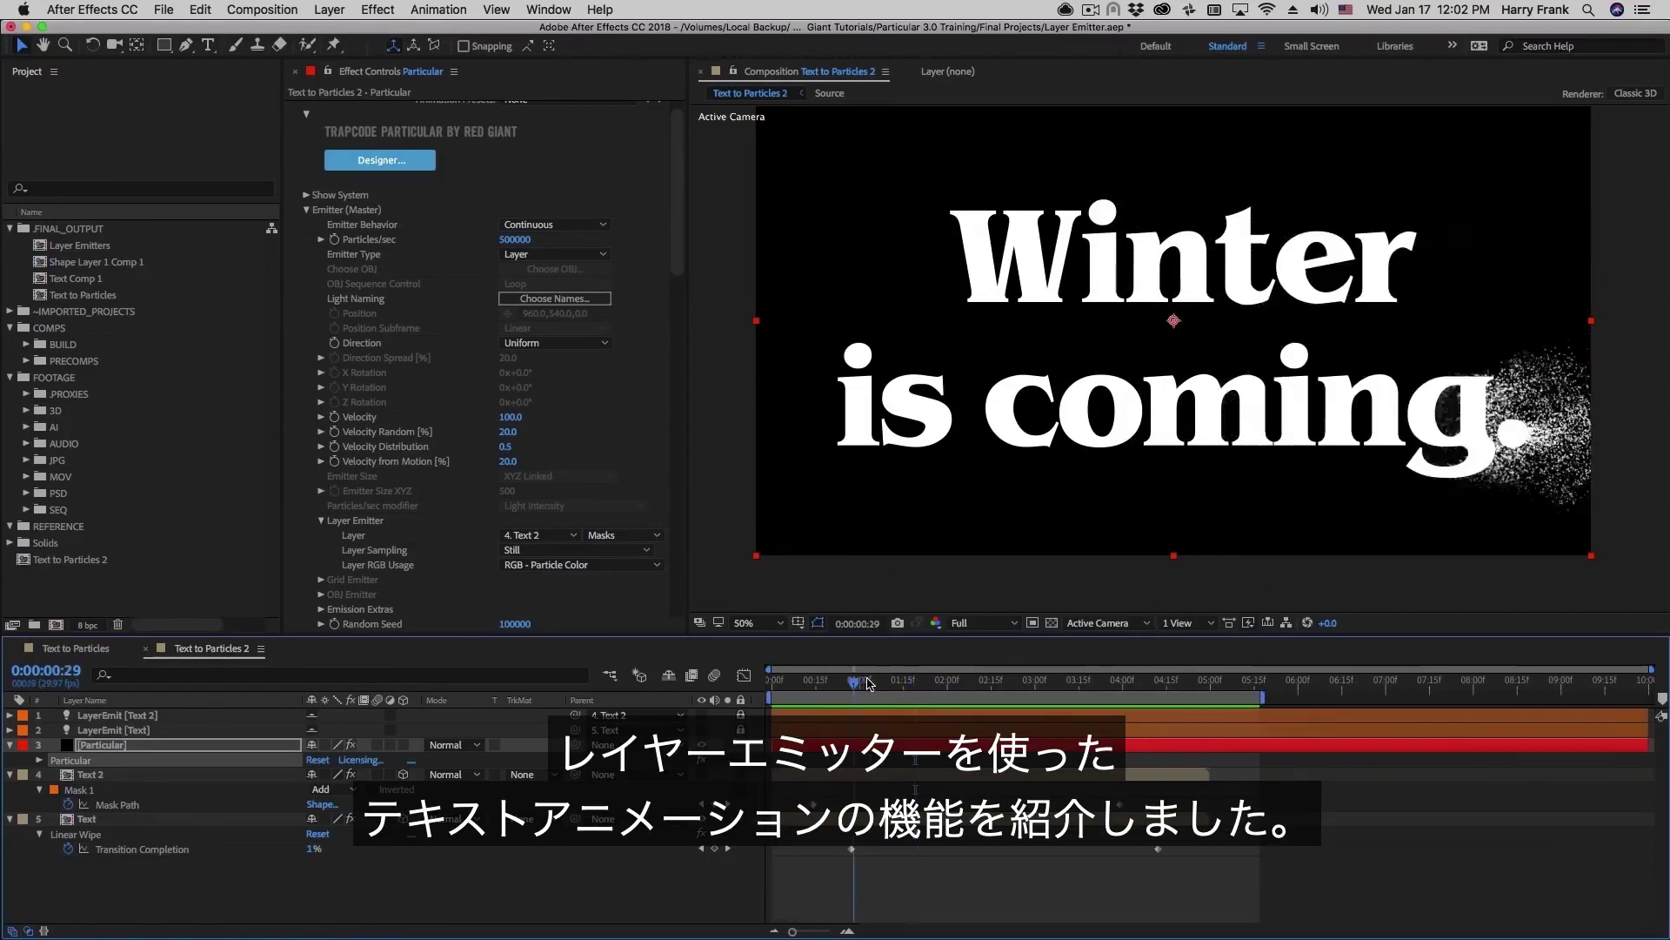
pyautogui.press('space')
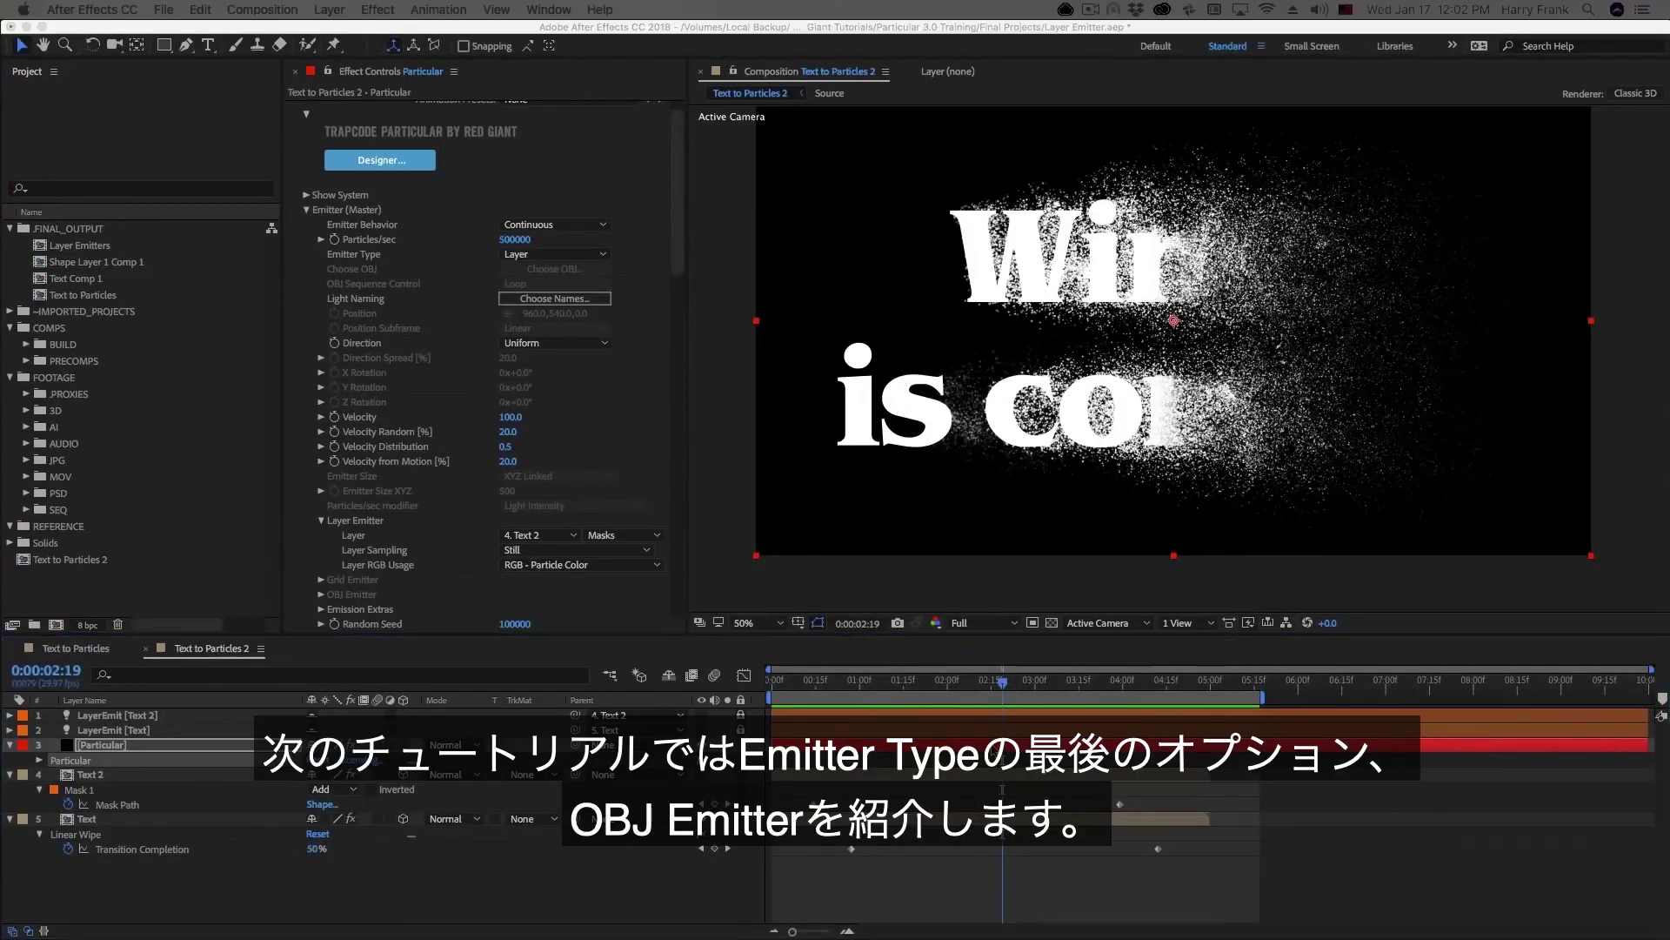
pyautogui.moveTo(883, 692); pyautogui.dragTo(968, 689)
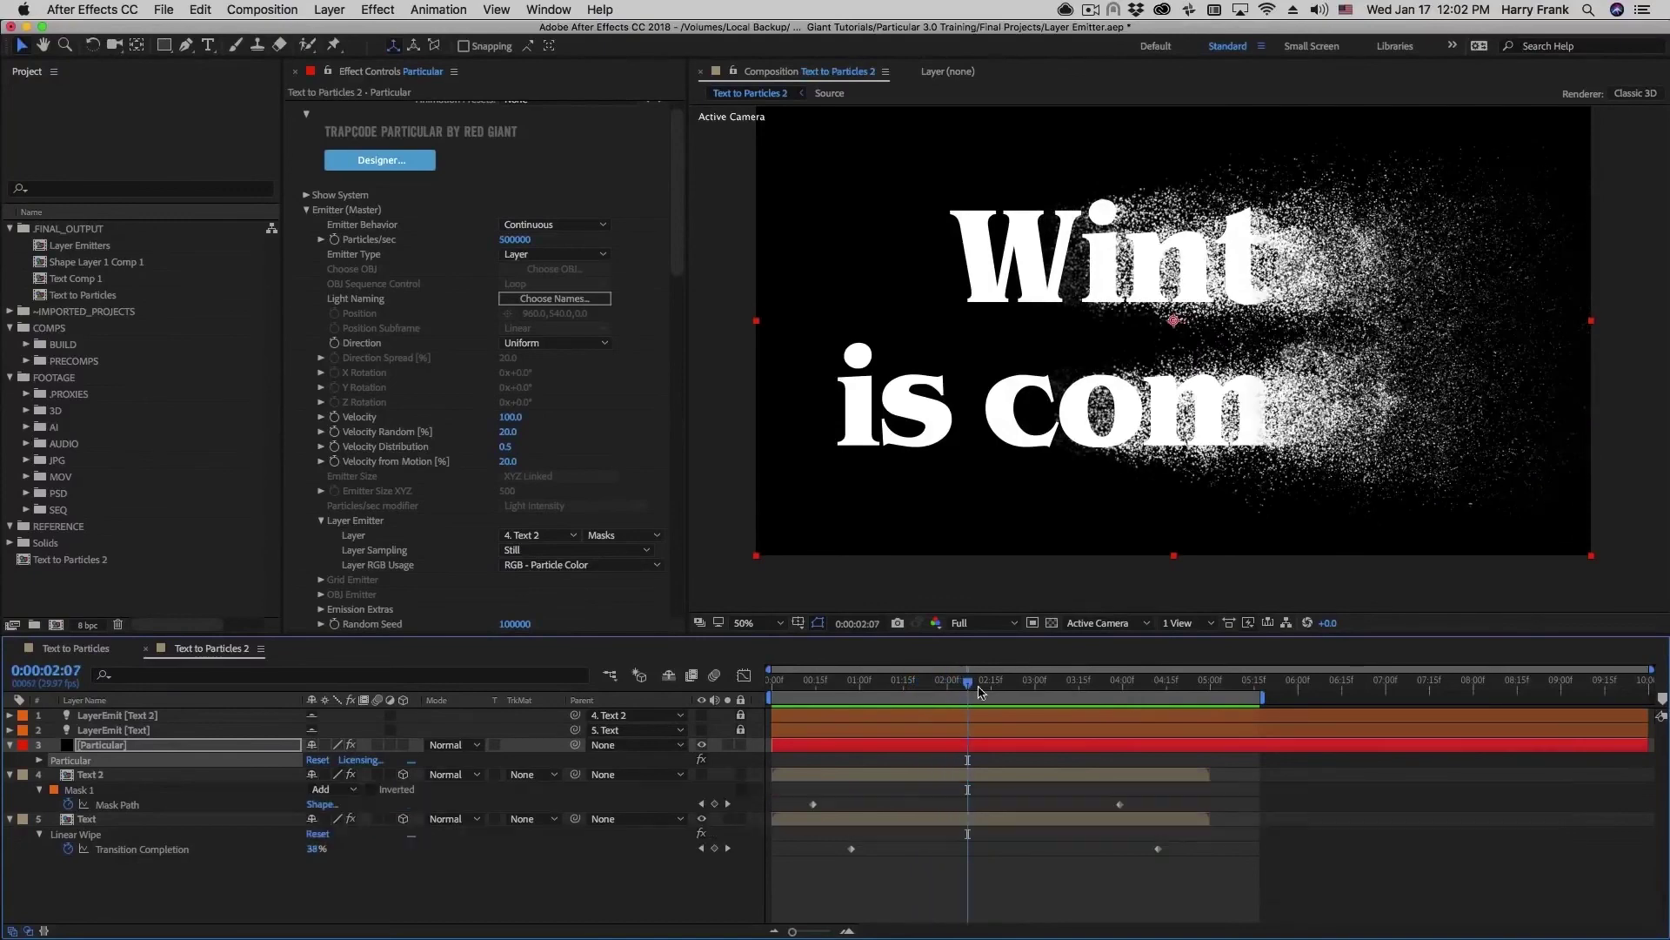